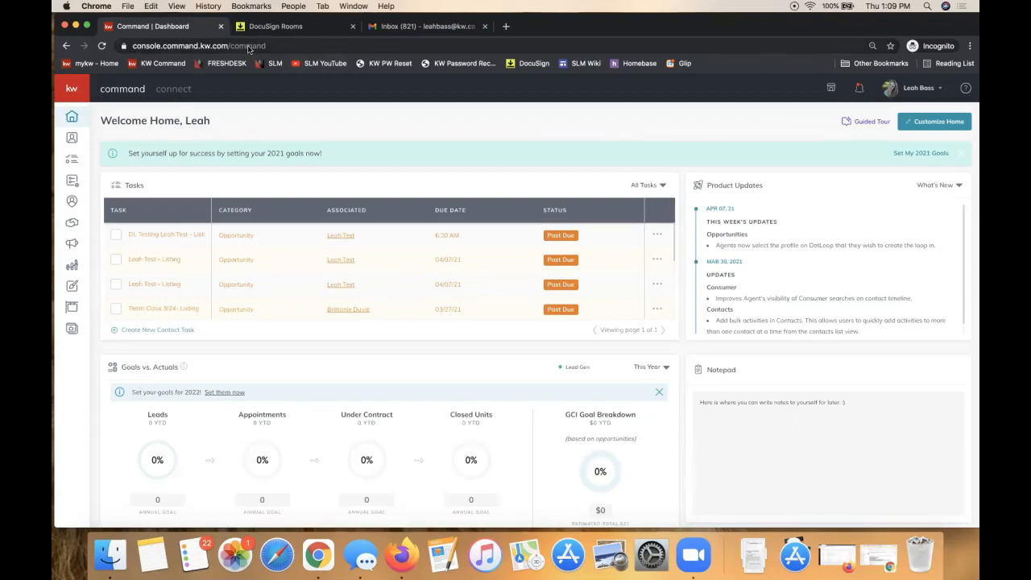
Step: Enter agent.kw.com in Chrome's address bar and return to the Command dashboard
{"action": "left_click", "coordinate": [248, 47]}
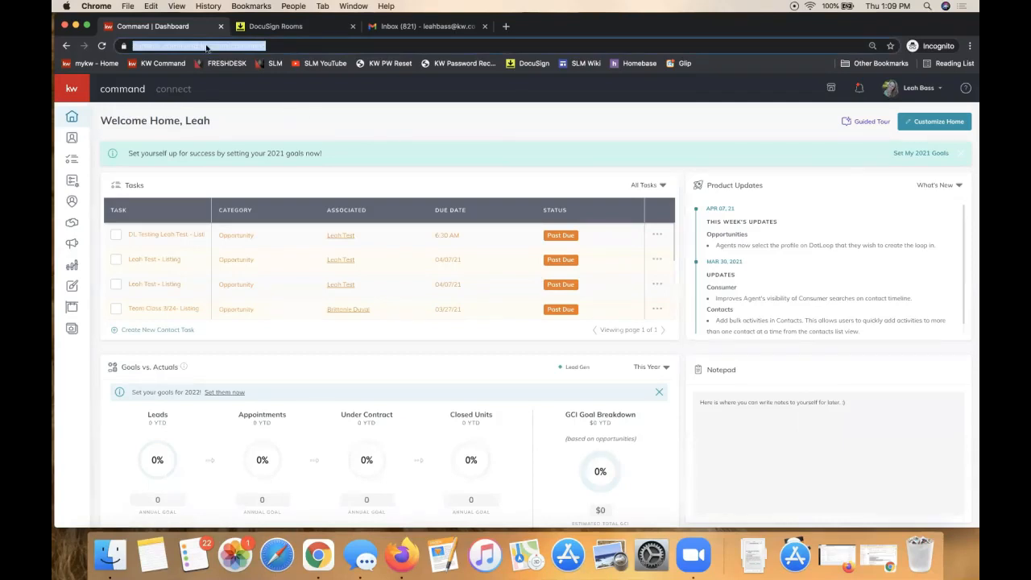
{"action": "type", "text": "agent.kw.com"}
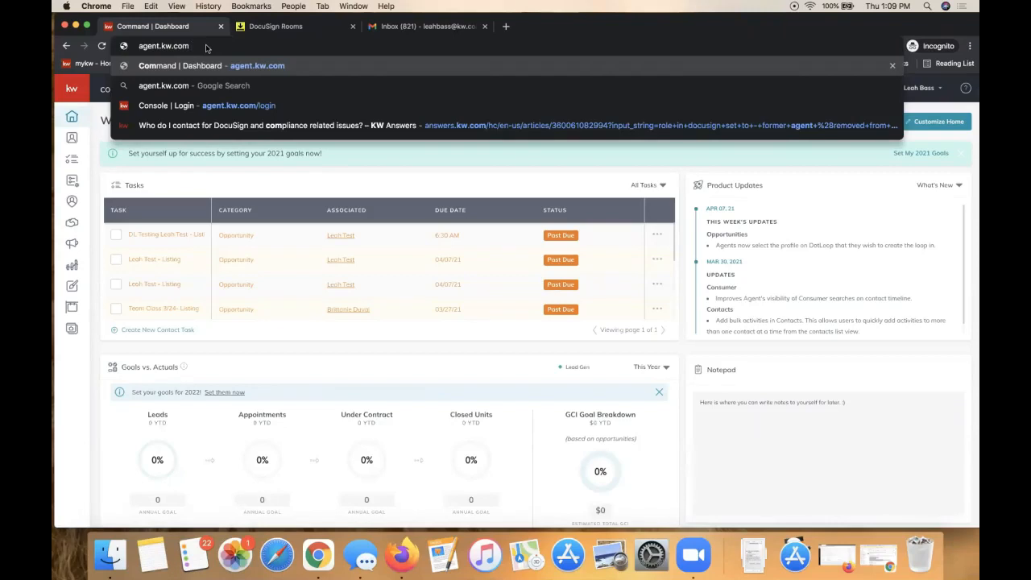
{"action": "left_click", "coordinate": [184, 185]}
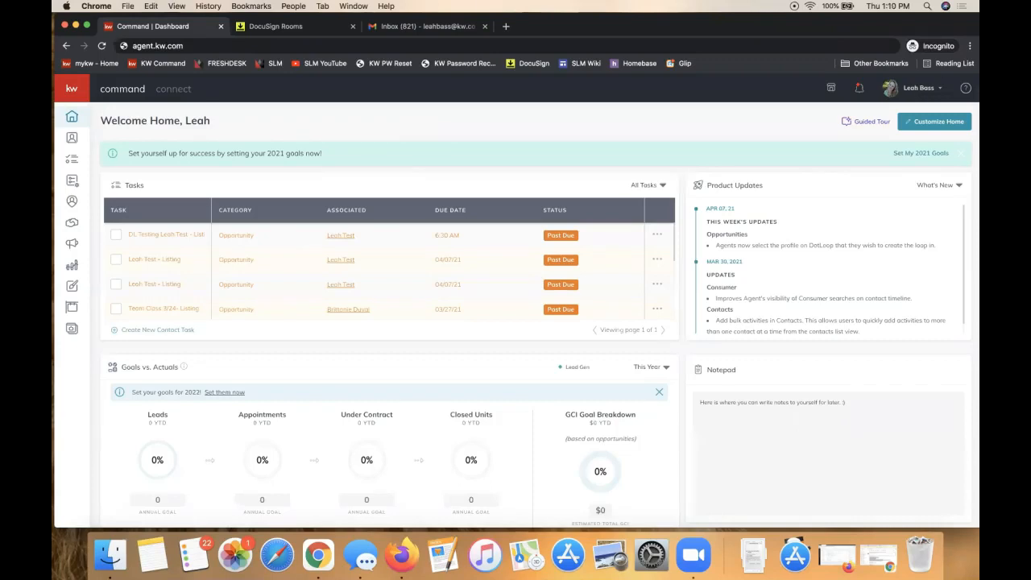
Step: Open the account menu under your name and choose Settings
{"action": "left_click", "coordinate": [911, 90]}
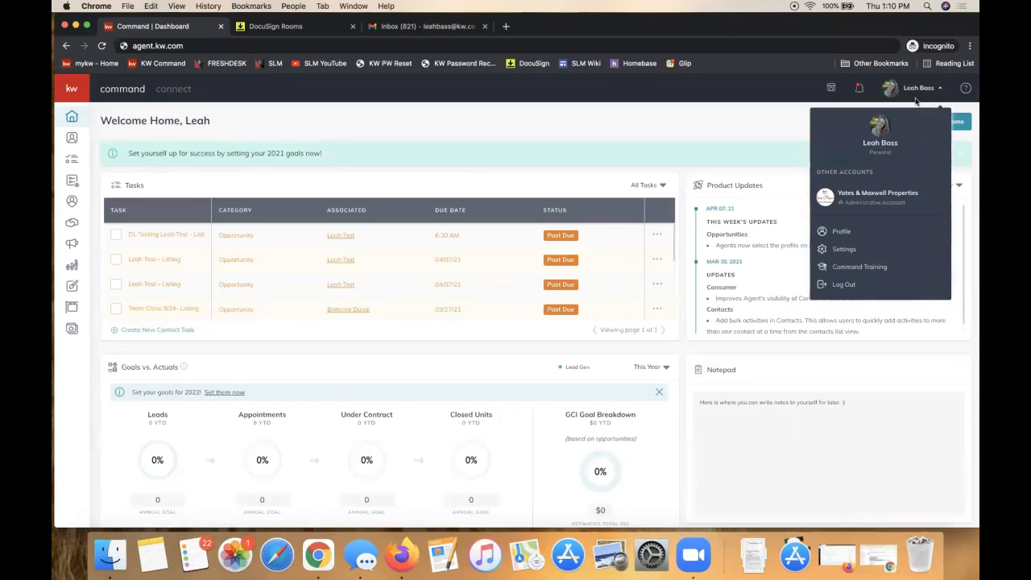
{"action": "left_click", "coordinate": [843, 250]}
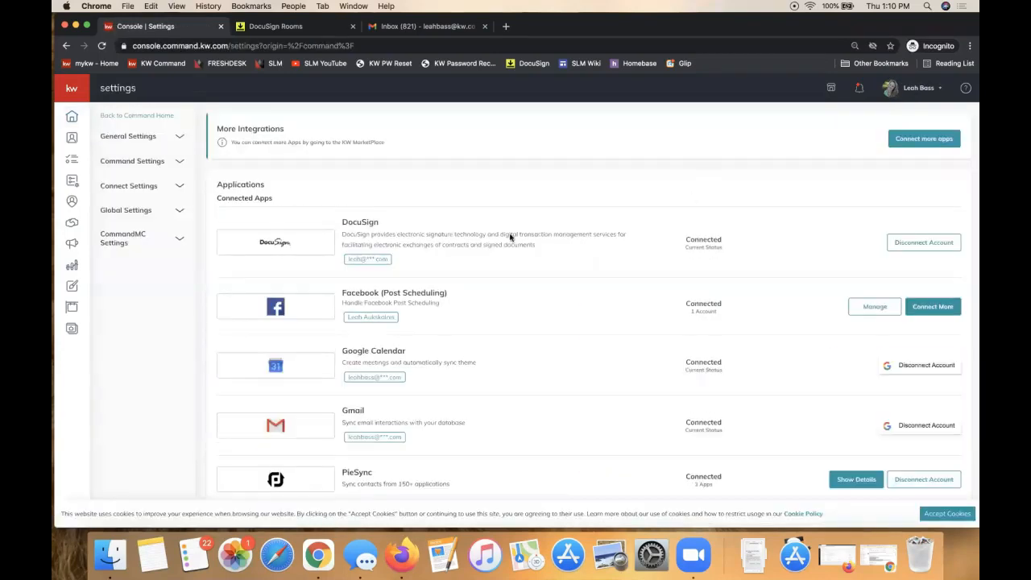
Step: Review the Connected Apps list and point out DocuSign's Connected status
{"action": "triple_click", "coordinate": [242, 201]}
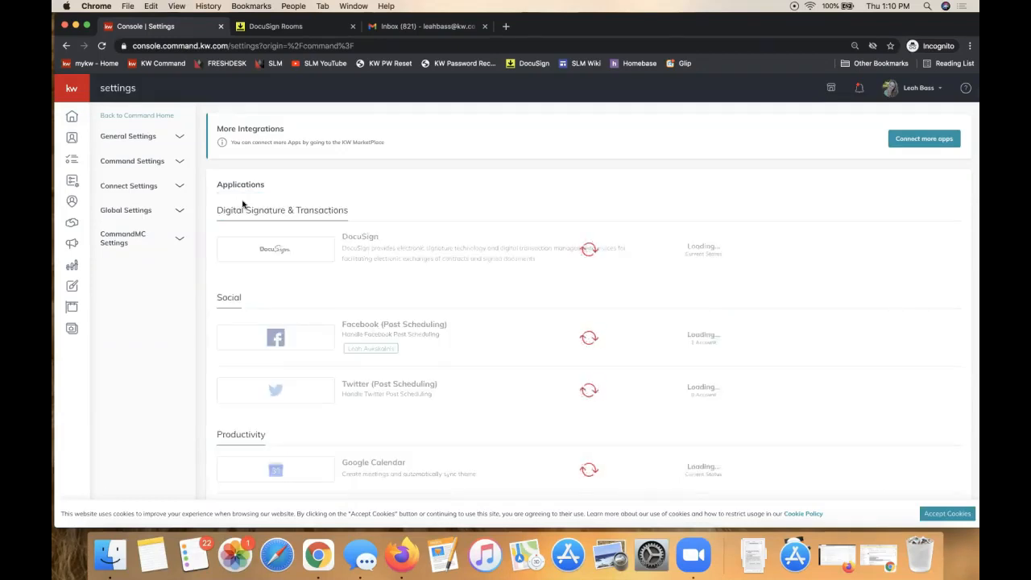
{"action": "triple_click", "coordinate": [234, 199]}
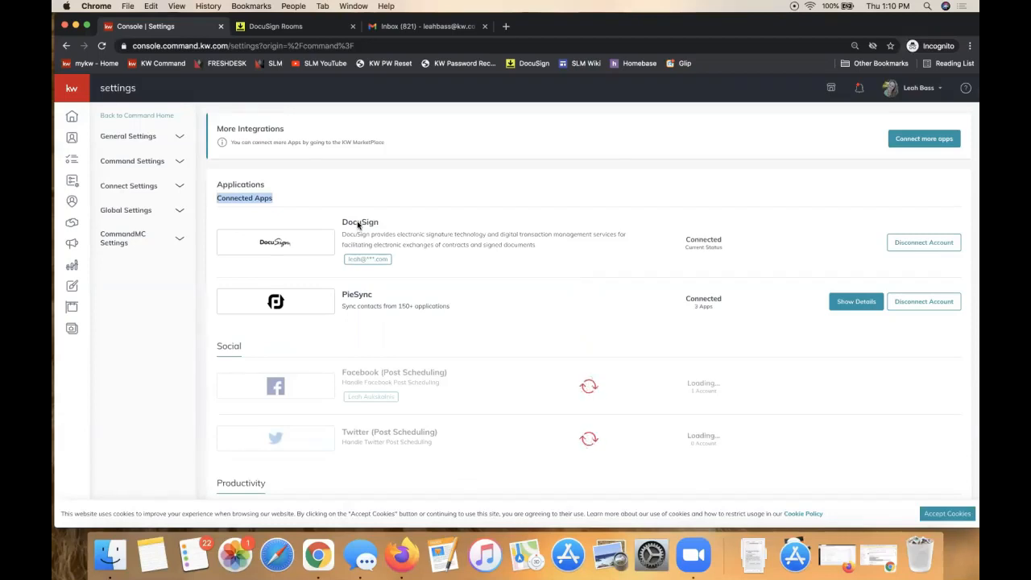
{"action": "double_click", "coordinate": [701, 239]}
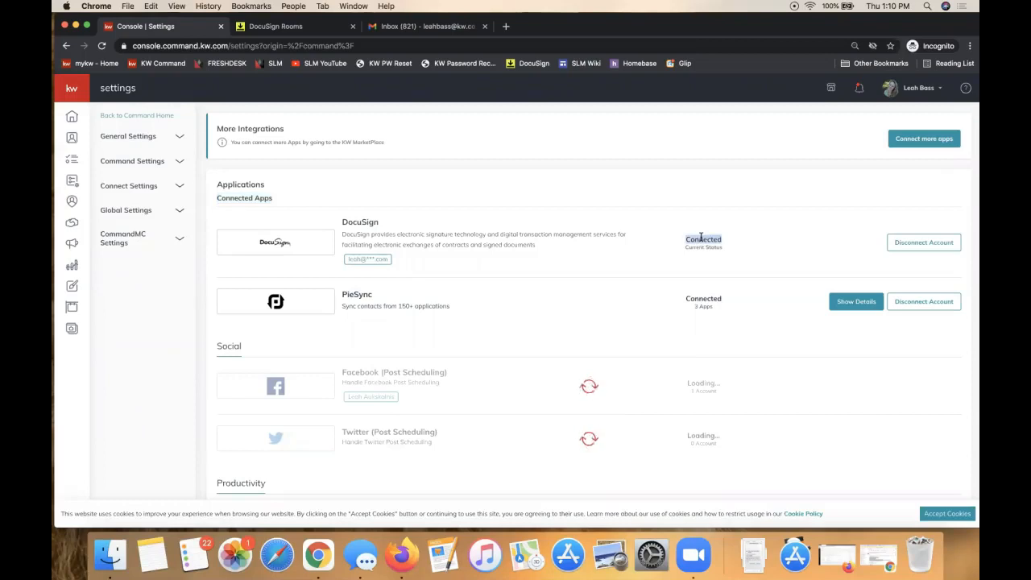
{"action": "scroll", "coordinate": [701, 237], "scroll_direction": "down", "scroll_amount": 1}
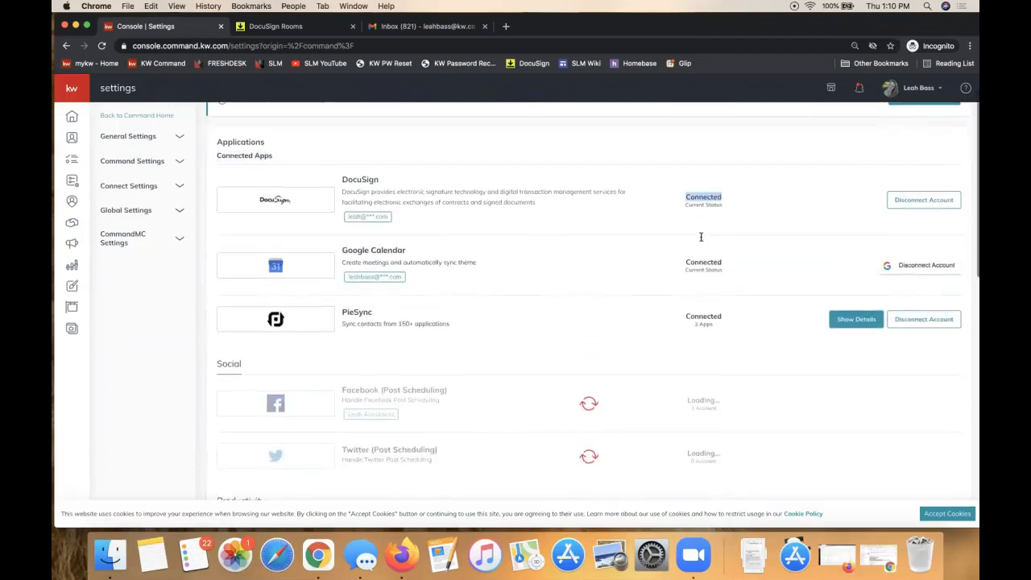
{"action": "scroll", "coordinate": [701, 237], "scroll_direction": "down", "scroll_amount": 10}
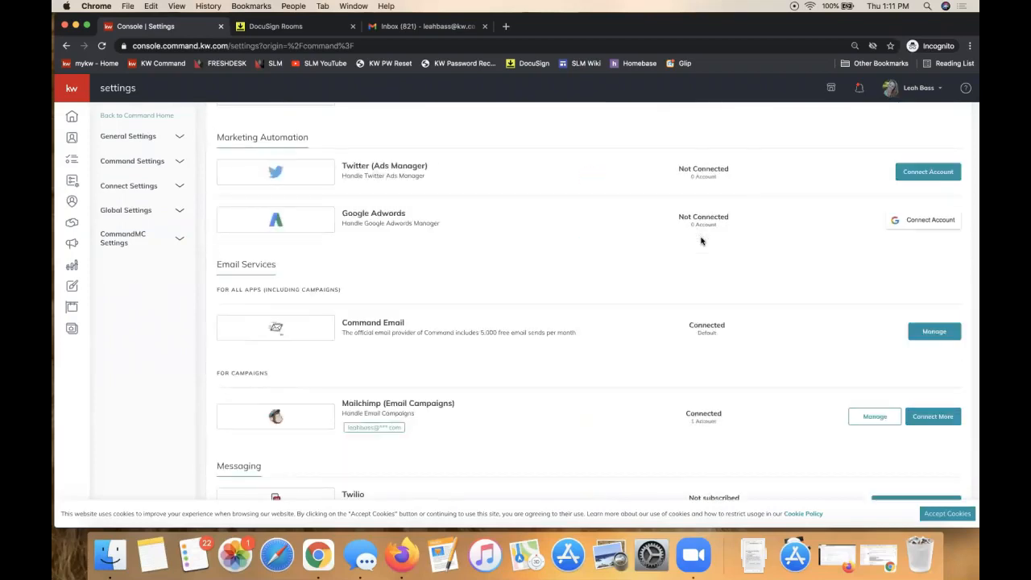
{"action": "scroll", "coordinate": [701, 240], "scroll_direction": "up", "scroll_amount": 15}
{"action": "scroll", "coordinate": [702, 240], "scroll_direction": "down", "scroll_amount": 1}
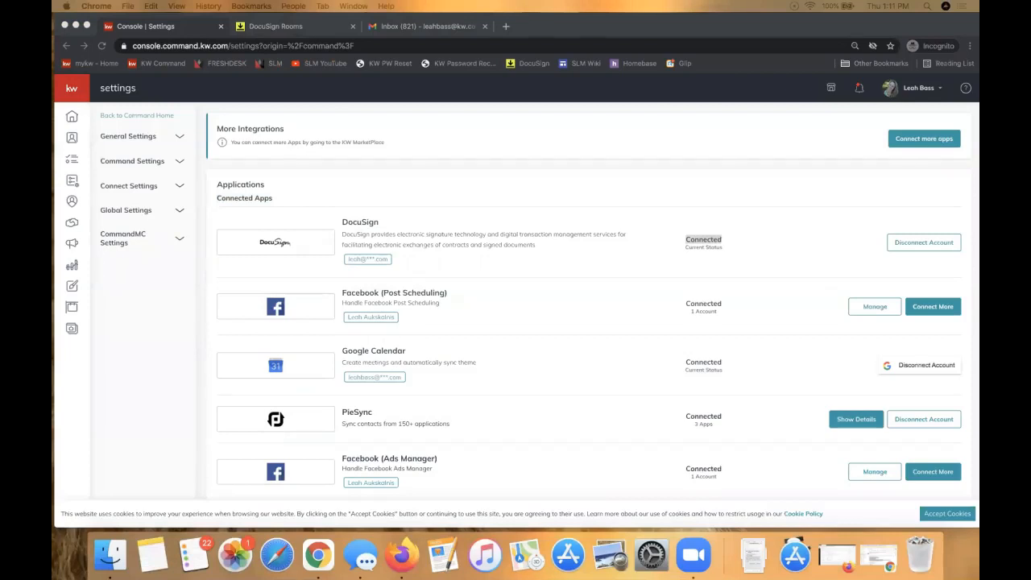
Step: Bring the DocuSign Notes & Tips document on screen and scroll through its table
{"action": "left_click_drag", "start_coordinate": [975, 177], "coordinate": [575, 28]}
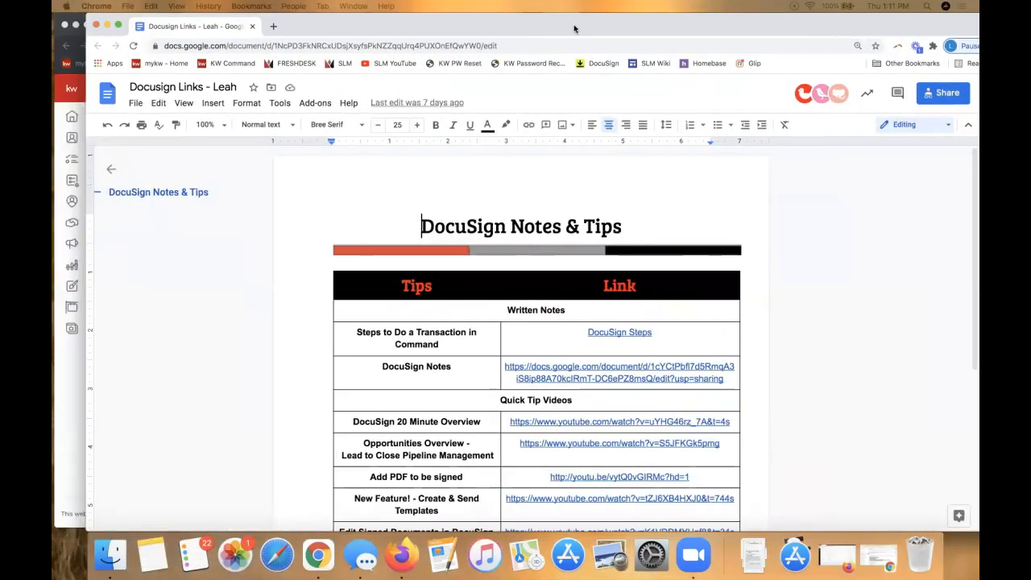
{"action": "left_click_drag", "start_coordinate": [758, 29], "coordinate": [720, 29]}
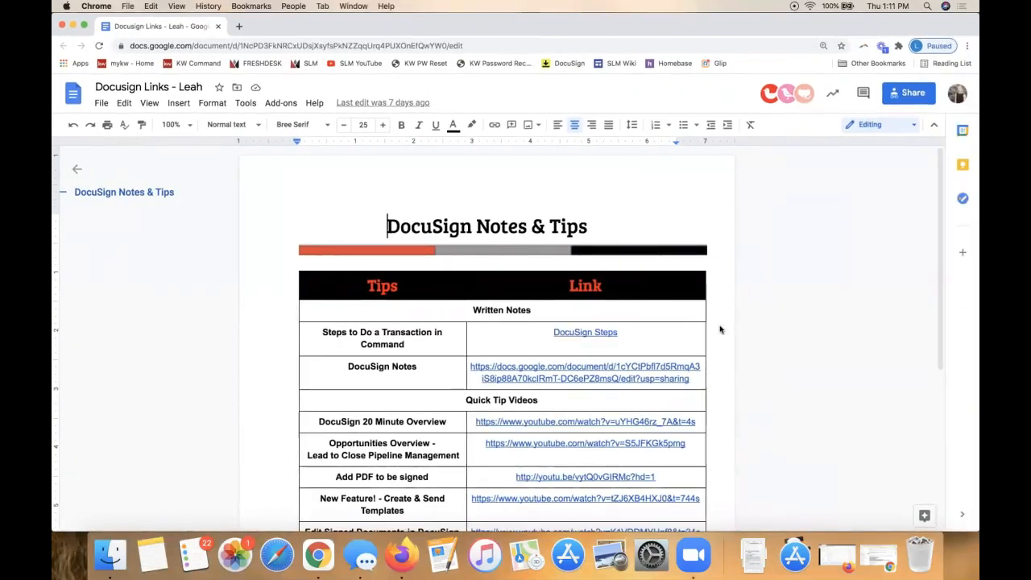
{"action": "scroll", "coordinate": [720, 330], "scroll_direction": "down", "scroll_amount": 4}
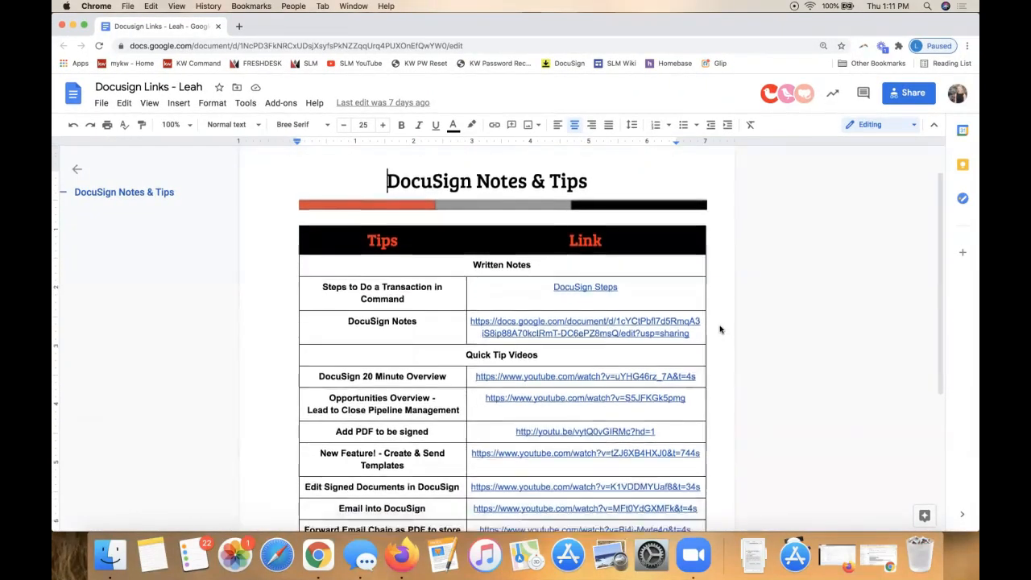
{"action": "scroll", "coordinate": [721, 329], "scroll_direction": "up", "scroll_amount": 1}
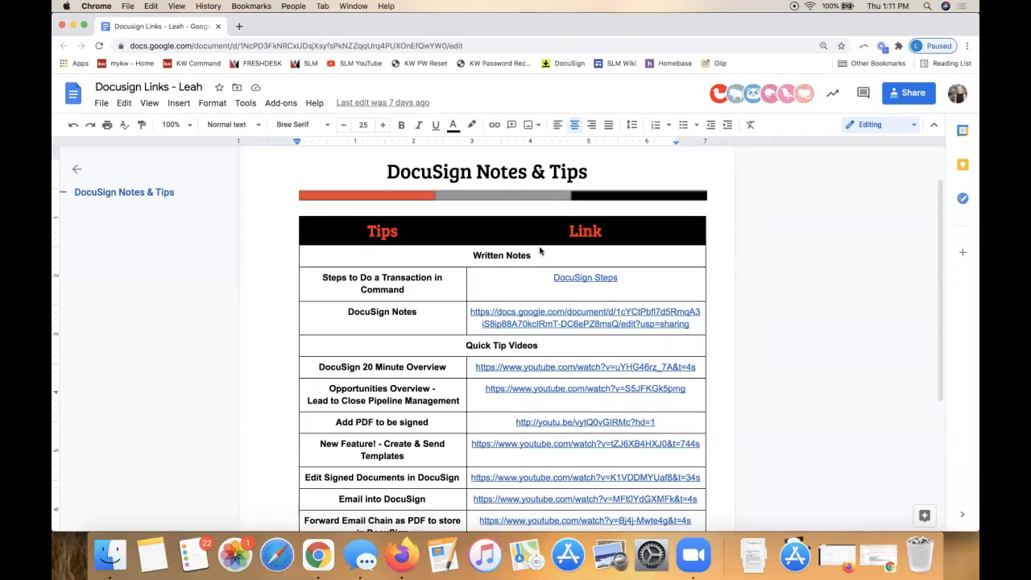
{"action": "scroll", "coordinate": [504, 445], "scroll_direction": "down", "scroll_amount": 1}
{"action": "scroll", "coordinate": [505, 439], "scroll_direction": "down", "scroll_amount": 1}
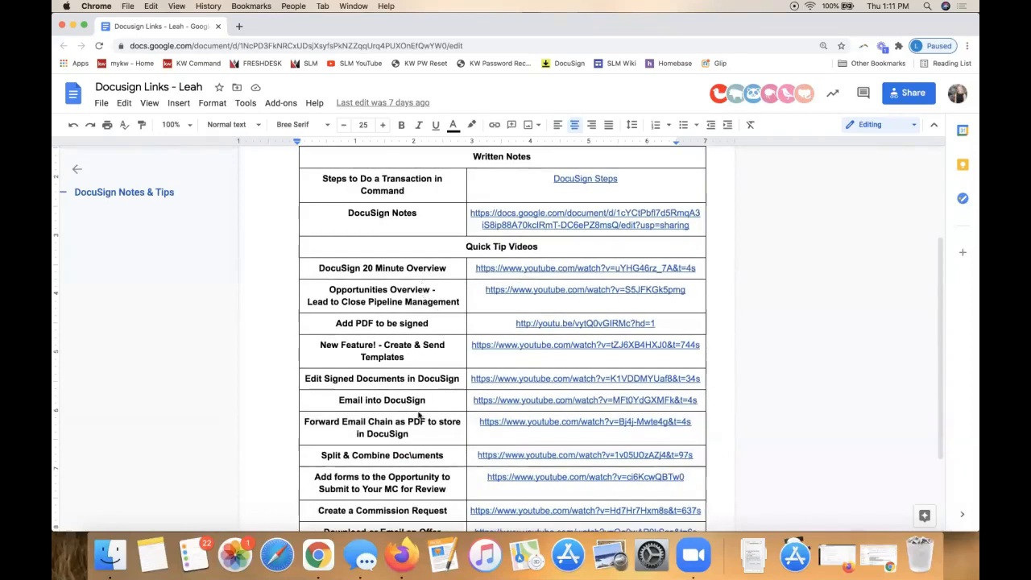
{"action": "scroll", "coordinate": [404, 304], "scroll_direction": "down", "scroll_amount": 2}
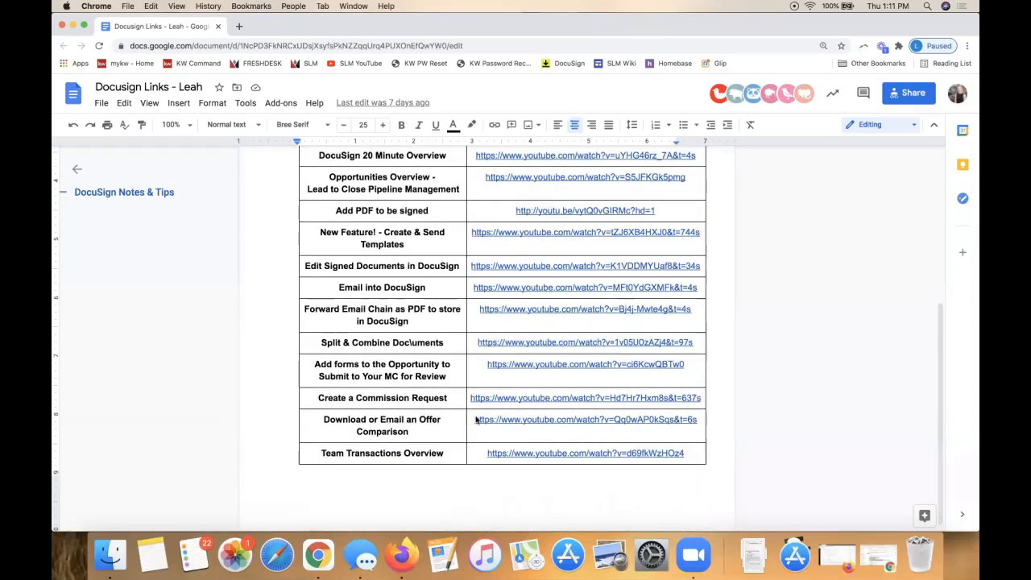
{"action": "scroll", "coordinate": [403, 392], "scroll_direction": "up", "scroll_amount": 1}
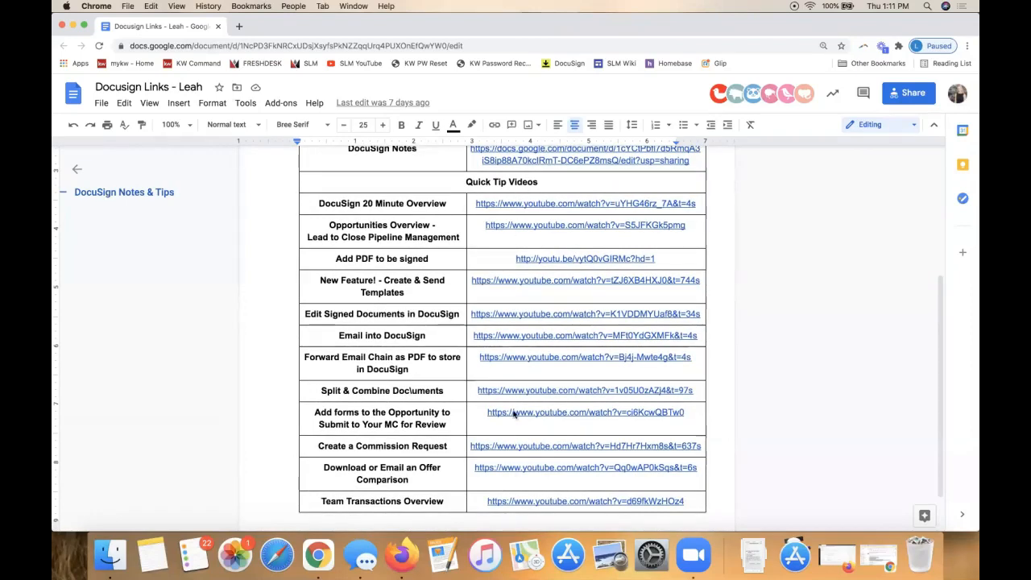
Step: Select the Written Notes row and preview the DocuSign Steps link
{"action": "scroll", "coordinate": [511, 482], "scroll_direction": "up", "scroll_amount": 5}
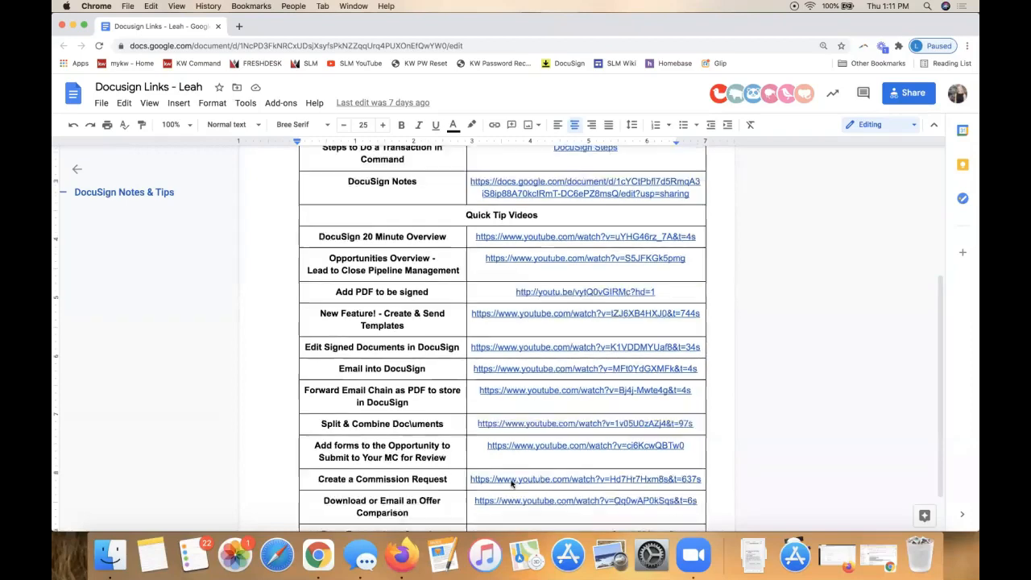
{"action": "triple_click", "coordinate": [495, 265]}
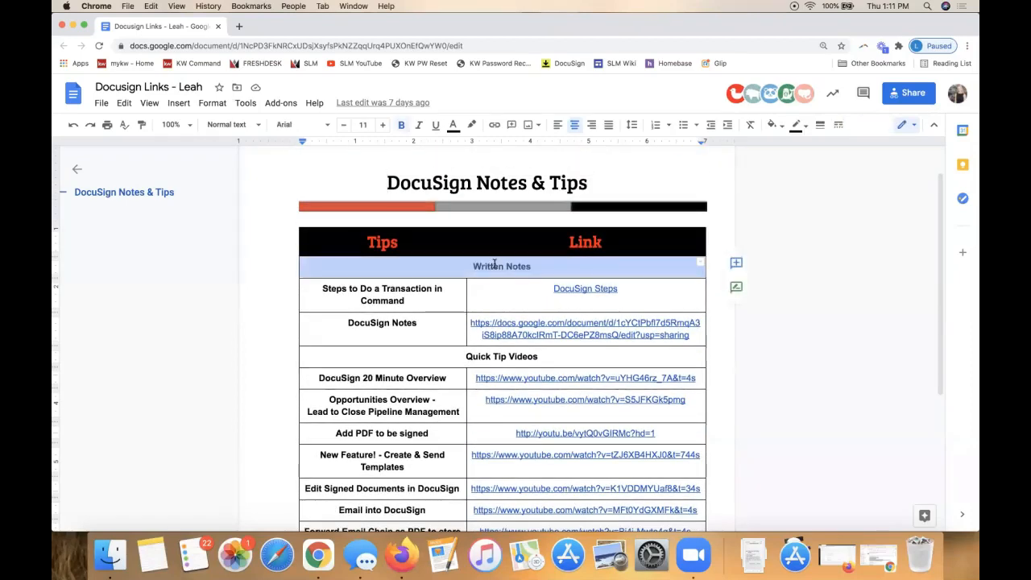
{"action": "left_click", "coordinate": [582, 288]}
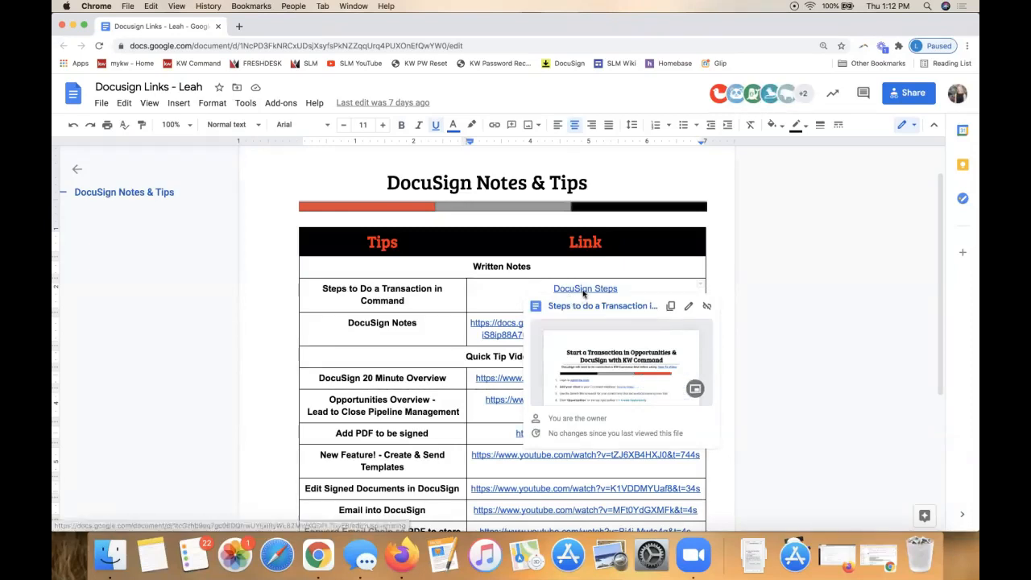
Step: Read the transaction steps guide, highlight its DocuSign connection requirement, then close it to return to Command
{"action": "left_click", "coordinate": [577, 309]}
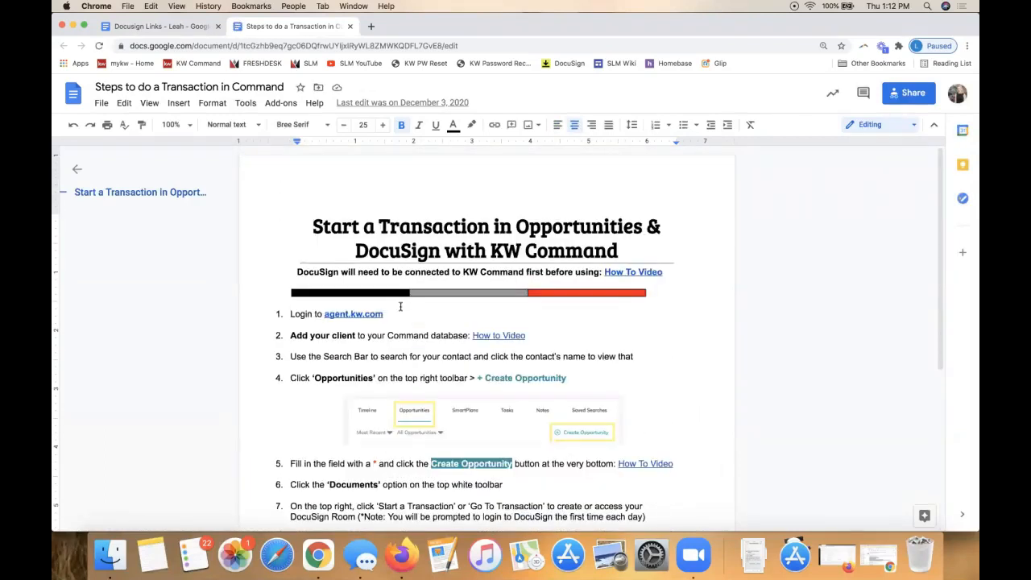
{"action": "scroll", "coordinate": [471, 375], "scroll_direction": "down", "scroll_amount": 2}
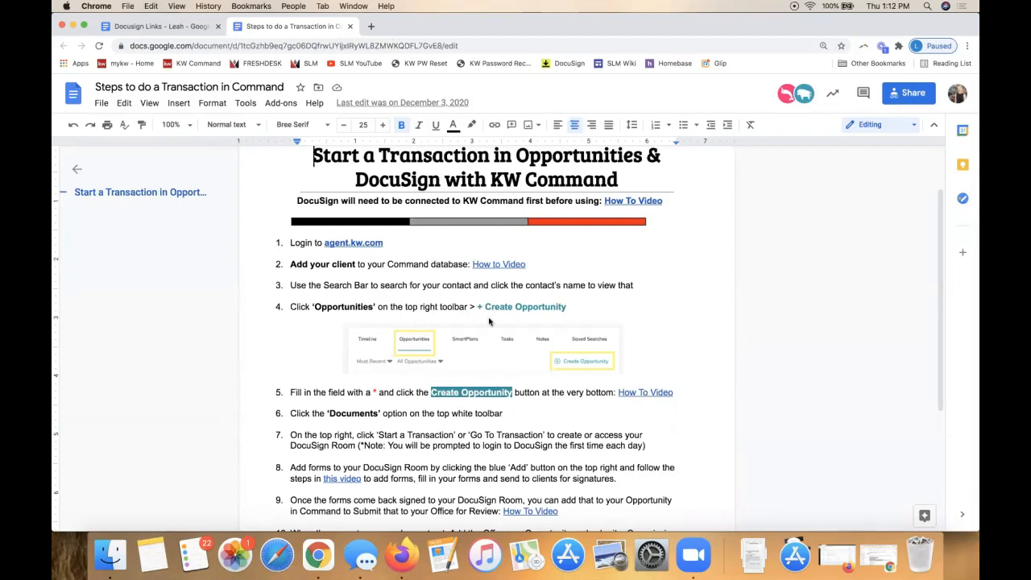
{"action": "scroll", "coordinate": [491, 322], "scroll_direction": "up", "scroll_amount": 2}
{"action": "left_click", "coordinate": [407, 251]}
{"action": "triple_click", "coordinate": [410, 251]}
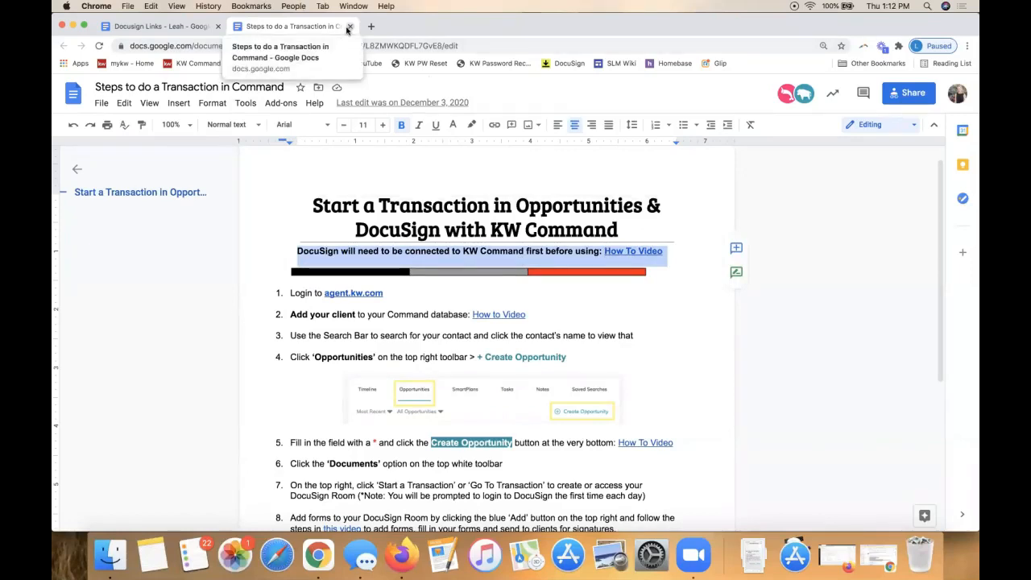
{"action": "left_click", "coordinate": [349, 27]}
{"action": "left_click_drag", "start_coordinate": [320, 32], "coordinate": [979, 182]}
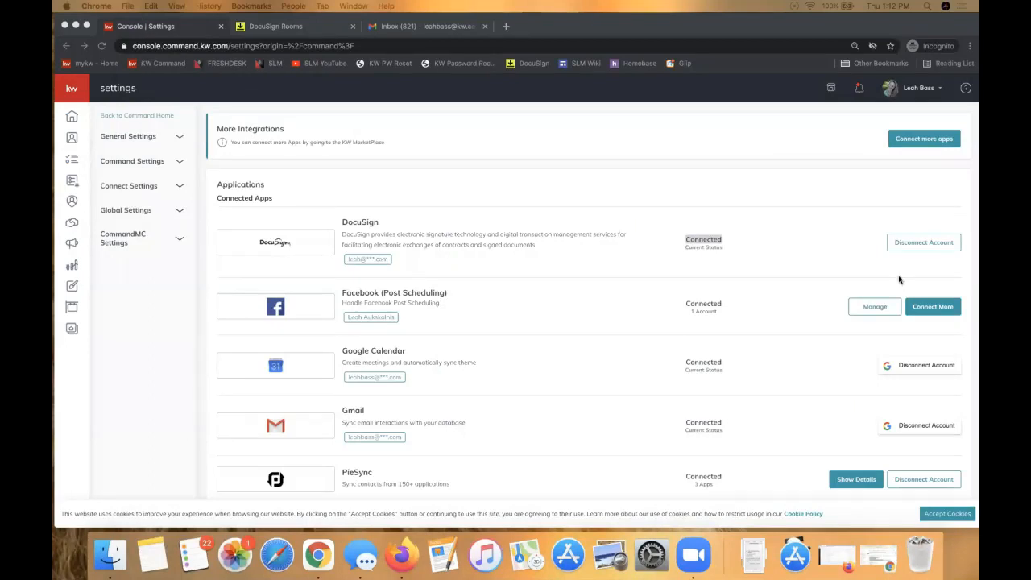
{"action": "left_click", "coordinate": [589, 166]}
{"action": "left_click_drag", "start_coordinate": [975, 56], "coordinate": [652, 5]}
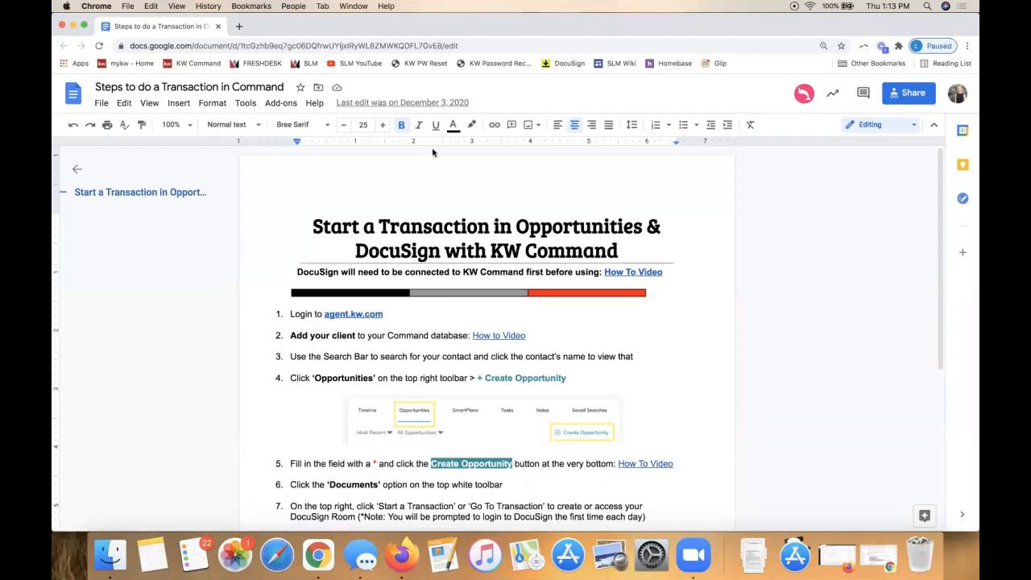
{"action": "left_click_drag", "start_coordinate": [298, 37], "coordinate": [979, 89]}
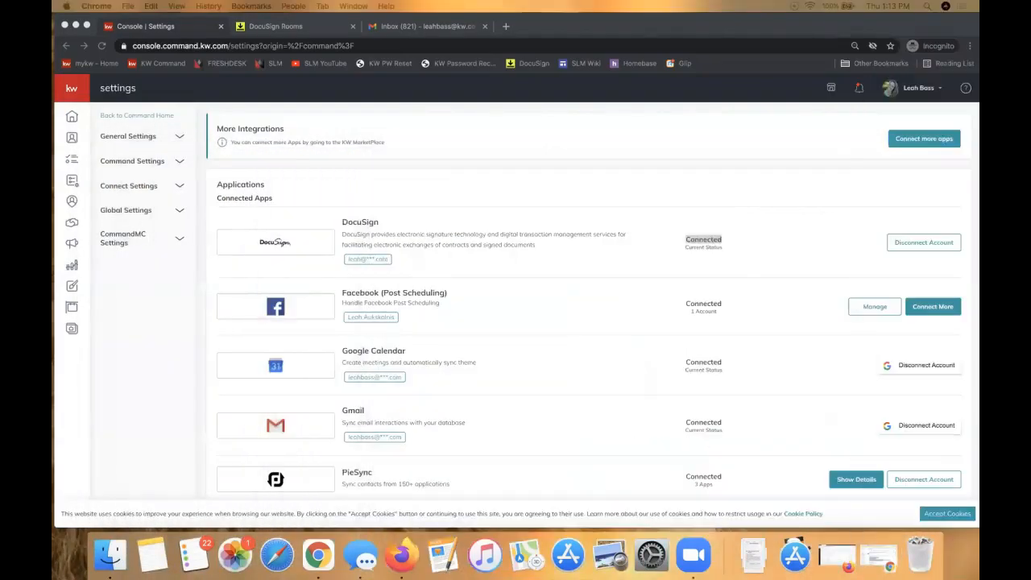
{"action": "left_click", "coordinate": [466, 169]}
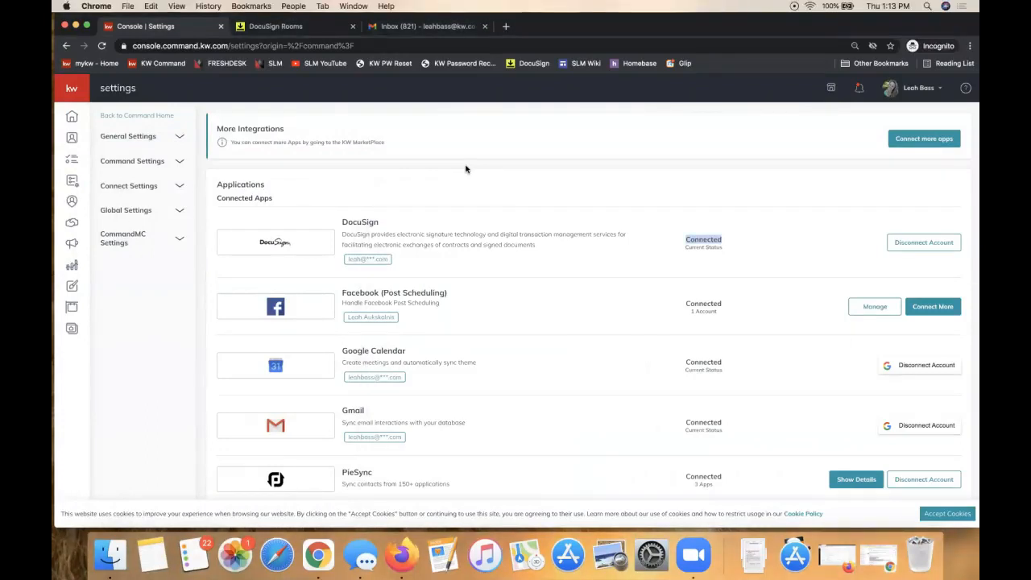
Step: Open the Contacts page listing 1339 contacts and briefly try its search box
{"action": "left_click", "coordinate": [72, 140]}
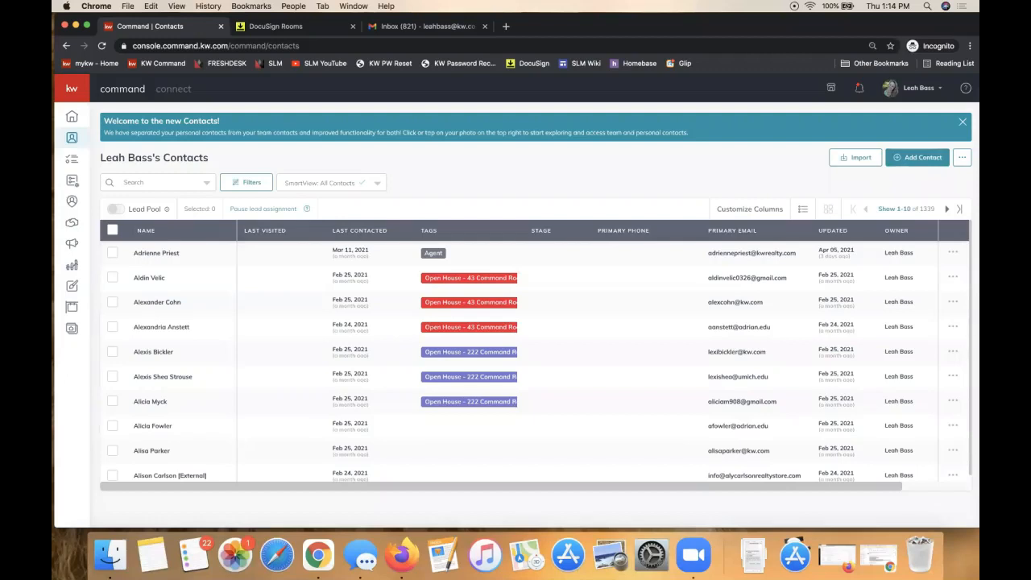
{"action": "left_click", "coordinate": [172, 186]}
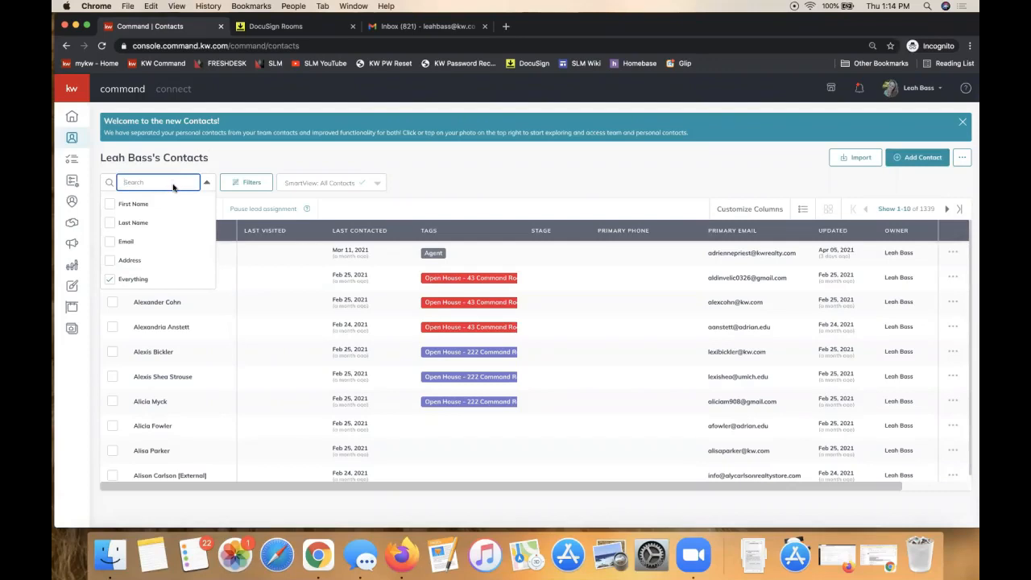
{"action": "left_click", "coordinate": [196, 163]}
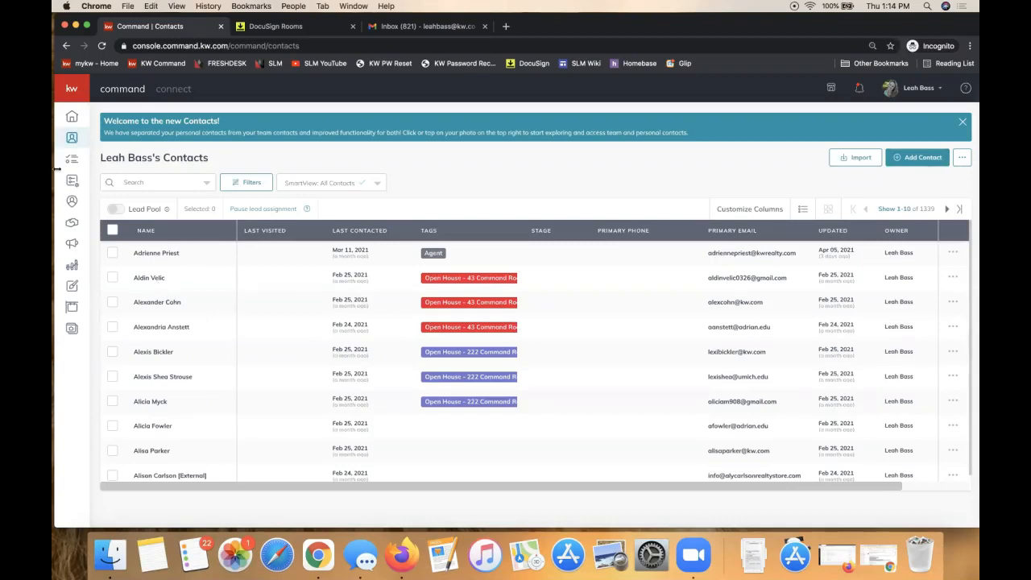
Step: Open the Opportunities pipeline and scroll through its Listings, Buyers and Leases stages
{"action": "left_click", "coordinate": [72, 226]}
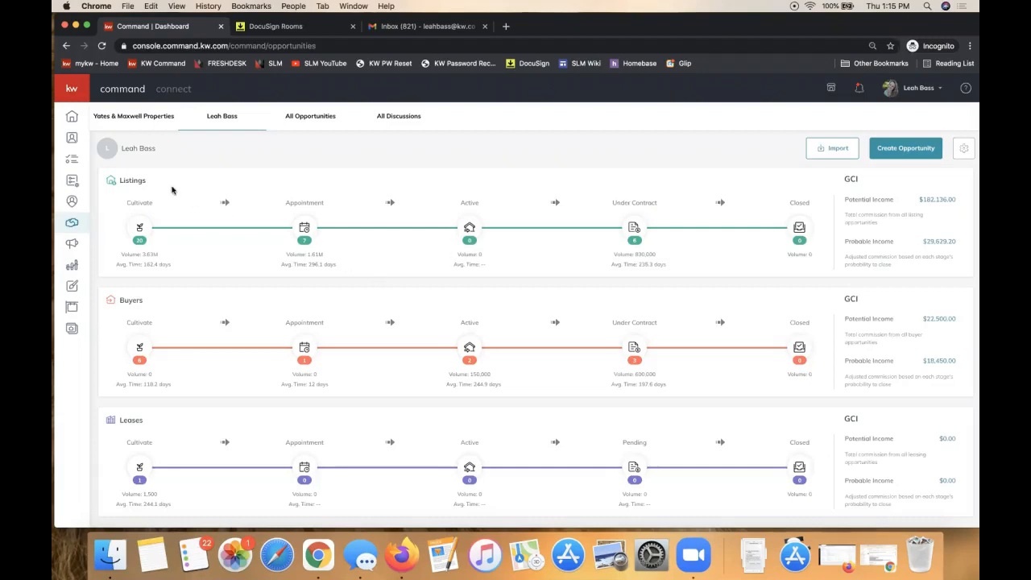
{"action": "scroll", "coordinate": [513, 289], "scroll_direction": "down", "scroll_amount": 1}
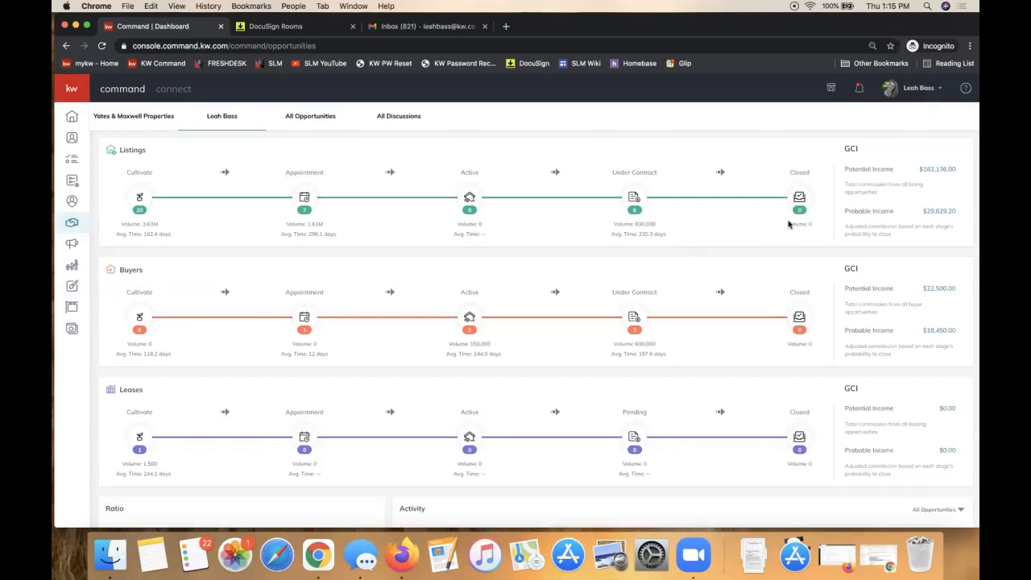
{"action": "scroll", "coordinate": [790, 224], "scroll_direction": "up", "scroll_amount": 1}
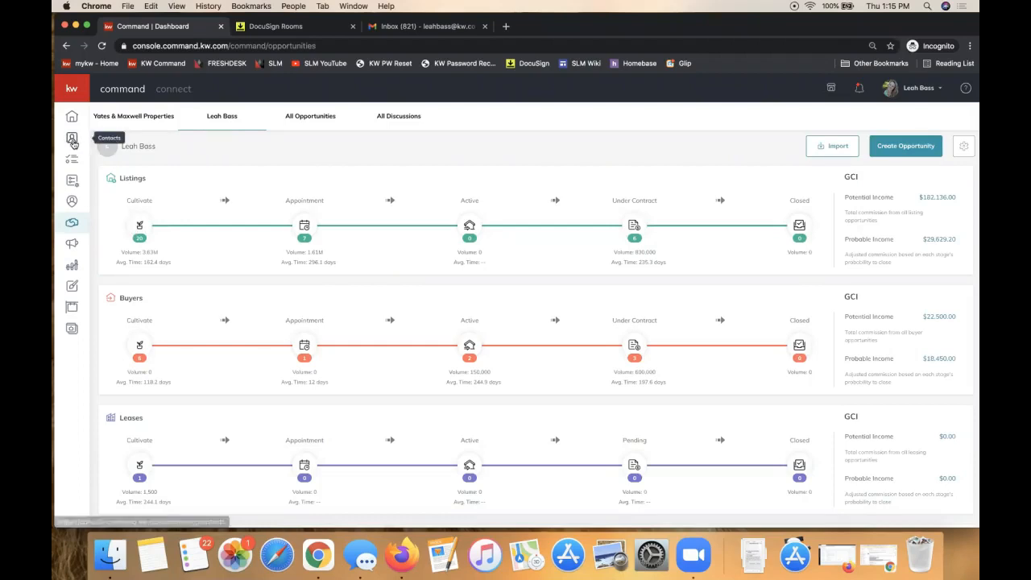
Step: Open the Listings Cultivate board and scroll the Meet Contact column to the bottom
{"action": "left_click", "coordinate": [140, 225]}
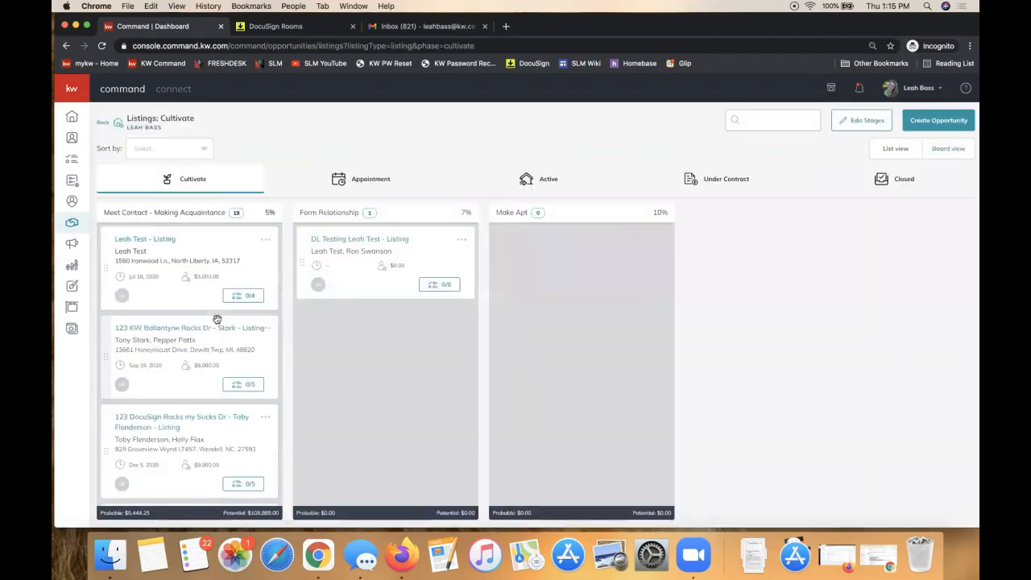
{"action": "scroll", "coordinate": [217, 320], "scroll_direction": "down", "scroll_amount": 20}
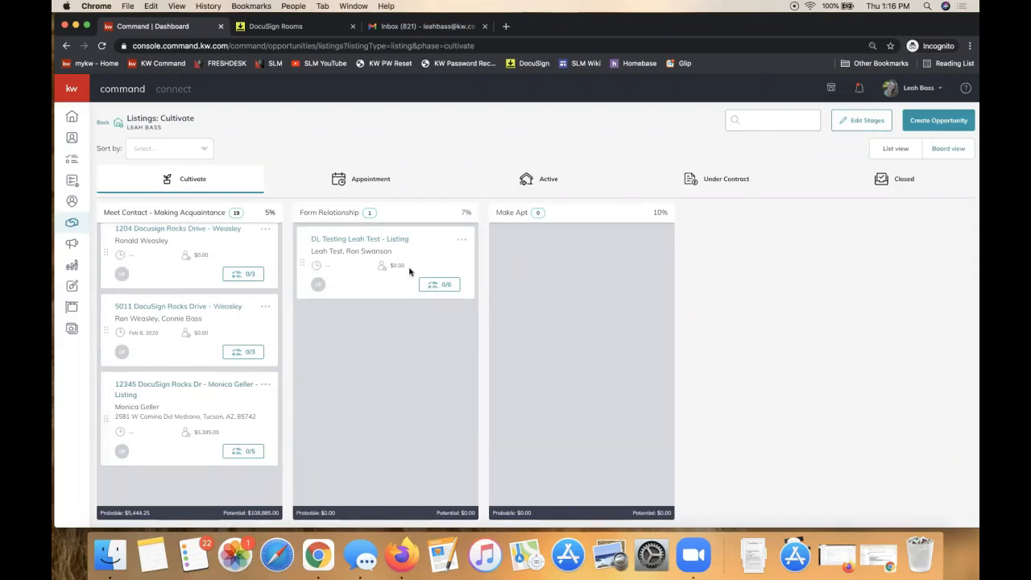
Step: Open the last listing card and view its NC Listing/Sale documents checklist
{"action": "left_click", "coordinate": [182, 389]}
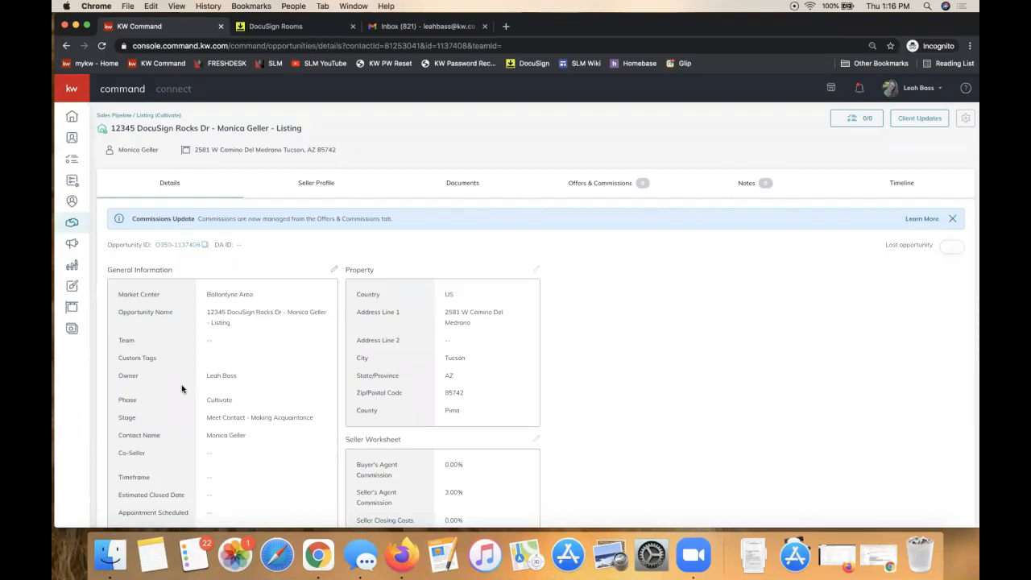
{"action": "left_click", "coordinate": [452, 193]}
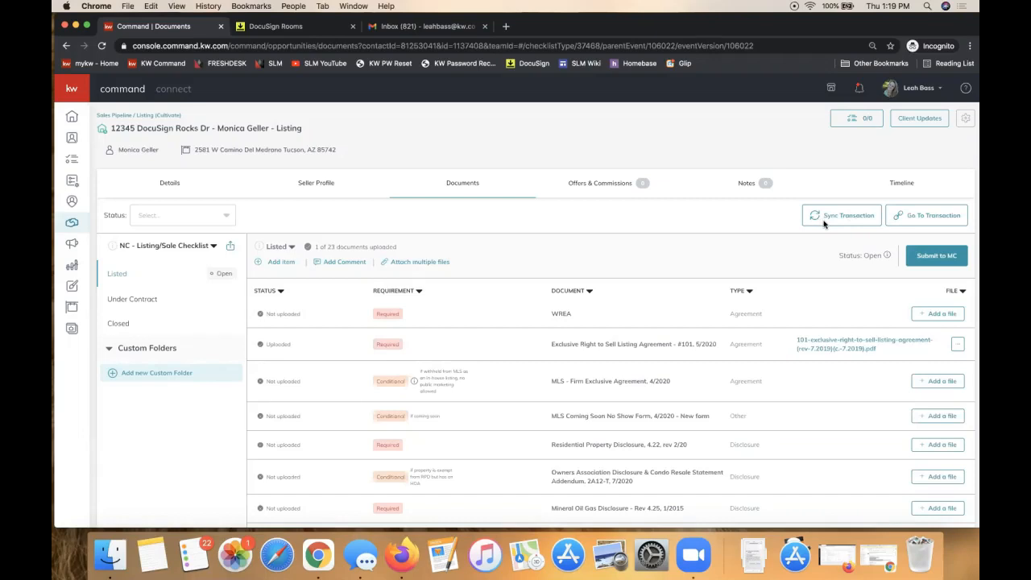
Step: Switch to the listing's Details tab showing property info and the seller worksheet
{"action": "left_click", "coordinate": [175, 192]}
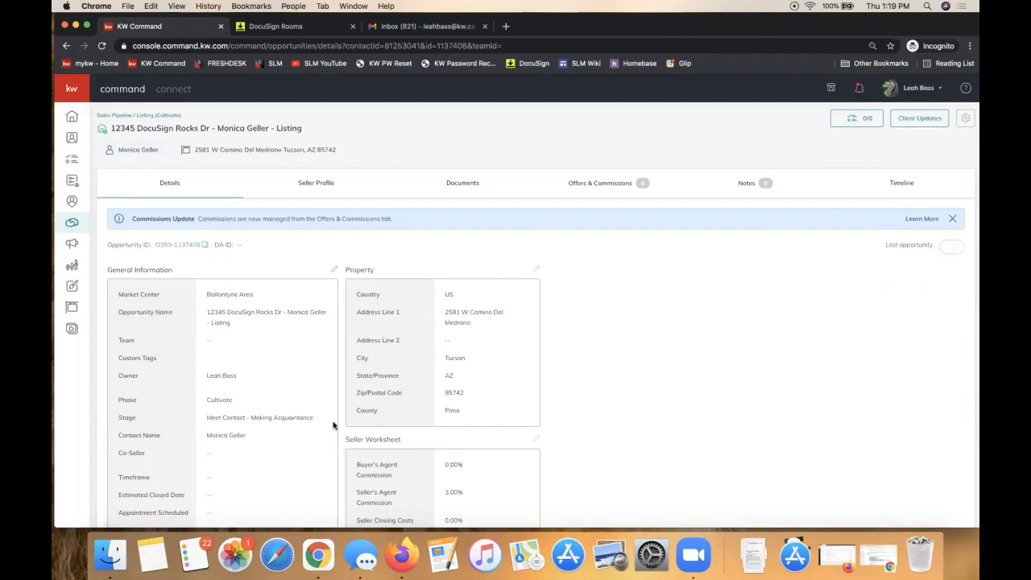
Step: From the listing's Documents checklist, go to the linked transaction in DocuSign Rooms
{"action": "left_click", "coordinate": [478, 187]}
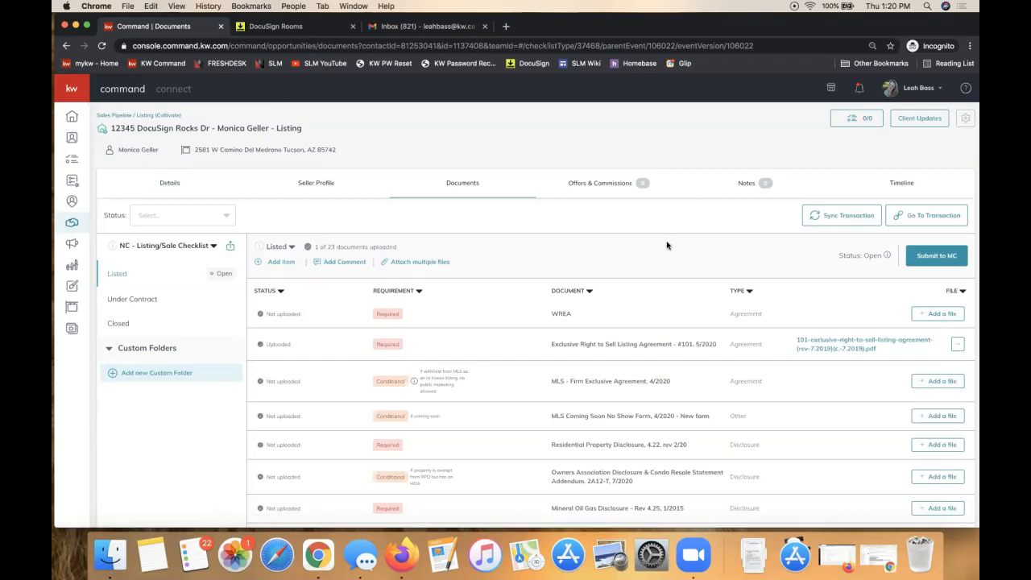
{"action": "left_click", "coordinate": [922, 223]}
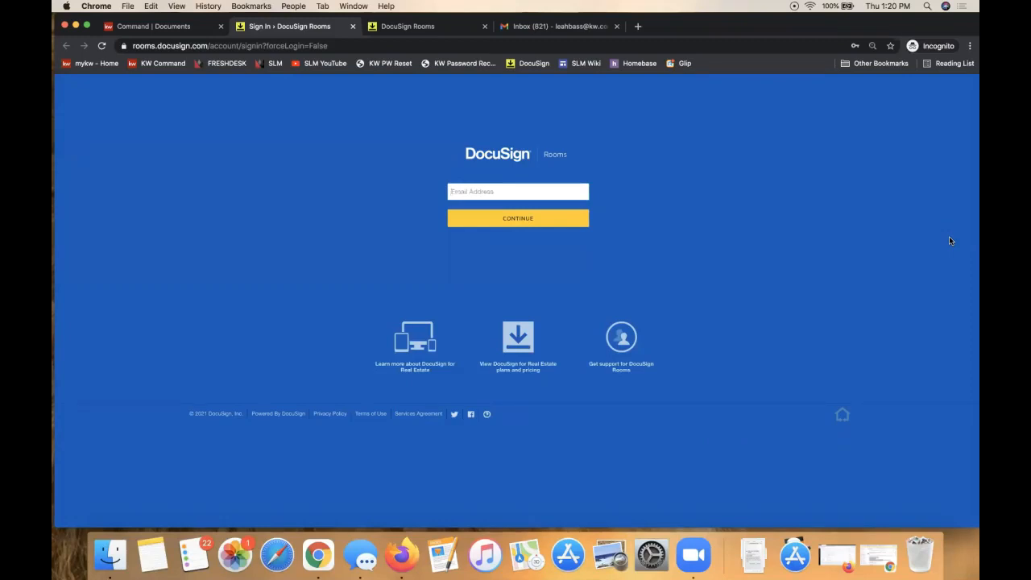
Step: Sign in to DocuSign Rooms with the saved account e-mail from autofill
{"action": "left_click", "coordinate": [510, 195]}
{"action": "left_click", "coordinate": [509, 214]}
{"action": "left_click", "coordinate": [509, 217]}
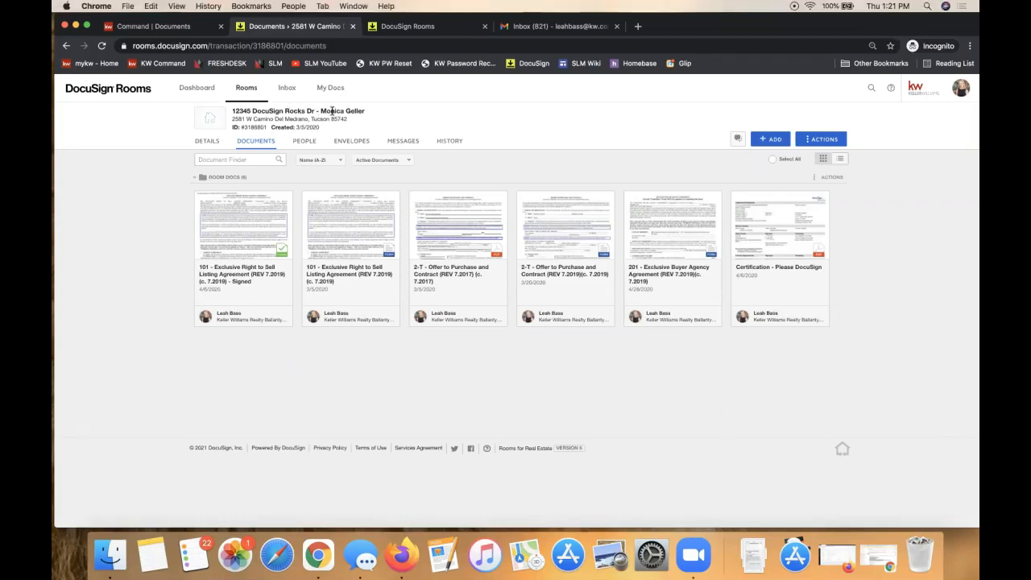
{"action": "left_click_drag", "start_coordinate": [366, 111], "coordinate": [233, 110]}
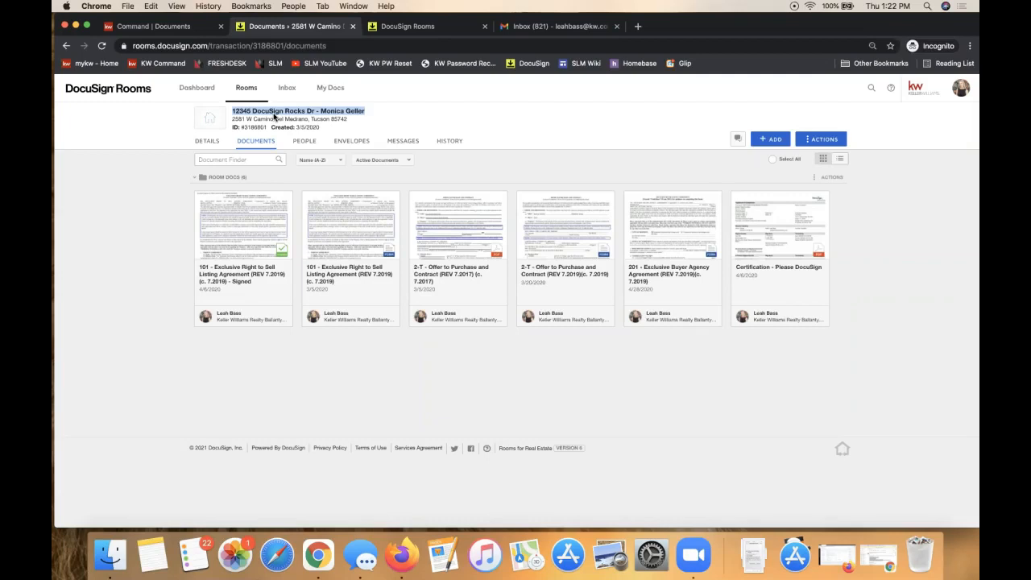
{"action": "left_click", "coordinate": [575, 167]}
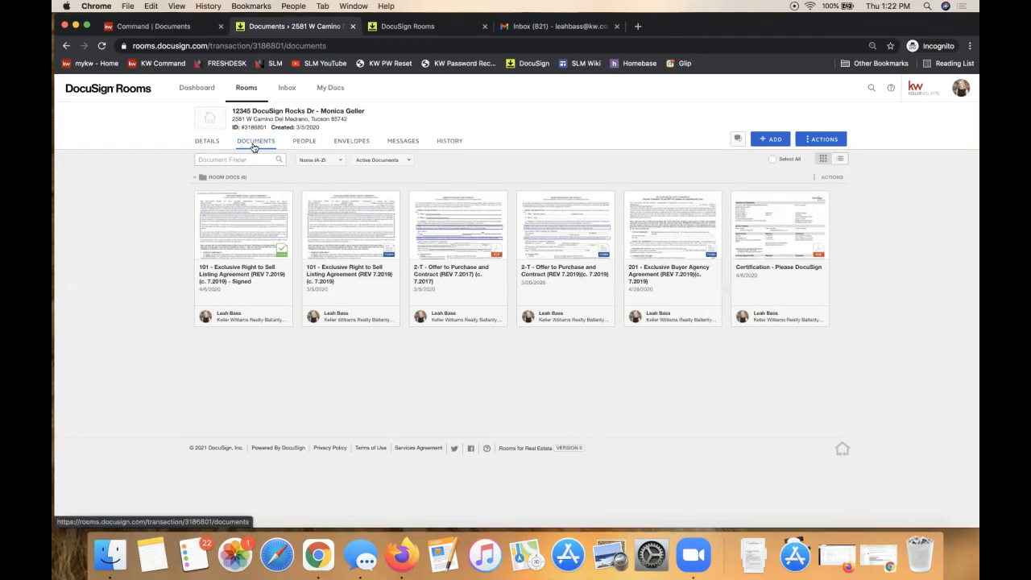
Step: Return from the dashboard to the room's documents and list the + ADD sources
{"action": "left_click", "coordinate": [108, 90]}
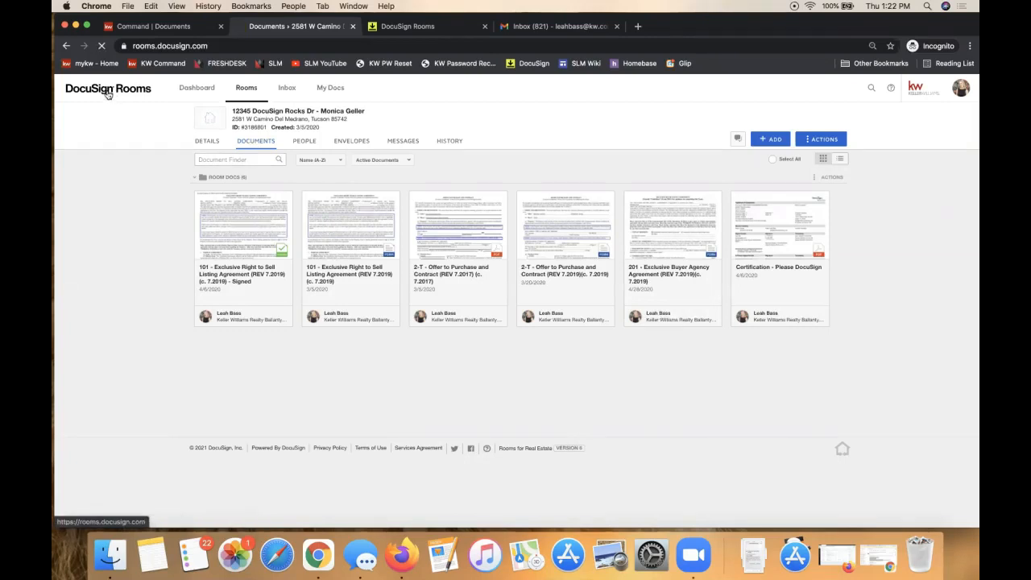
{"action": "left_click", "coordinate": [66, 49]}
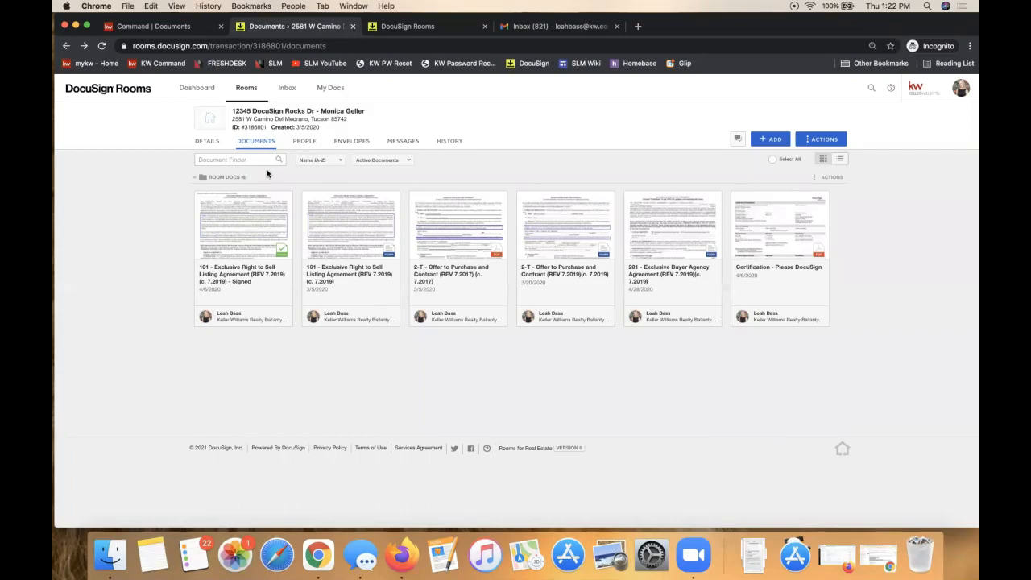
{"action": "left_click", "coordinate": [769, 140]}
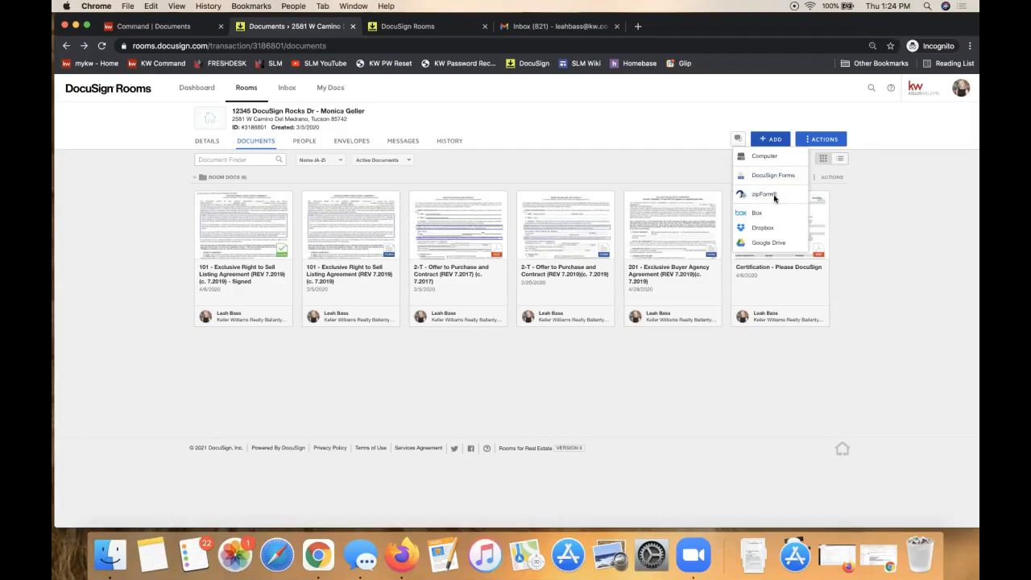
Step: Reopen the + ADD source list and choose DocuSign Forms
{"action": "left_click", "coordinate": [966, 90]}
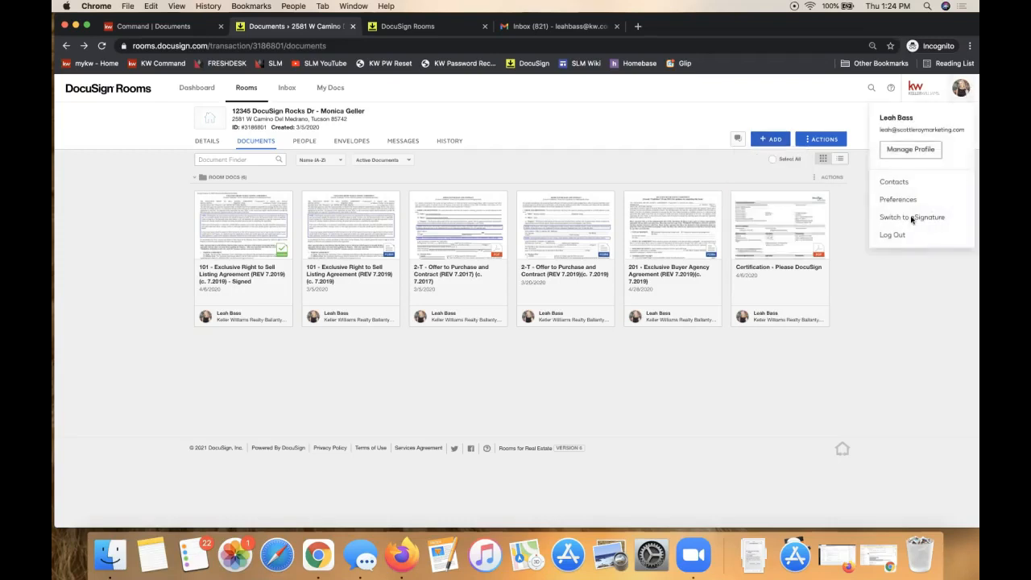
{"action": "left_click", "coordinate": [771, 141]}
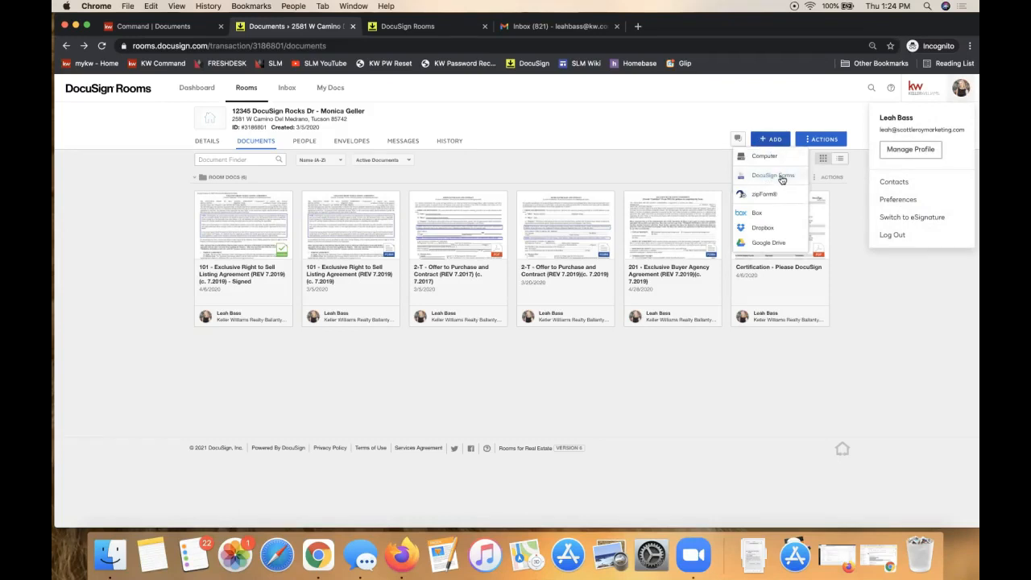
{"action": "left_click", "coordinate": [782, 179]}
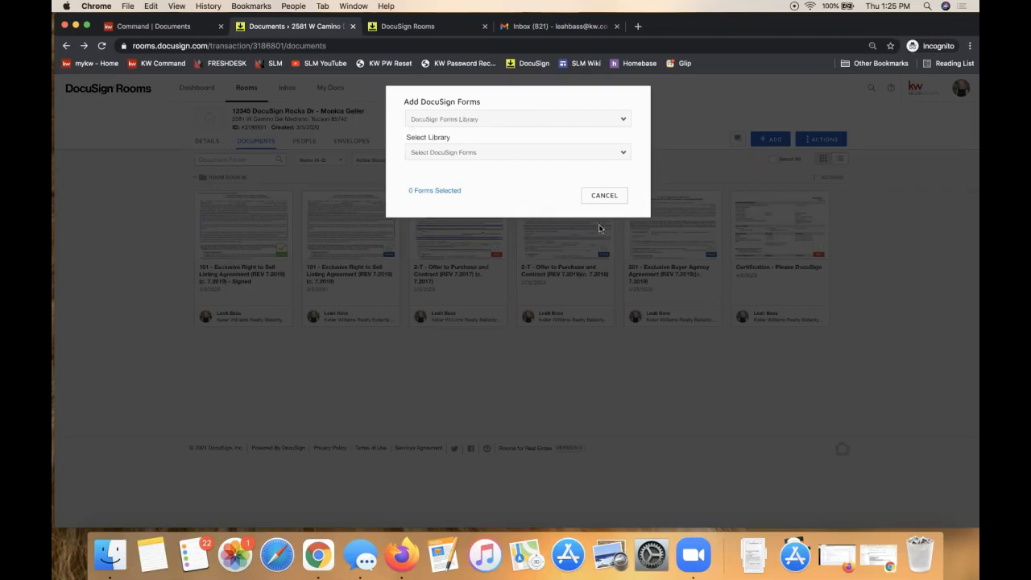
Step: Switch the Add DocuSign Forms source to DocuSign Forms Group and list its form groups
{"action": "left_click", "coordinate": [436, 119]}
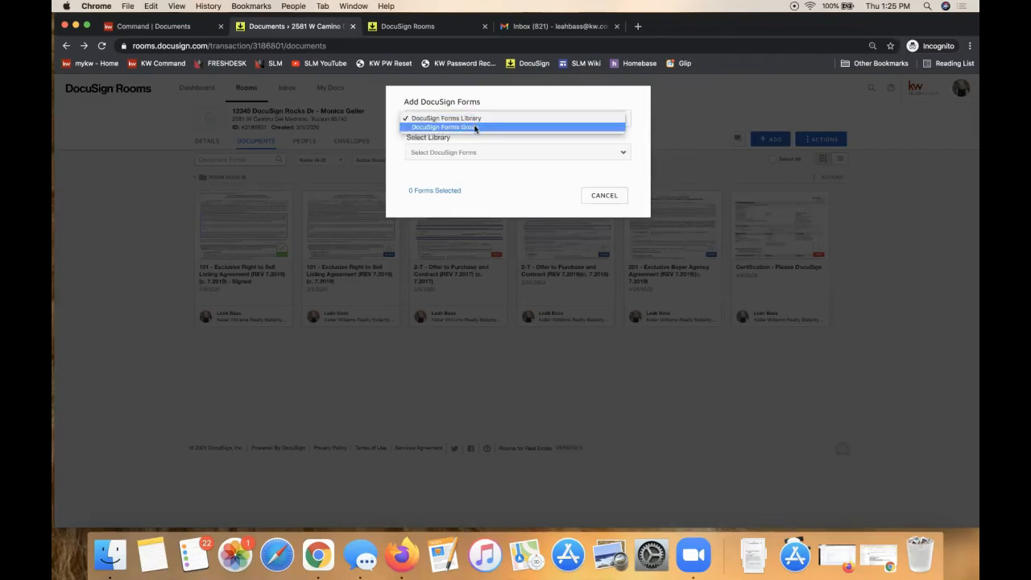
{"action": "left_click", "coordinate": [428, 149]}
{"action": "left_click", "coordinate": [438, 152]}
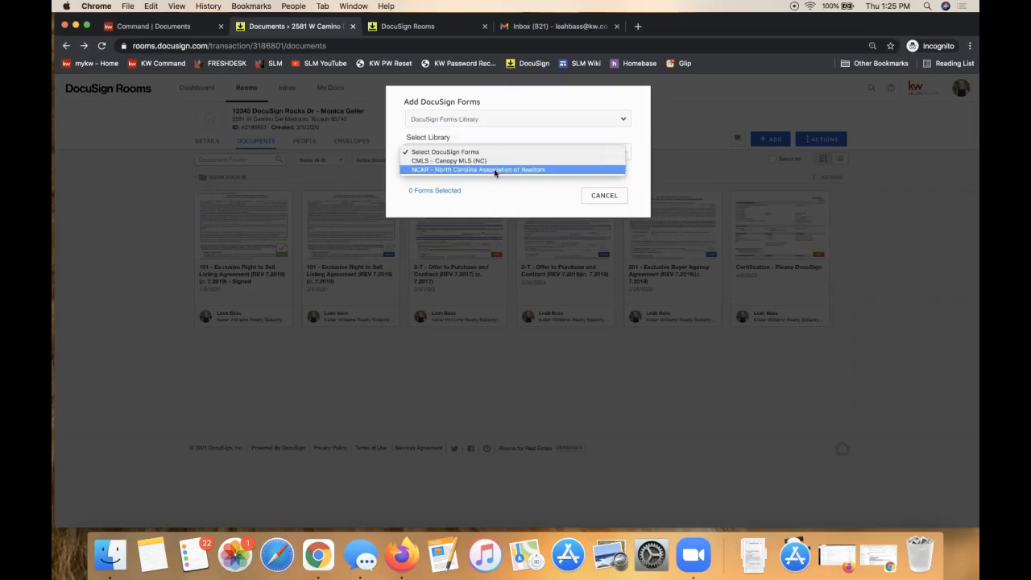
{"action": "left_click", "coordinate": [458, 122]}
{"action": "left_click", "coordinate": [458, 123]}
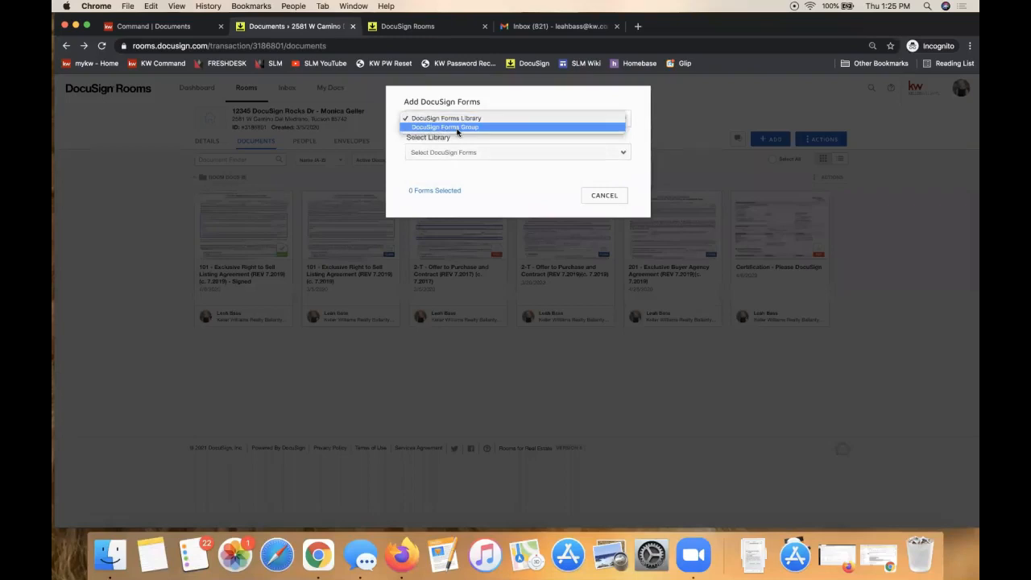
{"action": "left_click", "coordinate": [457, 129]}
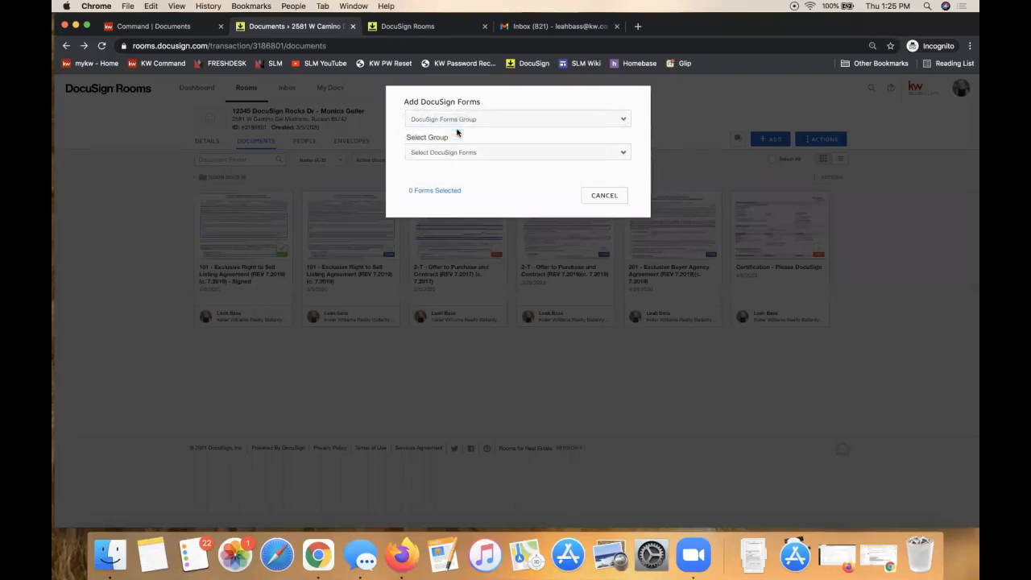
{"action": "left_click", "coordinate": [480, 148]}
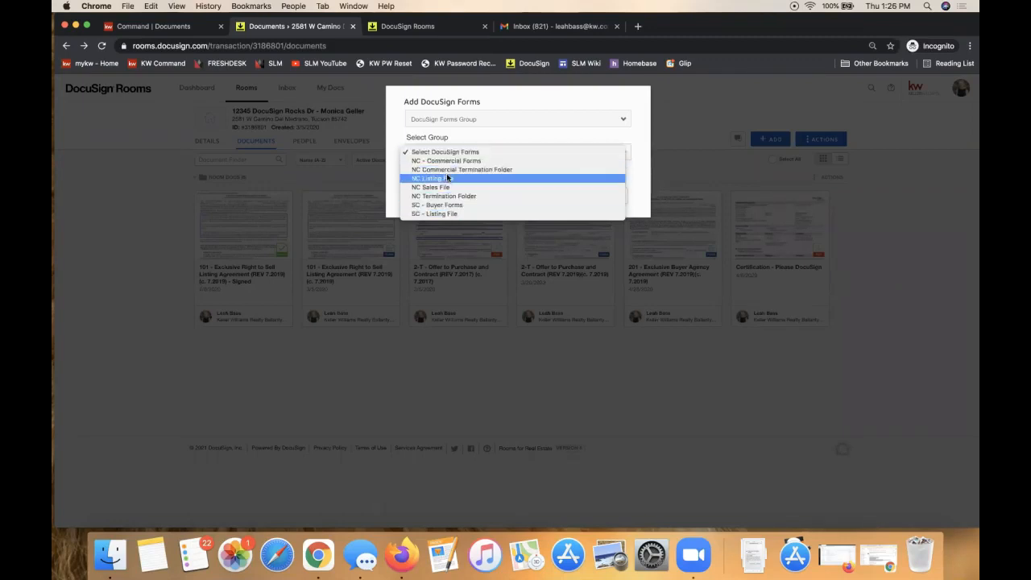
Step: Pick NC Listing File, tick forms 103 and 103G, then cancel without adding them
{"action": "left_click", "coordinate": [449, 179]}
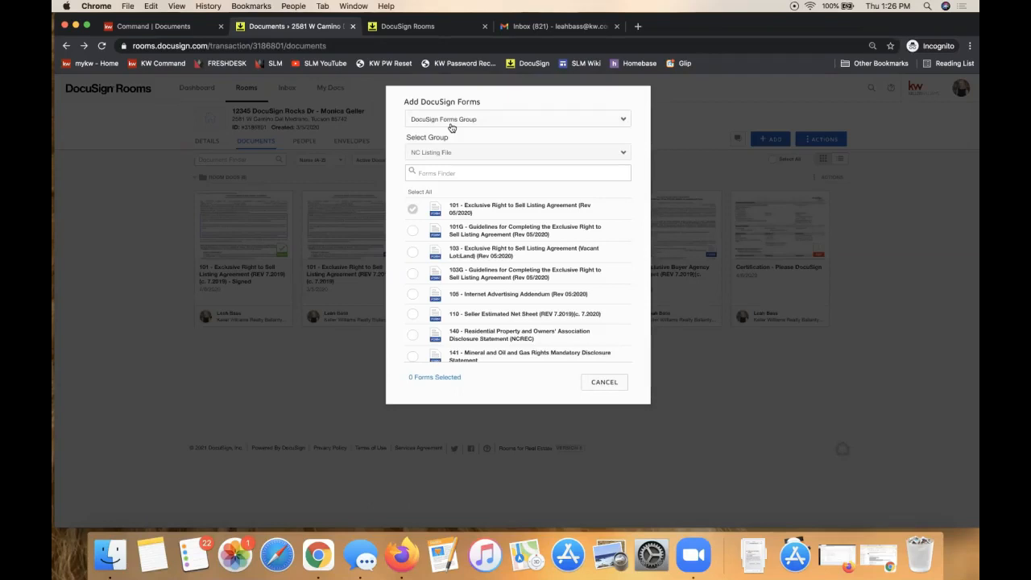
{"action": "left_click", "coordinate": [412, 252]}
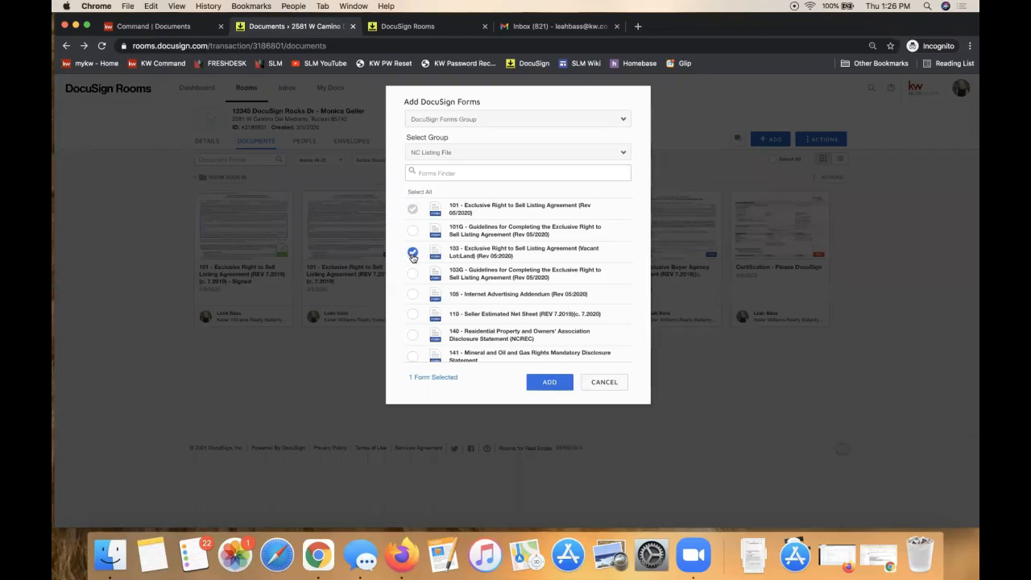
{"action": "left_click", "coordinate": [414, 276]}
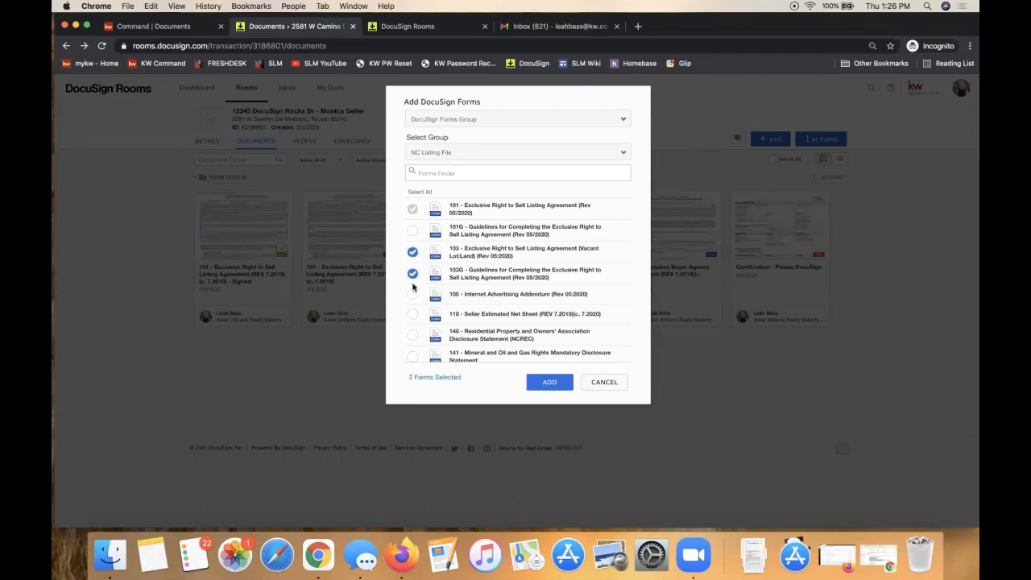
{"action": "left_click", "coordinate": [603, 382]}
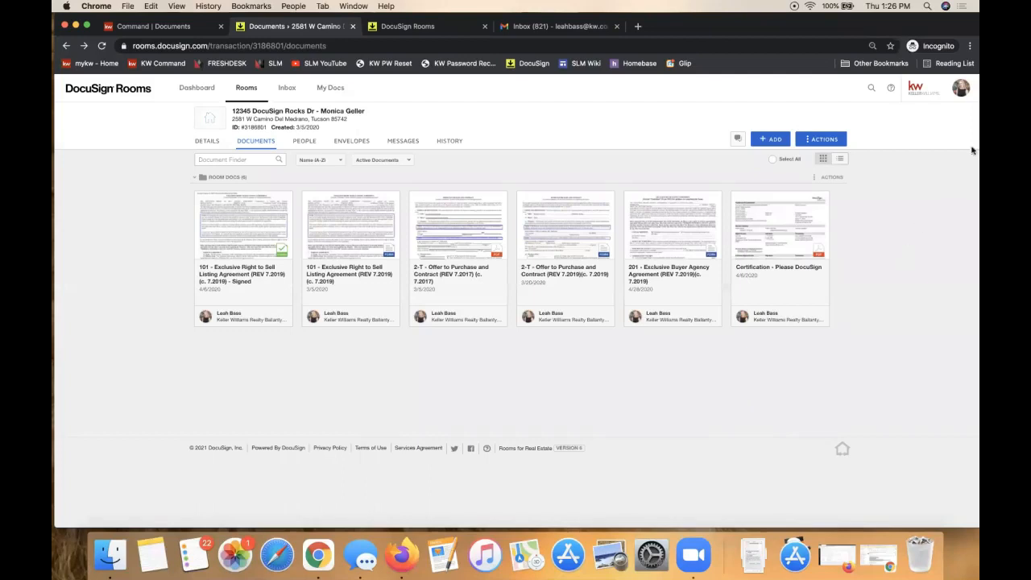
Step: Go to the account Preferences and open the Integrations settings page
{"action": "left_click", "coordinate": [965, 96]}
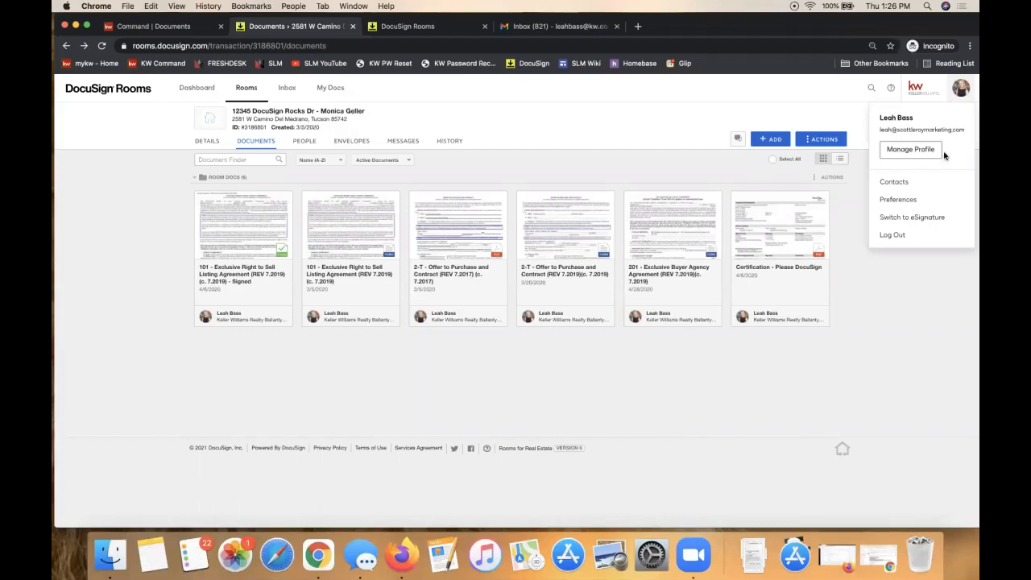
{"action": "left_click", "coordinate": [900, 206]}
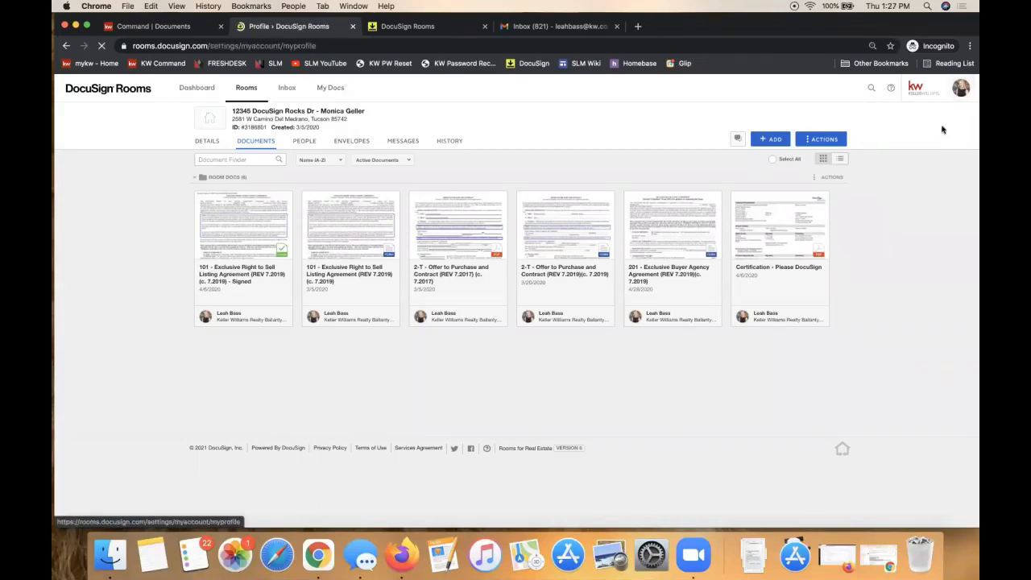
{"action": "left_click", "coordinate": [958, 90]}
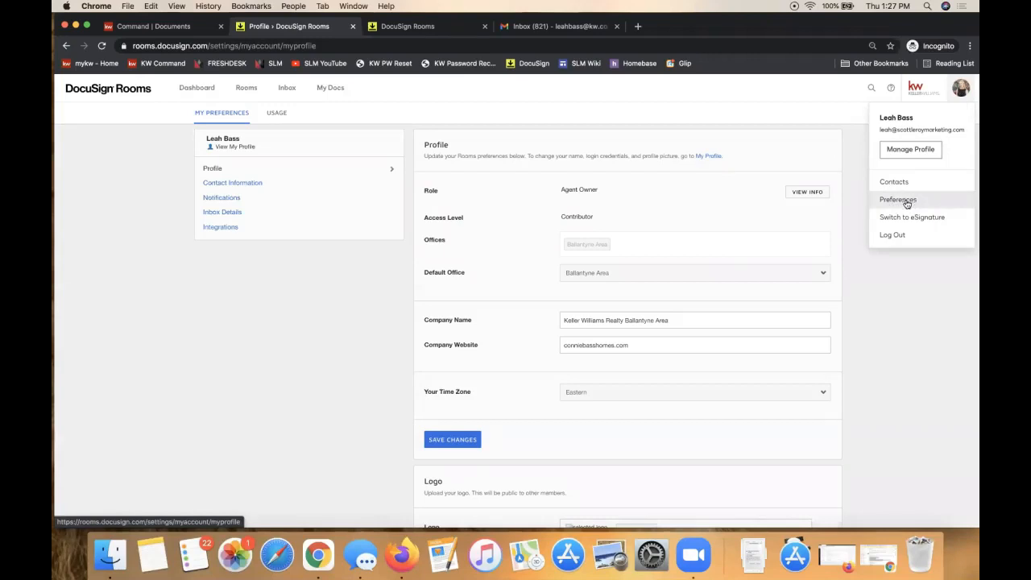
{"action": "left_click", "coordinate": [227, 231]}
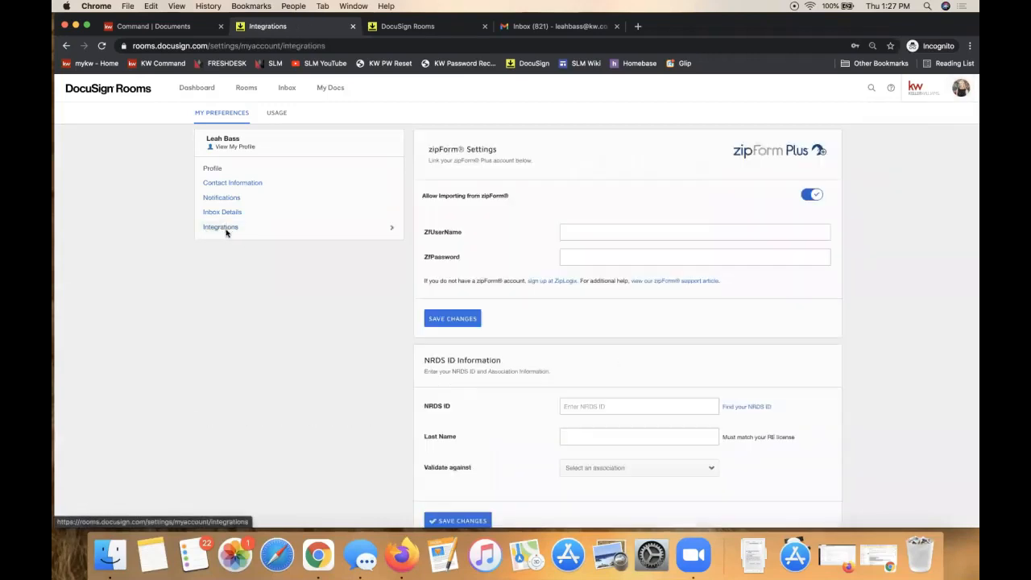
{"action": "scroll", "coordinate": [226, 232], "scroll_direction": "down", "scroll_amount": 1}
{"action": "scroll", "coordinate": [227, 232], "scroll_direction": "up", "scroll_amount": 1}
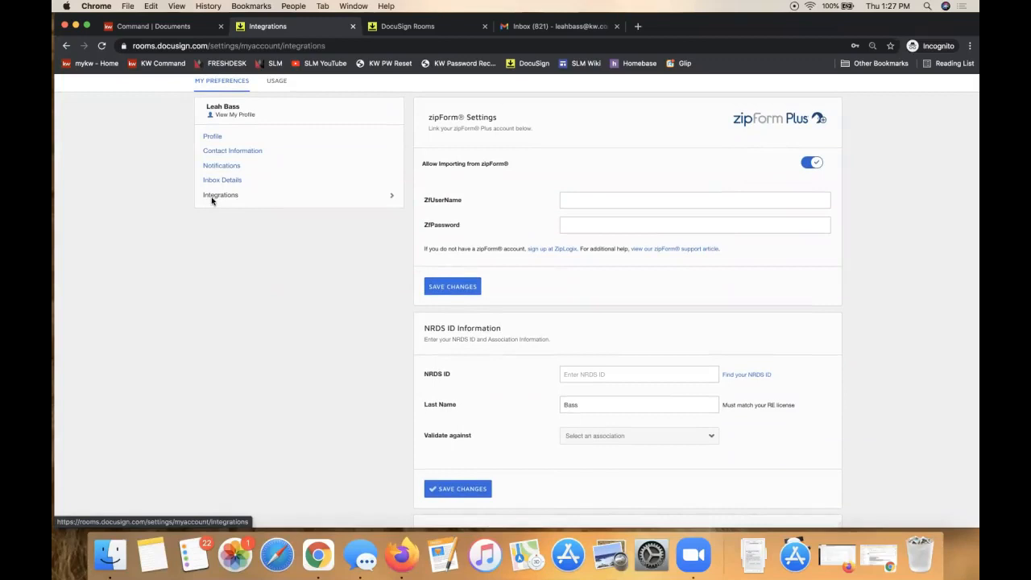
{"action": "left_click", "coordinate": [619, 201]}
{"action": "left_click", "coordinate": [585, 183]}
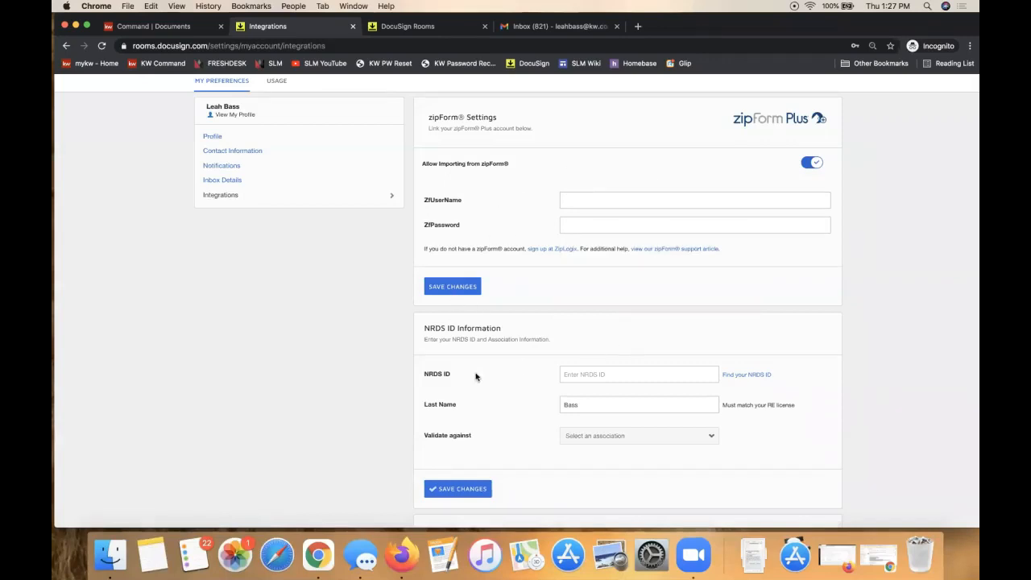
{"action": "scroll", "coordinate": [476, 375], "scroll_direction": "down", "scroll_amount": 1}
{"action": "scroll", "coordinate": [476, 376], "scroll_direction": "down", "scroll_amount": 5}
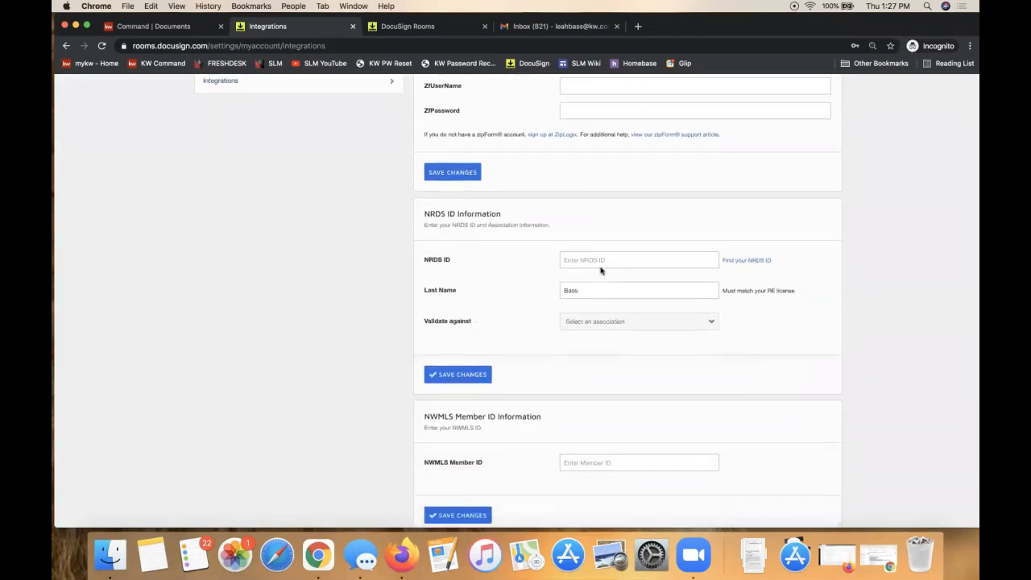
{"action": "left_click", "coordinate": [587, 322]}
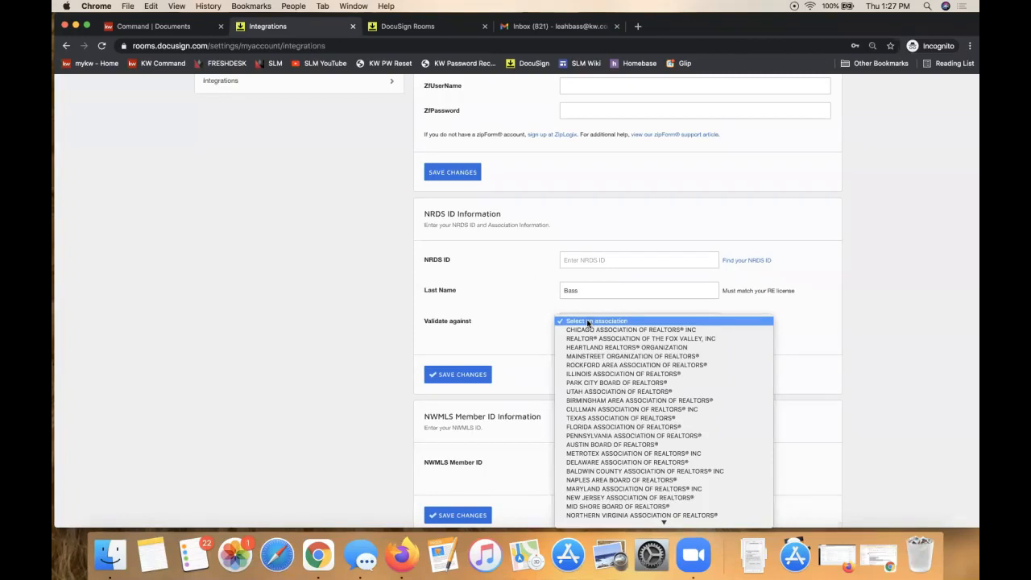
{"action": "scroll", "coordinate": [633, 375], "scroll_direction": "down", "scroll_amount": 3}
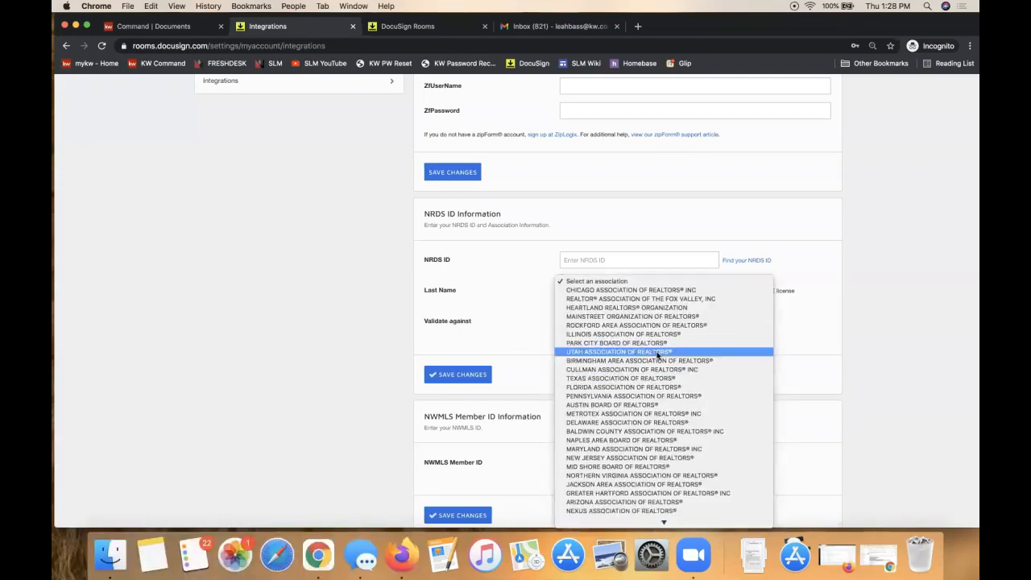
{"action": "scroll", "coordinate": [657, 355], "scroll_direction": "down", "scroll_amount": 15}
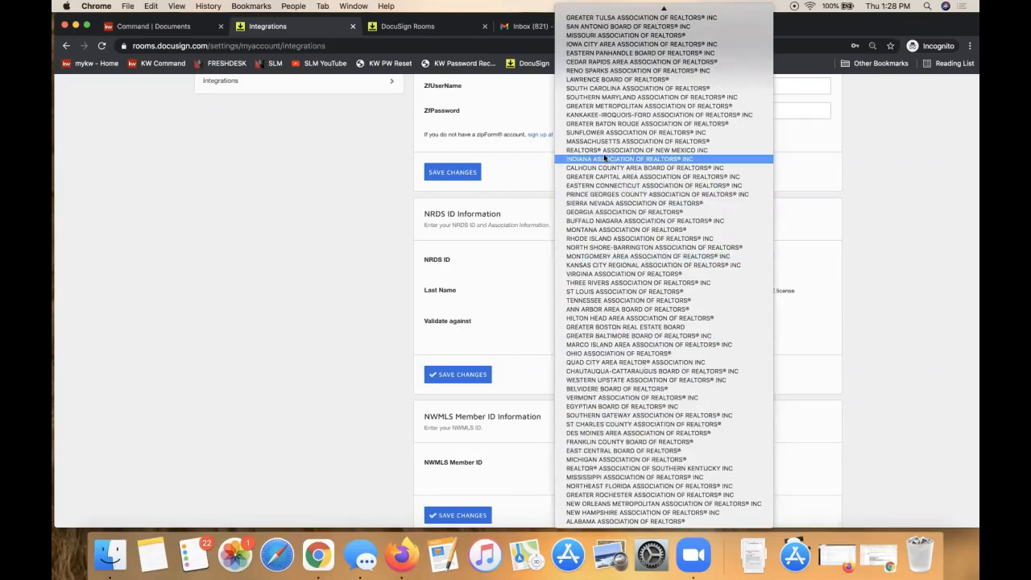
{"action": "left_click", "coordinate": [465, 333]}
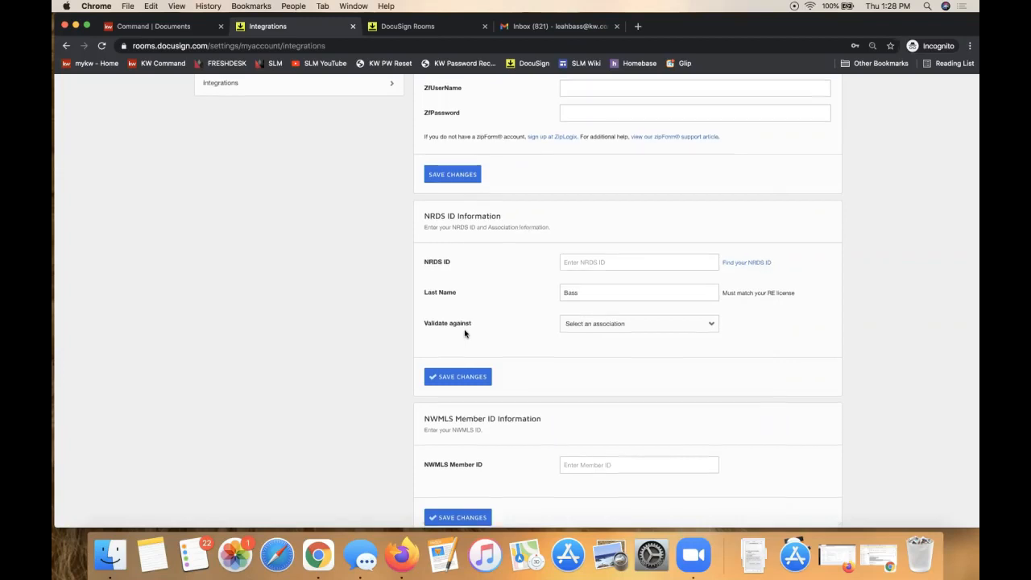
{"action": "scroll", "coordinate": [465, 333], "scroll_direction": "down", "scroll_amount": 2}
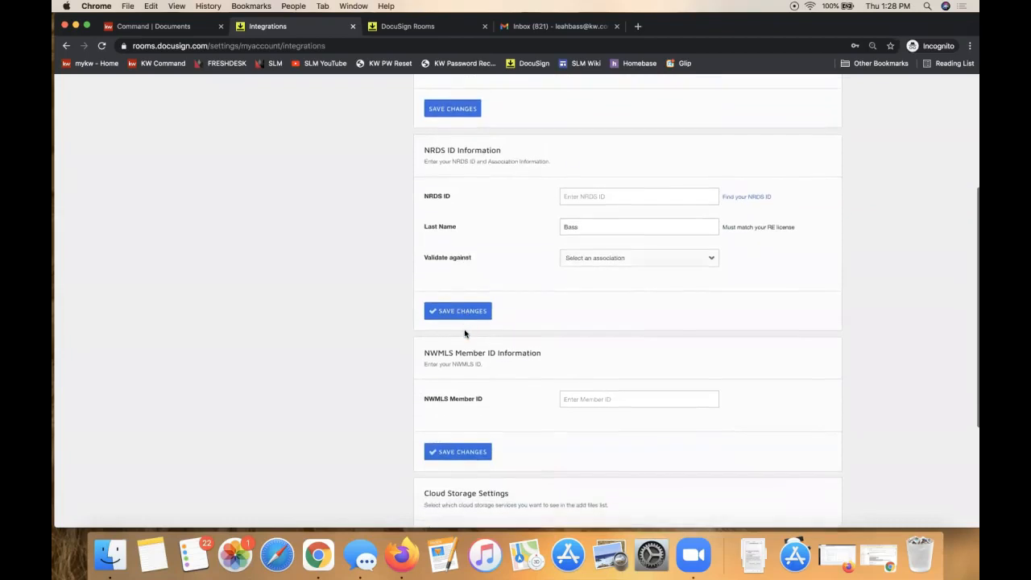
{"action": "scroll", "coordinate": [465, 334], "scroll_direction": "up", "scroll_amount": 6}
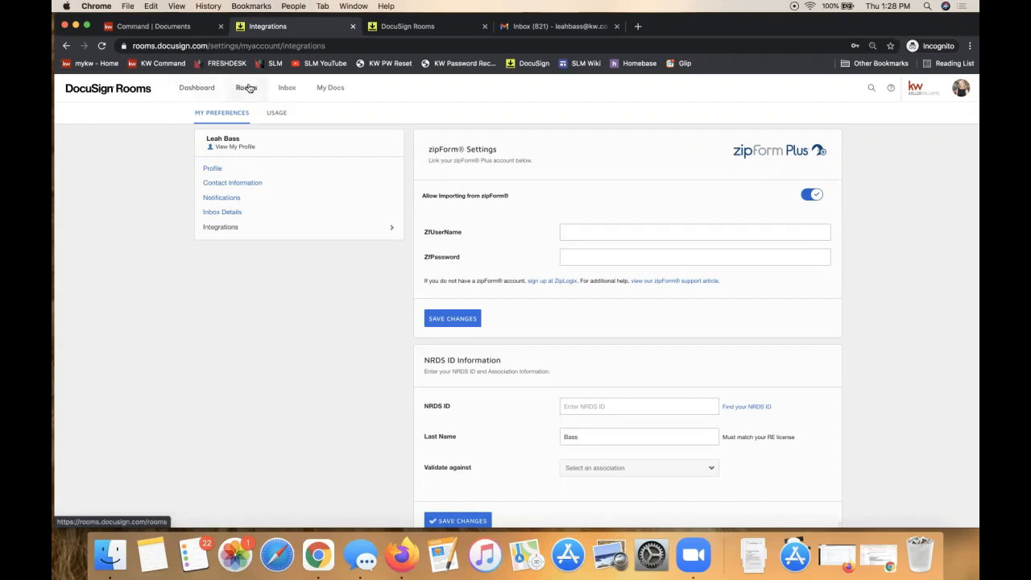
Step: Return to the dashboard, dismiss the Congratulations popup, and reopen the 12345 DocuSign Rocks Dr room
{"action": "left_click", "coordinate": [198, 93]}
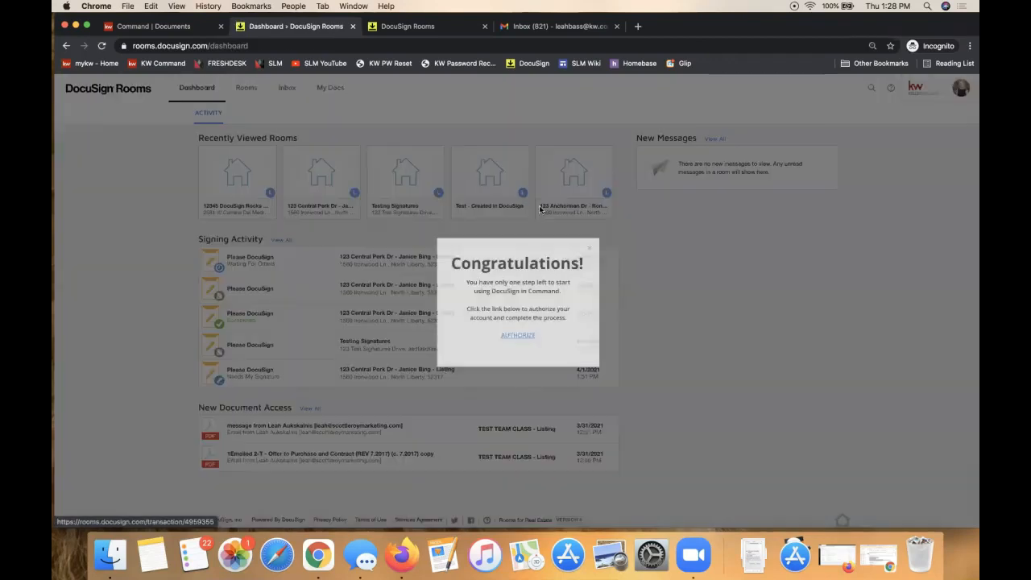
{"action": "left_click", "coordinate": [589, 249]}
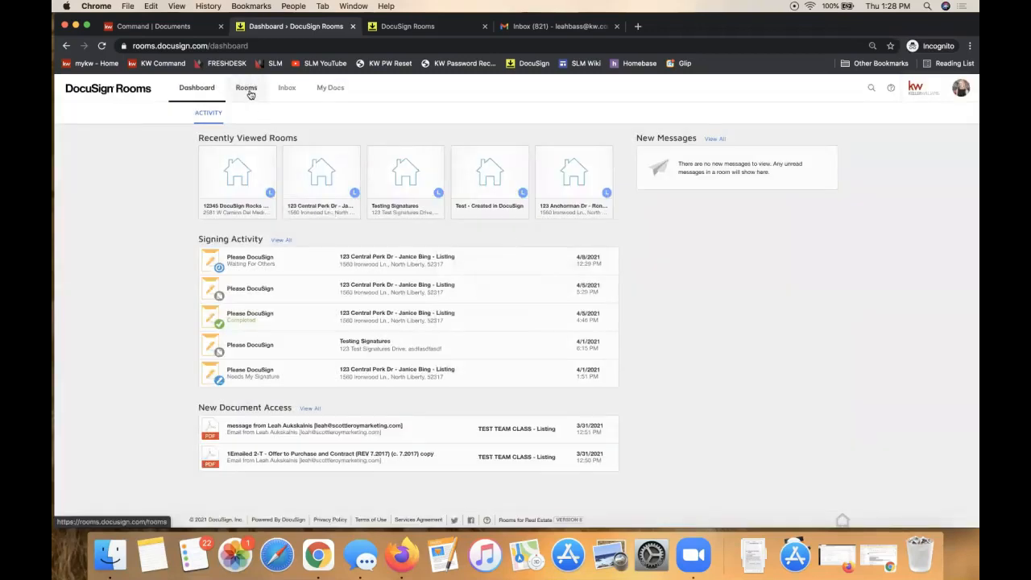
{"action": "left_click", "coordinate": [247, 172]}
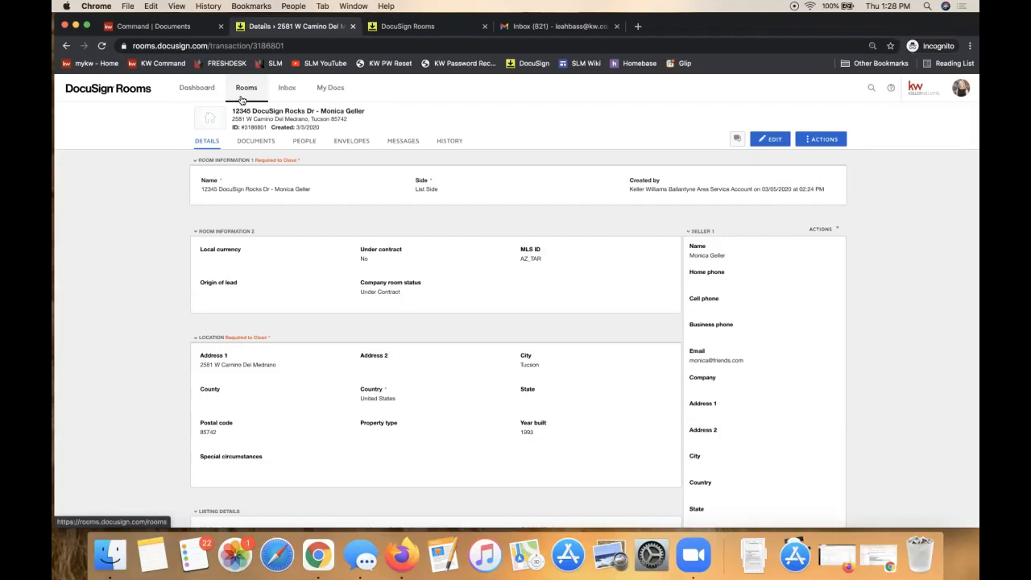
Step: Open the unsigned 101 Exclusive Right to Sell Listing Agreement from the room's documents
{"action": "left_click", "coordinate": [258, 141]}
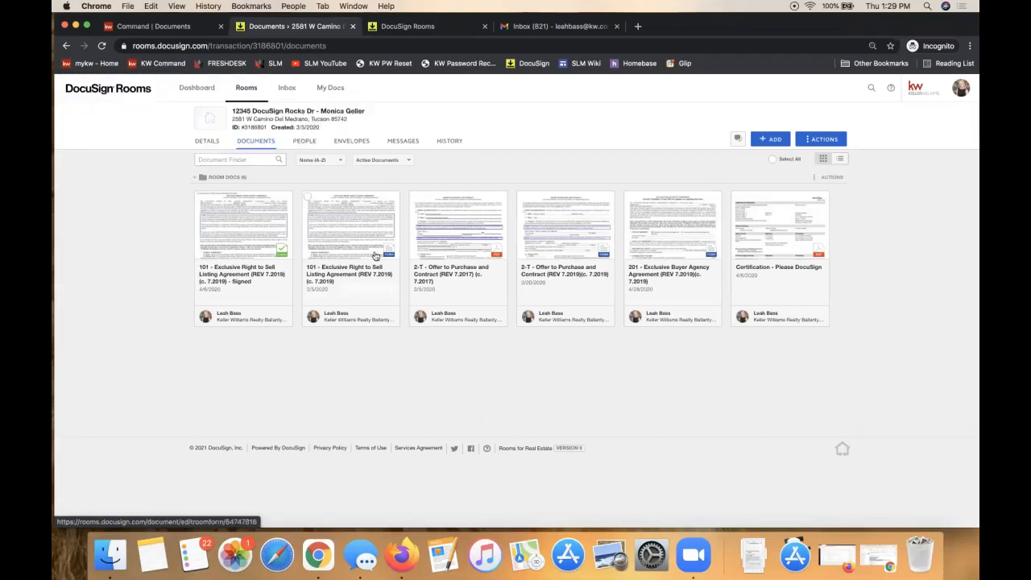
{"action": "left_click", "coordinate": [344, 220]}
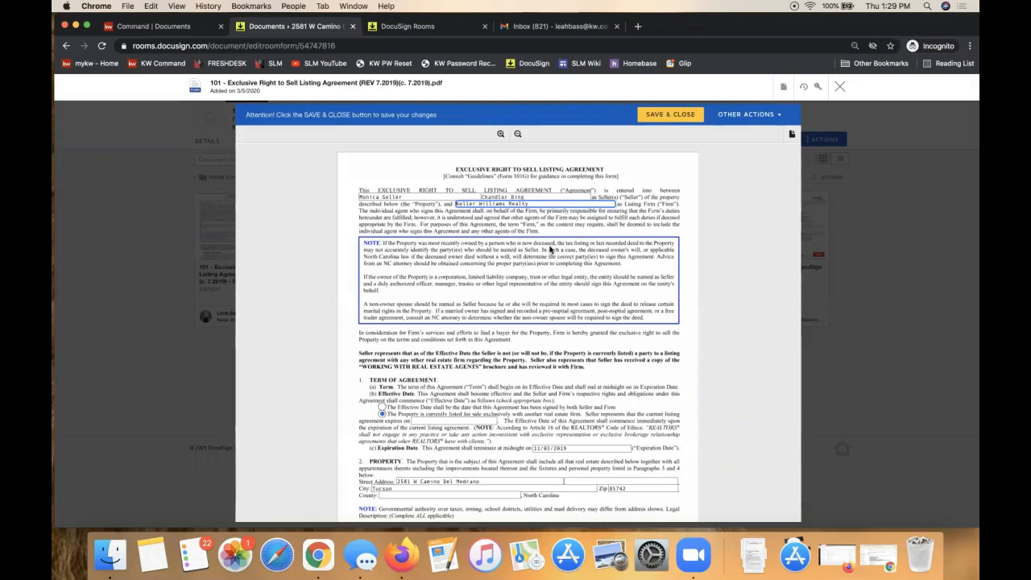
Step: Type test text 'gfyfl gyr' into the form's PIN/PID field
{"action": "scroll", "coordinate": [551, 250], "scroll_direction": "down", "scroll_amount": 5}
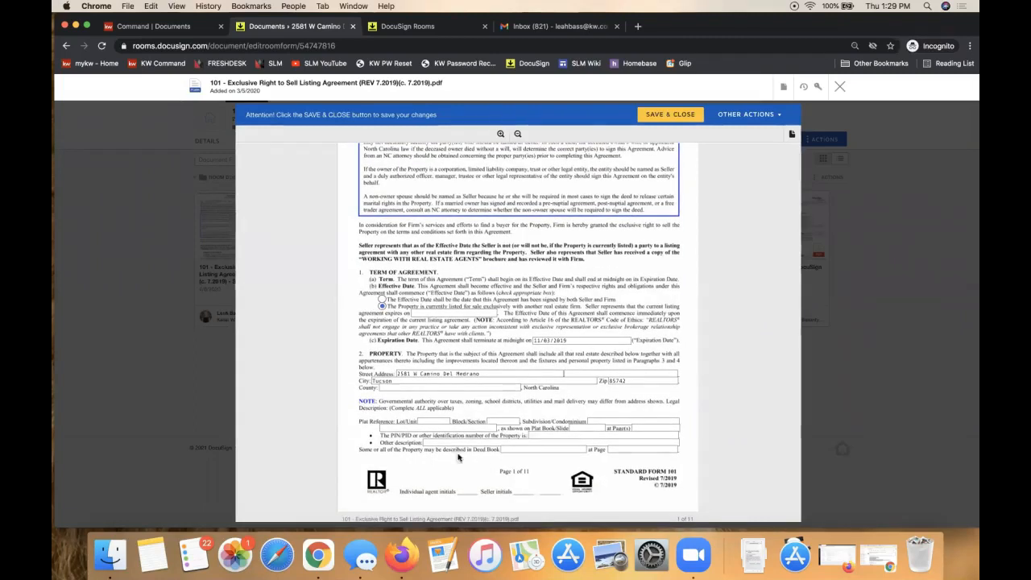
{"action": "left_click", "coordinate": [567, 435]}
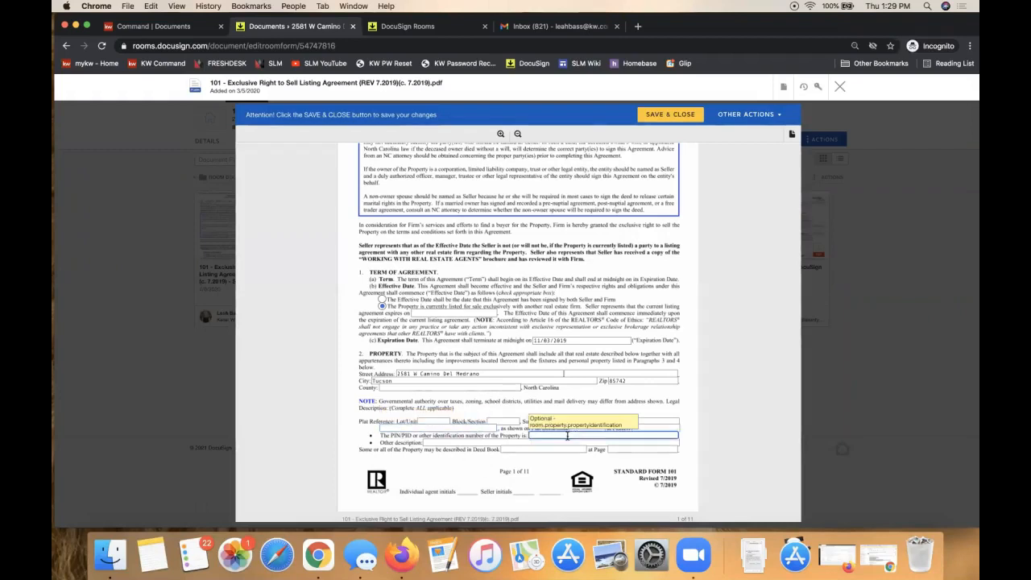
{"action": "type", "text": "gfyfl gyr"}
{"action": "left_click", "coordinate": [477, 495]}
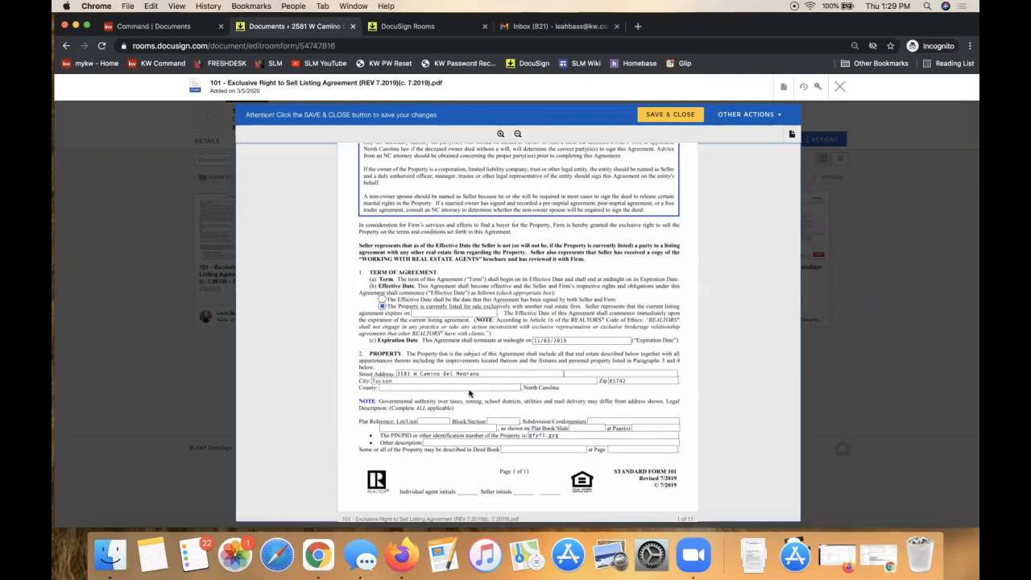
Step: Try the County field, then close the form viewer without saving
{"action": "scroll", "coordinate": [480, 467], "scroll_direction": "down", "scroll_amount": 2}
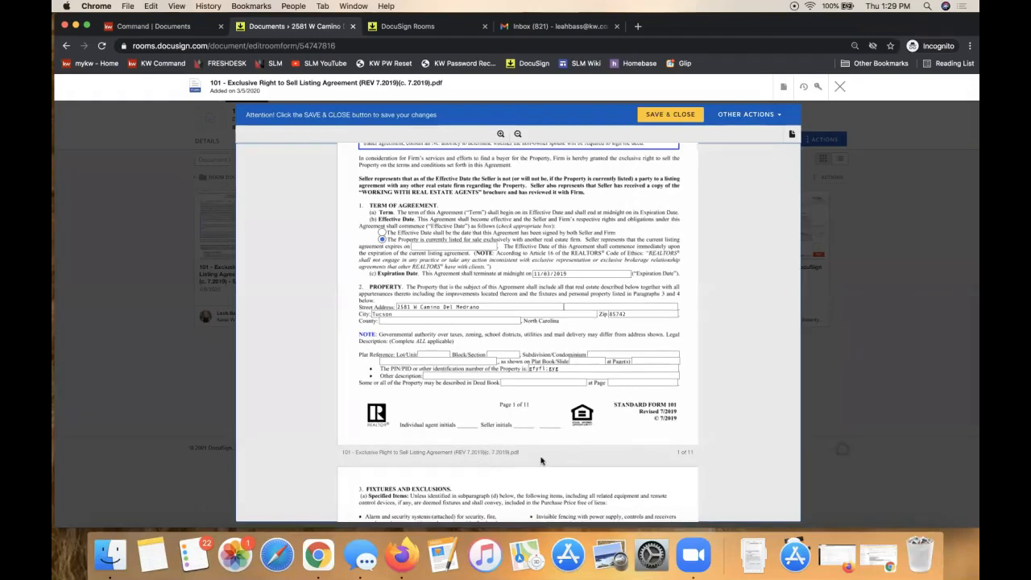
{"action": "scroll", "coordinate": [538, 456], "scroll_direction": "up", "scroll_amount": 2}
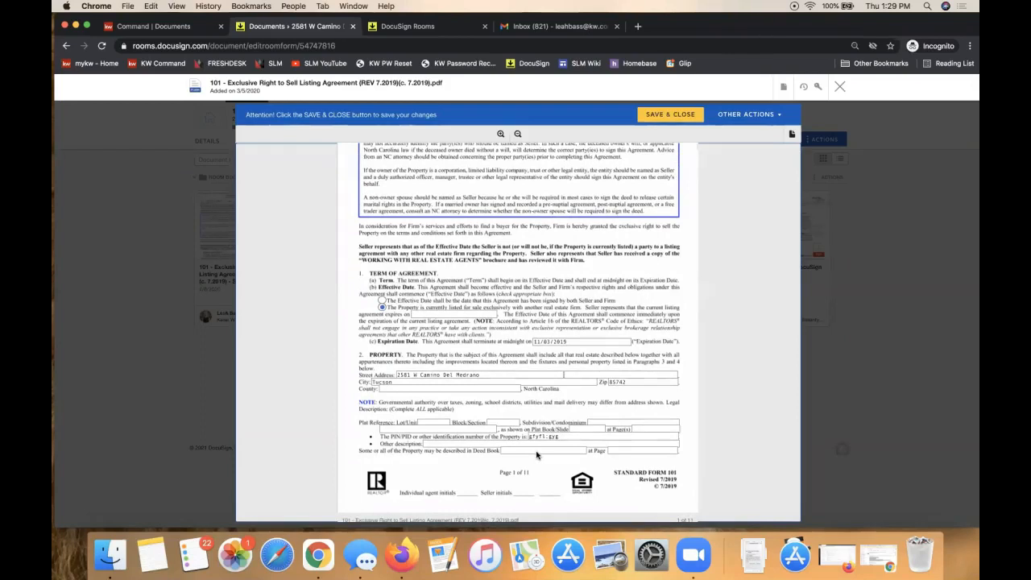
{"action": "left_click", "coordinate": [435, 390]}
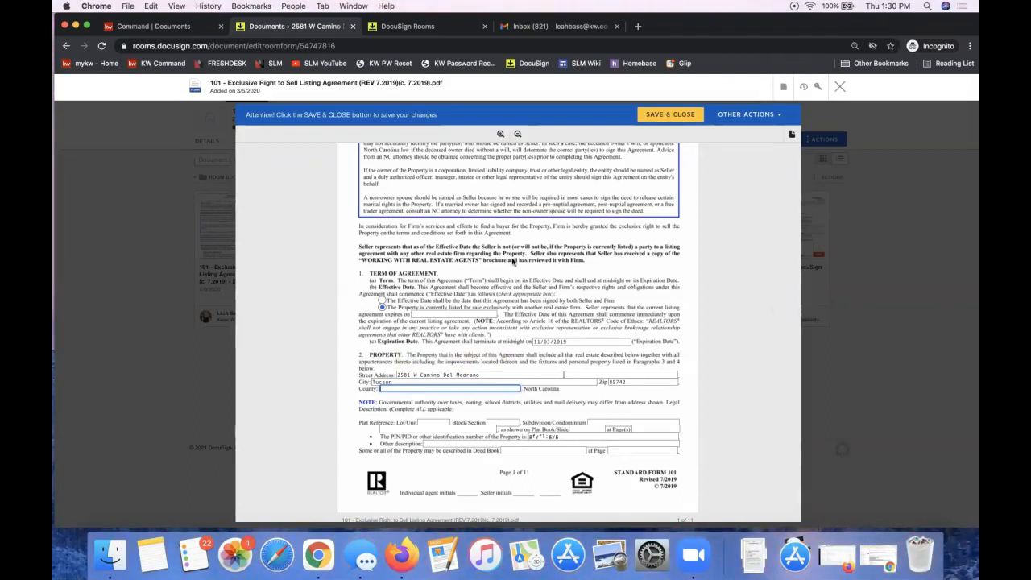
{"action": "scroll", "coordinate": [514, 263], "scroll_direction": "up", "scroll_amount": 3}
{"action": "left_click", "coordinate": [840, 89]}
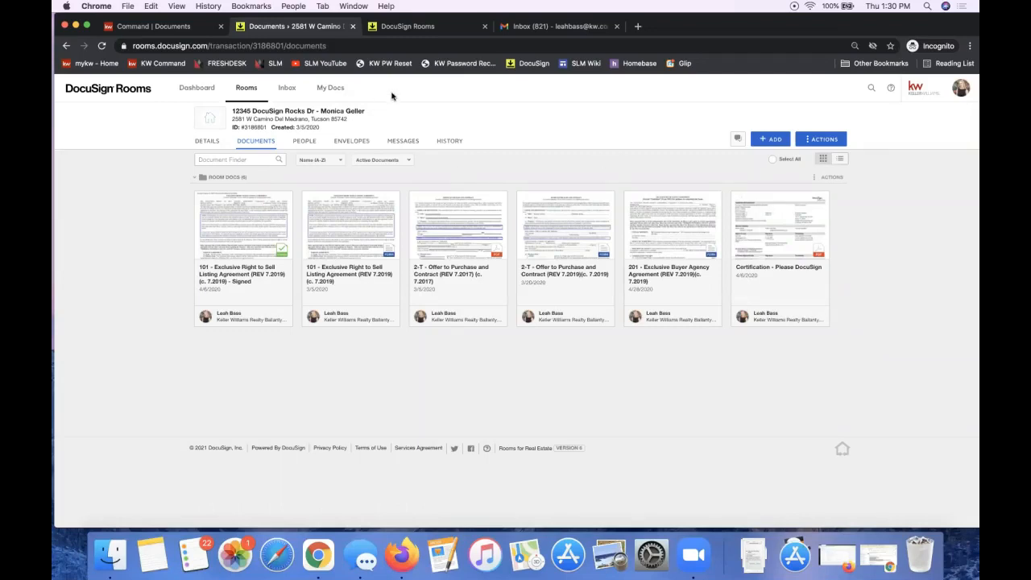
Step: Show the My Docs Form Templates list with the Cash and Finance 101 templates
{"action": "left_click", "coordinate": [334, 95]}
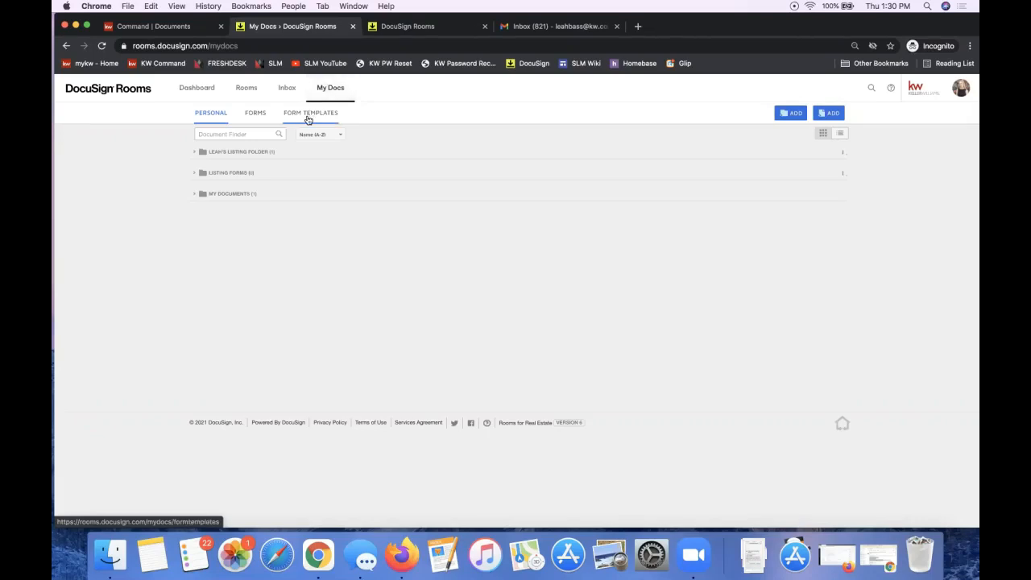
{"action": "left_click", "coordinate": [307, 119]}
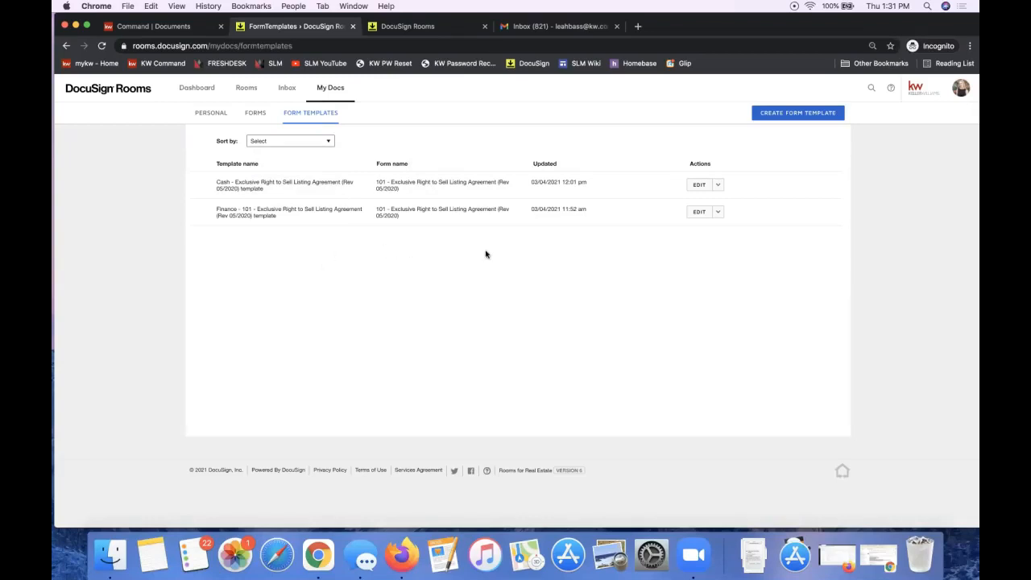
Step: Create a form template from DocuSign Form Group, NC Listing File, form 101 Exclusive Right to Sell
{"action": "left_click", "coordinate": [799, 114]}
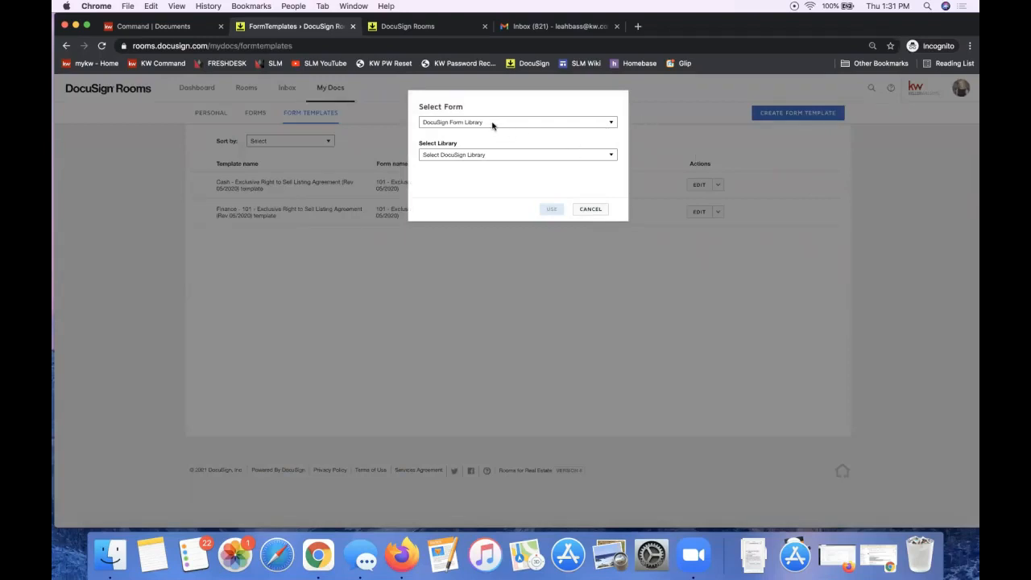
{"action": "left_click", "coordinate": [456, 123]}
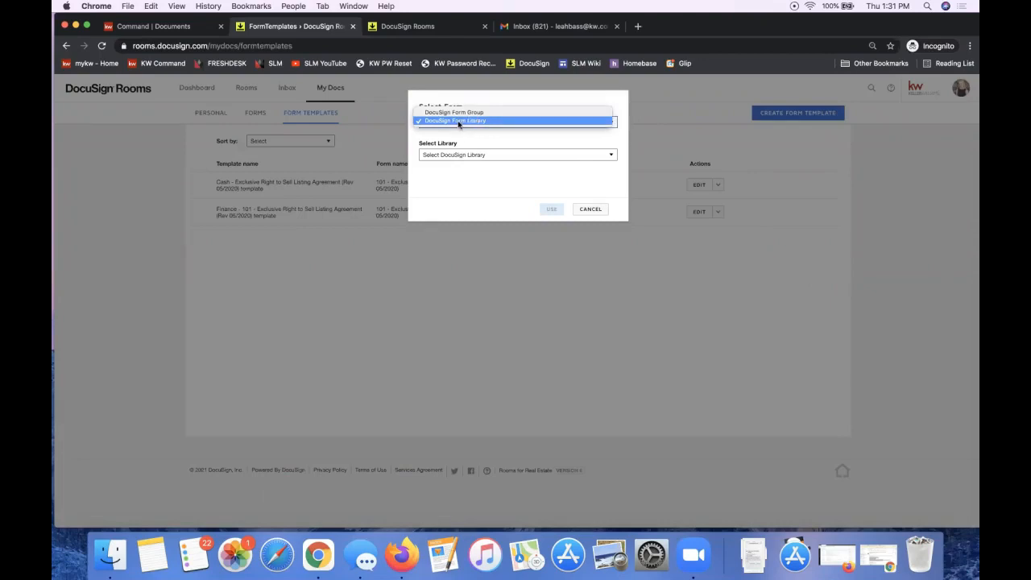
{"action": "left_click", "coordinate": [461, 113]}
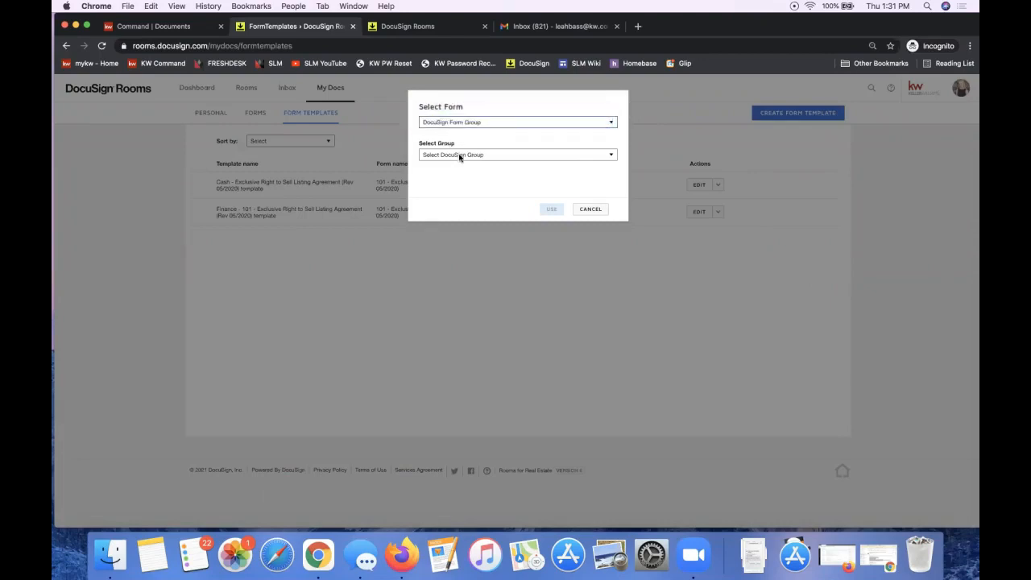
{"action": "left_click", "coordinate": [458, 154]}
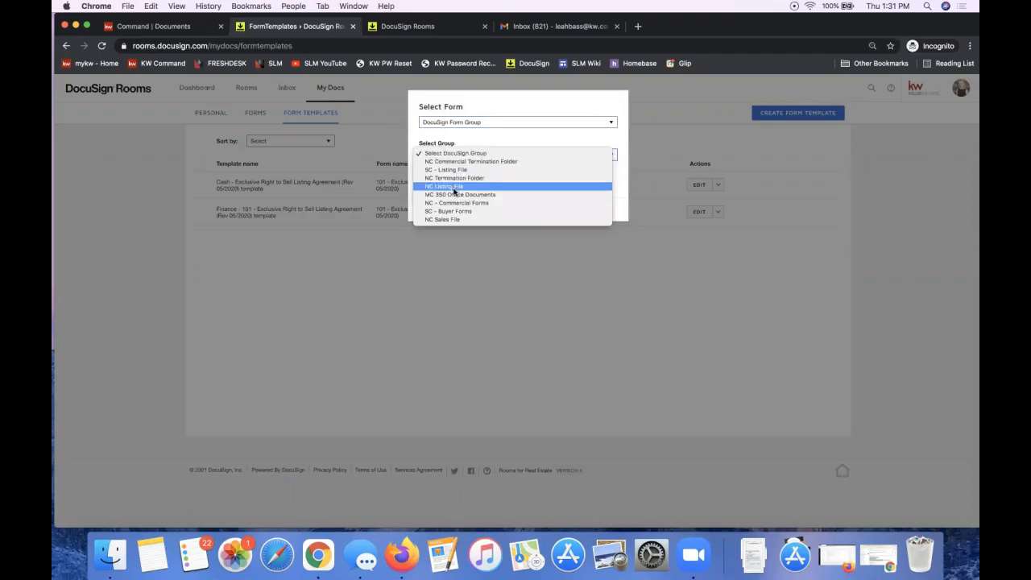
{"action": "left_click", "coordinate": [455, 187]}
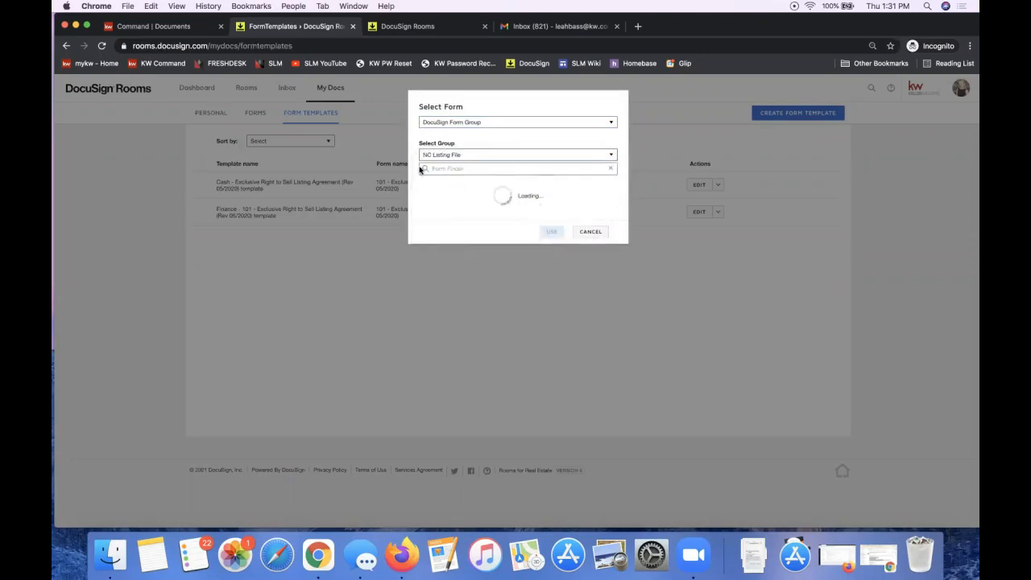
{"action": "left_click", "coordinate": [425, 195]}
{"action": "left_click", "coordinate": [467, 154]}
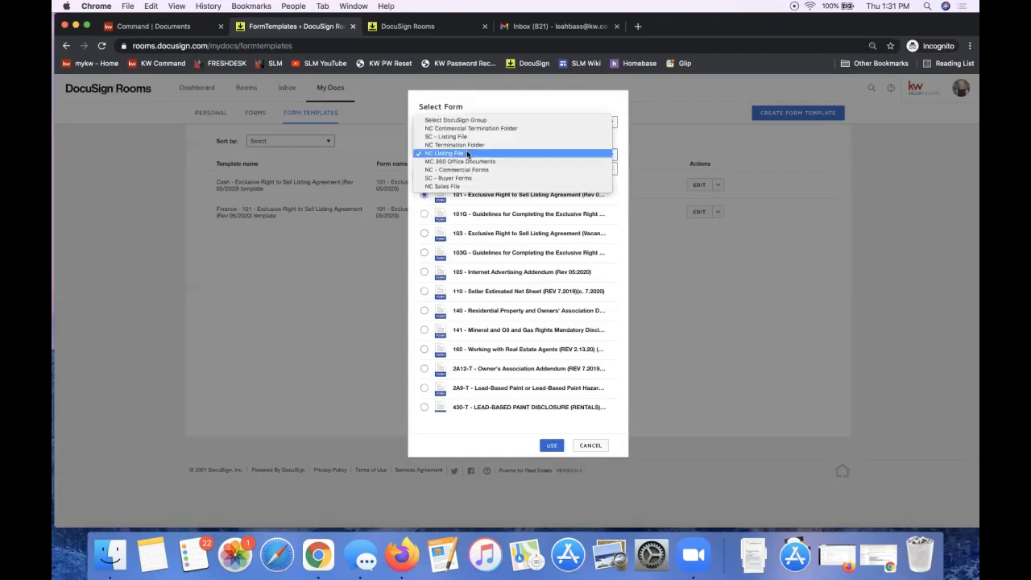
{"action": "left_click", "coordinate": [445, 101]}
{"action": "left_click", "coordinate": [455, 125]}
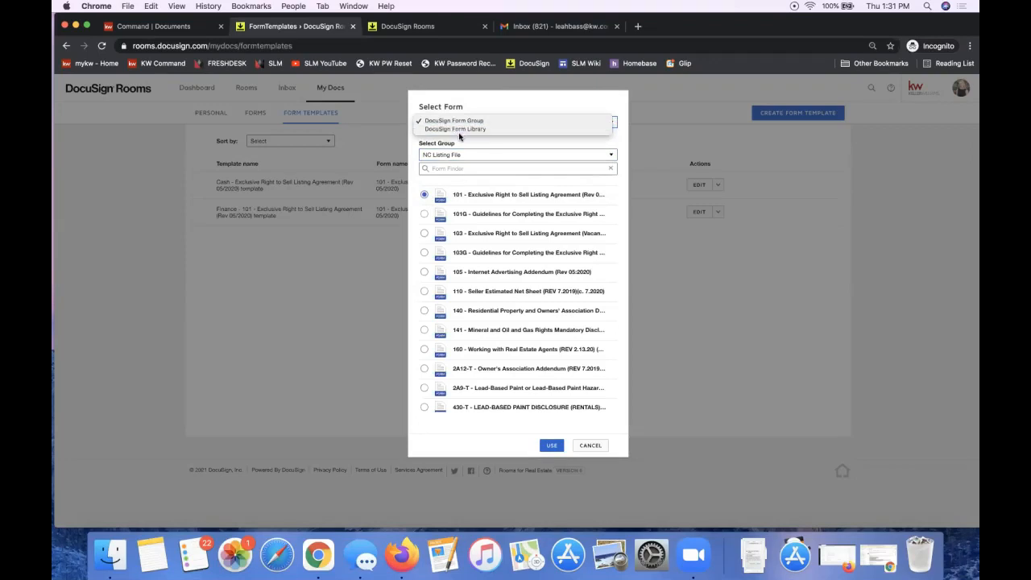
{"action": "left_click", "coordinate": [464, 143]}
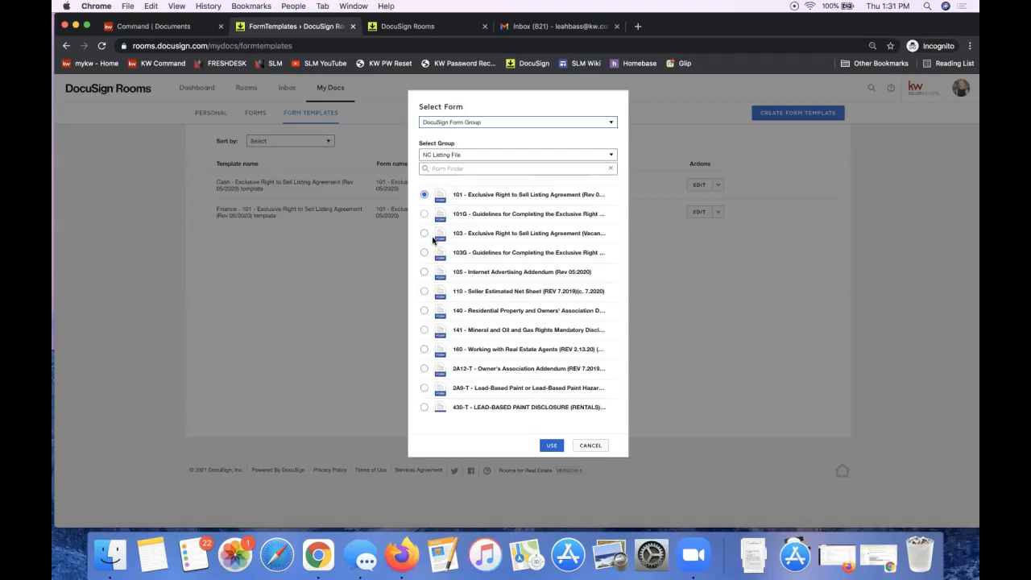
{"action": "left_click", "coordinate": [551, 446]}
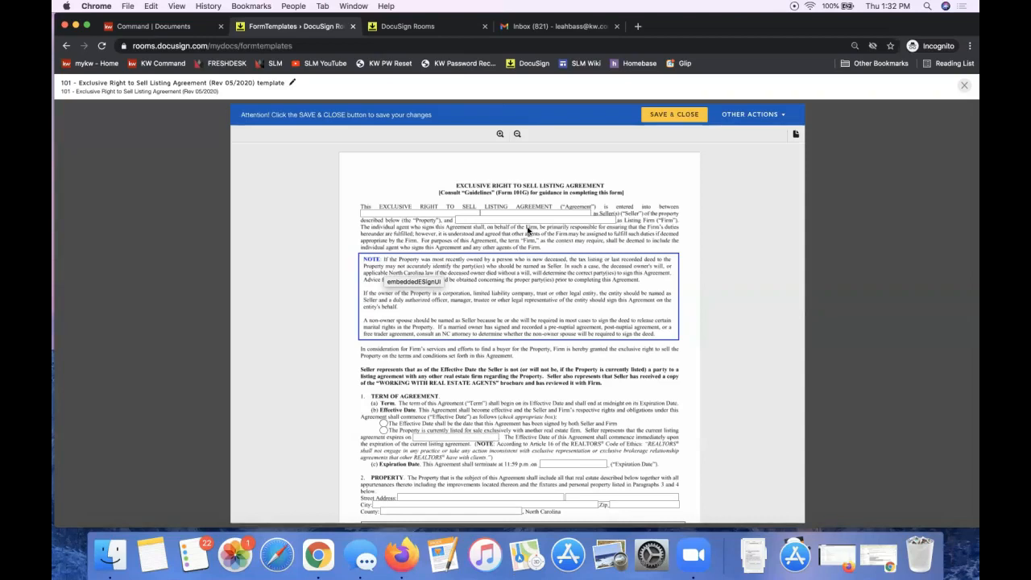
Step: Enter N/A in the first Items Leased line of section 3 and copy it
{"action": "scroll", "coordinate": [528, 231], "scroll_direction": "down", "scroll_amount": 4}
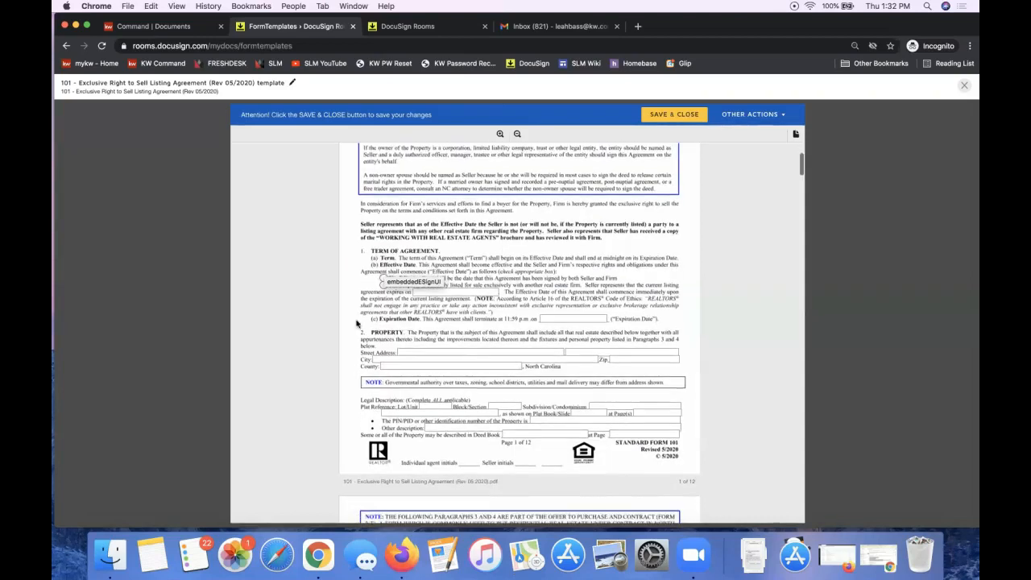
{"action": "scroll", "coordinate": [418, 365], "scroll_direction": "down", "scroll_amount": 1}
{"action": "scroll", "coordinate": [418, 366], "scroll_direction": "up", "scroll_amount": 1}
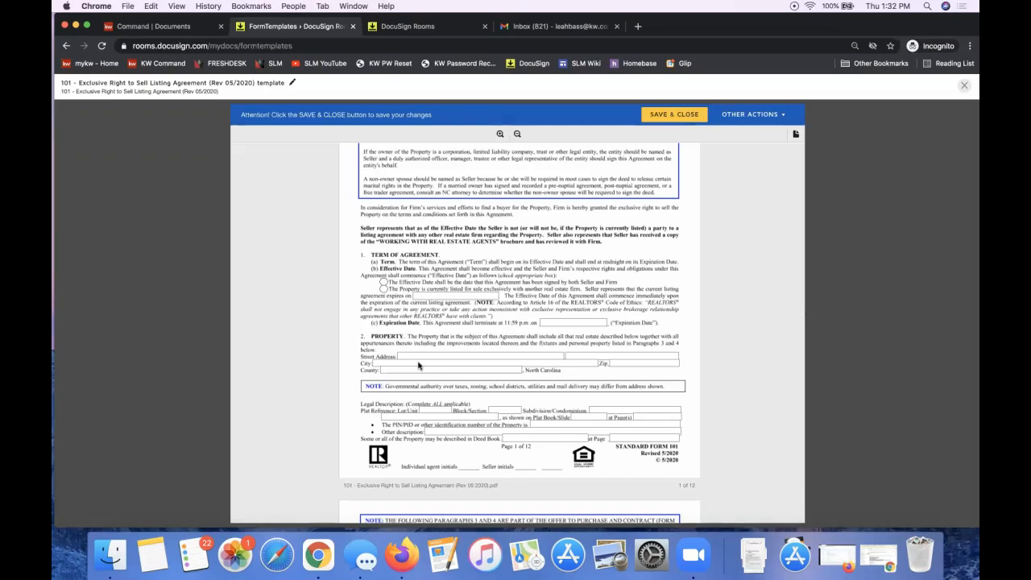
{"action": "scroll", "coordinate": [418, 365], "scroll_direction": "down", "scroll_amount": 15}
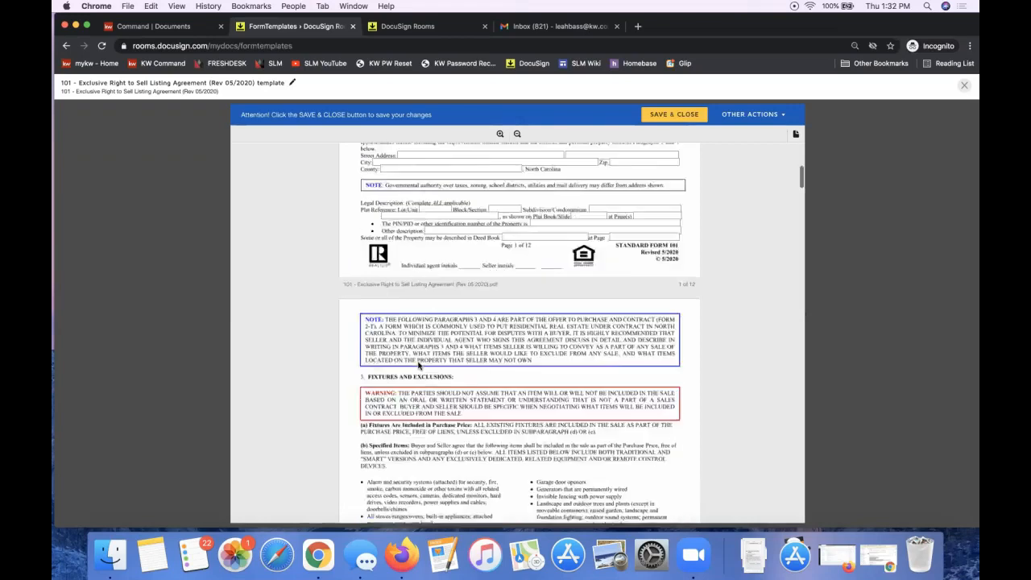
{"action": "scroll", "coordinate": [418, 365], "scroll_direction": "up", "scroll_amount": 15}
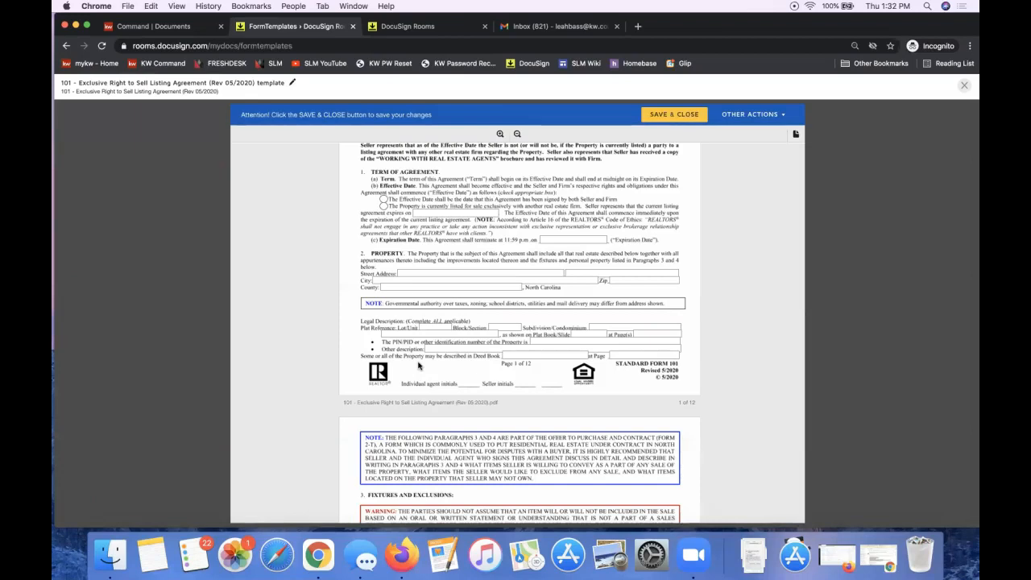
{"action": "scroll", "coordinate": [507, 279], "scroll_direction": "up", "scroll_amount": 5}
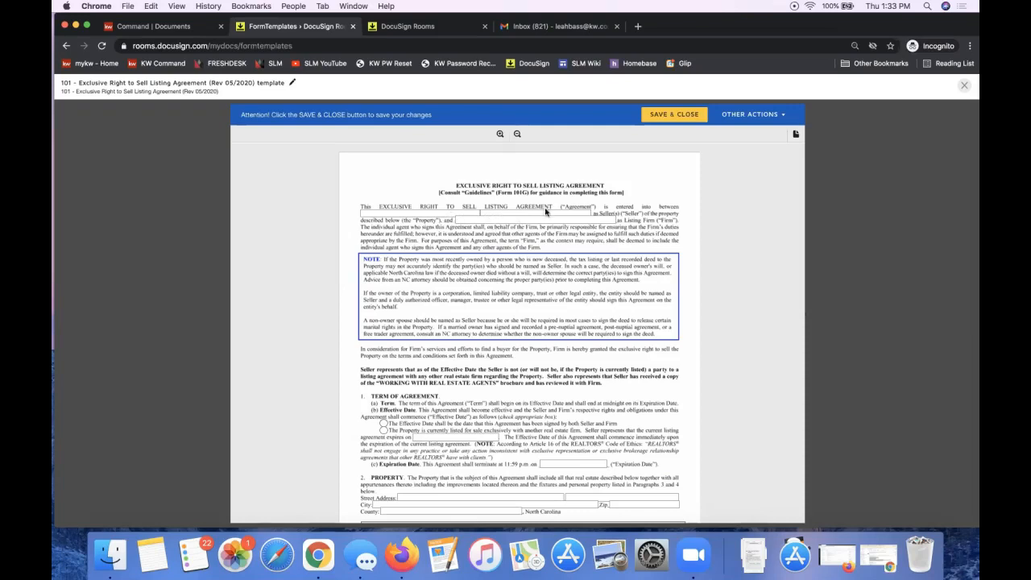
{"action": "scroll", "coordinate": [514, 336], "scroll_direction": "down", "scroll_amount": 3}
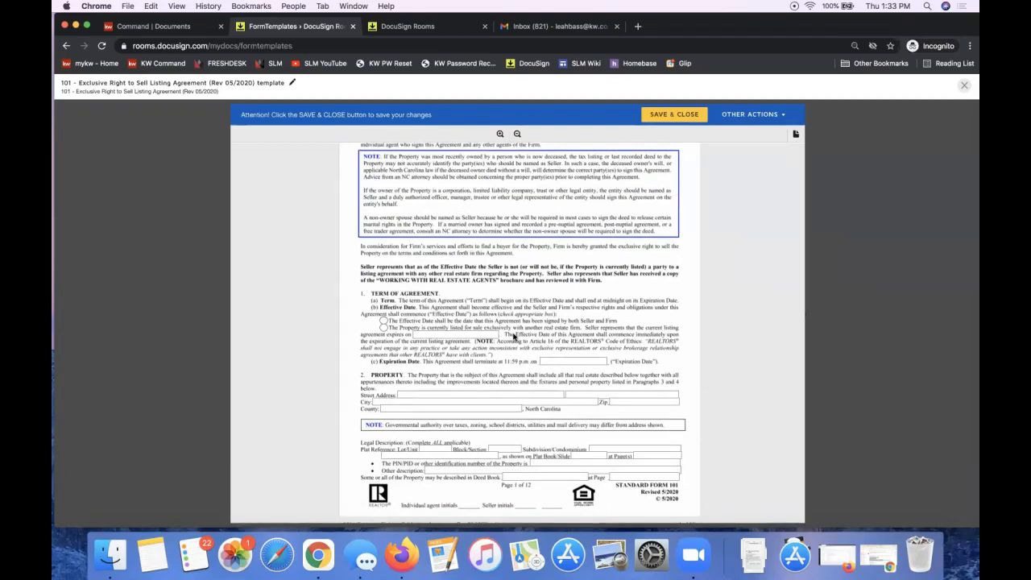
{"action": "scroll", "coordinate": [513, 337], "scroll_direction": "down", "scroll_amount": 10}
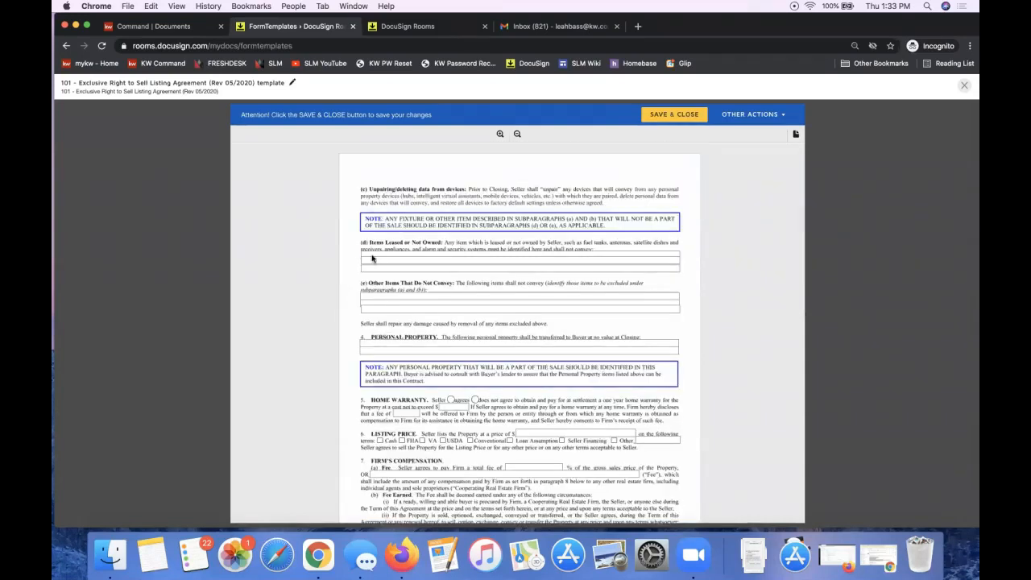
{"action": "left_click", "coordinate": [470, 254]}
{"action": "type", "text": "N/A"}
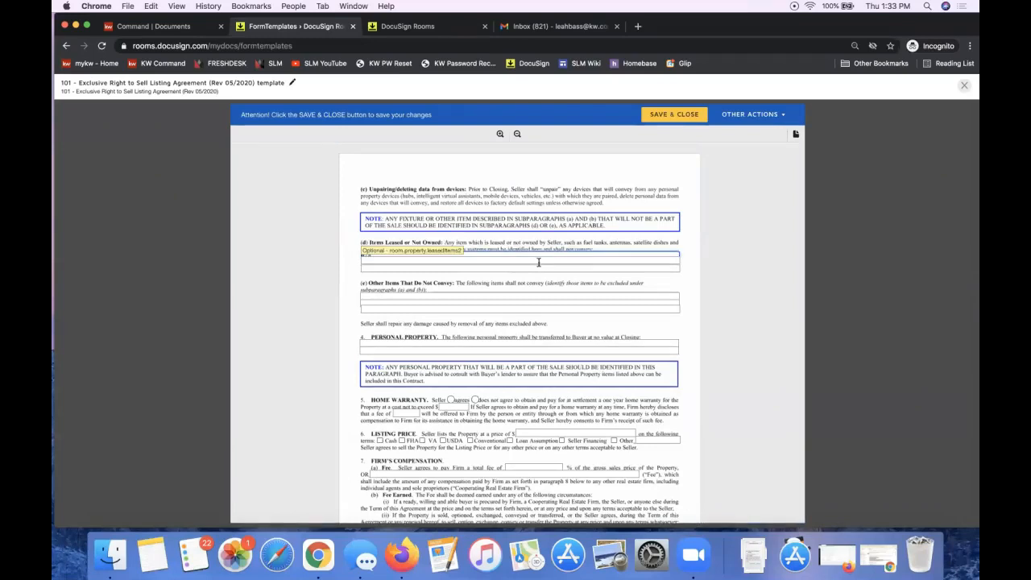
{"action": "key", "text": "super+a"}
{"action": "key", "text": "super+c"}
Step: Paste N/A into the Other Items and Personal Property lines
{"action": "left_click", "coordinate": [385, 296]}
{"action": "key", "text": "super+v"}
{"action": "left_click", "coordinate": [385, 307]}
{"action": "left_click", "coordinate": [377, 344]}
{"action": "key", "text": "super+v"}
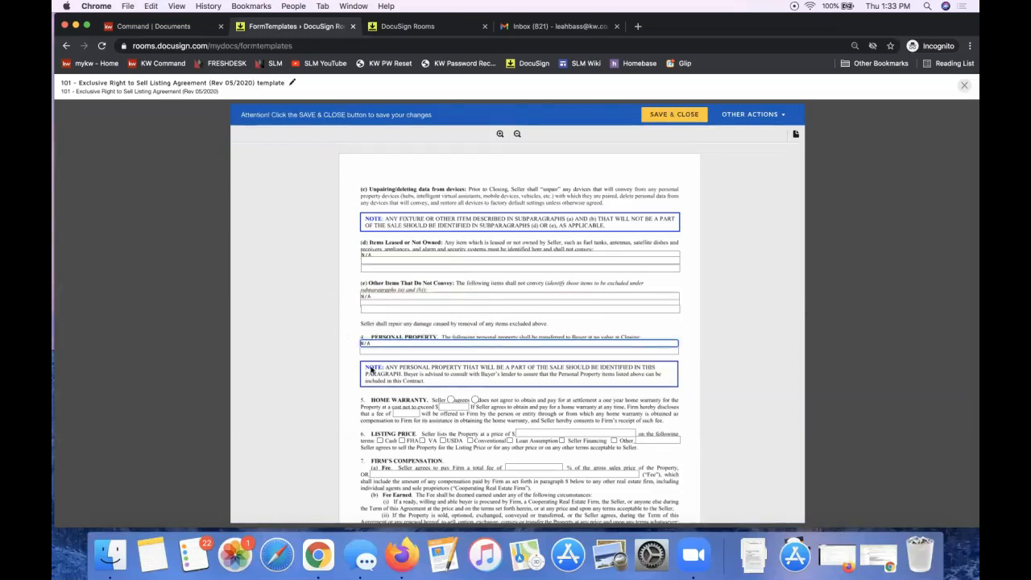
{"action": "left_click", "coordinate": [335, 363]}
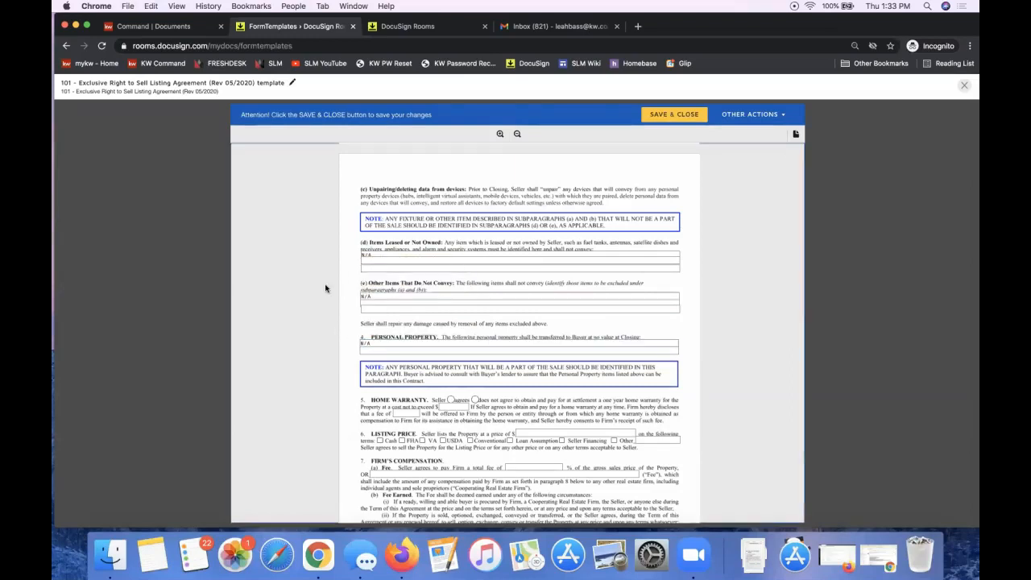
{"action": "scroll", "coordinate": [325, 288], "scroll_direction": "down", "scroll_amount": 3}
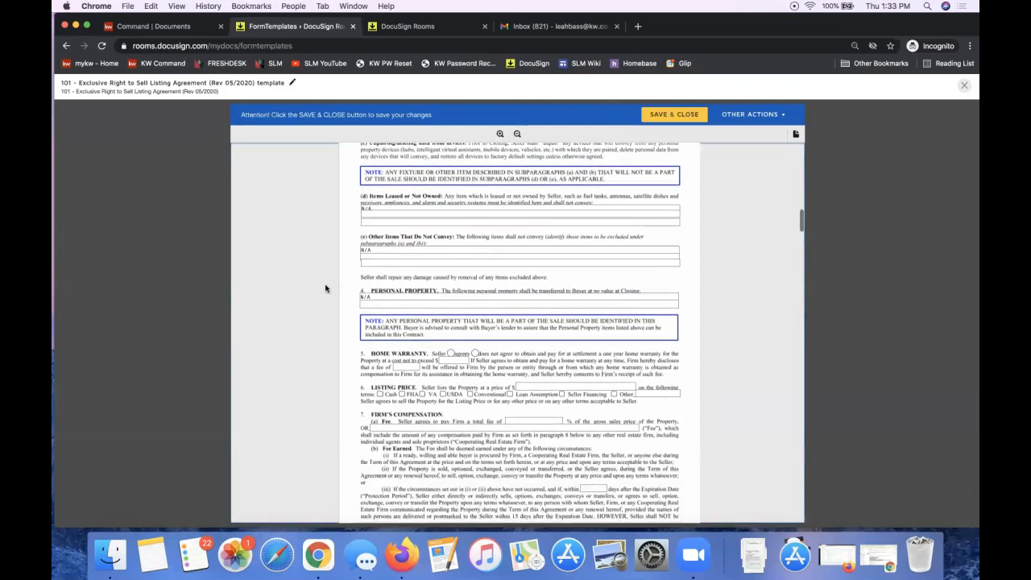
{"action": "scroll", "coordinate": [325, 289], "scroll_direction": "down", "scroll_amount": 3}
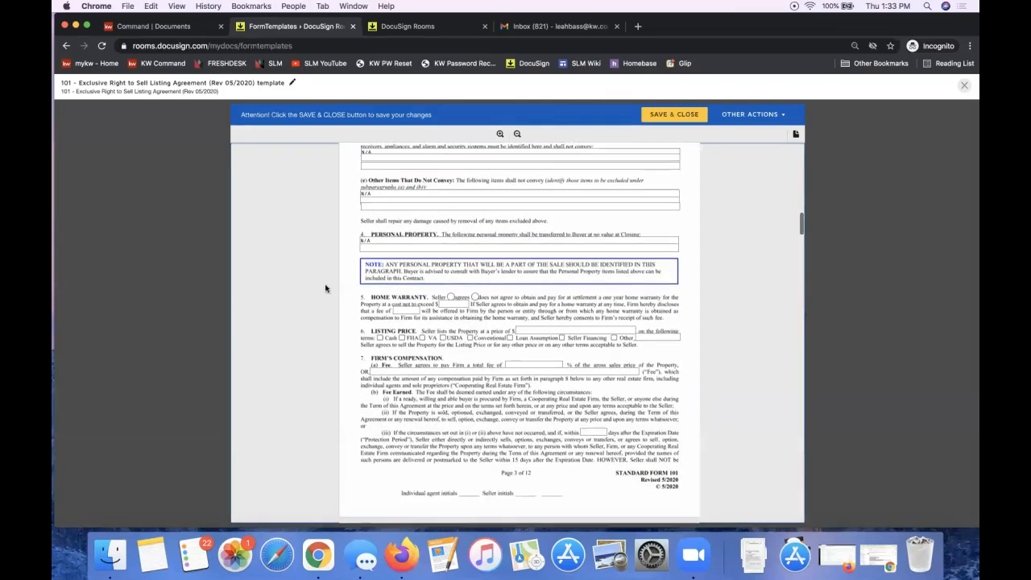
Step: Tick Cash as the listing price terms
{"action": "left_click", "coordinate": [378, 340]}
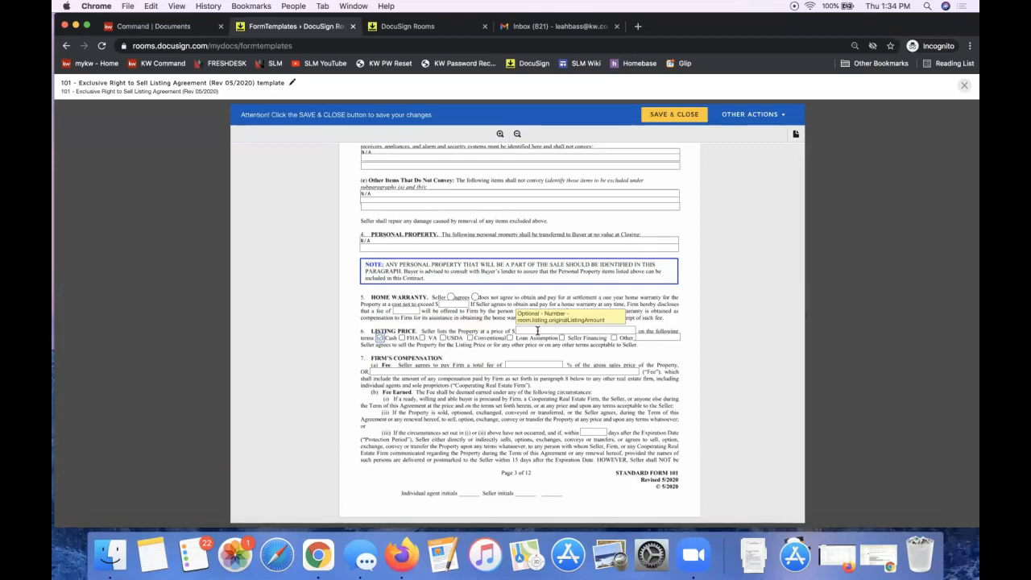
{"action": "scroll", "coordinate": [515, 476], "scroll_direction": "down", "scroll_amount": 2}
{"action": "scroll", "coordinate": [515, 476], "scroll_direction": "down", "scroll_amount": 7}
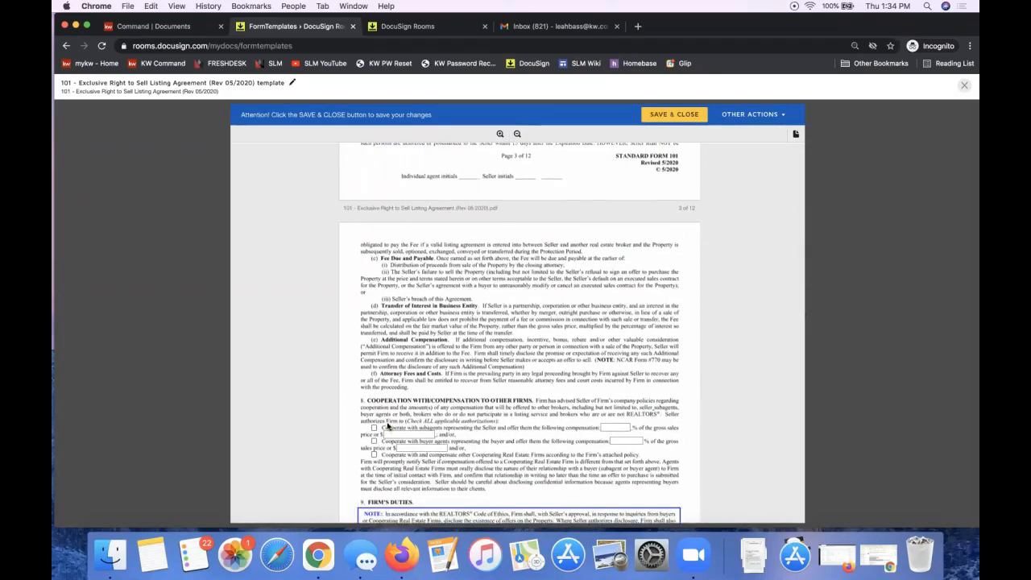
Step: Tick the section 8 'Cooperate with and compensate' Cooperating Real Estate Firms option
{"action": "left_click", "coordinate": [374, 455]}
{"action": "scroll", "coordinate": [780, 274], "scroll_direction": "down", "scroll_amount": 20}
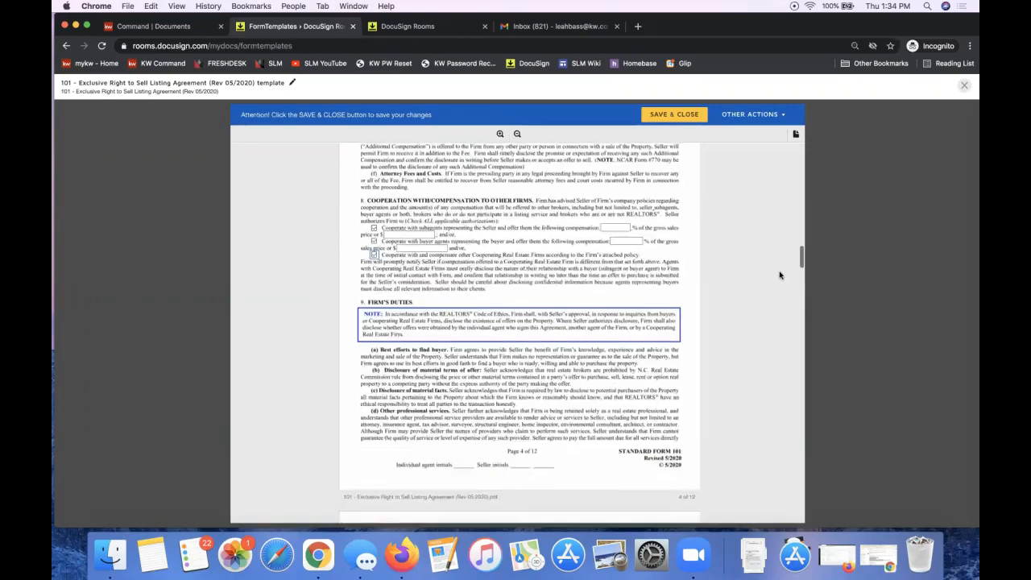
{"action": "scroll", "coordinate": [779, 275], "scroll_direction": "down", "scroll_amount": 20}
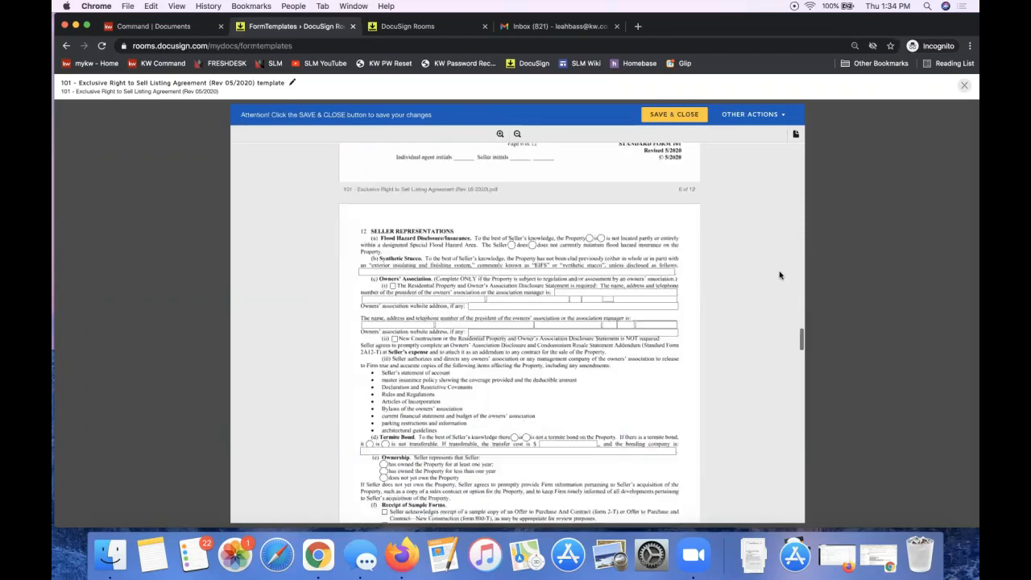
{"action": "scroll", "coordinate": [779, 275], "scroll_direction": "down", "scroll_amount": 1}
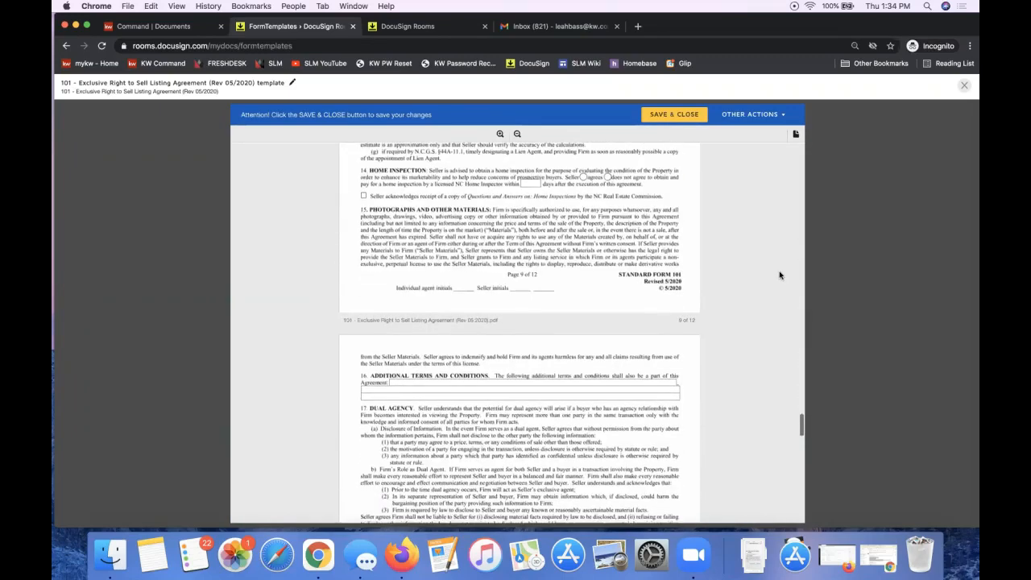
{"action": "scroll", "coordinate": [755, 272], "scroll_direction": "down", "scroll_amount": 20}
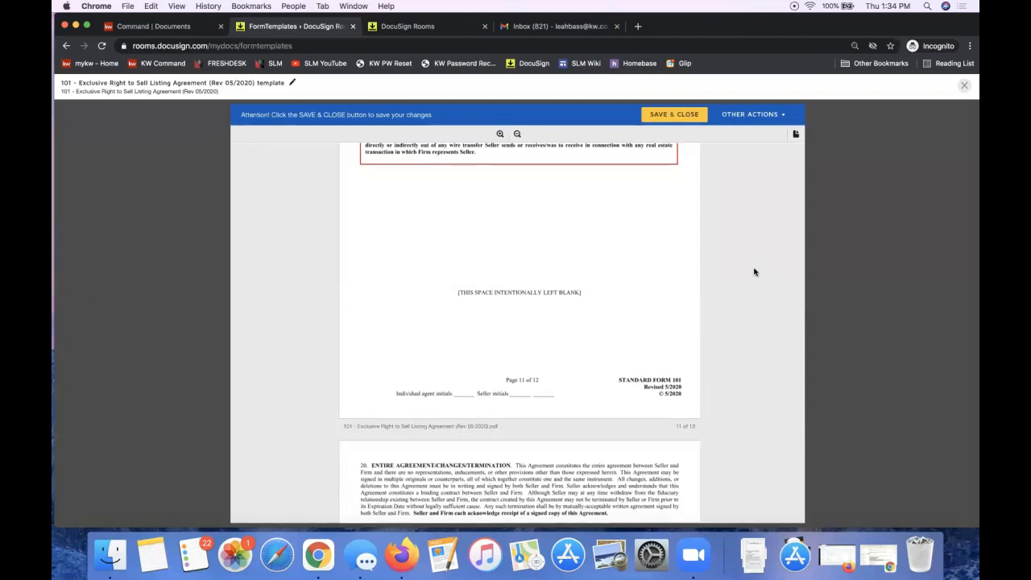
Step: Prefix the template title with 'CASH DEALS - ', correcting the CASAH typo, and confirm it
{"action": "triple_click", "coordinate": [144, 80]}
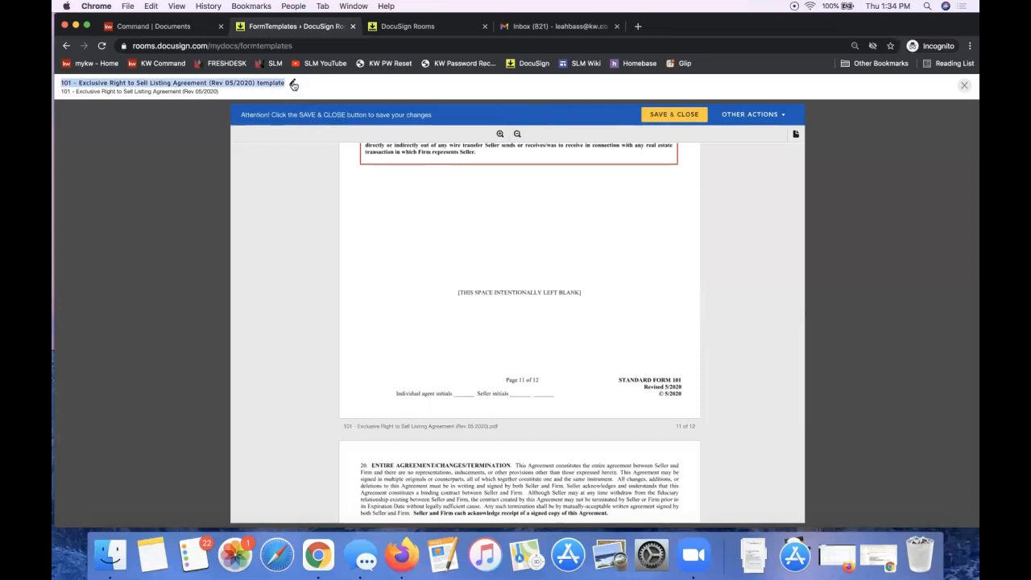
{"action": "left_click", "coordinate": [294, 85]}
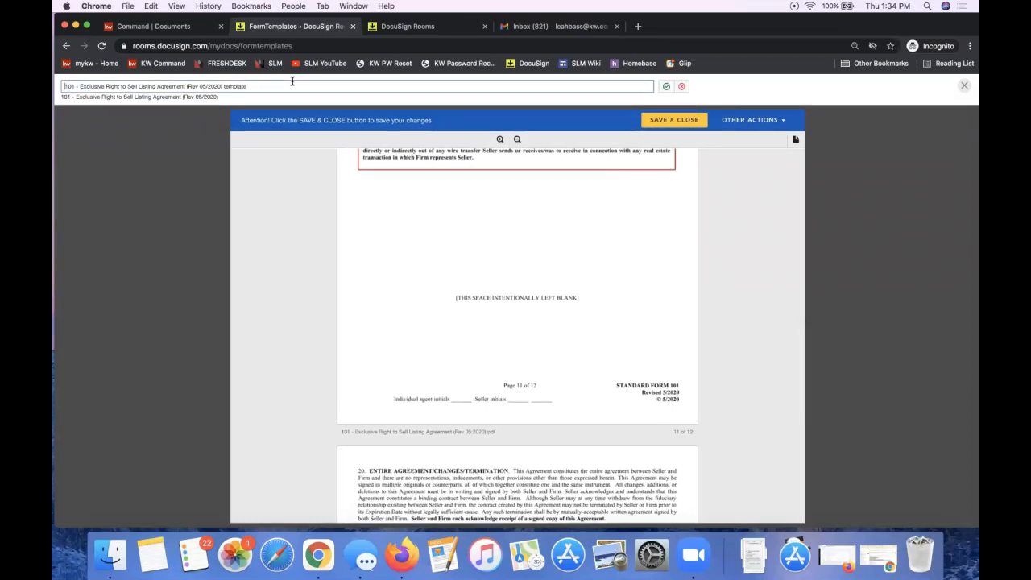
{"action": "type", "text": "CASAH DEALS -"}
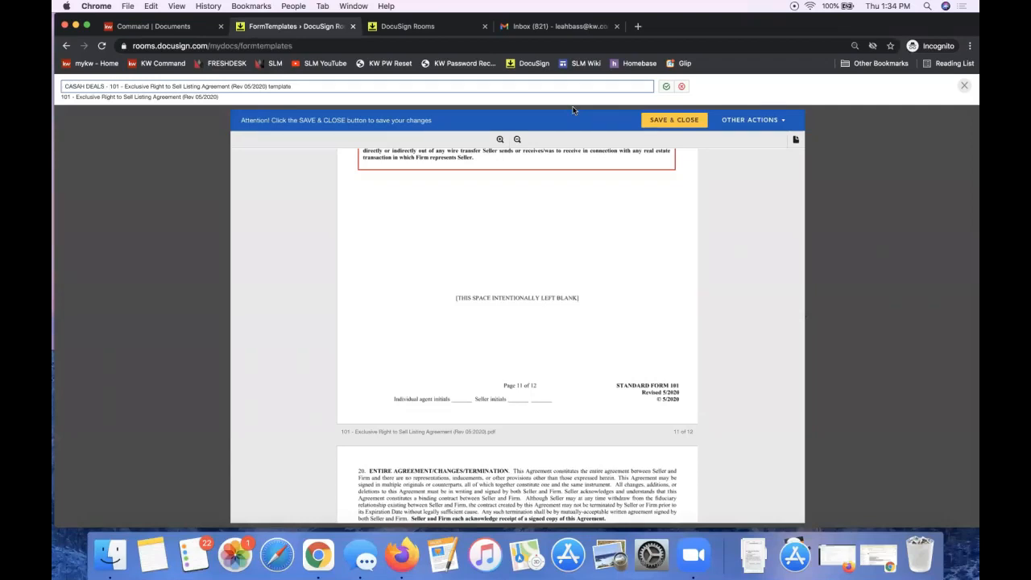
{"action": "left_click_drag", "start_coordinate": [105, 86], "coordinate": [56, 92]}
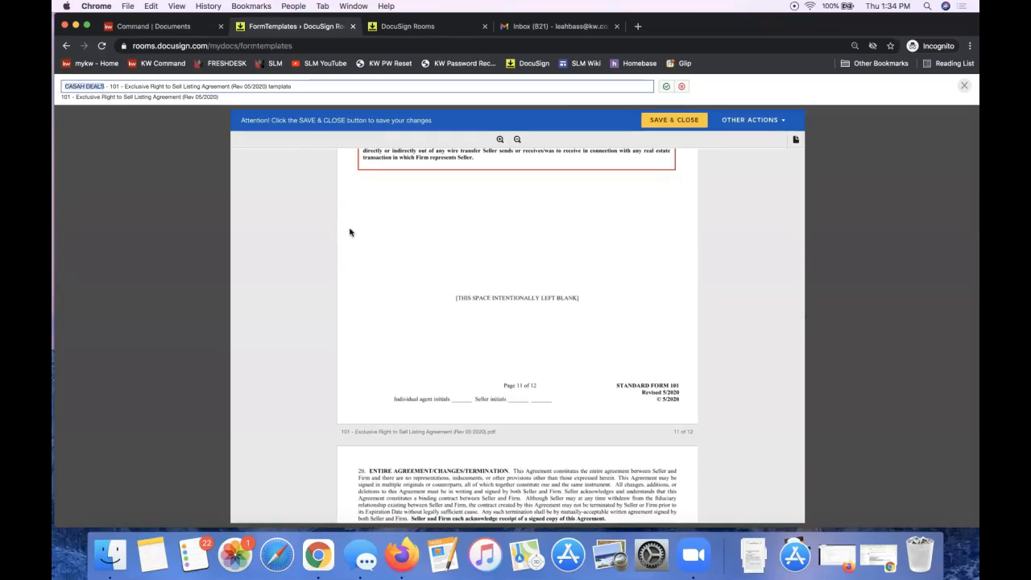
{"action": "left_click", "coordinate": [79, 85]}
{"action": "key", "text": "BackSpace"}
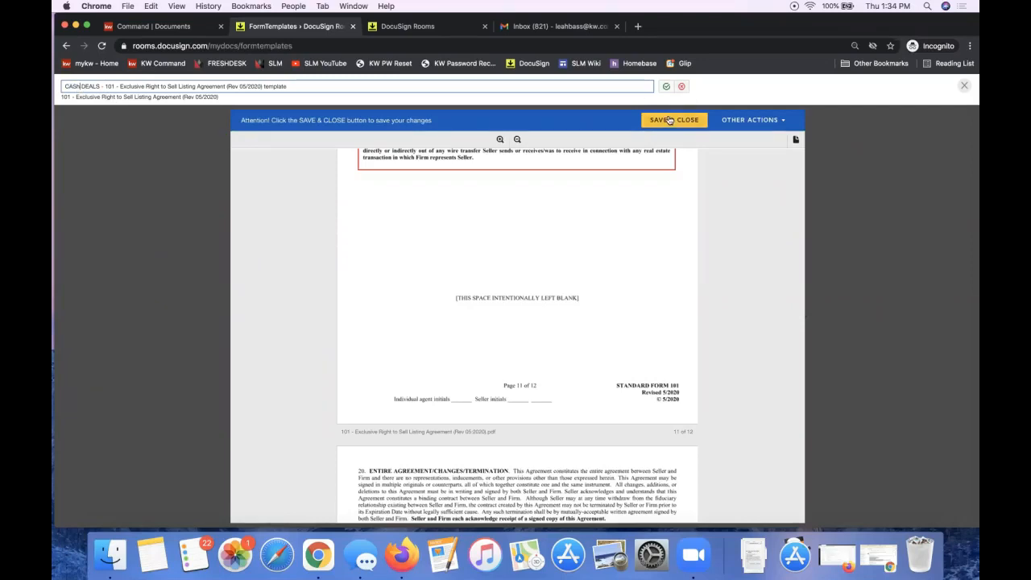
{"action": "left_click", "coordinate": [667, 88]}
{"action": "left_click", "coordinate": [666, 88]}
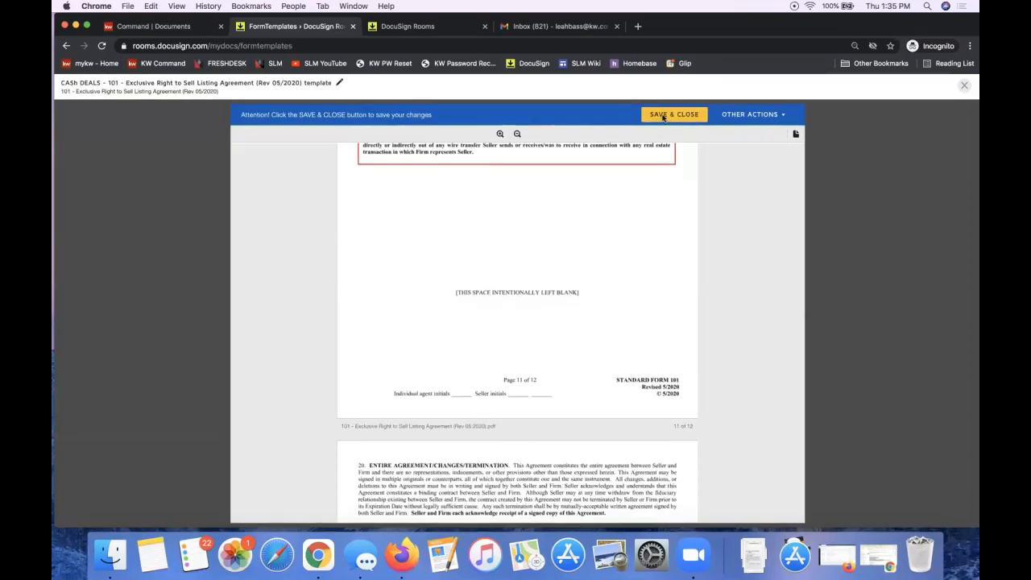
Step: Save and close the template, then review the Cash, Finance and new CASH DEALS templates
{"action": "left_click", "coordinate": [663, 116]}
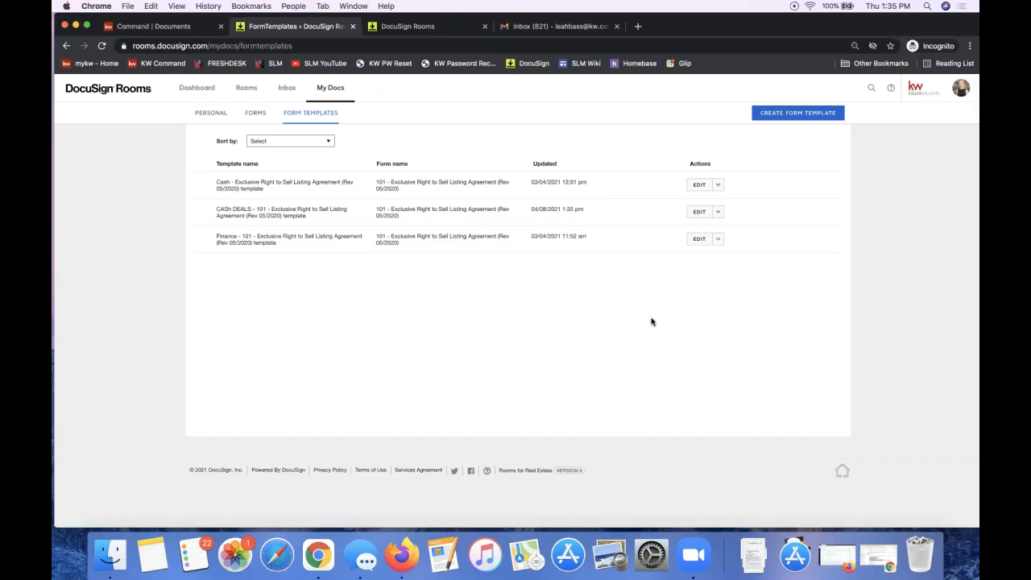
{"action": "double_click", "coordinate": [220, 182]}
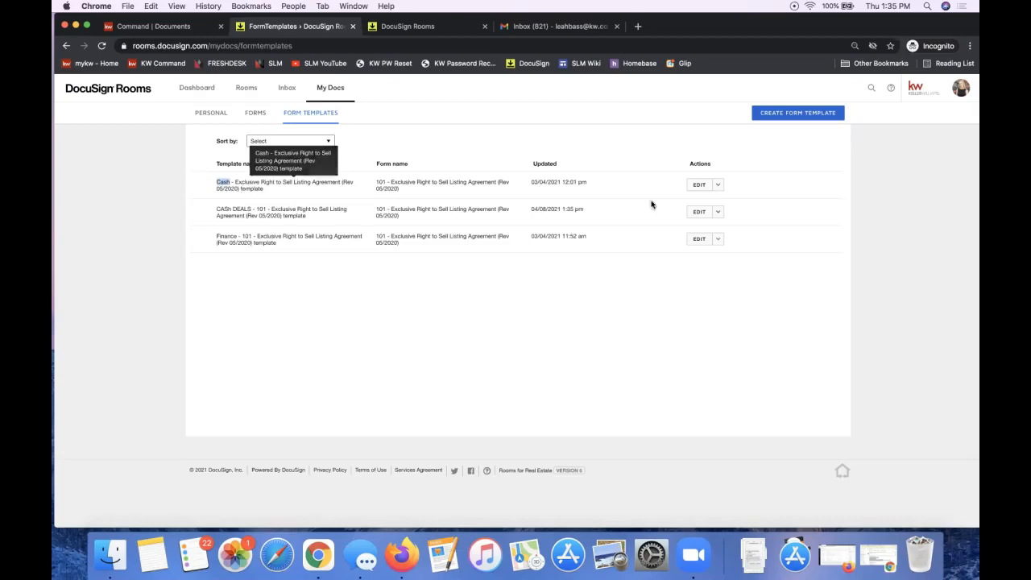
{"action": "left_click", "coordinate": [719, 186]}
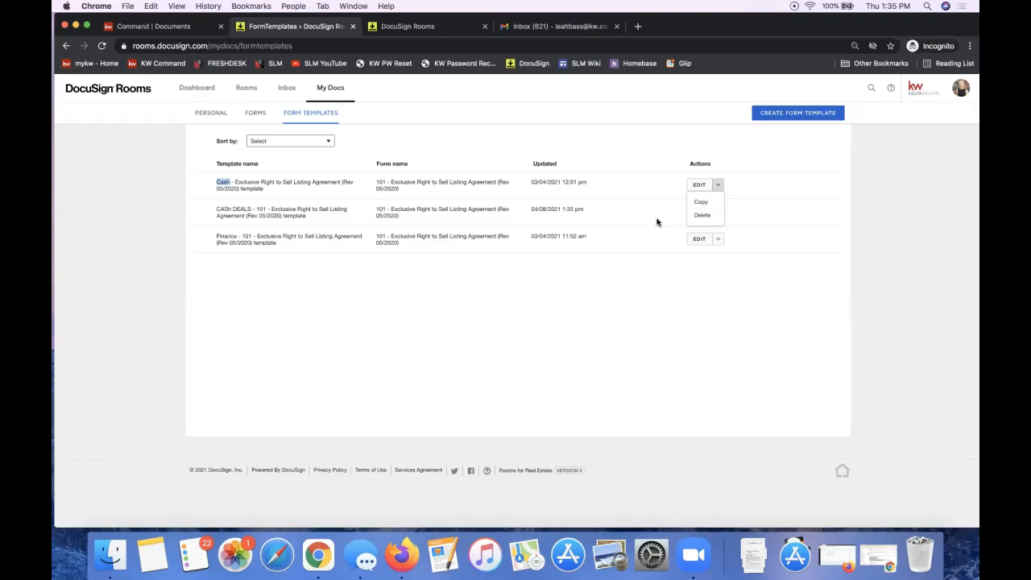
{"action": "double_click", "coordinate": [226, 237]}
{"action": "left_click", "coordinate": [226, 236]}
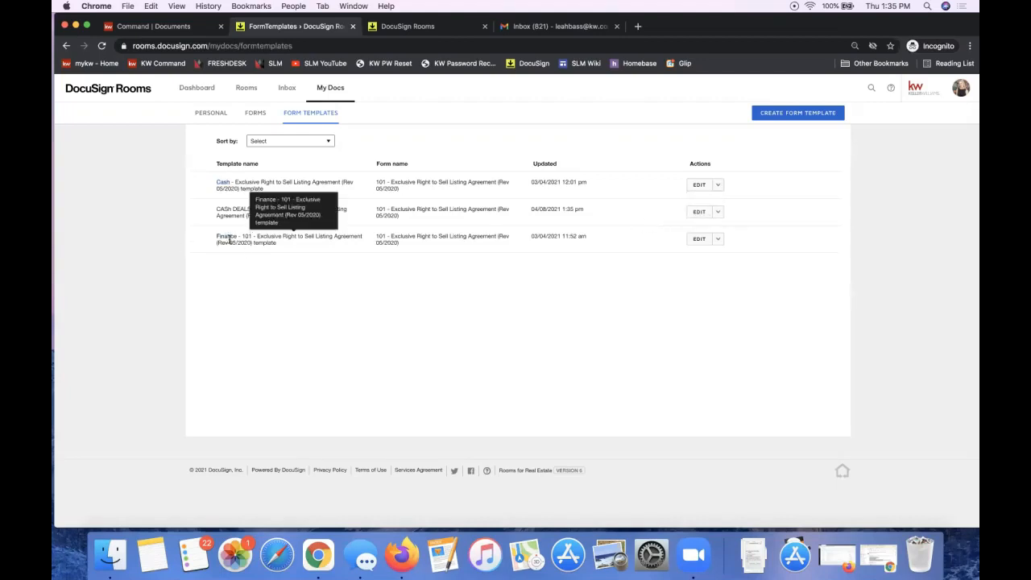
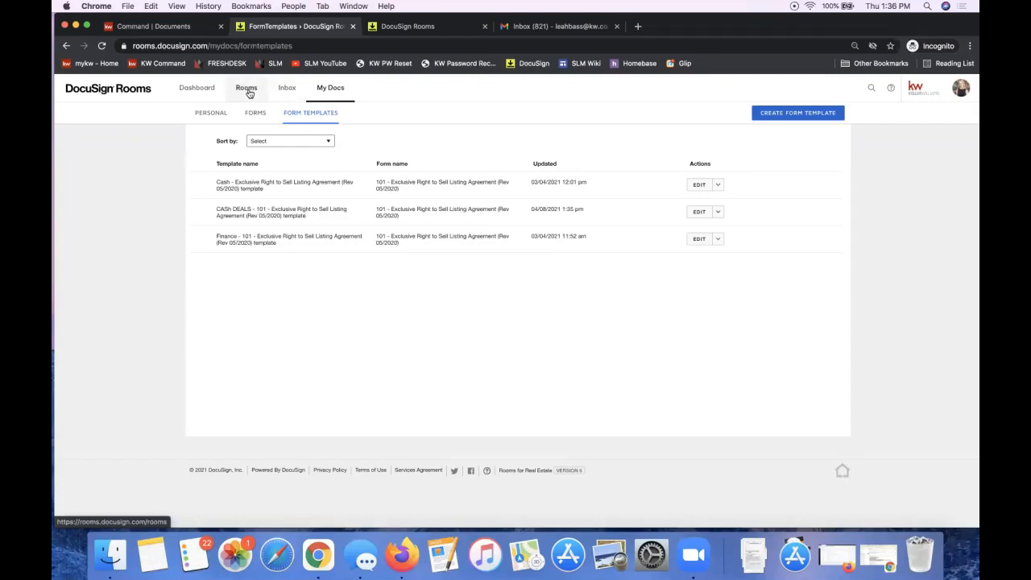
Step: Return to the Dashboard of recent rooms, signing activity and new document access
{"action": "left_click", "coordinate": [197, 92]}
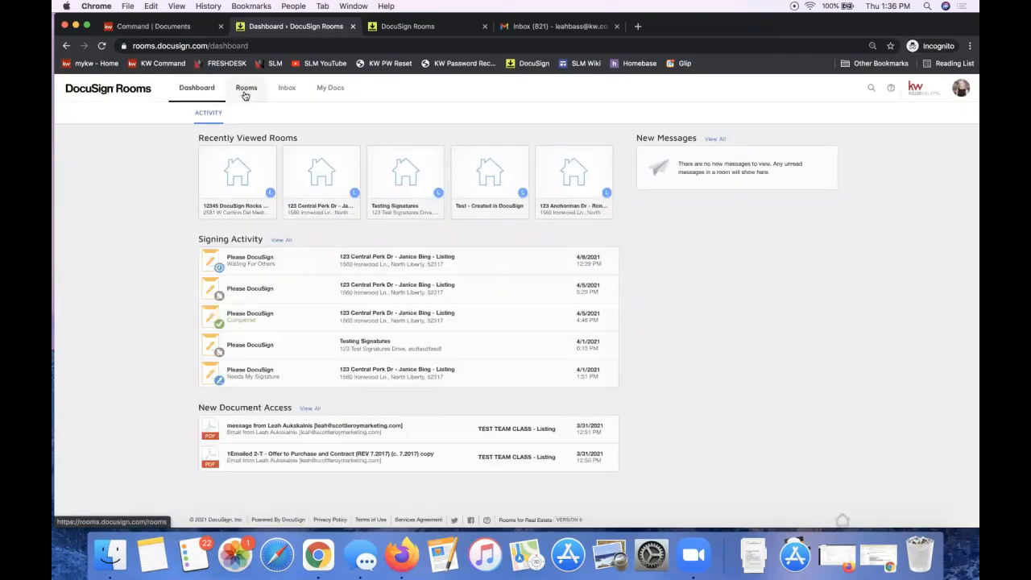
Step: Review the 12345 DocuSign Rocks Dr room's documents, ADD options and document actions, then list all rooms
{"action": "left_click", "coordinate": [232, 180]}
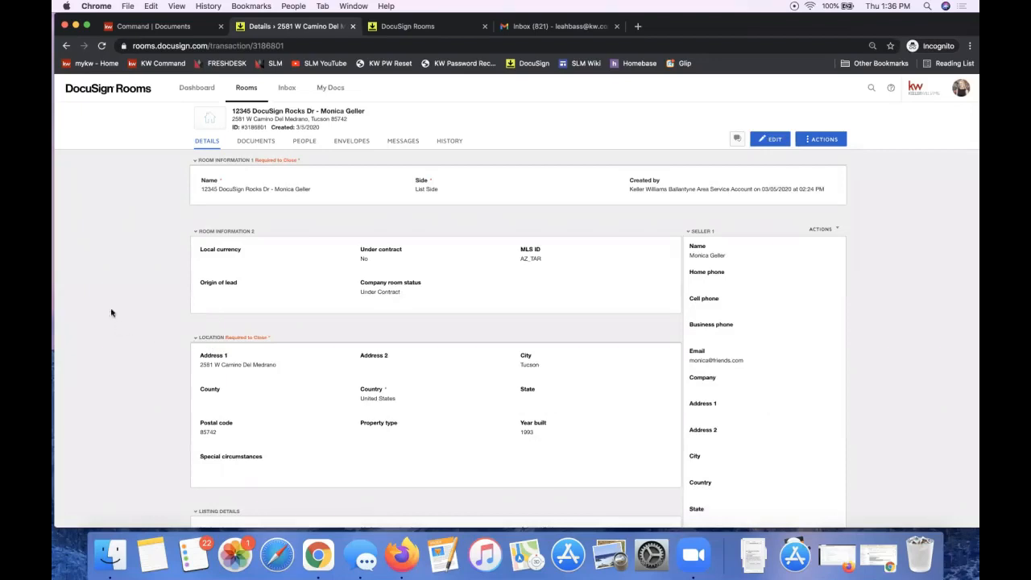
{"action": "left_click", "coordinate": [247, 144]}
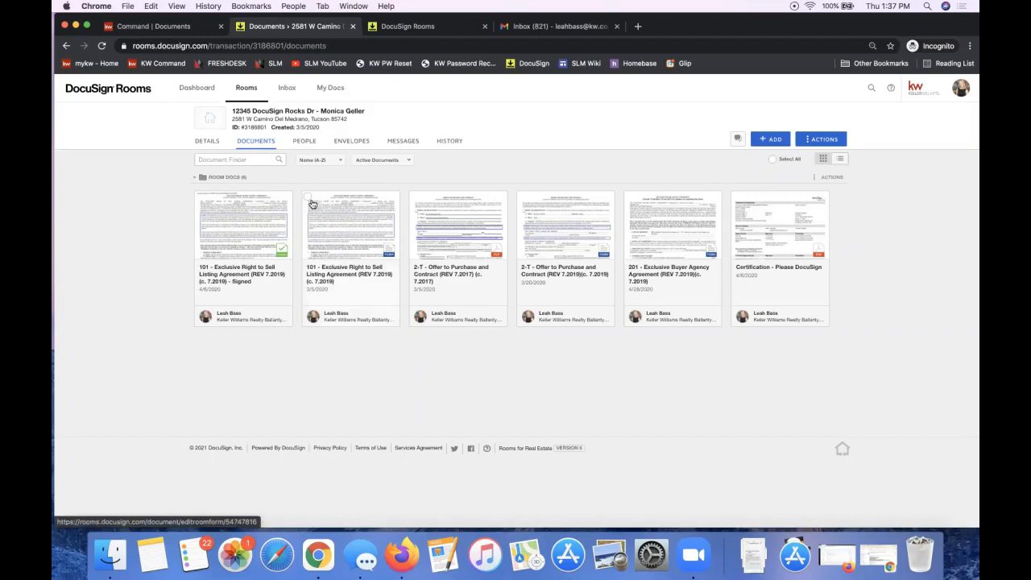
{"action": "left_click", "coordinate": [763, 141]}
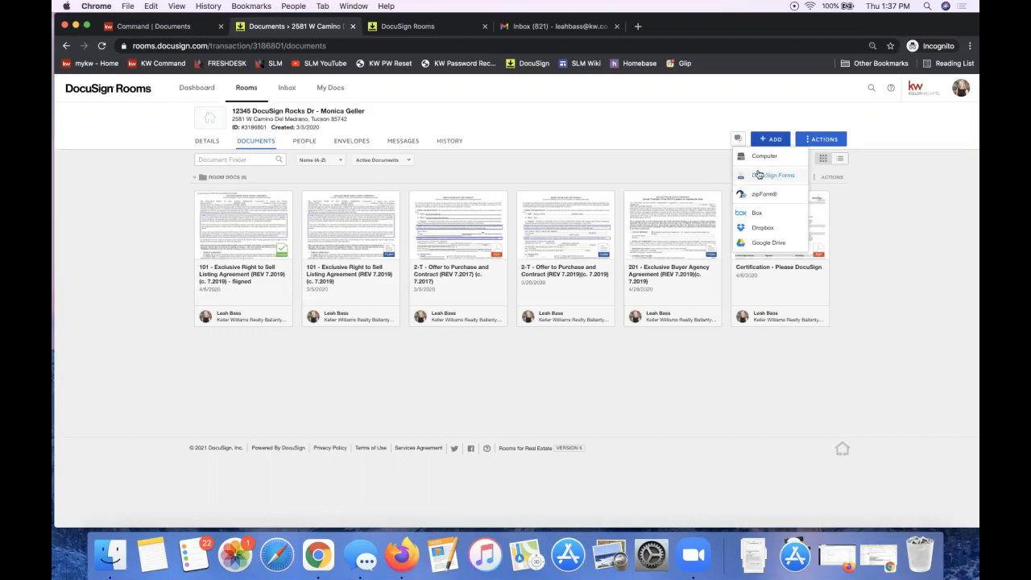
{"action": "right_click", "coordinate": [341, 216]}
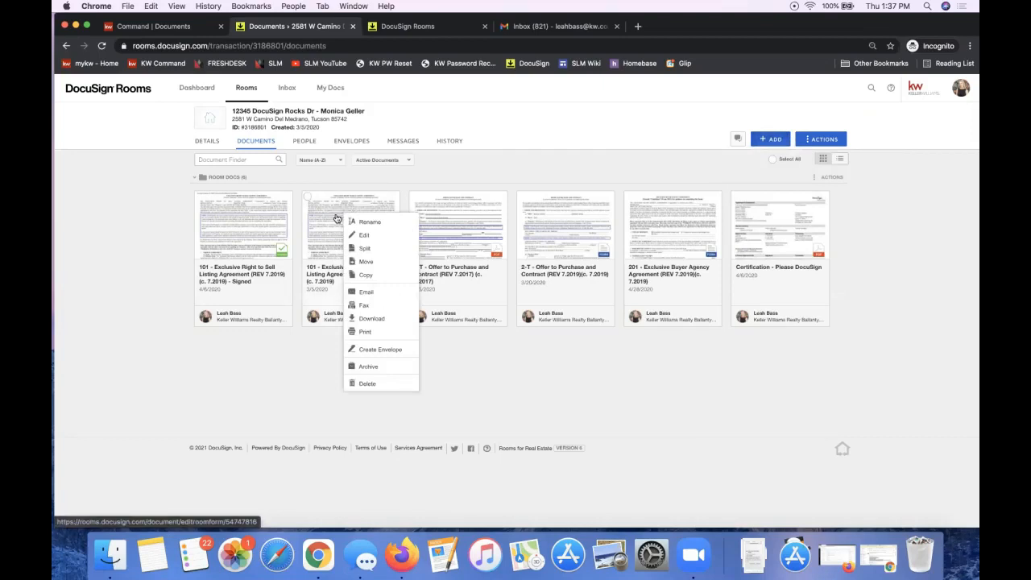
{"action": "left_click", "coordinate": [311, 389]}
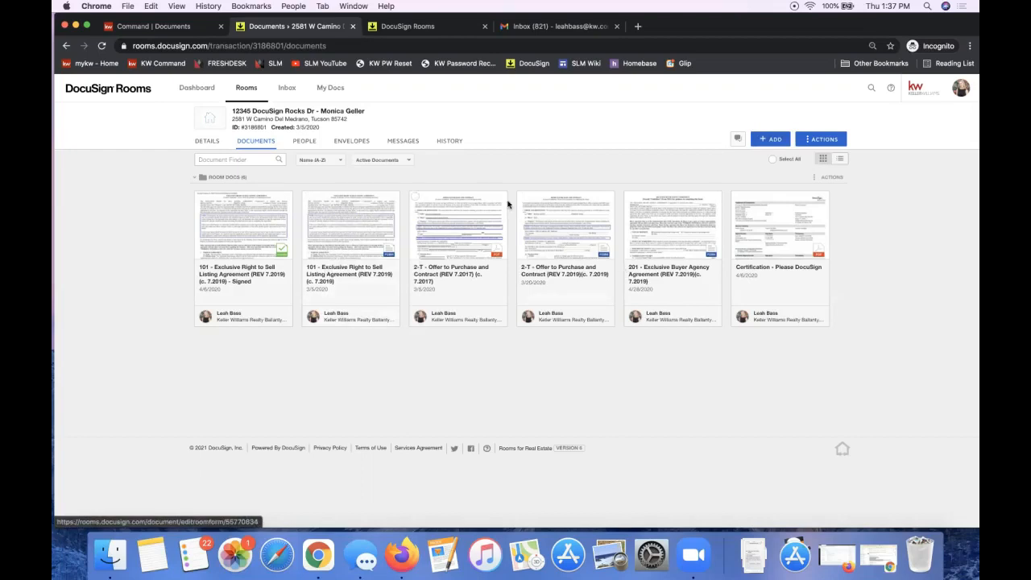
{"action": "right_click", "coordinate": [311, 230]}
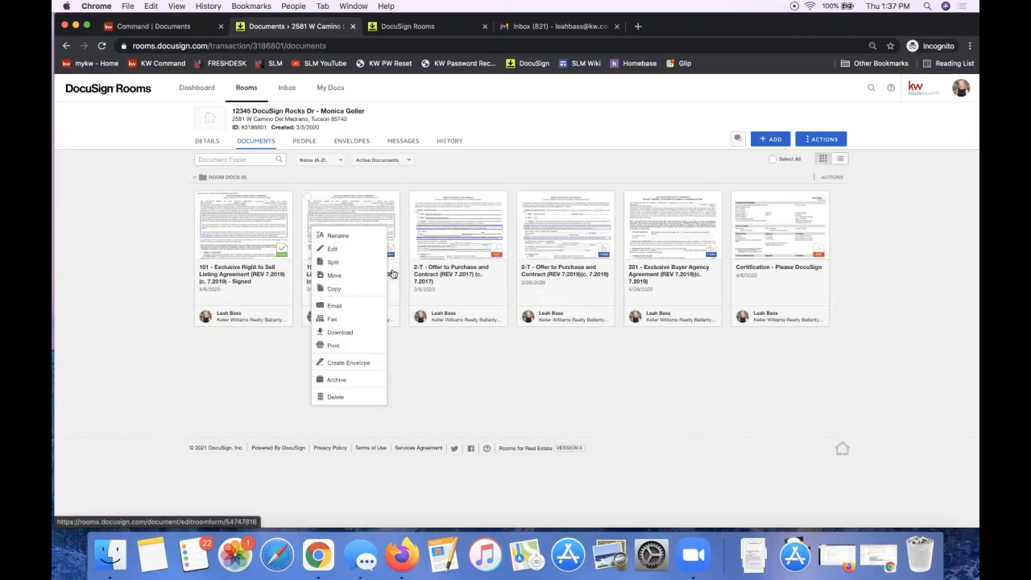
{"action": "left_click", "coordinate": [248, 89]}
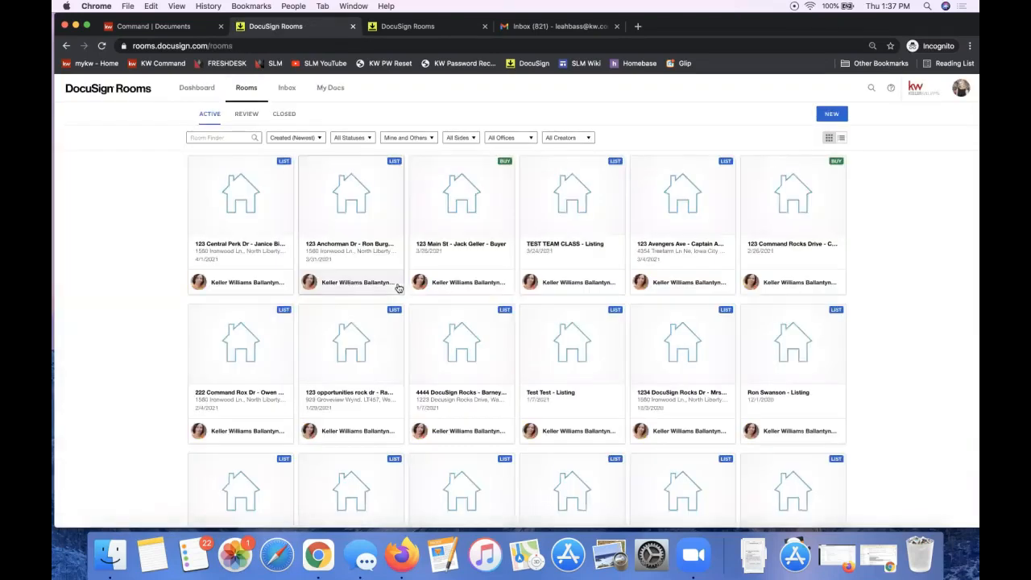
Step: Apply the Finance template to 123 Anchorman Dr's 101 Exclusive Right to Sell agreement and open it
{"action": "left_click", "coordinate": [373, 217]}
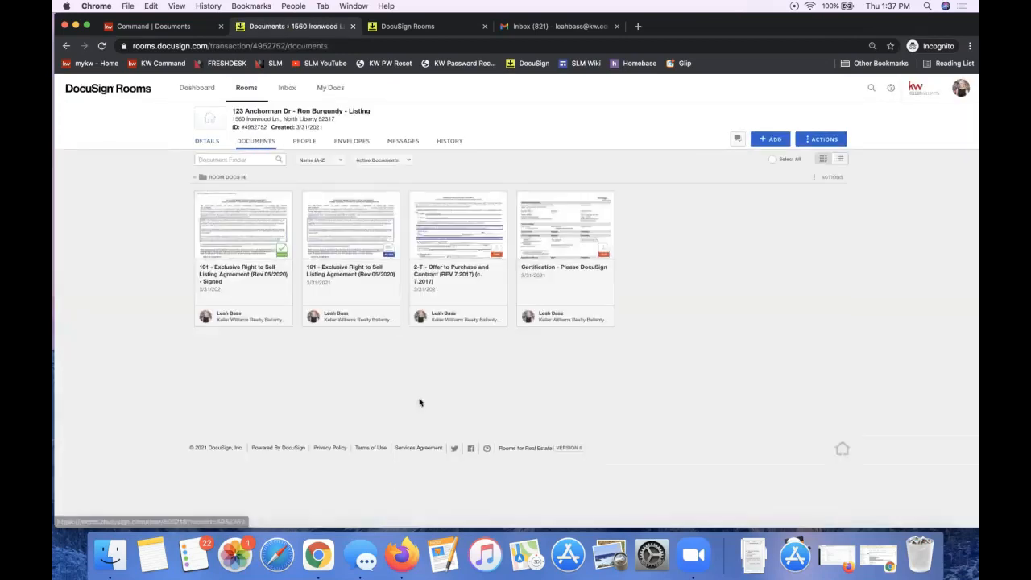
{"action": "right_click", "coordinate": [355, 232]}
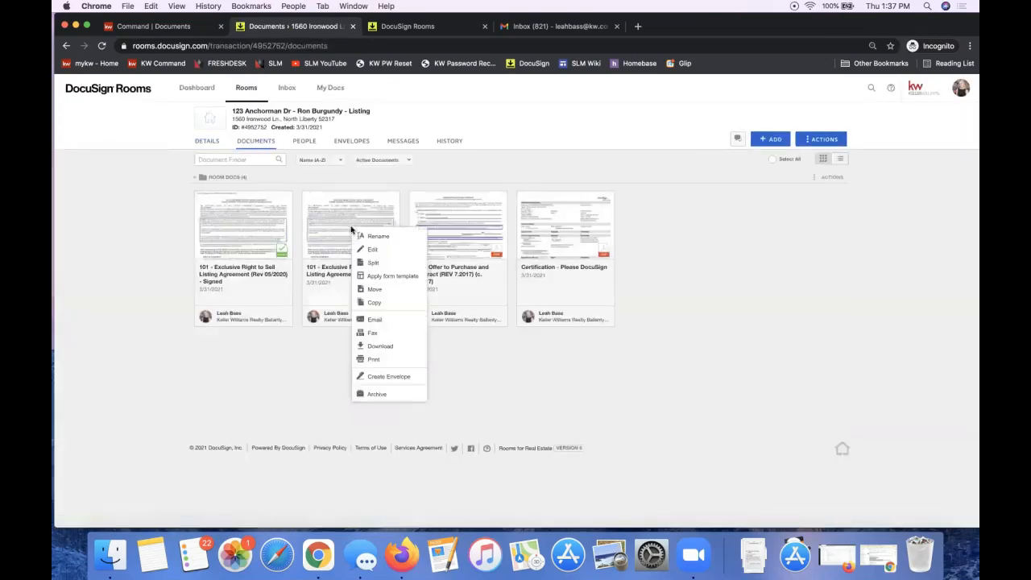
{"action": "left_click", "coordinate": [390, 274]}
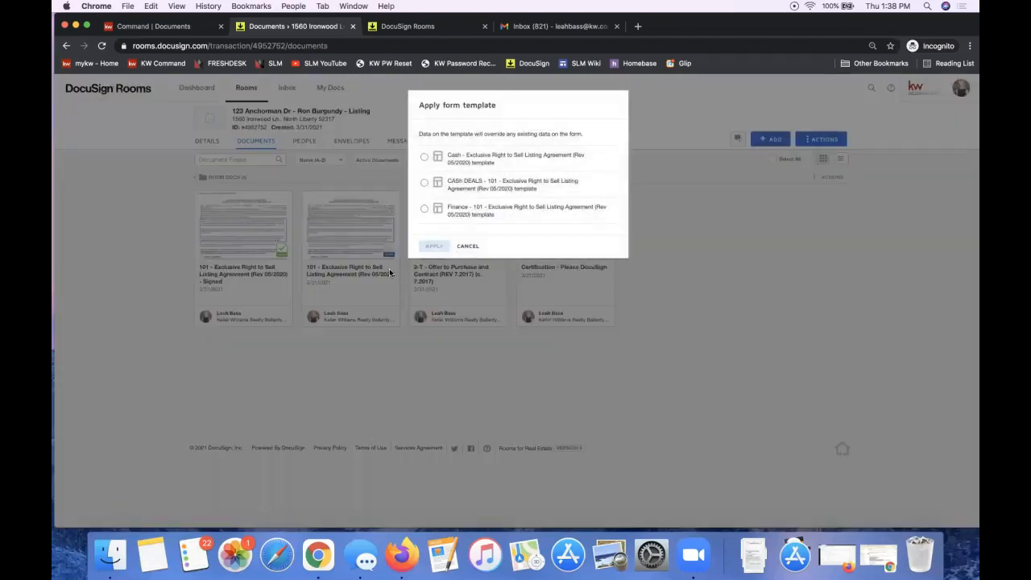
{"action": "left_click", "coordinate": [424, 158]}
{"action": "left_click", "coordinate": [424, 209]}
{"action": "left_click", "coordinate": [428, 248]}
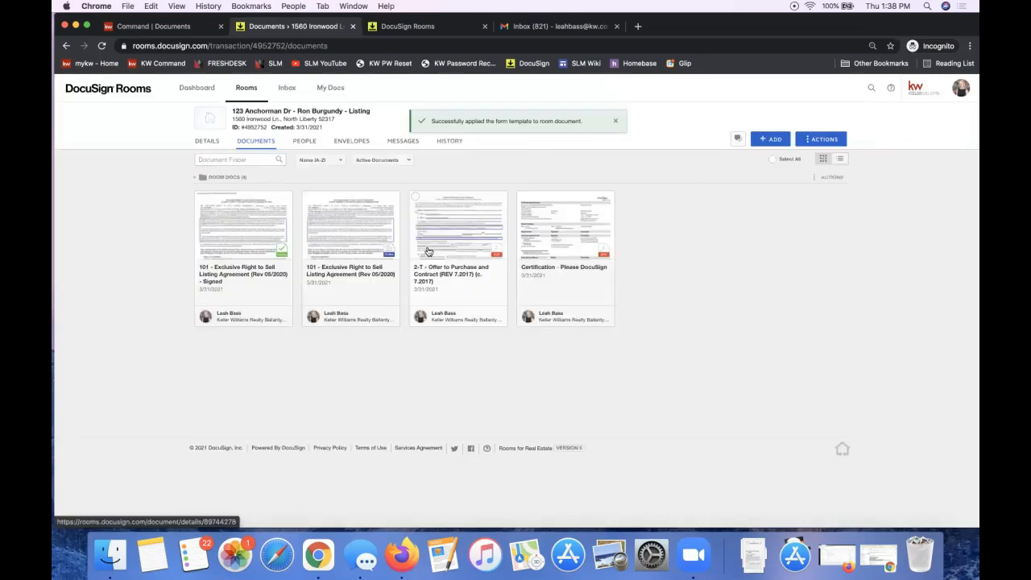
{"action": "left_click", "coordinate": [368, 212]}
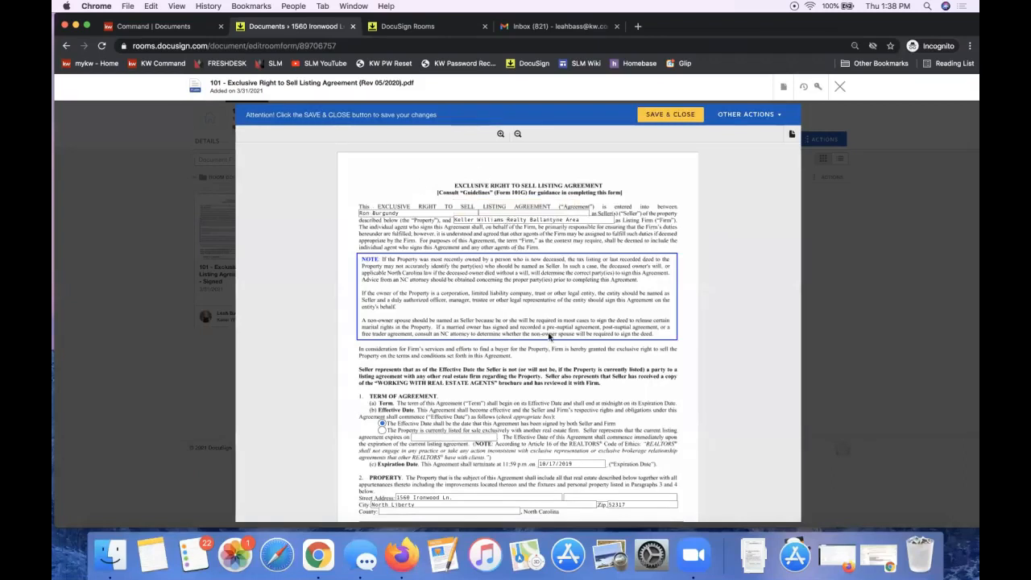
{"action": "scroll", "coordinate": [550, 337], "scroll_direction": "down", "scroll_amount": 15}
{"action": "scroll", "coordinate": [393, 346], "scroll_direction": "up", "scroll_amount": 5}
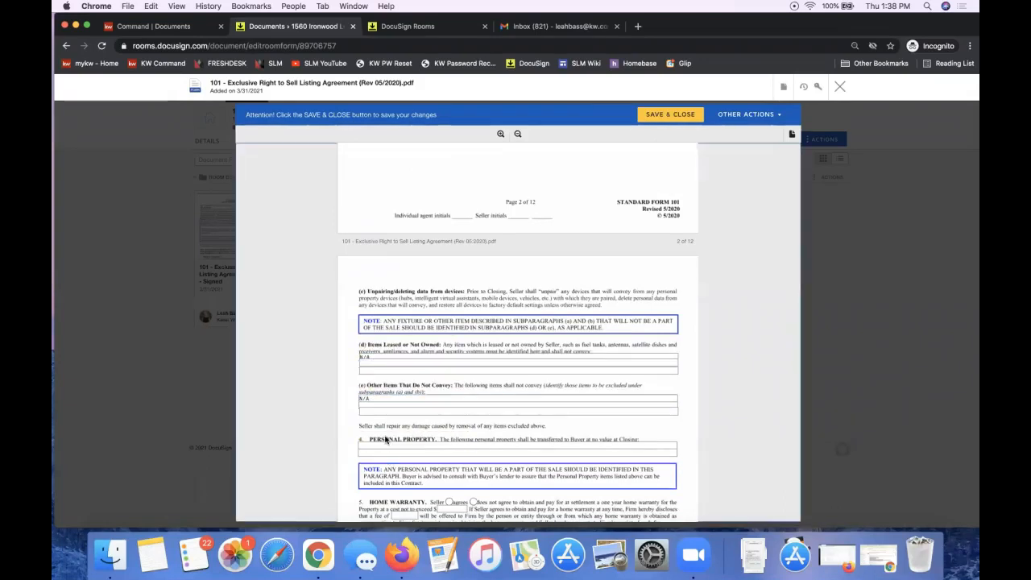
{"action": "left_click", "coordinate": [839, 91]}
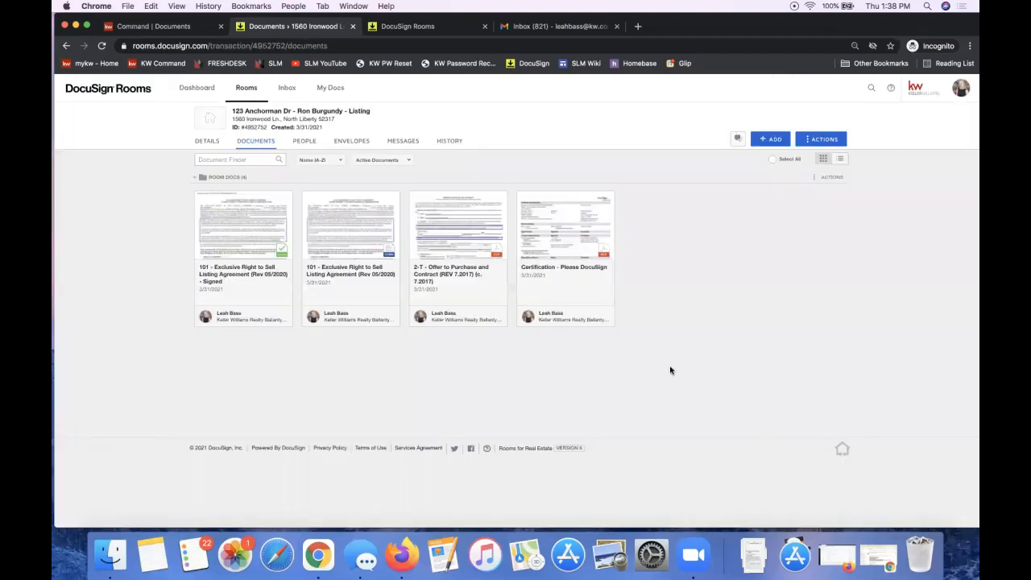
Step: Check the signed listing agreement's actions, then return to the Dashboard
{"action": "right_click", "coordinate": [239, 230]}
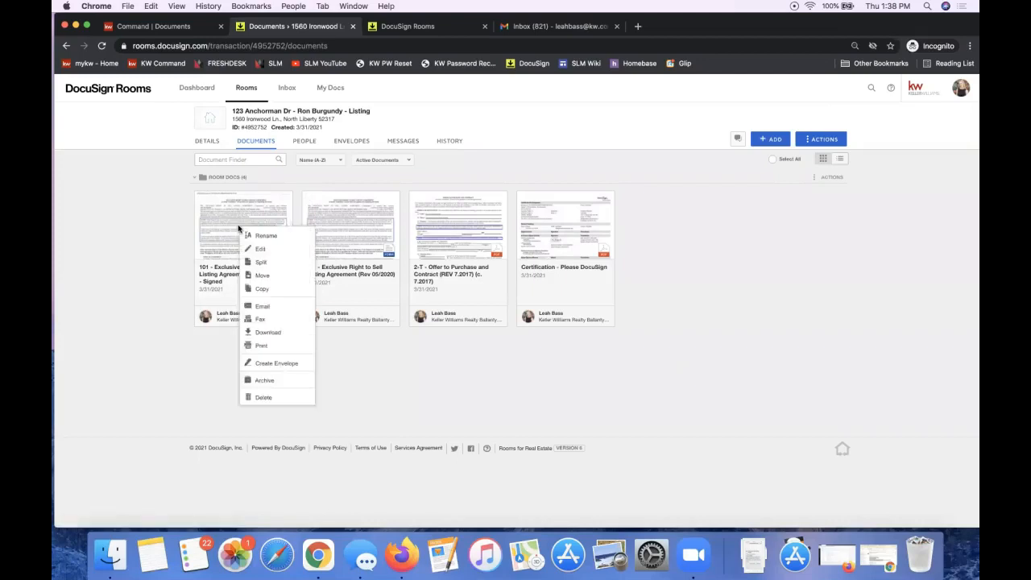
{"action": "left_click", "coordinate": [512, 398]}
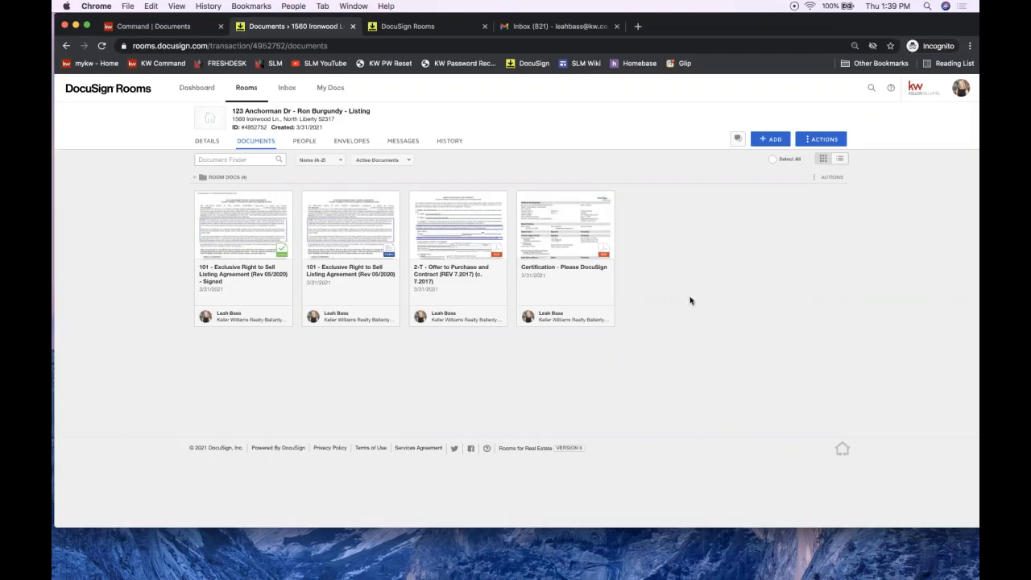
{"action": "left_click", "coordinate": [180, 94]}
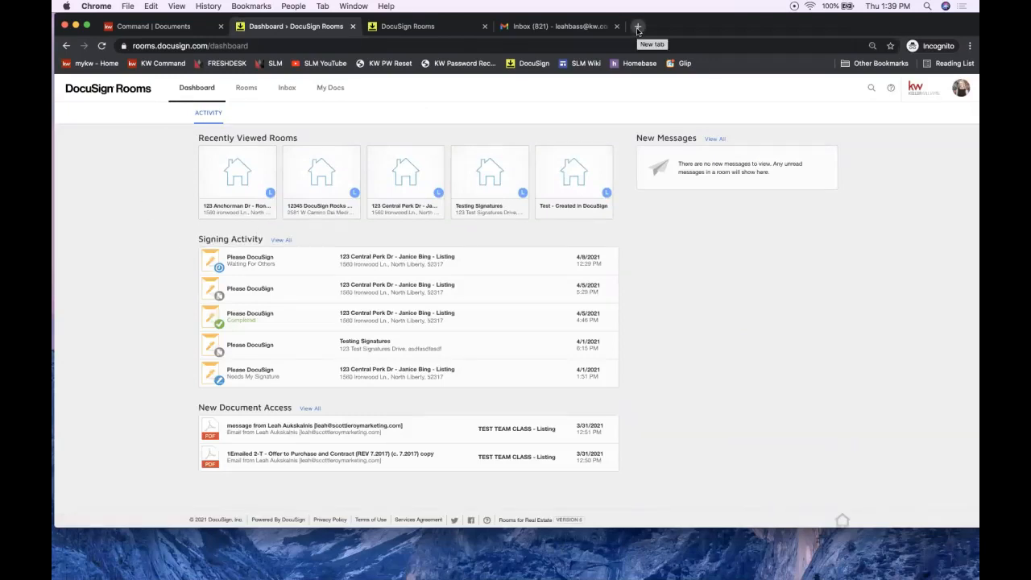
{"action": "left_click", "coordinate": [638, 26]}
{"action": "type", "text": "https://www.youtube.com/scottleroymarketing"}
{"action": "key", "text": "Return"}
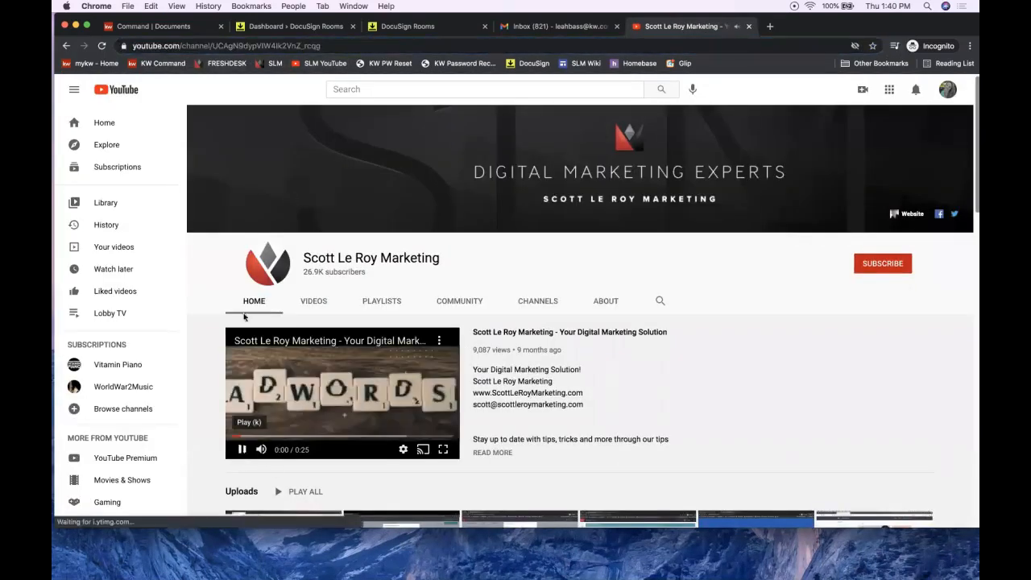
{"action": "left_click", "coordinate": [229, 46]}
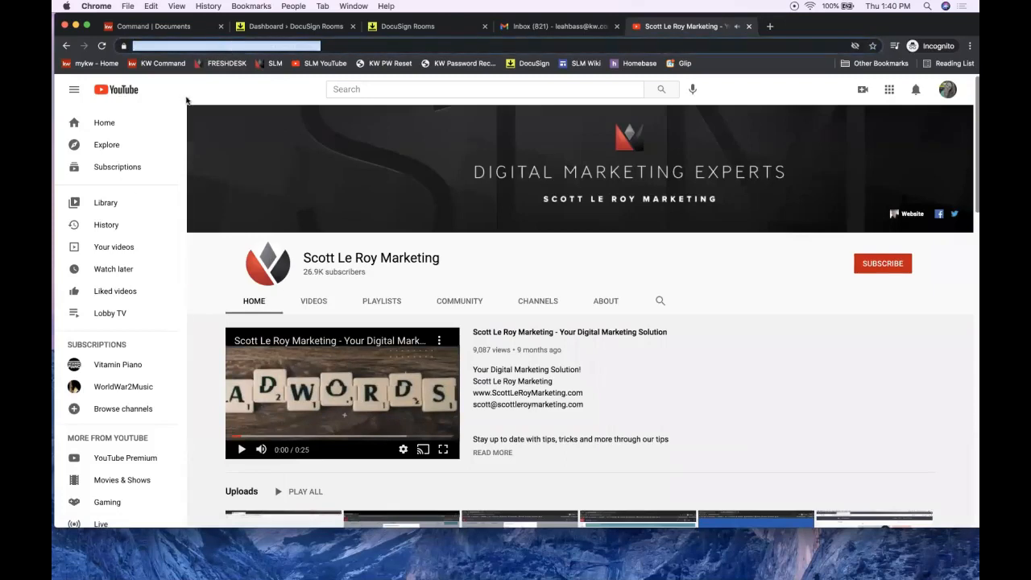
{"action": "left_click", "coordinate": [302, 65]}
{"action": "left_click", "coordinate": [303, 46]}
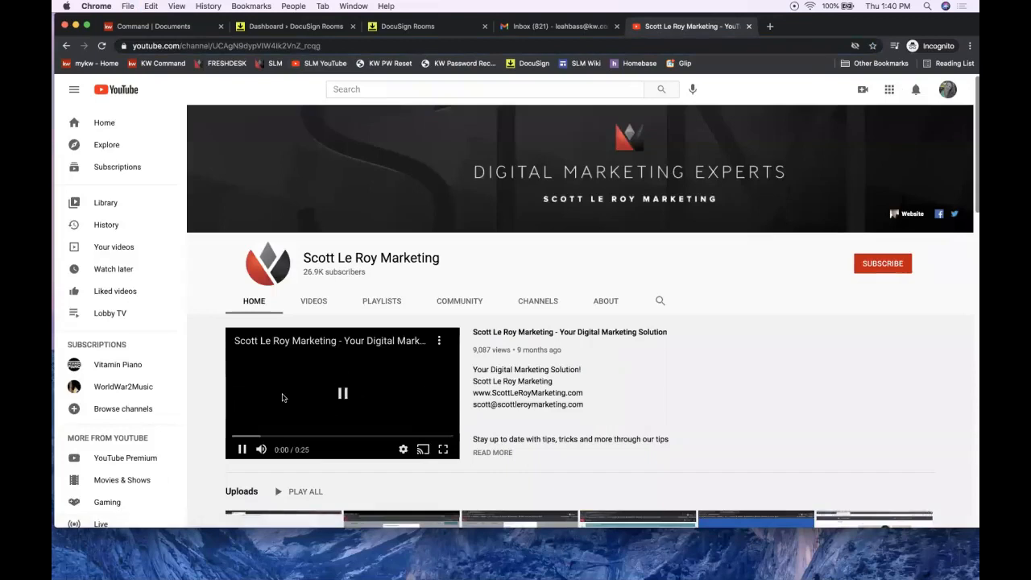
{"action": "scroll", "coordinate": [459, 398], "scroll_direction": "down", "scroll_amount": 2}
{"action": "scroll", "coordinate": [460, 398], "scroll_direction": "down", "scroll_amount": 2}
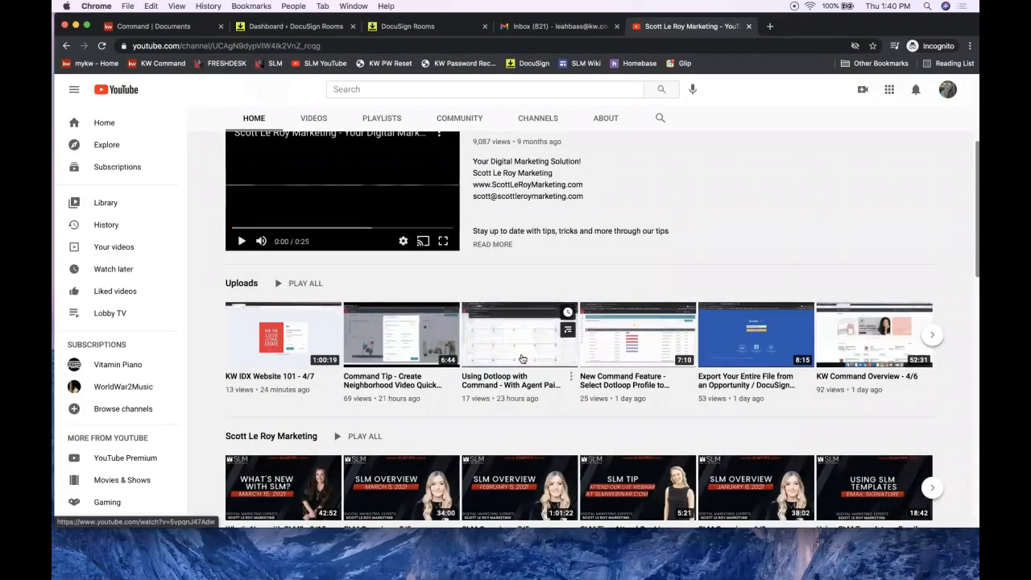
{"action": "left_click", "coordinate": [748, 26]}
{"action": "left_click", "coordinate": [263, 32]}
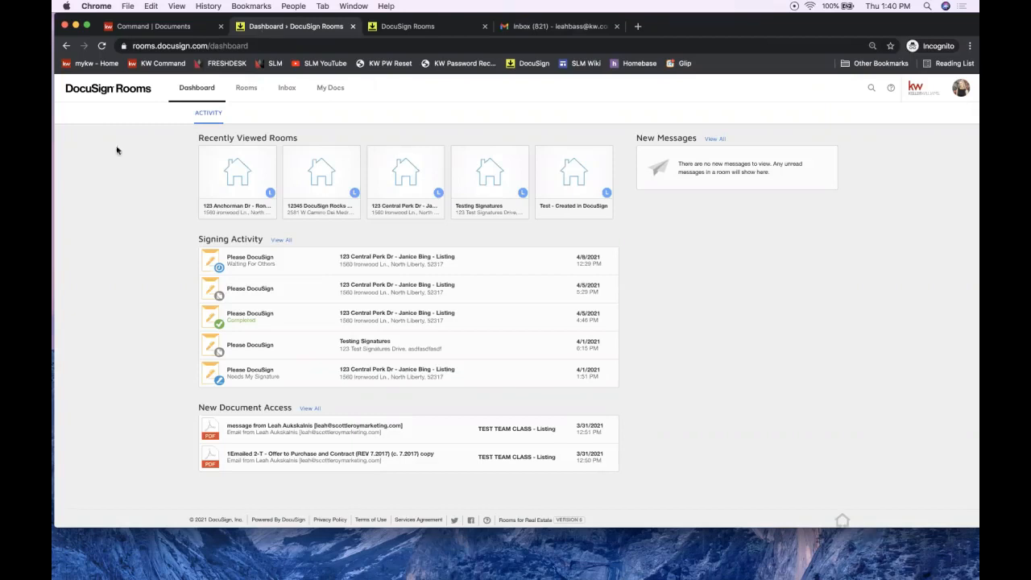
{"action": "left_click", "coordinate": [237, 173]}
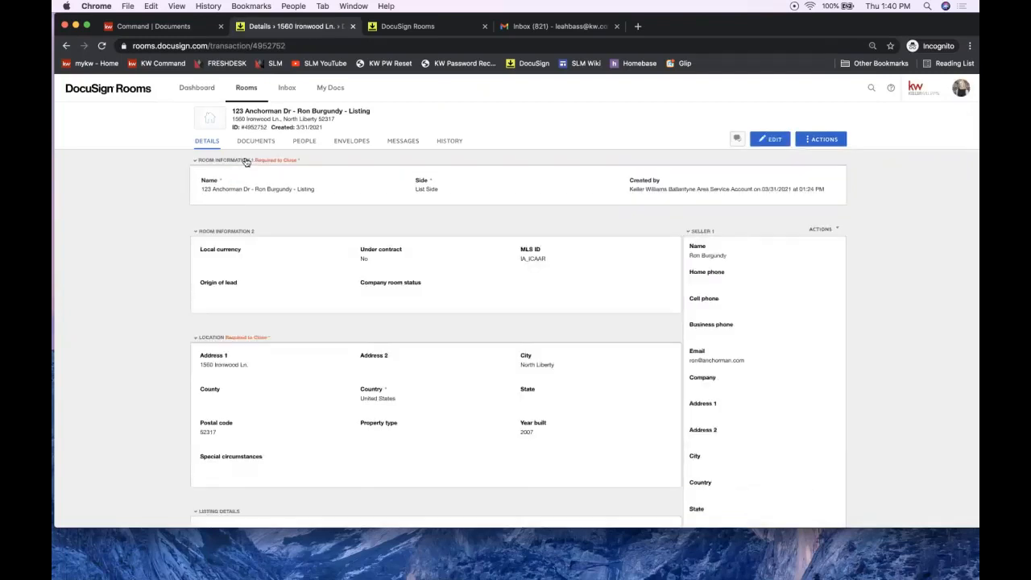
{"action": "left_click", "coordinate": [252, 145]}
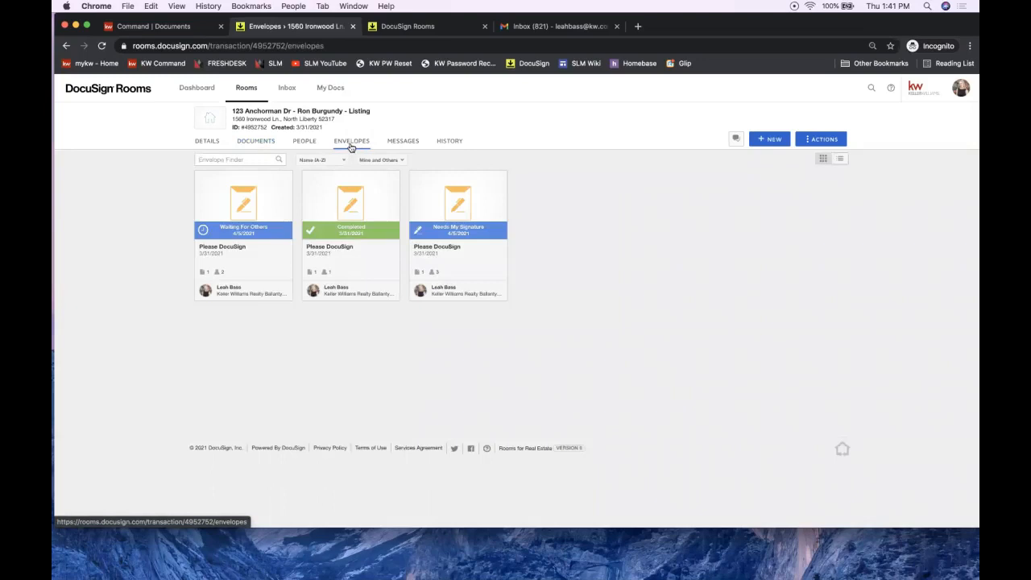
{"action": "left_click", "coordinate": [197, 87]}
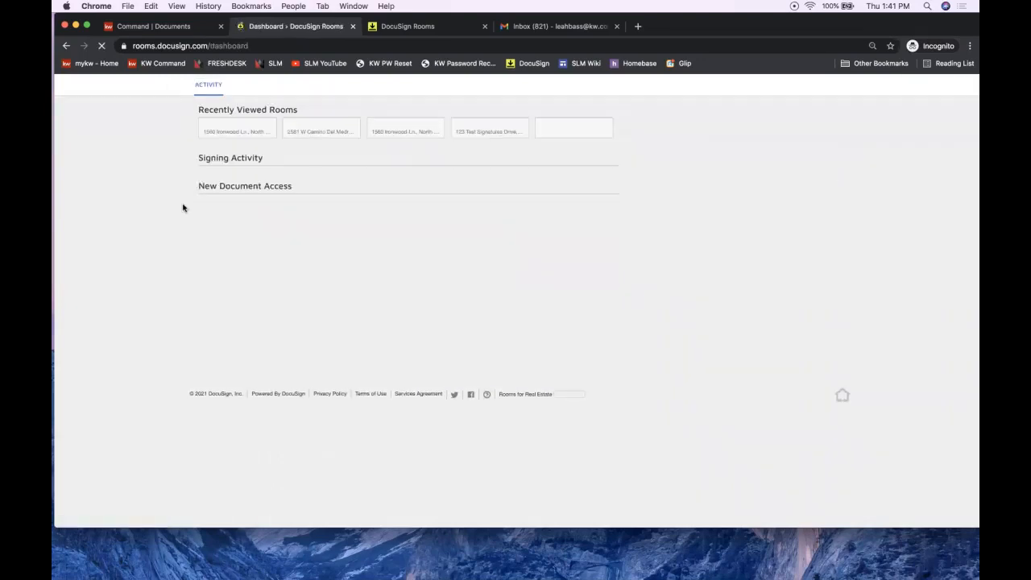
Step: Open the 12345 DocuSign Rocks room's Envelopes tab
{"action": "left_click", "coordinate": [222, 178]}
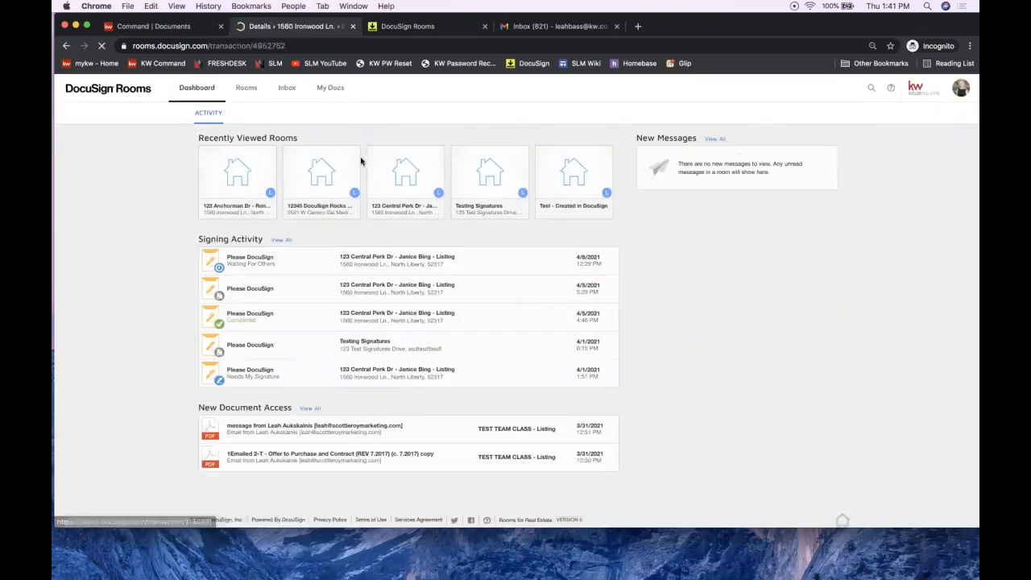
{"action": "left_click", "coordinate": [66, 47]}
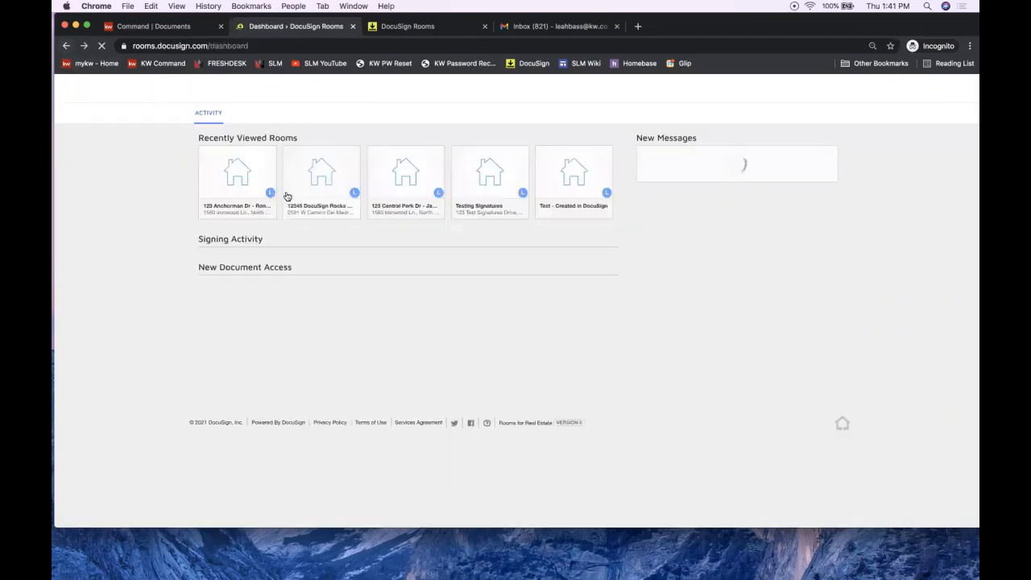
{"action": "left_click", "coordinate": [351, 167]}
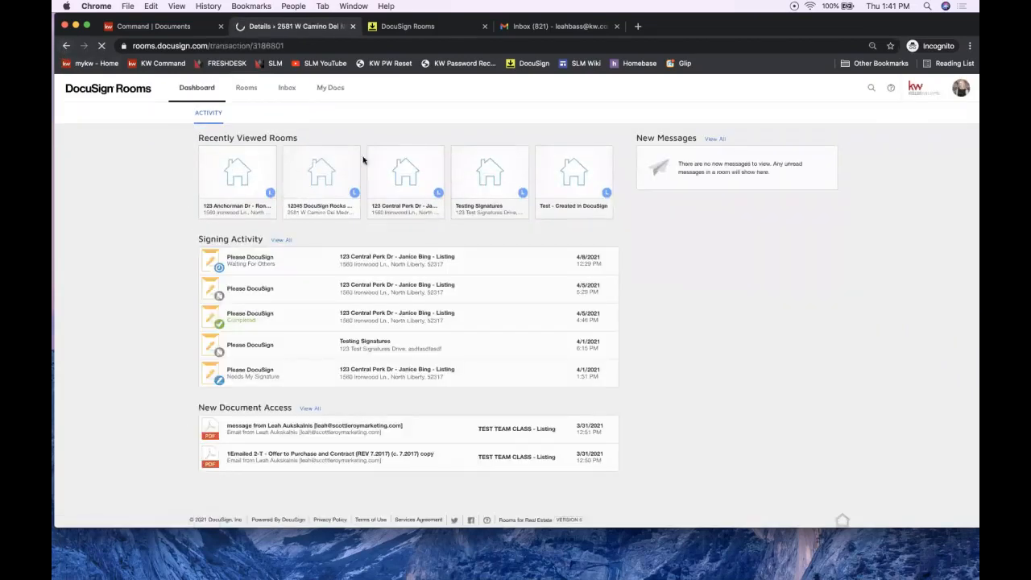
{"action": "left_click", "coordinate": [255, 143]}
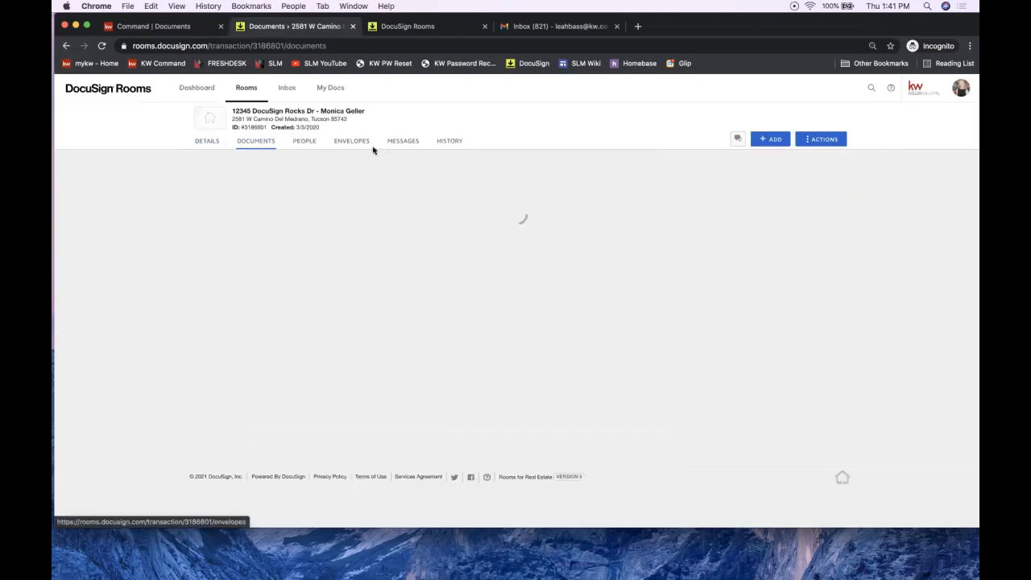
{"action": "left_click", "coordinate": [360, 145]}
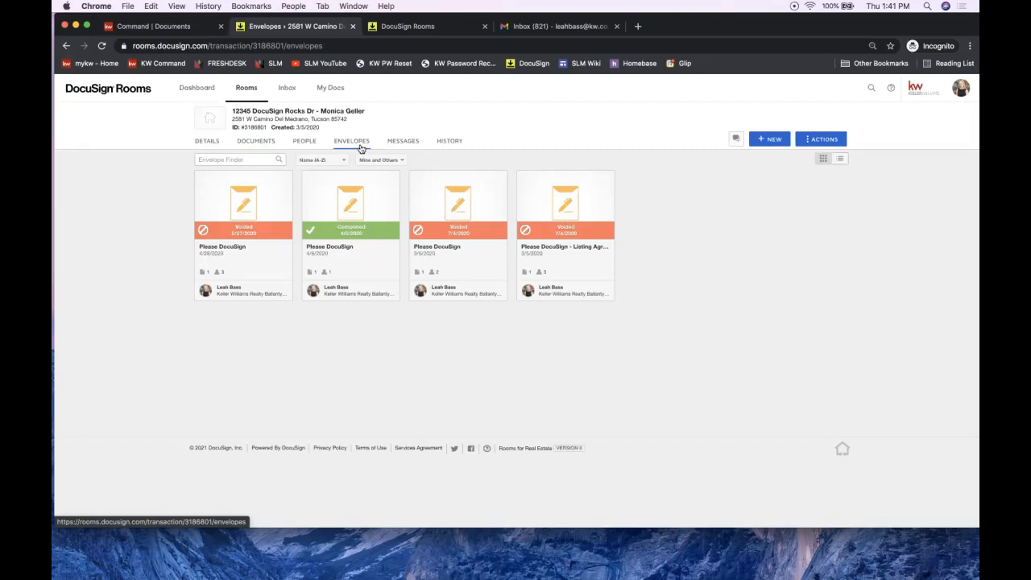
Step: Create a new 'Please DocuSign' envelope and choose to add documents from the room
{"action": "left_click", "coordinate": [766, 141]}
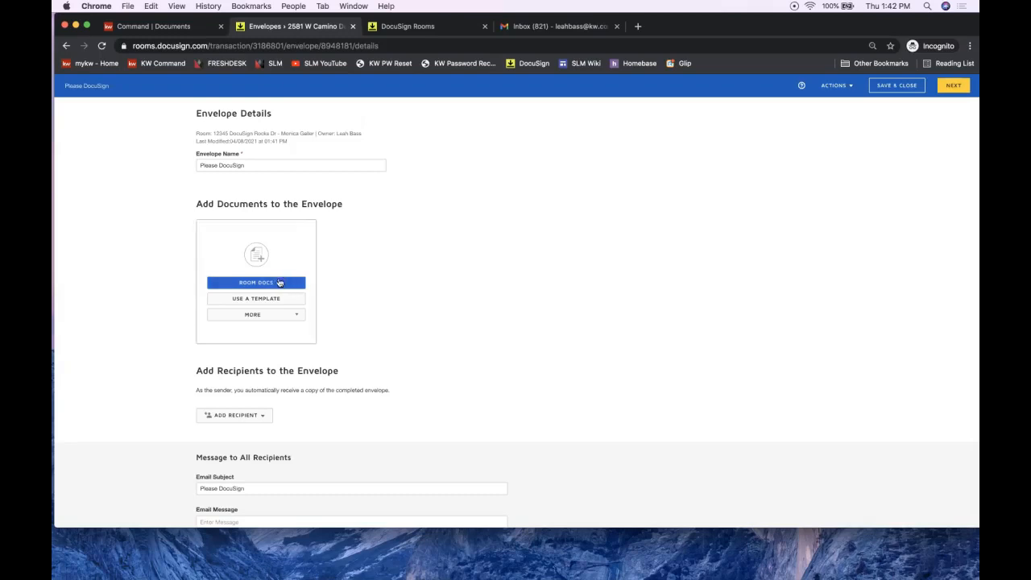
{"action": "left_click", "coordinate": [271, 486]}
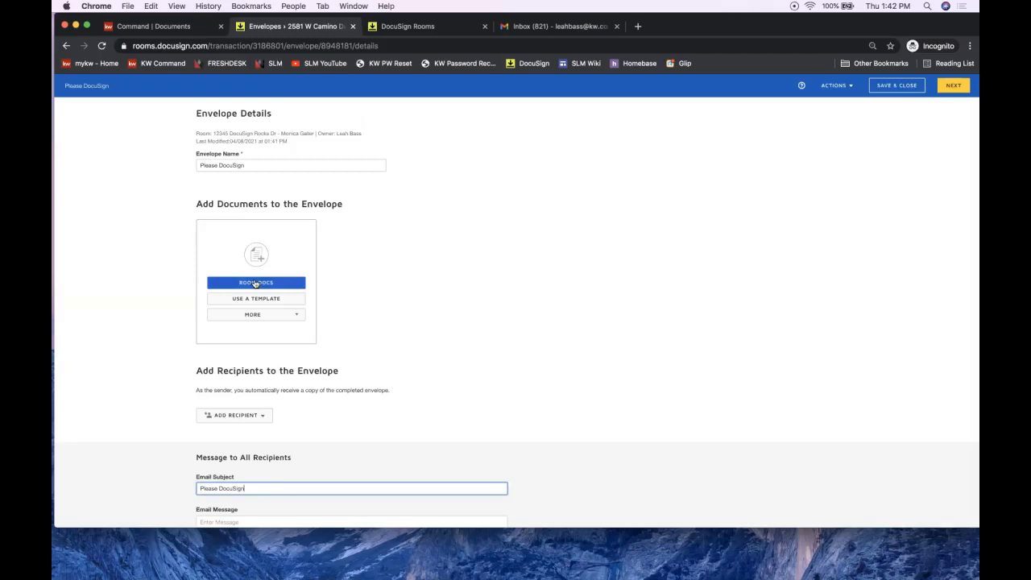
{"action": "triple_click", "coordinate": [235, 204]}
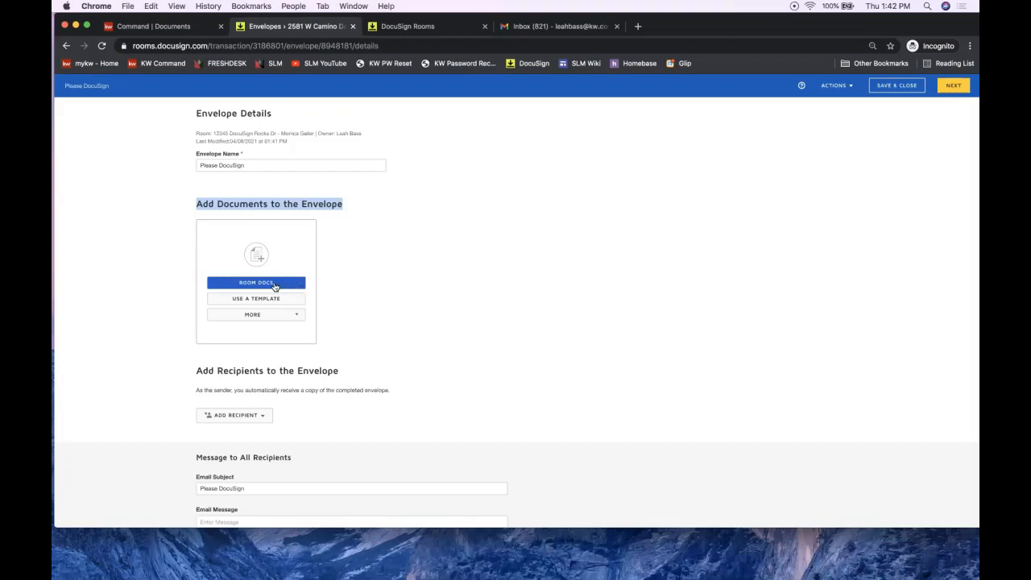
{"action": "left_click", "coordinate": [275, 287]}
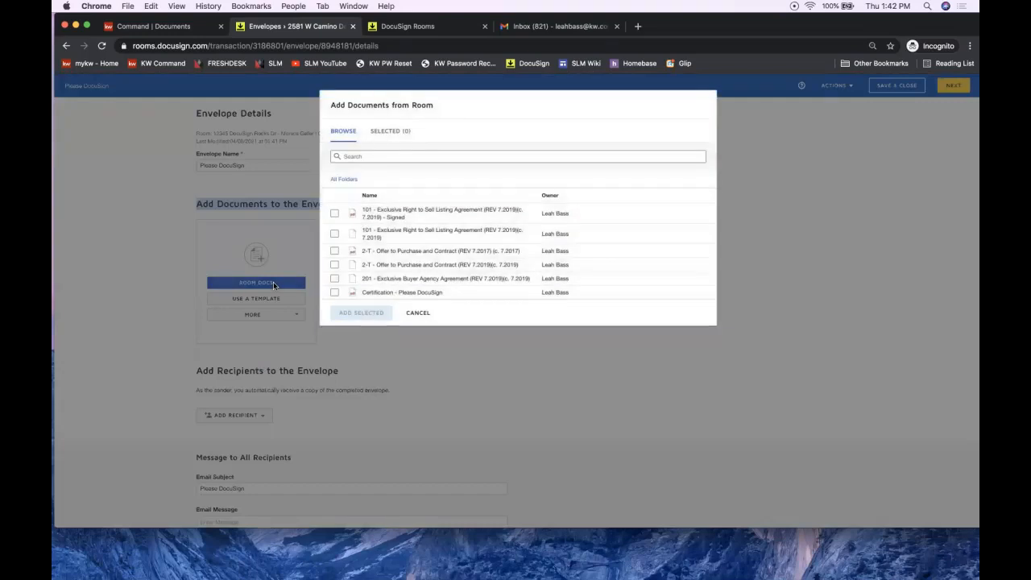
Step: Attach the 101 Exclusive Right to Sell and 2-T Offer to Purchase (REV 7.2019) documents, then reorder them
{"action": "left_click", "coordinate": [334, 235]}
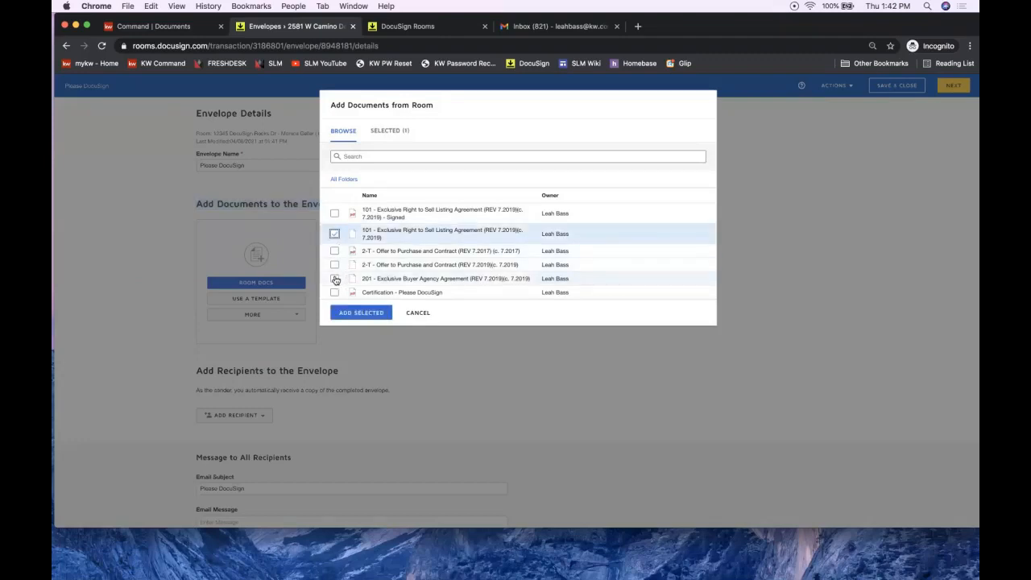
{"action": "left_click", "coordinate": [335, 265]}
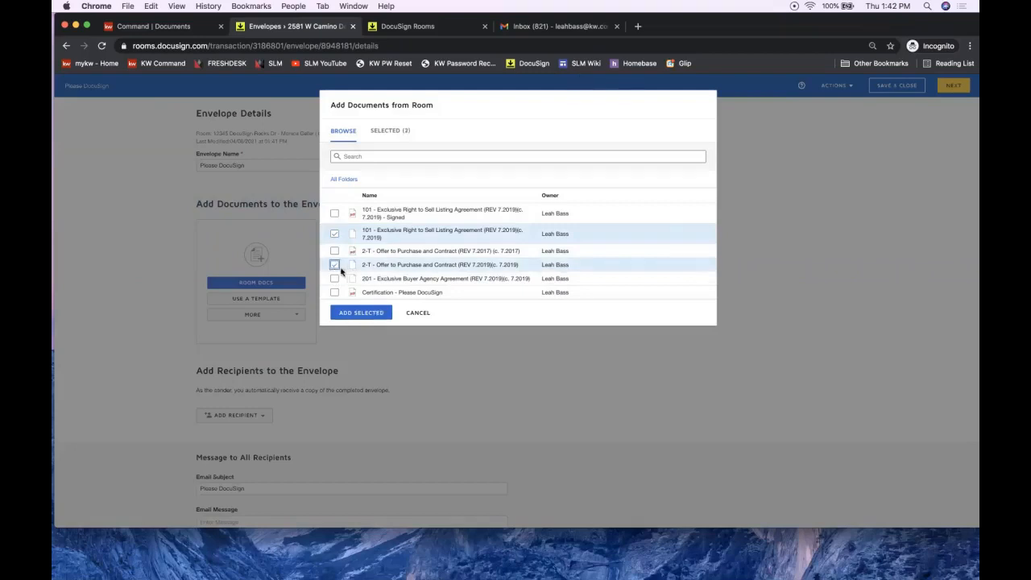
{"action": "left_click", "coordinate": [353, 312]}
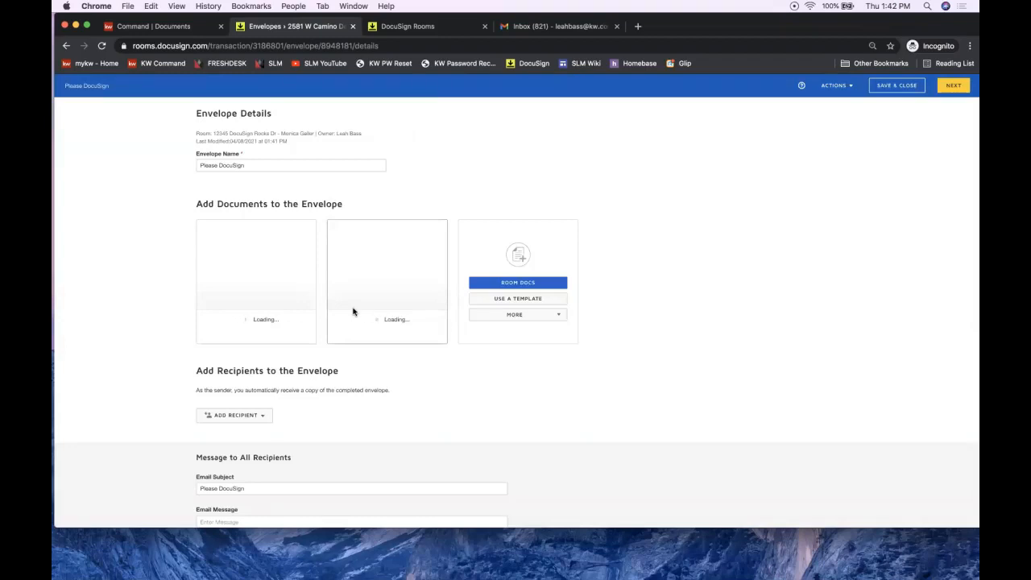
{"action": "left_click_drag", "start_coordinate": [352, 274], "coordinate": [395, 290]}
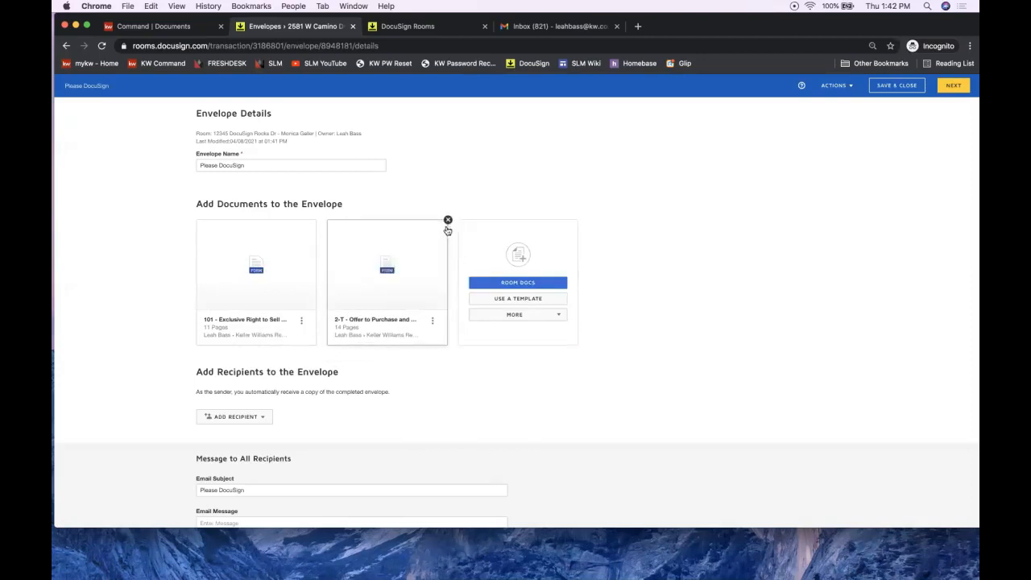
{"action": "scroll", "coordinate": [415, 375], "scroll_direction": "down", "scroll_amount": 1}
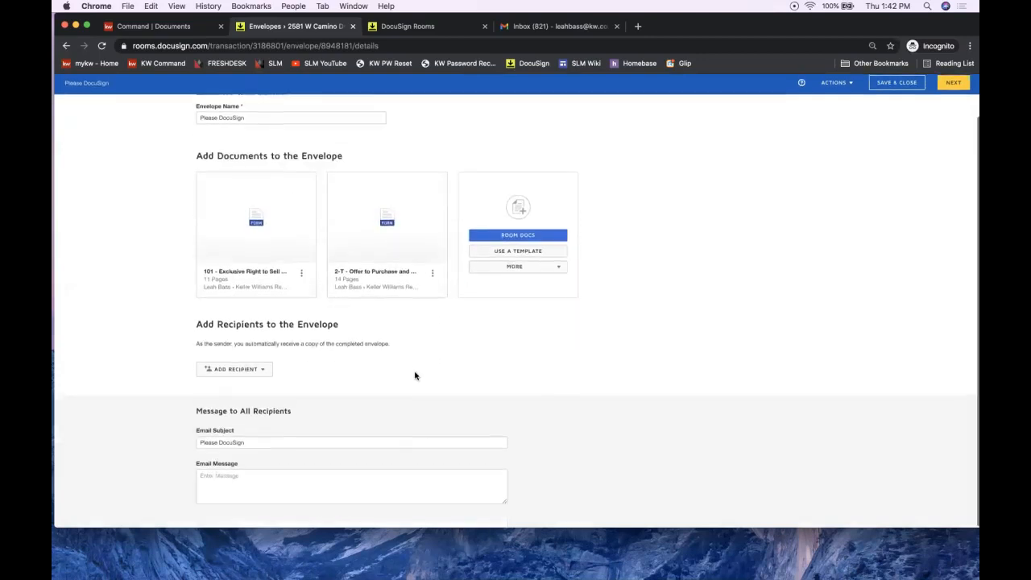
Step: Add pre-tagged recipients: the two seller contacts as Seller One and Two, the agent's own account as Listing Agent
{"action": "left_click", "coordinate": [227, 378]}
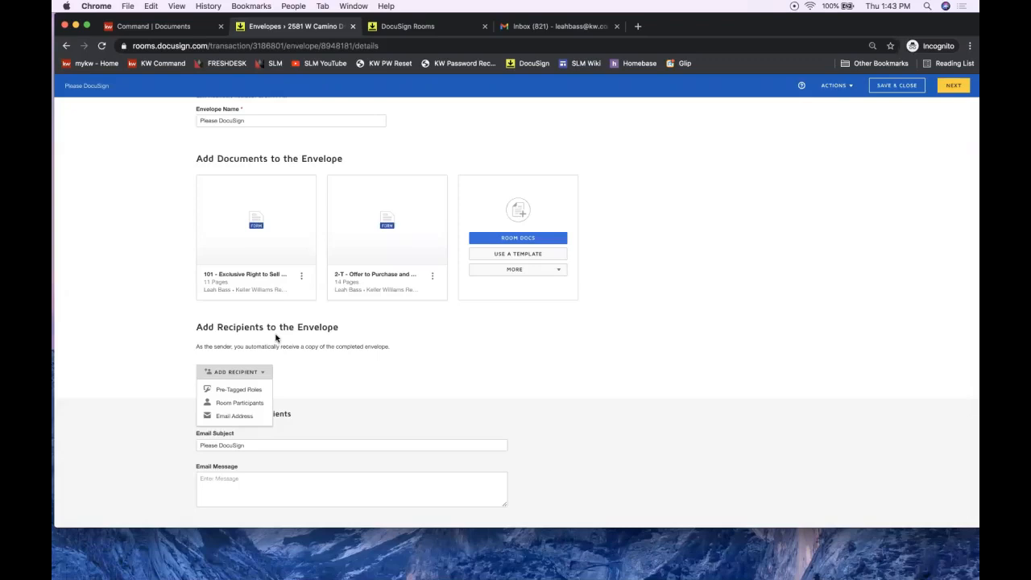
{"action": "left_click", "coordinate": [234, 374]}
{"action": "left_click", "coordinate": [235, 375]}
{"action": "left_click", "coordinate": [235, 389]}
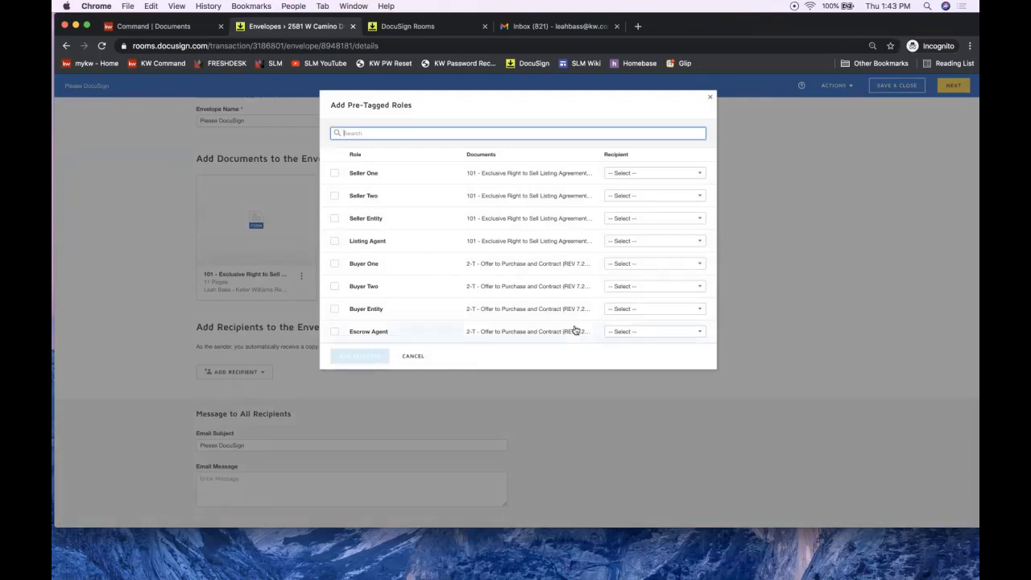
{"action": "left_click", "coordinate": [619, 173]}
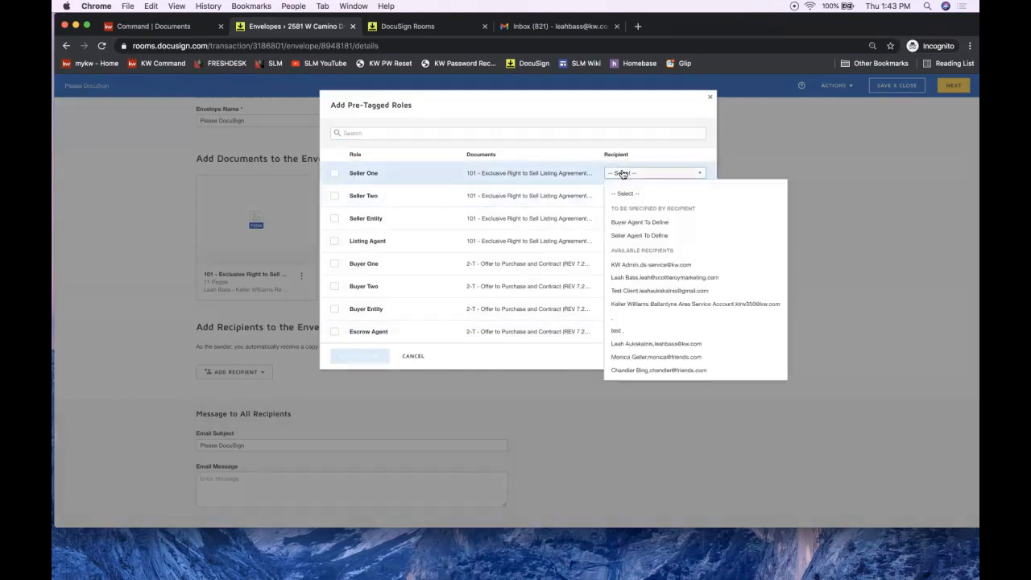
{"action": "left_click", "coordinate": [641, 371]}
{"action": "left_click", "coordinate": [626, 196]}
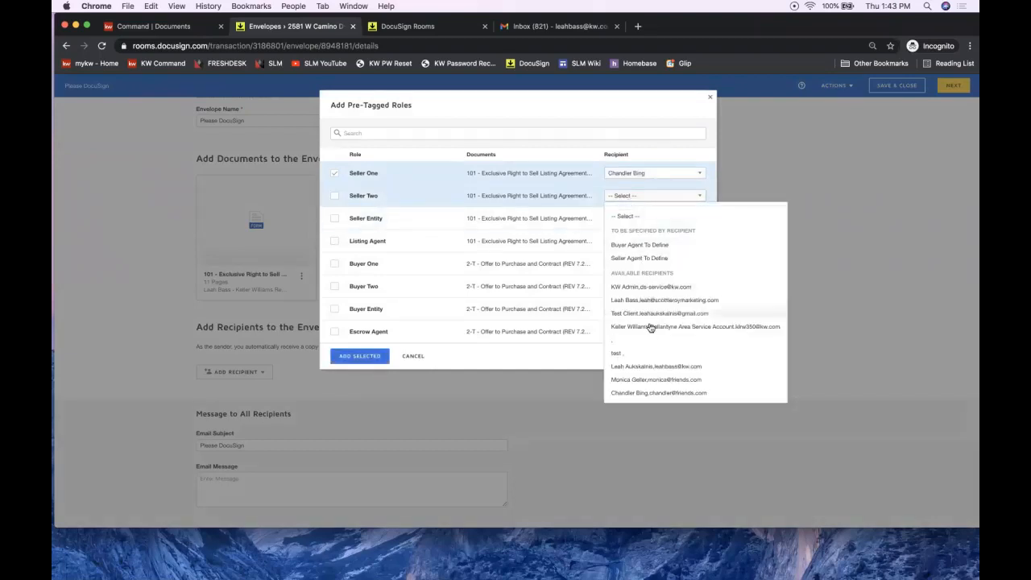
{"action": "left_click", "coordinate": [653, 380]}
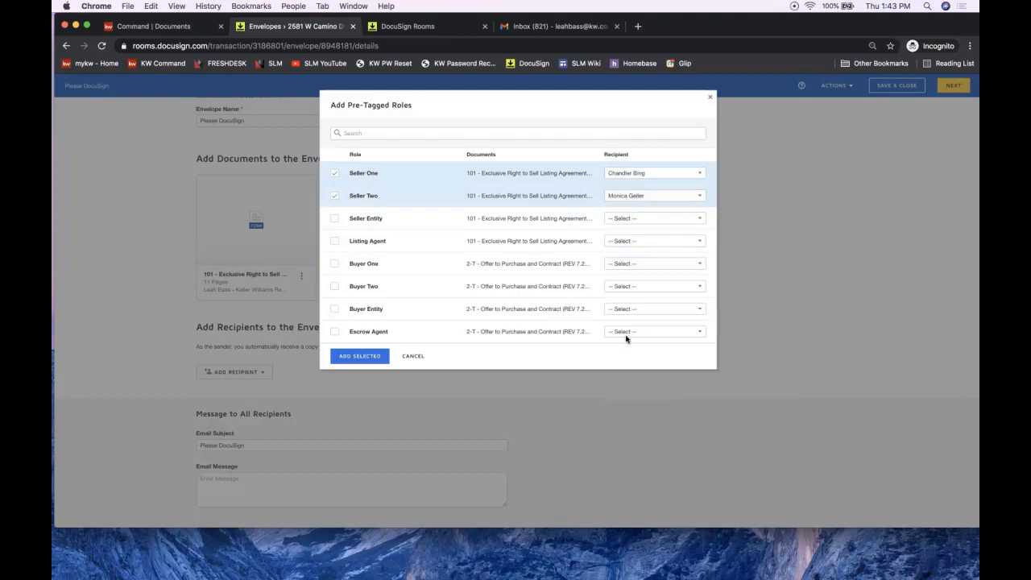
{"action": "left_click", "coordinate": [653, 240]}
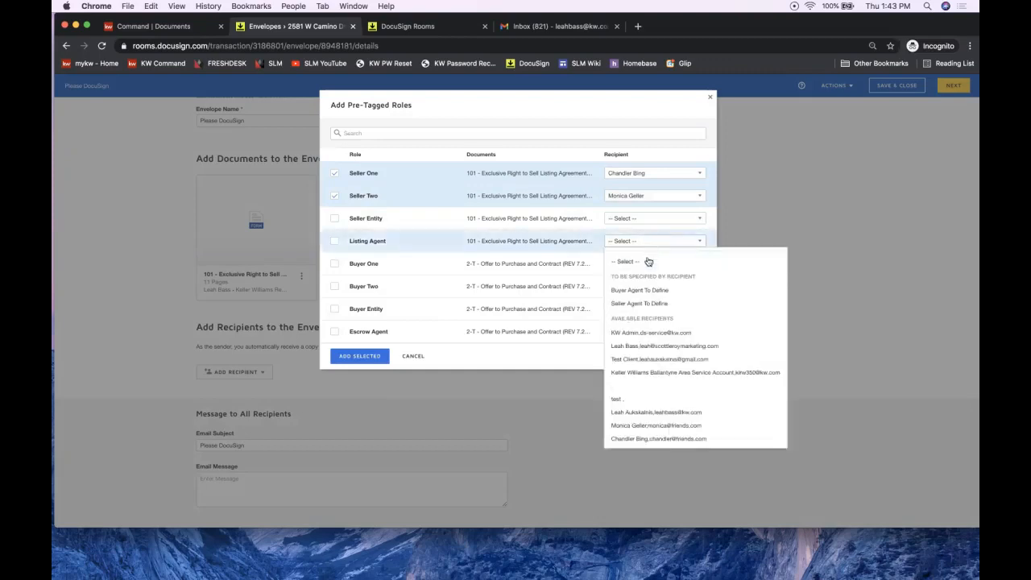
{"action": "left_click", "coordinate": [664, 346]}
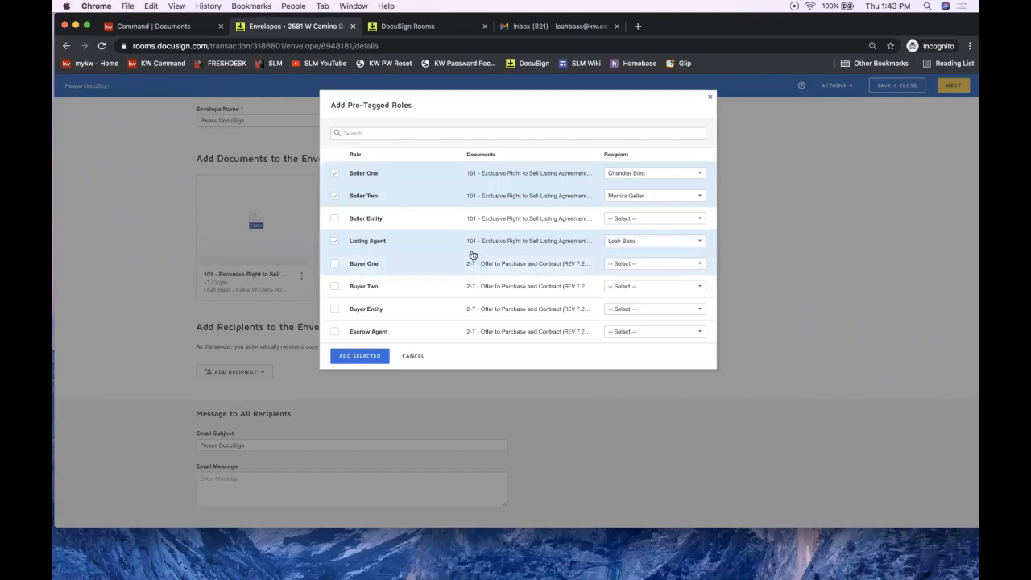
{"action": "left_click", "coordinate": [360, 356]}
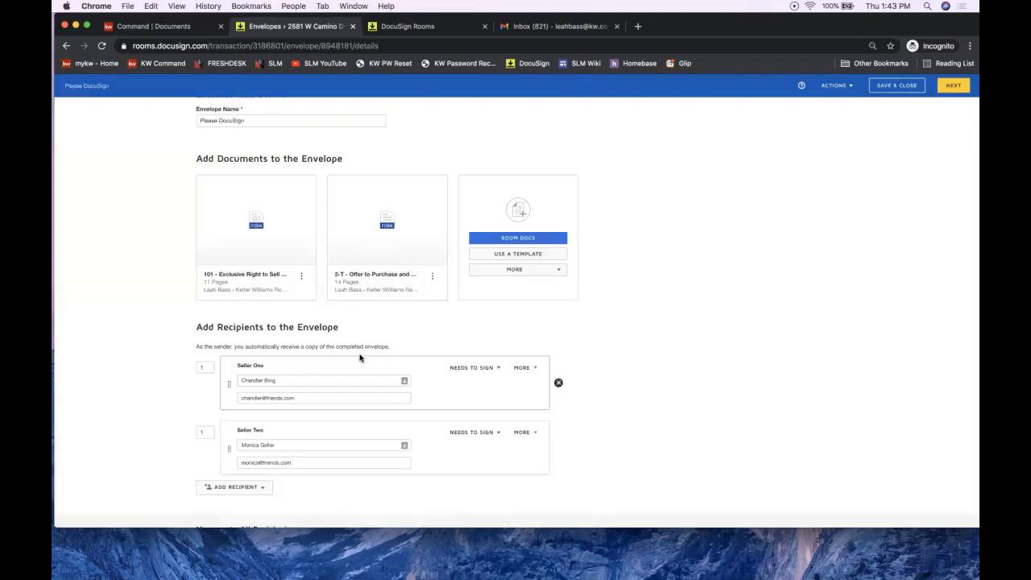
Step: Review Seller Two's and the Listing Agent's signing order numbers, then open the ADD RECIPIENT menu
{"action": "scroll", "coordinate": [359, 357], "scroll_direction": "down", "scroll_amount": 4}
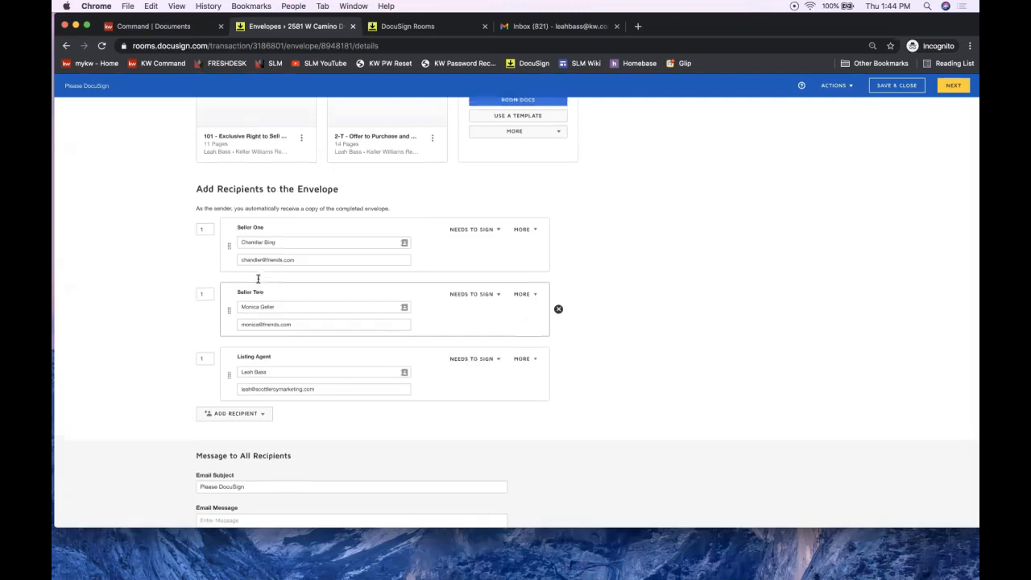
{"action": "scroll", "coordinate": [258, 282], "scroll_direction": "up", "scroll_amount": 3}
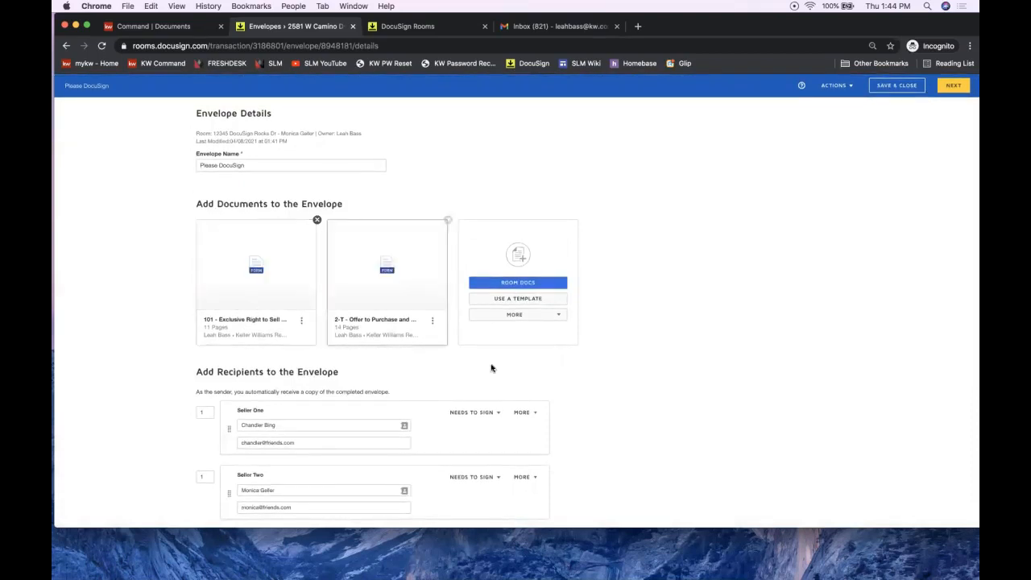
{"action": "scroll", "coordinate": [748, 316], "scroll_direction": "down", "scroll_amount": 5}
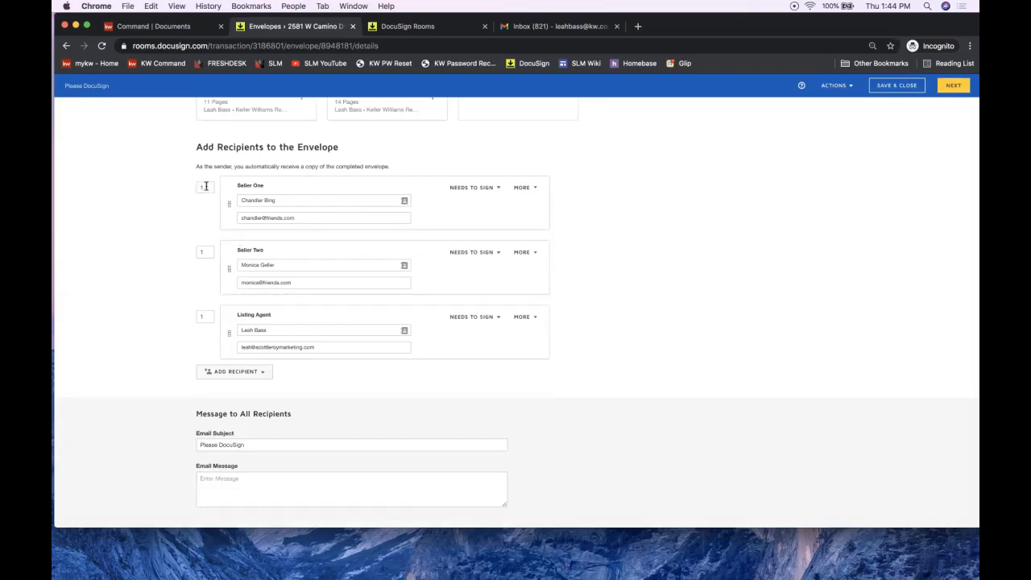
{"action": "left_click", "coordinate": [207, 255]}
{"action": "left_click", "coordinate": [207, 317]}
{"action": "left_click", "coordinate": [224, 389]}
{"action": "left_click", "coordinate": [234, 376]}
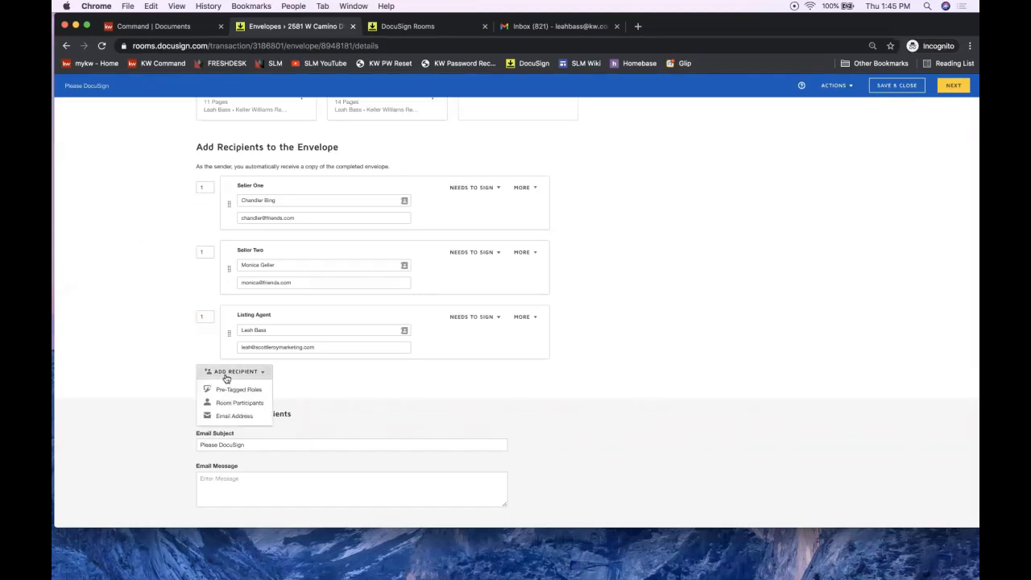
Step: Add a new e-mail recipient, entering the transaction coordinator's full name and e-mail address
{"action": "left_click", "coordinate": [234, 416]}
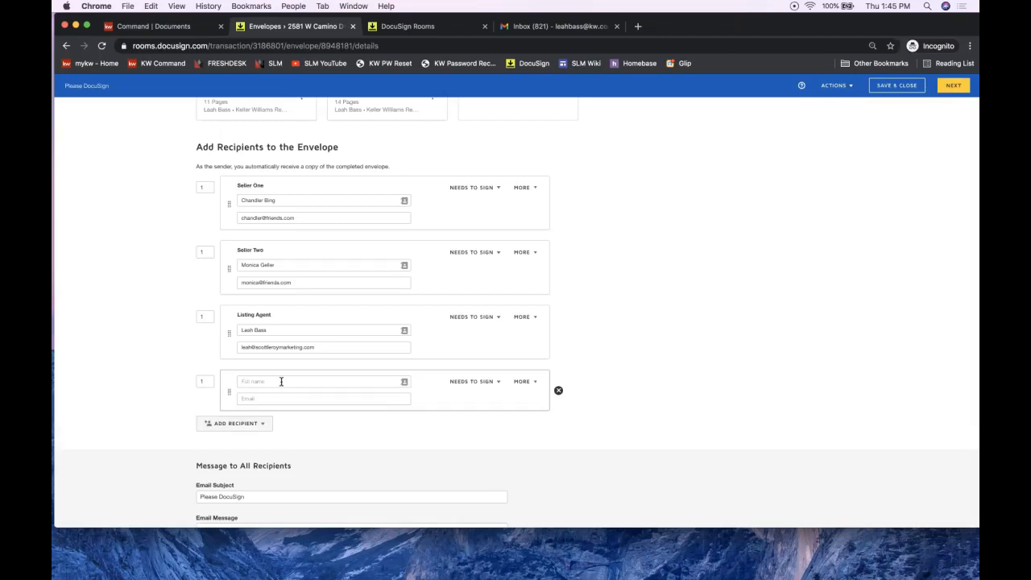
{"action": "left_click", "coordinate": [282, 381]}
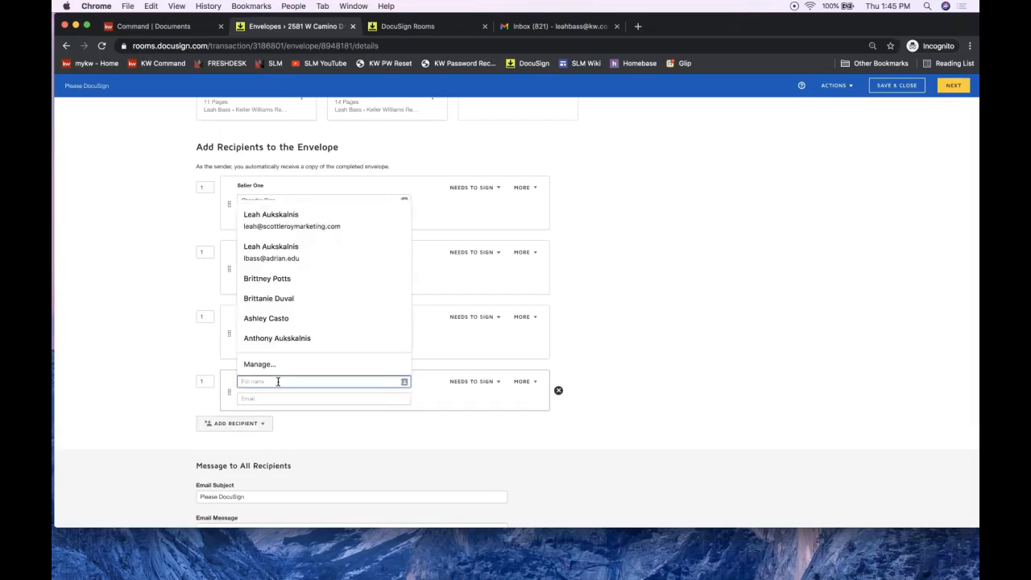
{"action": "type", "text": "Tammy Trasnactions"}
{"action": "key", "text": "Tab"}
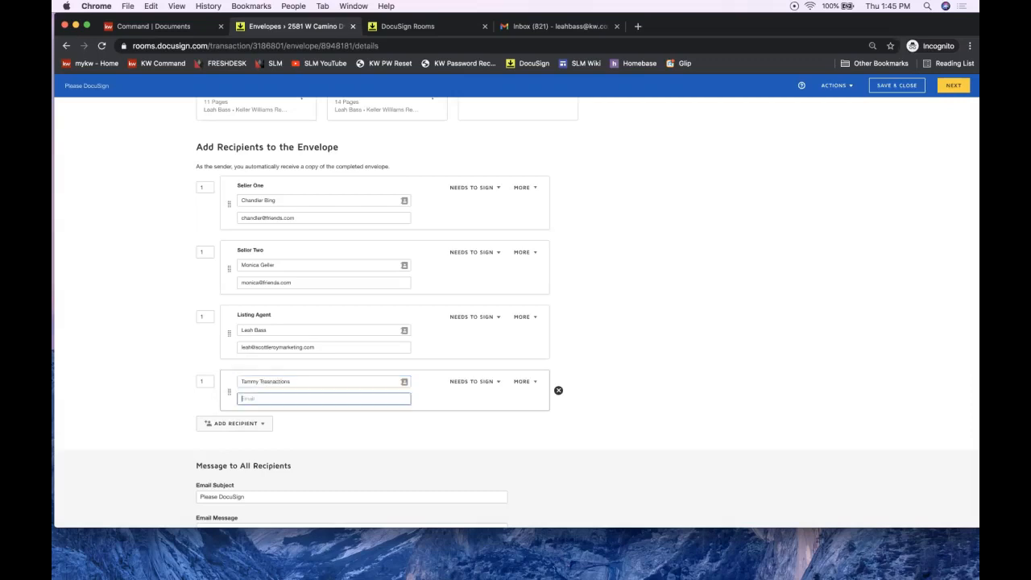
Step: Set the new recipient's signing order to 2 and compare it with the other recipients' orders
{"action": "left_click", "coordinate": [205, 380]}
{"action": "type", "text": "2"}
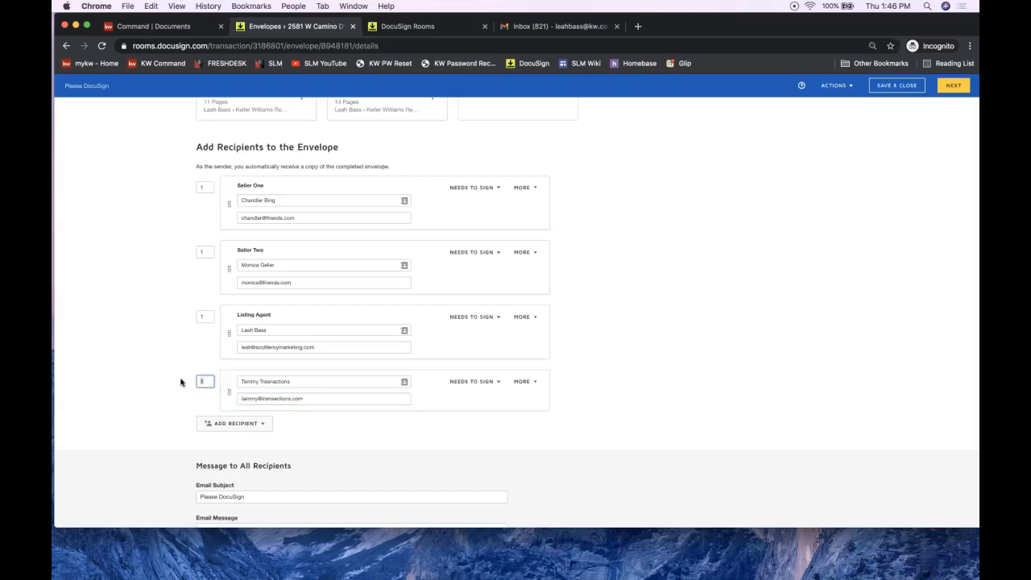
{"action": "left_click", "coordinate": [136, 393]}
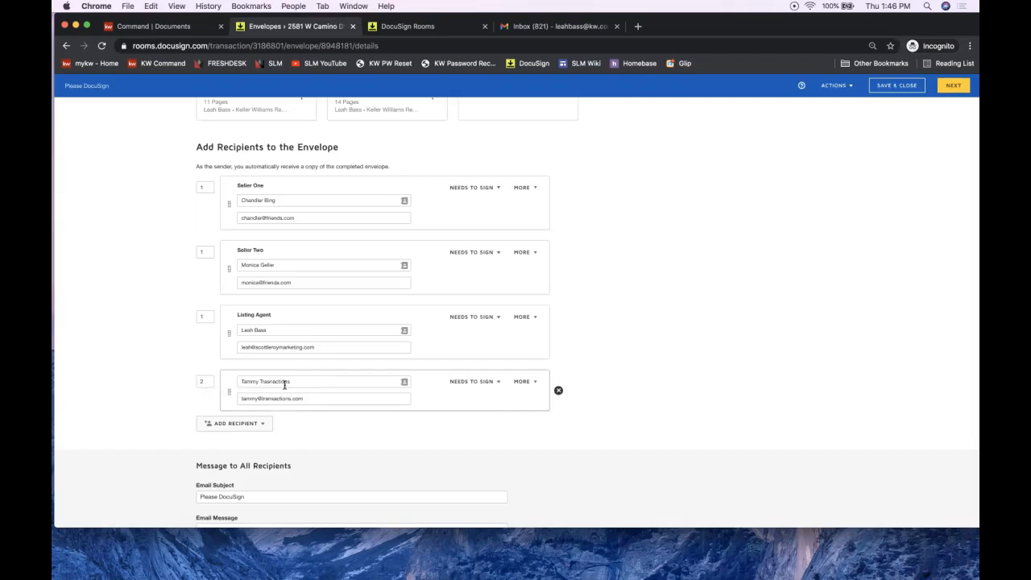
{"action": "left_click", "coordinate": [203, 187]}
{"action": "left_click", "coordinate": [208, 254]}
{"action": "left_click", "coordinate": [206, 318]}
Step: Change the fourth recipient's role to Receives a Copy and recheck the sellers' signing orders
{"action": "left_click", "coordinate": [471, 382]}
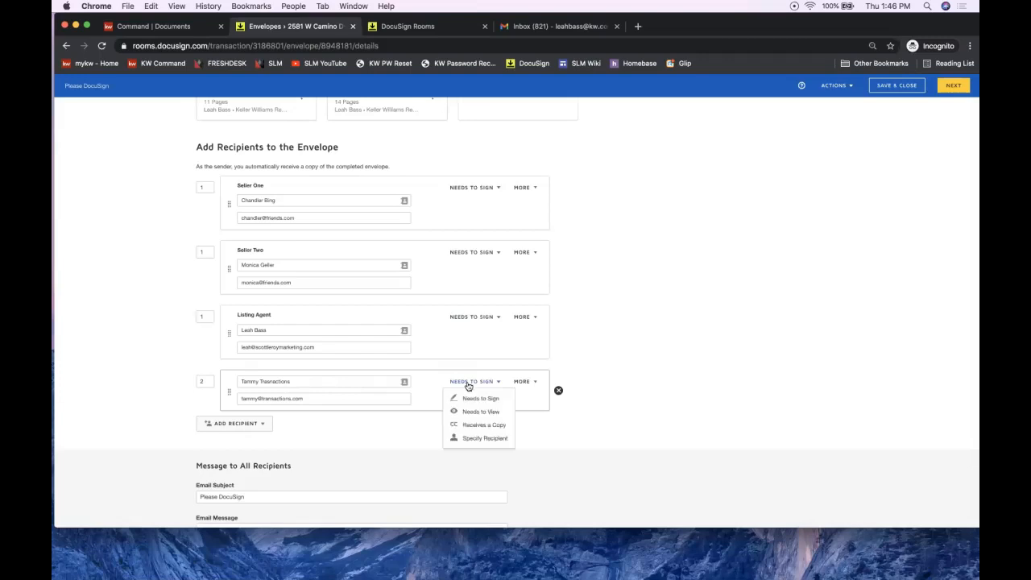
{"action": "left_click", "coordinate": [480, 427]}
{"action": "left_click", "coordinate": [462, 382]}
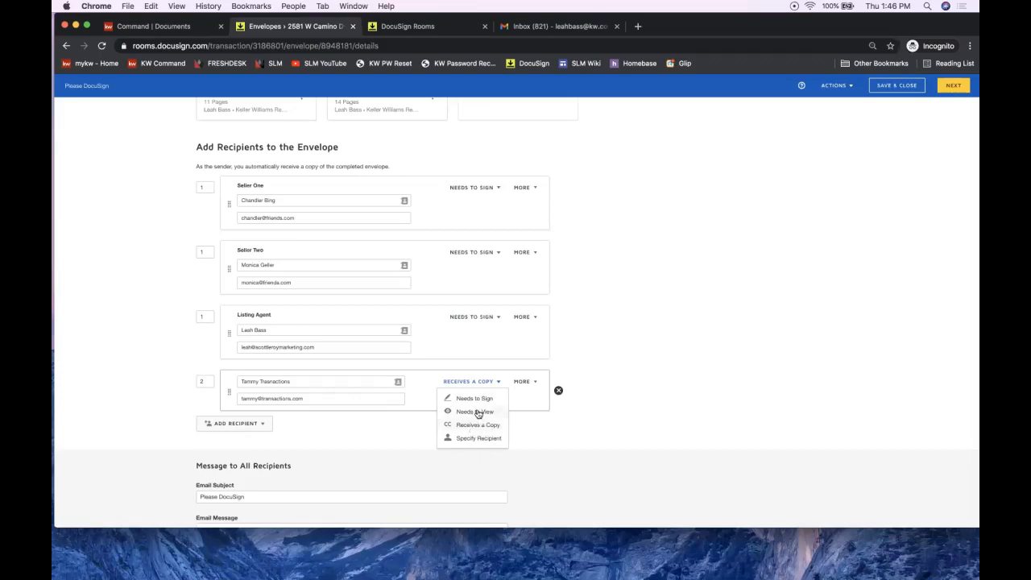
{"action": "left_click", "coordinate": [287, 381]}
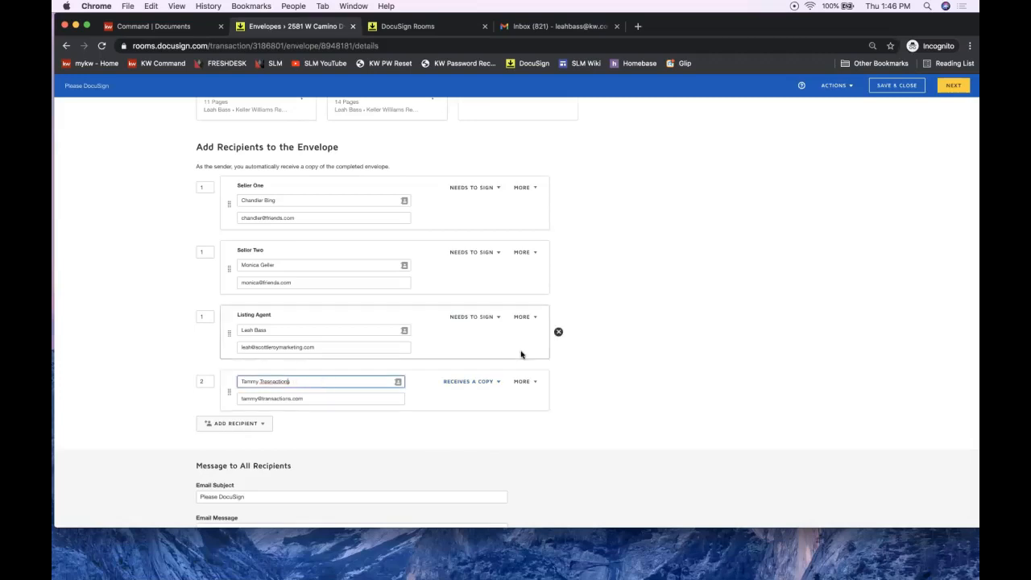
{"action": "left_click", "coordinate": [484, 382]}
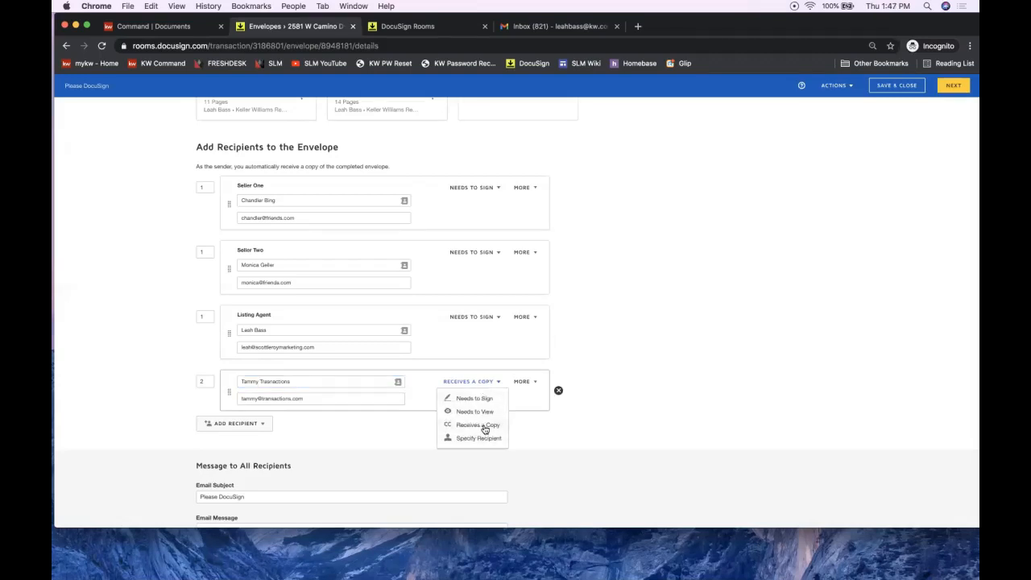
{"action": "left_click", "coordinate": [747, 398]}
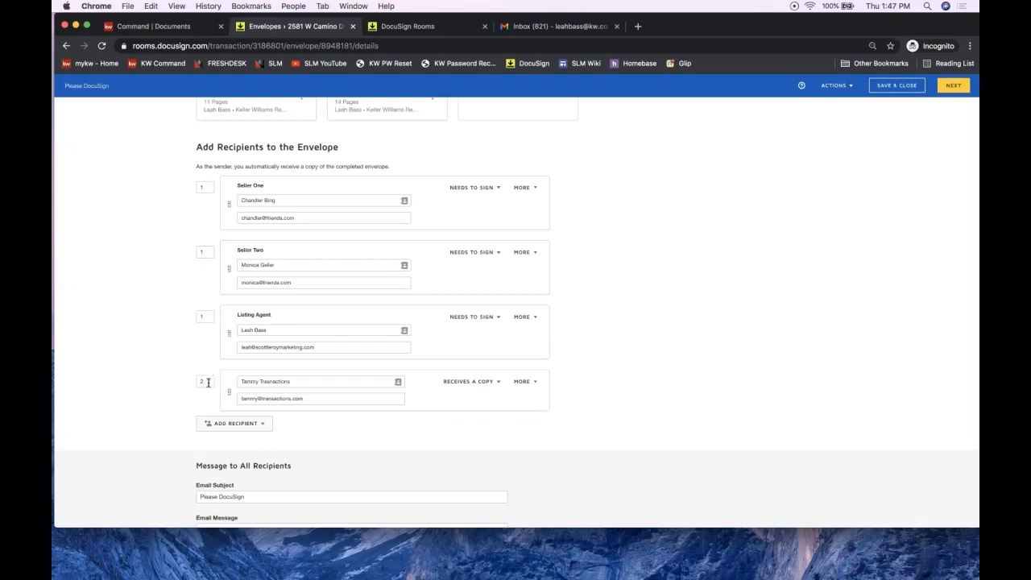
{"action": "left_click", "coordinate": [207, 187]}
{"action": "left_click", "coordinate": [208, 254]}
Step: Remove the fourth recipient and proceed to placing the signing fields
{"action": "scroll", "coordinate": [784, 367], "scroll_direction": "down", "scroll_amount": 2}
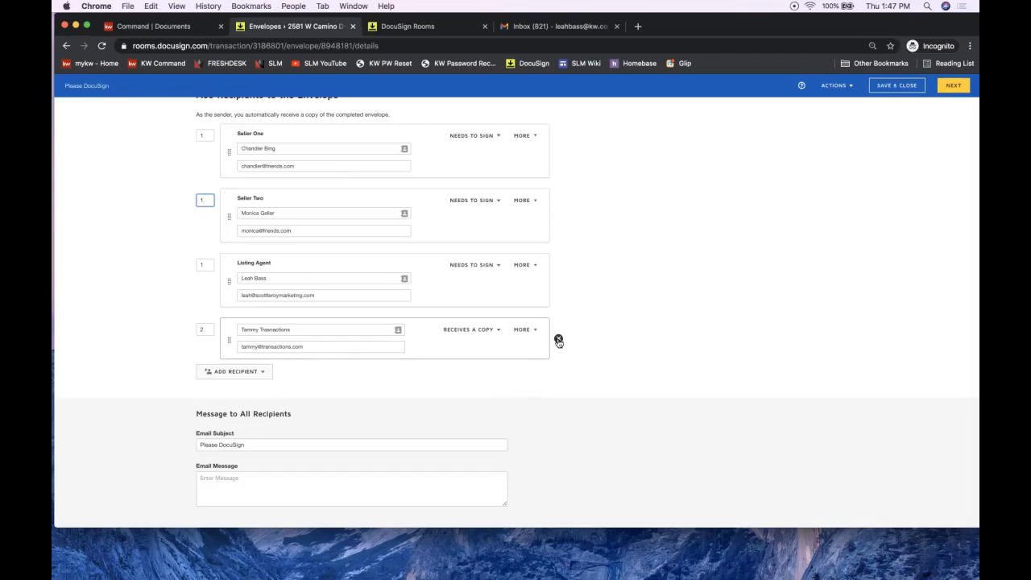
{"action": "left_click", "coordinate": [558, 340]}
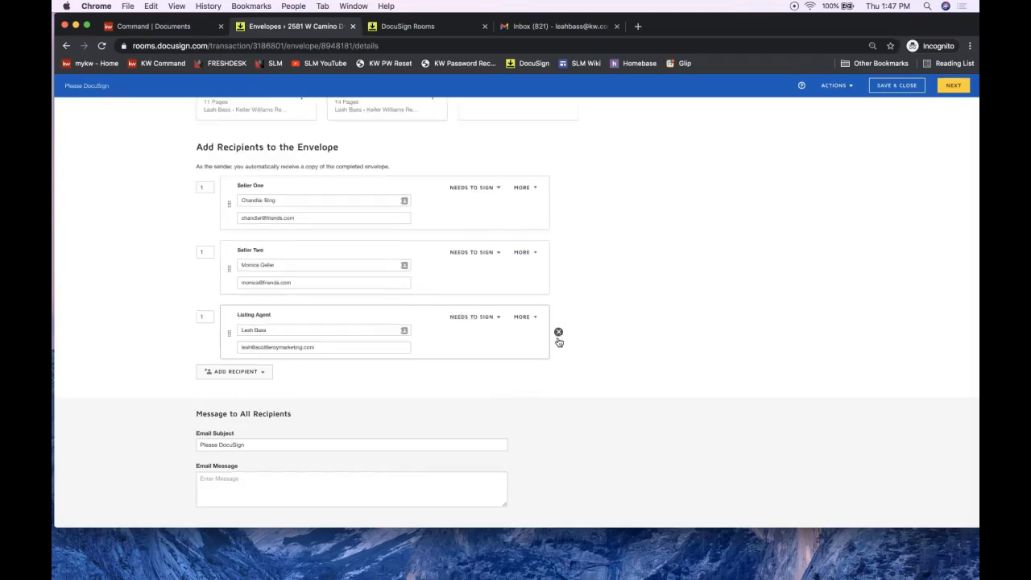
{"action": "scroll", "coordinate": [751, 349], "scroll_direction": "up", "scroll_amount": 5}
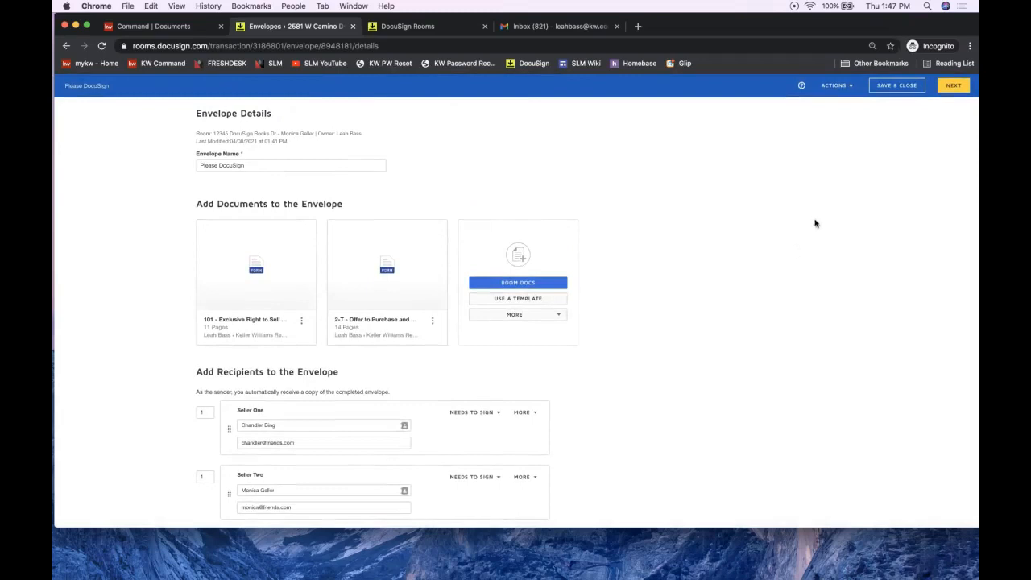
{"action": "left_click", "coordinate": [951, 87]}
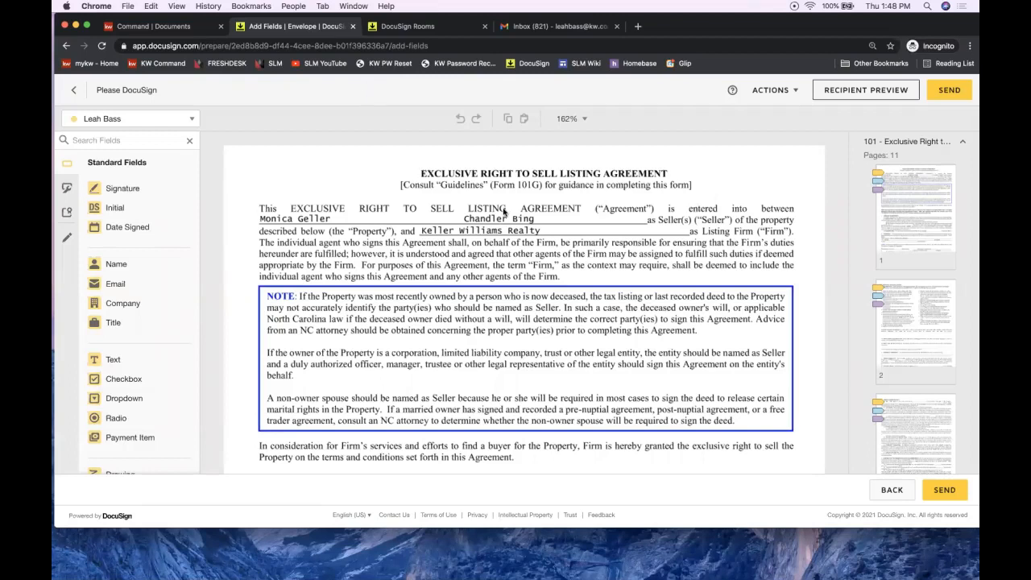
Step: Scroll the 101 Exclusive Right to Sell Listing Agreement and check the recipient list without changing it
{"action": "scroll", "coordinate": [504, 211], "scroll_direction": "down", "scroll_amount": 5}
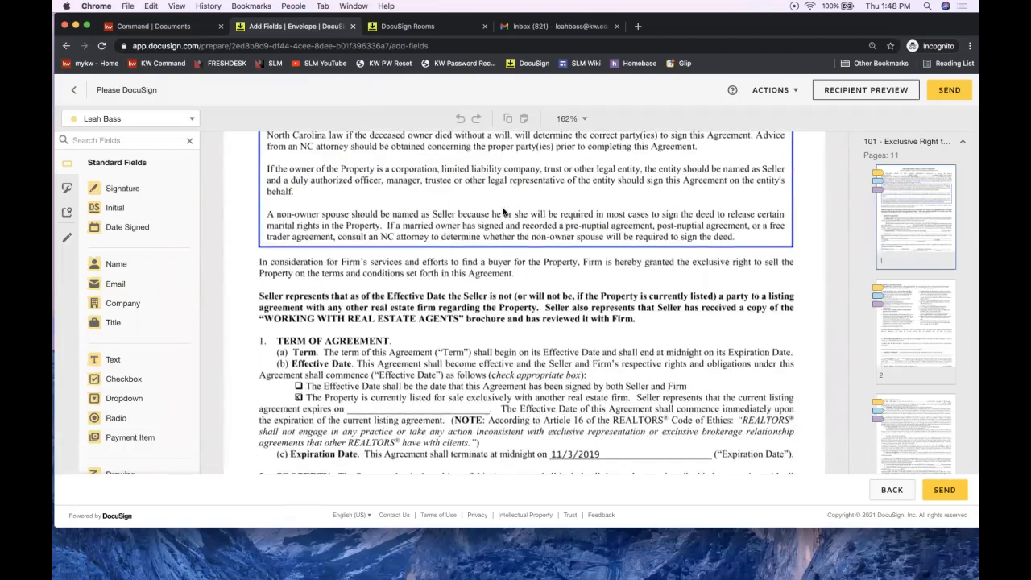
{"action": "scroll", "coordinate": [504, 211], "scroll_direction": "up", "scroll_amount": 5}
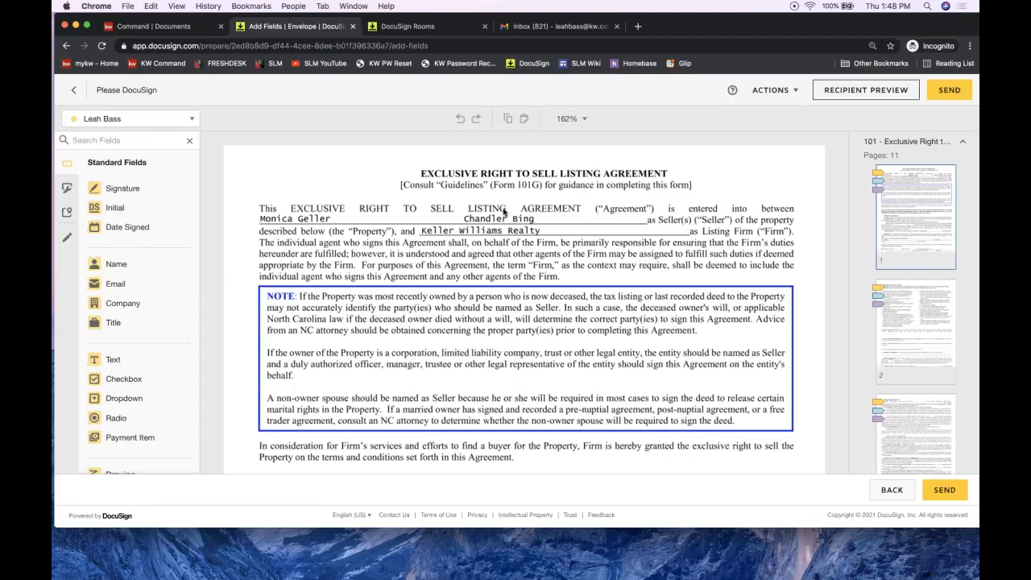
{"action": "left_click", "coordinate": [120, 121]}
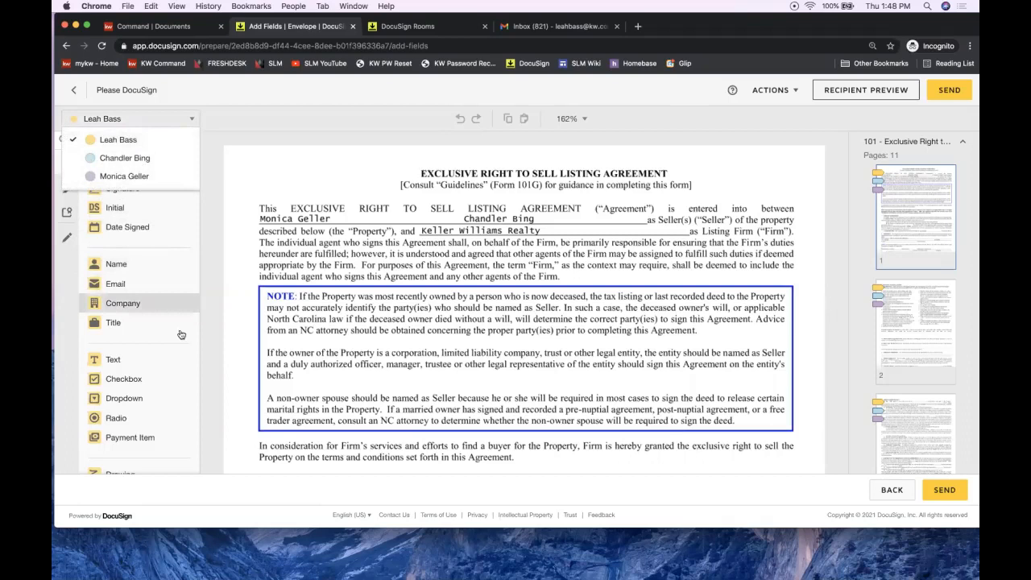
{"action": "left_click", "coordinate": [248, 325]}
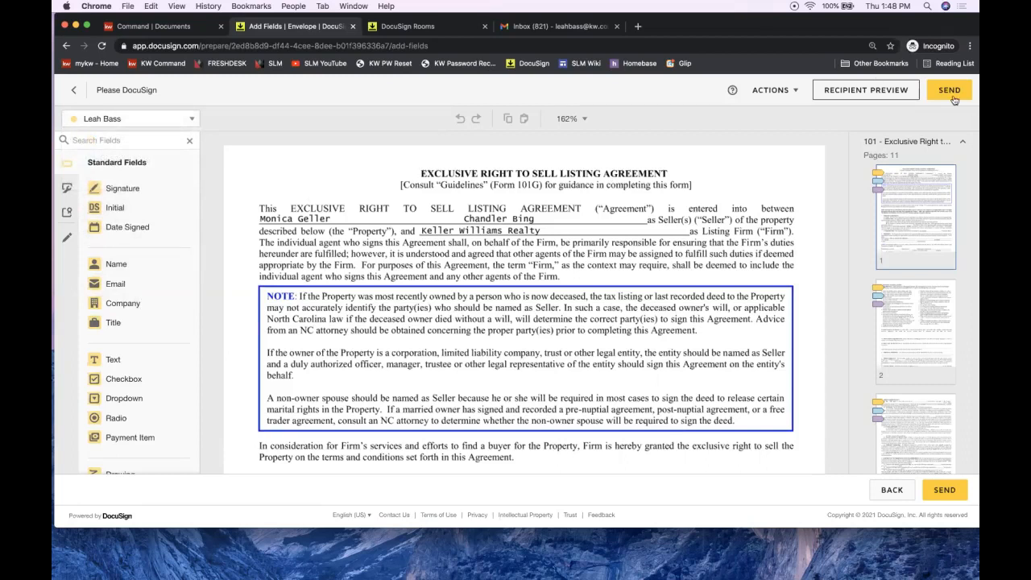
Step: Preview the envelope as the first seller, reviewing their required initial fields, then close the preview
{"action": "left_click", "coordinate": [881, 92]}
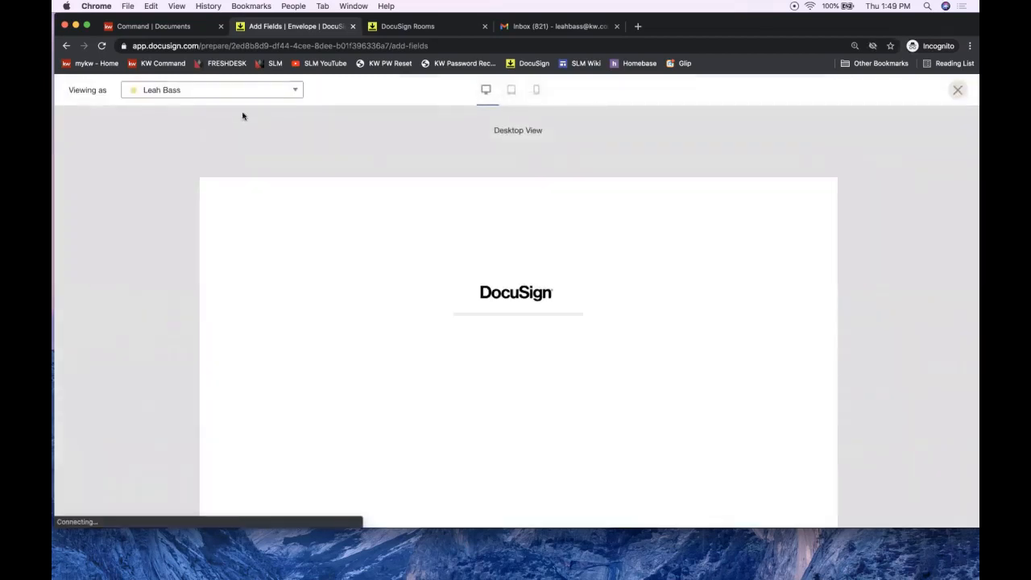
{"action": "left_click", "coordinate": [186, 93]}
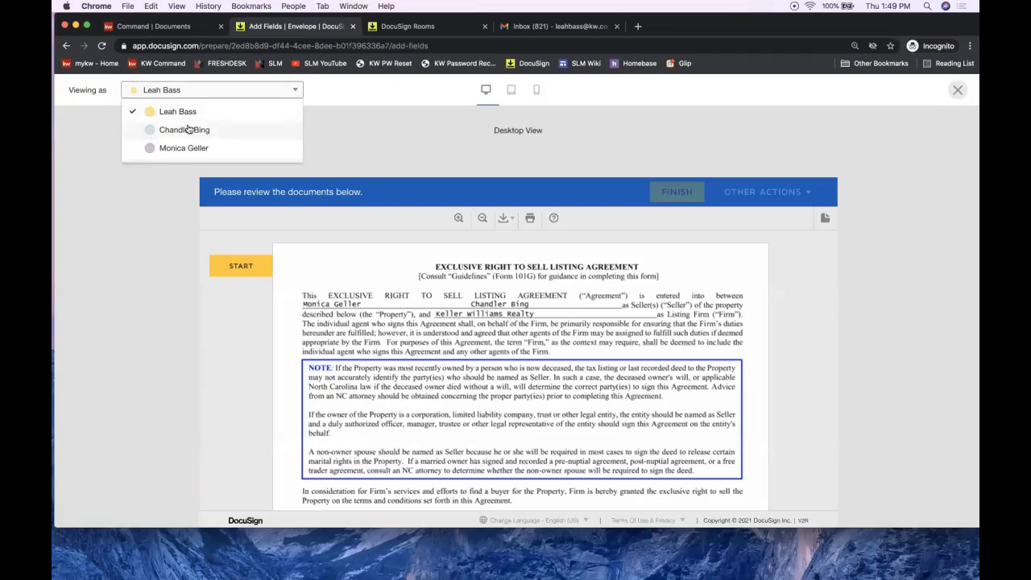
{"action": "left_click", "coordinate": [185, 129]}
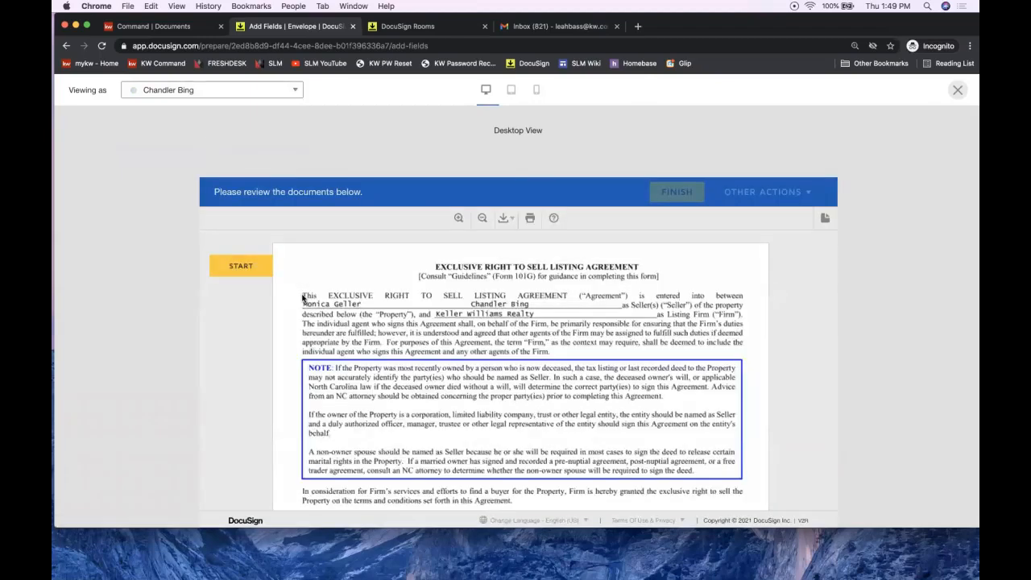
{"action": "left_click", "coordinate": [224, 270]}
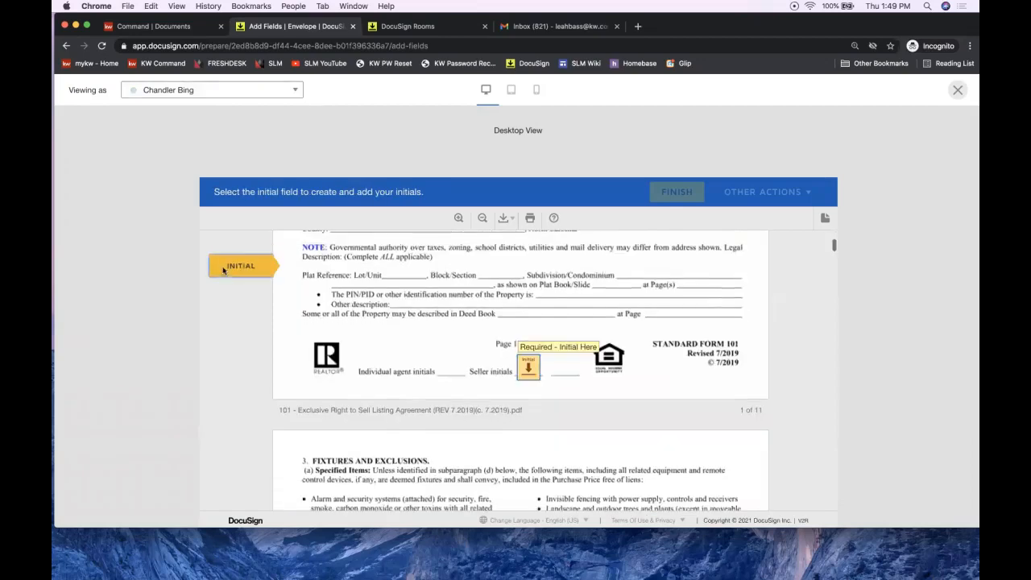
{"action": "scroll", "coordinate": [521, 364], "scroll_direction": "down", "scroll_amount": 20}
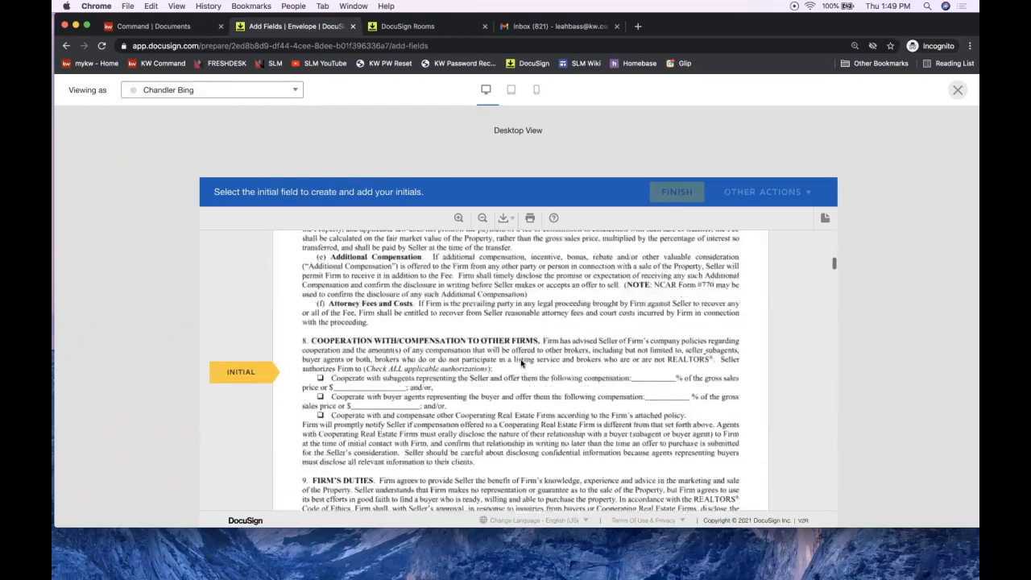
{"action": "scroll", "coordinate": [521, 364], "scroll_direction": "down", "scroll_amount": 5}
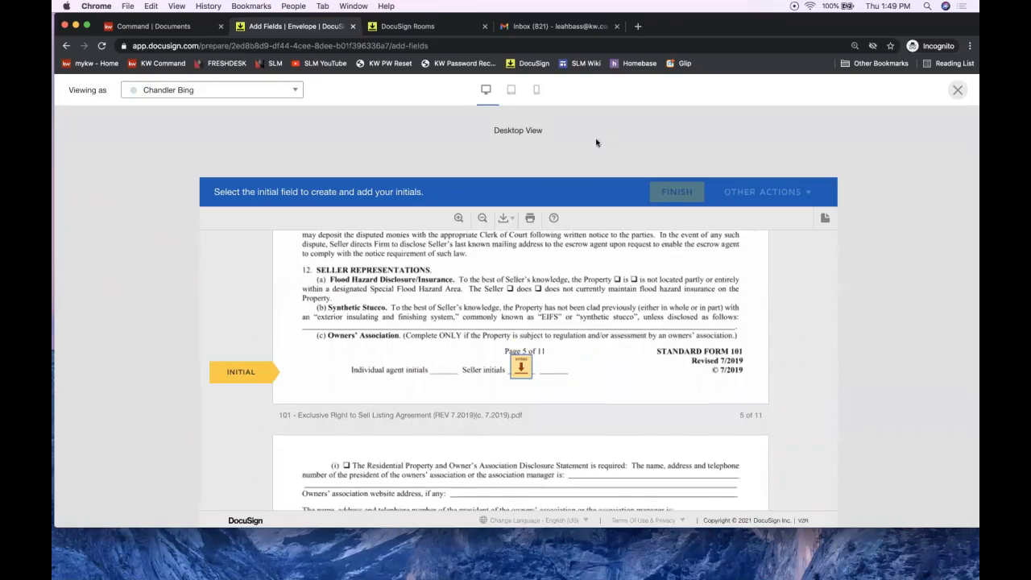
{"action": "left_click", "coordinate": [958, 91]}
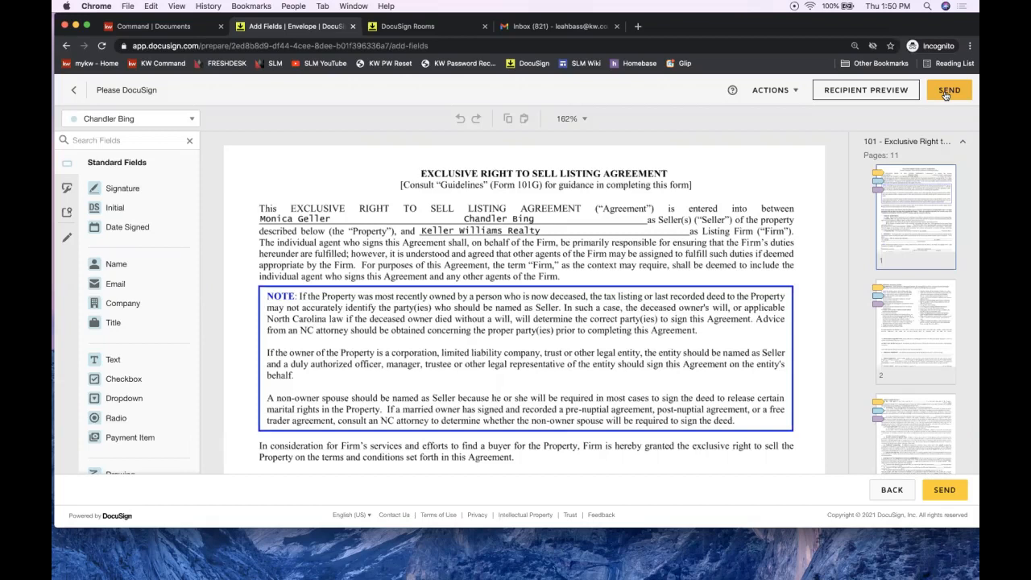
Step: Send the envelope and open the newly sent Please DocuSign envelope's details
{"action": "left_click", "coordinate": [947, 93]}
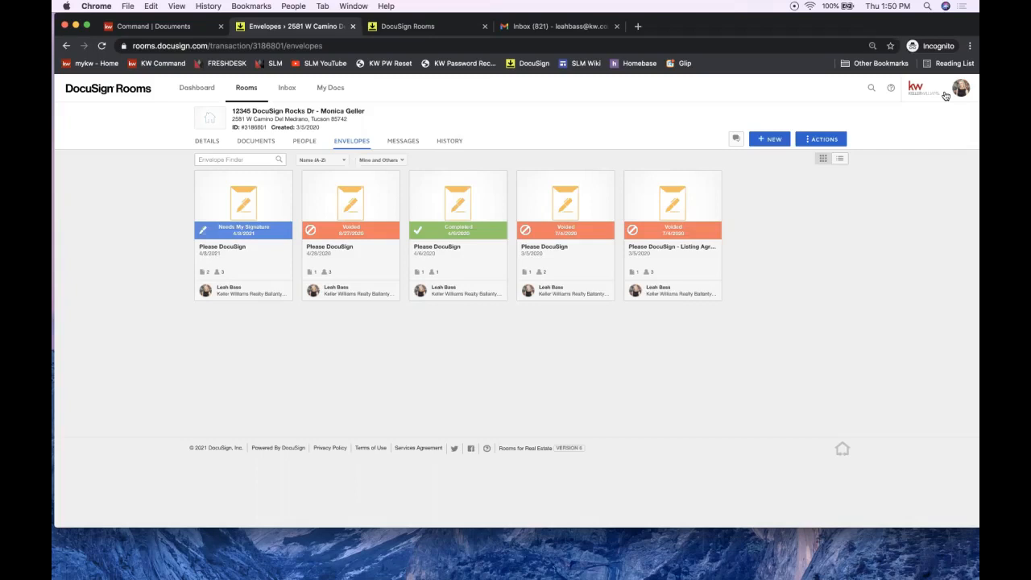
{"action": "left_click", "coordinate": [236, 212]}
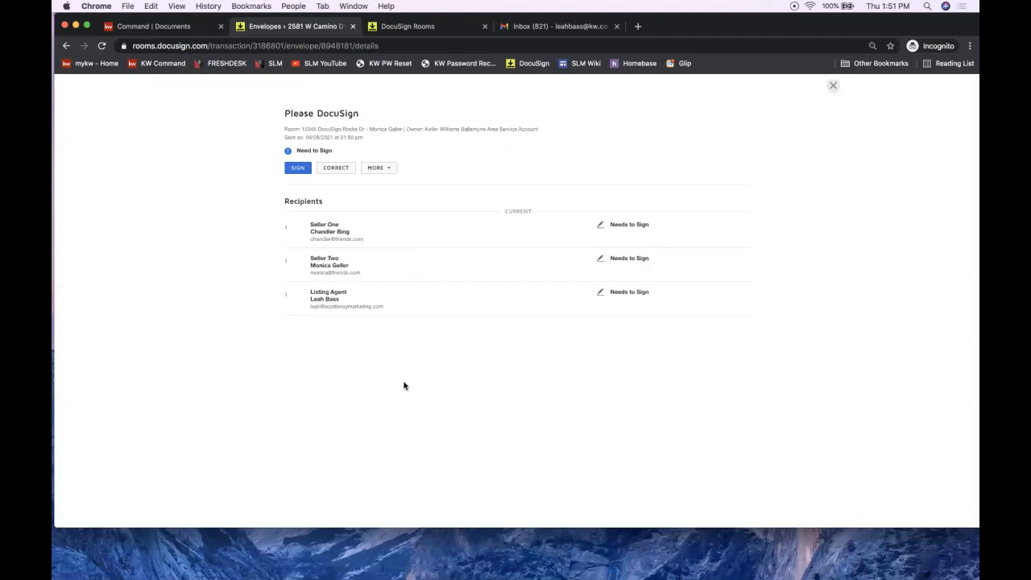
Step: Open the sent Please DocuSign envelope in the correction editor
{"action": "left_click", "coordinate": [335, 170]}
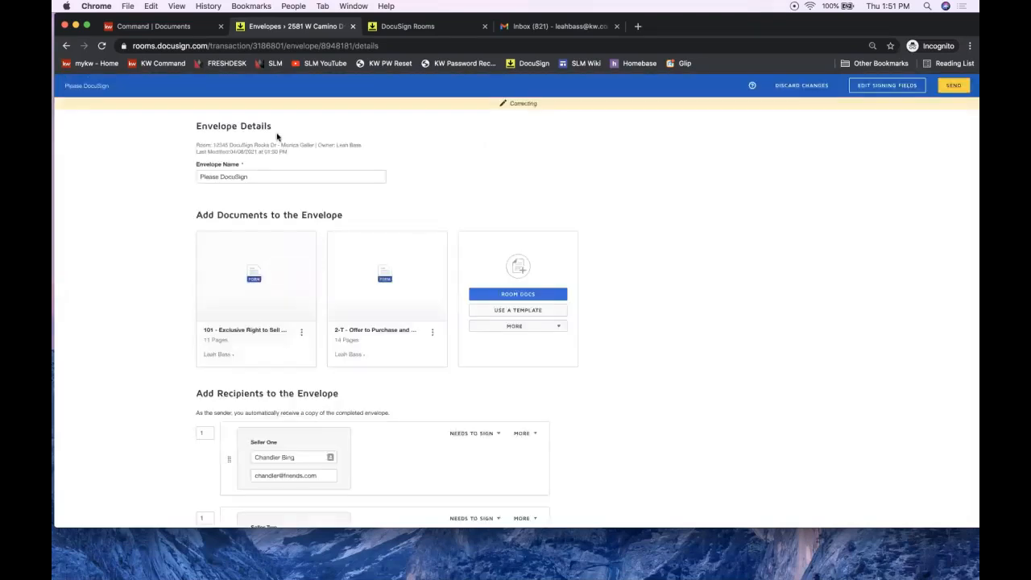
Step: Review the envelope's documents and three recipients on the correction page, then choose Discard Changes
{"action": "scroll", "coordinate": [350, 394], "scroll_direction": "down", "scroll_amount": 6}
{"action": "scroll", "coordinate": [350, 394], "scroll_direction": "up", "scroll_amount": 6}
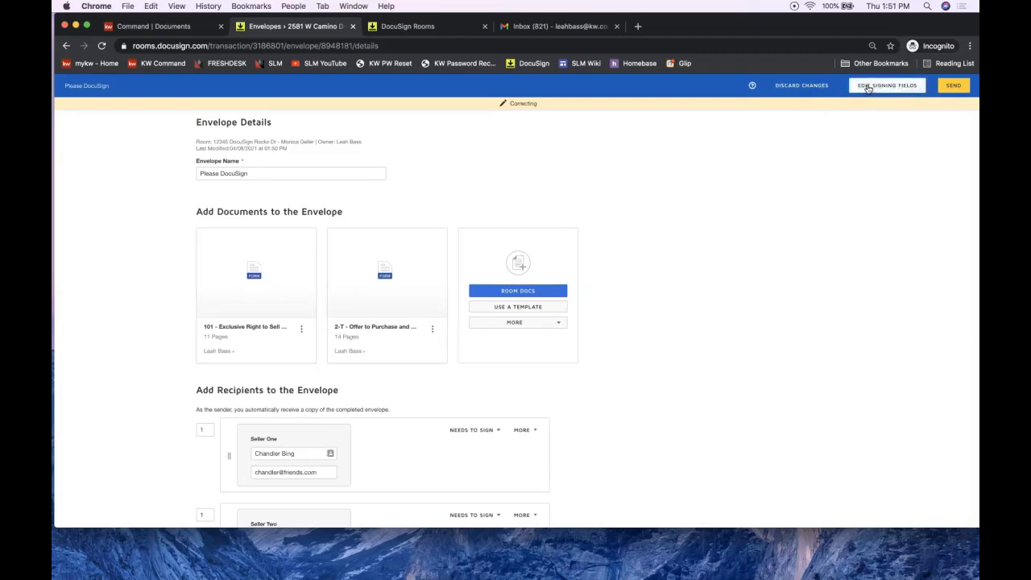
{"action": "scroll", "coordinate": [622, 276], "scroll_direction": "up", "scroll_amount": 2}
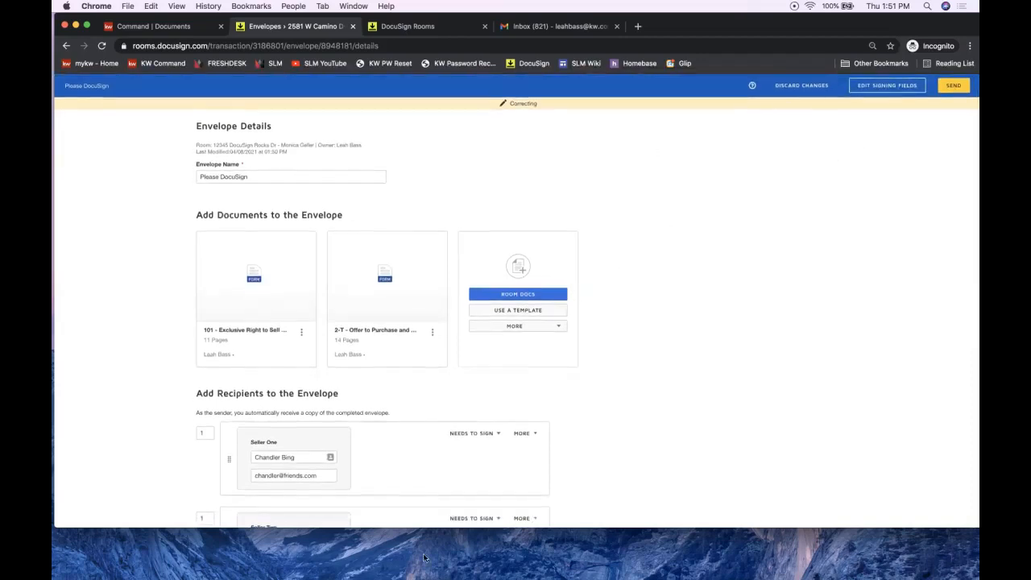
{"action": "scroll", "coordinate": [714, 284], "scroll_direction": "down", "scroll_amount": 5}
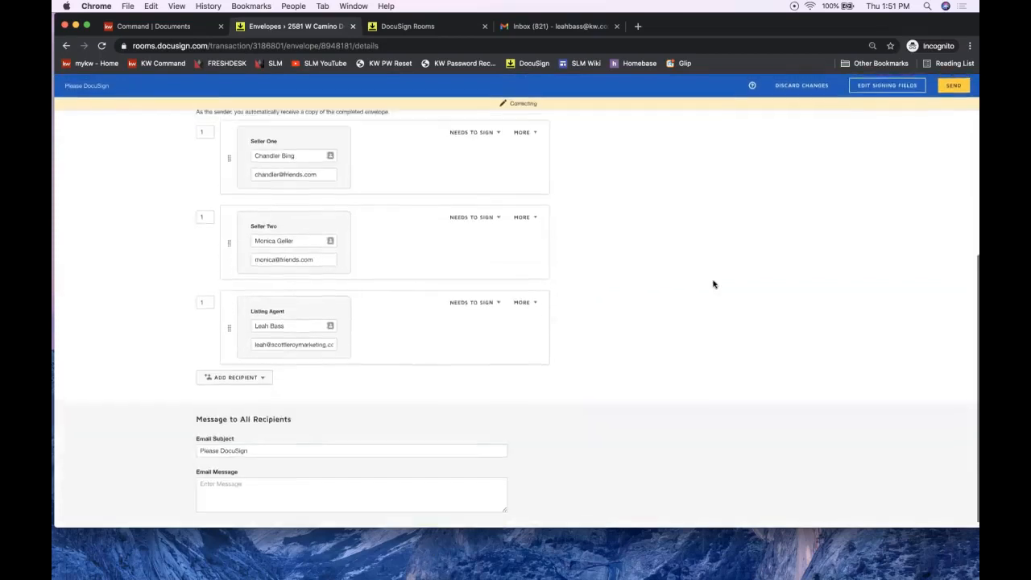
{"action": "scroll", "coordinate": [714, 283], "scroll_direction": "up", "scroll_amount": 5}
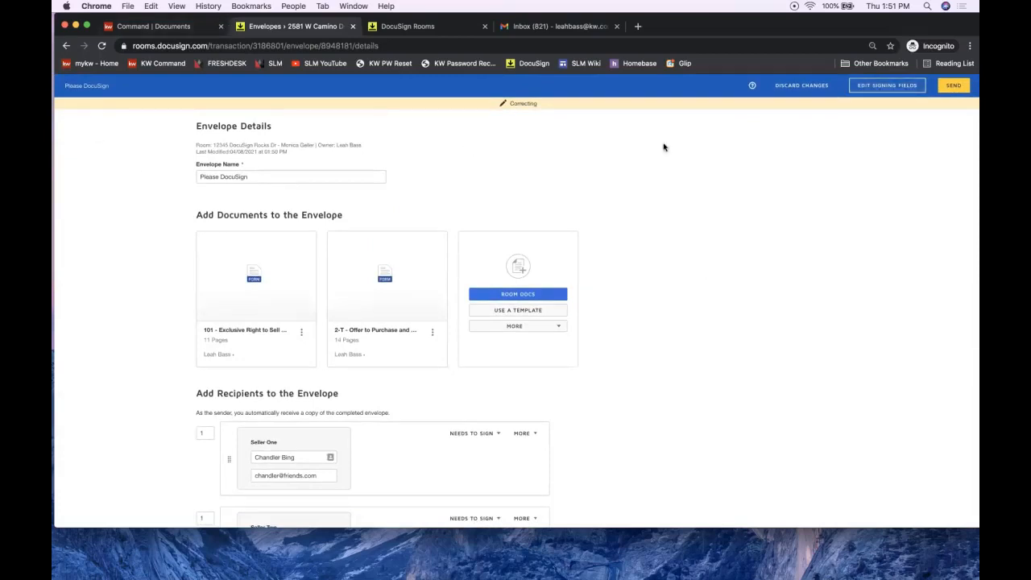
{"action": "left_click", "coordinate": [809, 92]}
Step: Confirm discarding the correction and return to the 12345 DocuSign Rocks Dr room via the dashboard
{"action": "left_click", "coordinate": [457, 153]}
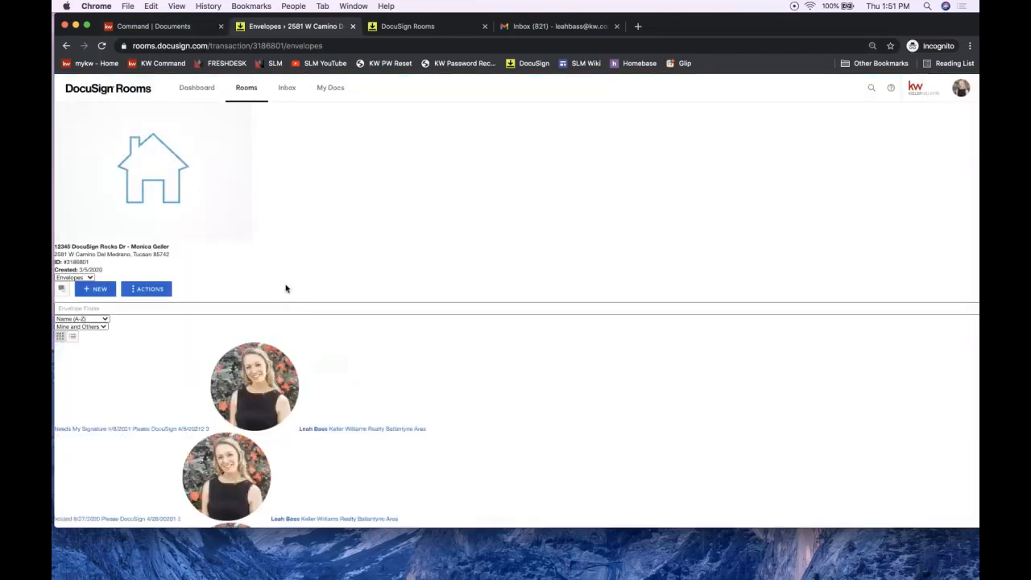
{"action": "left_click", "coordinate": [247, 95]}
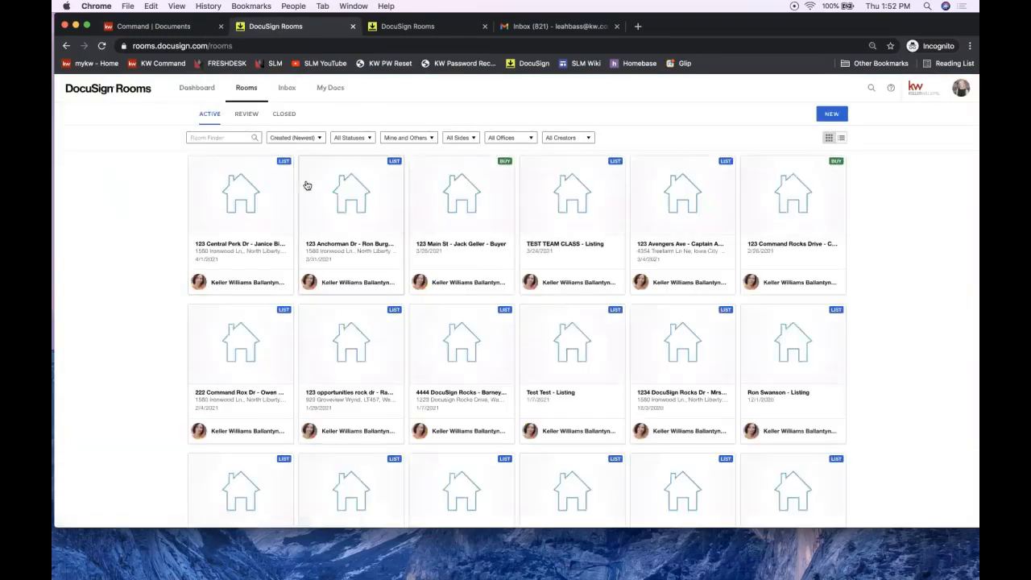
{"action": "left_click", "coordinate": [203, 94]}
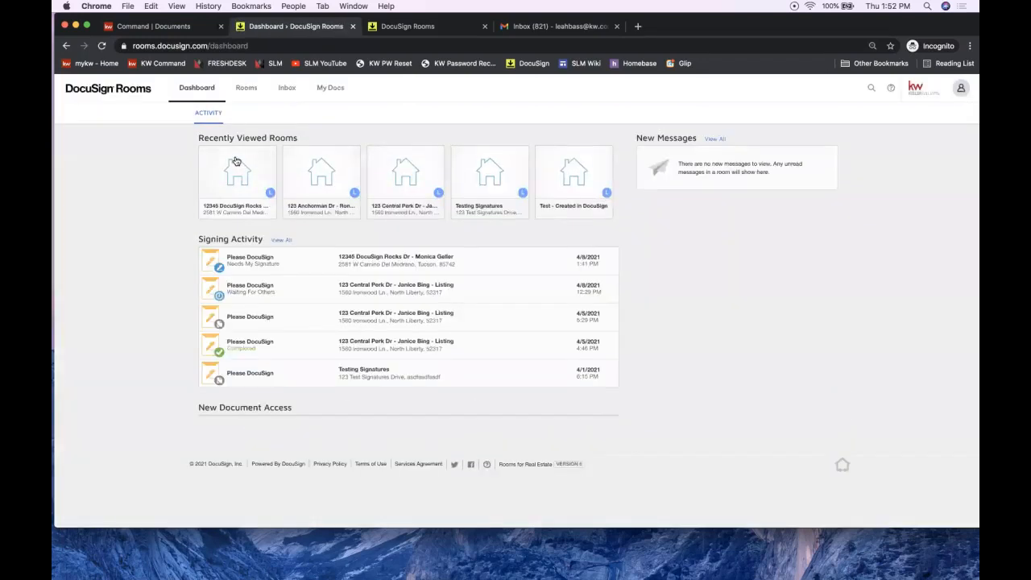
{"action": "left_click", "coordinate": [349, 147]}
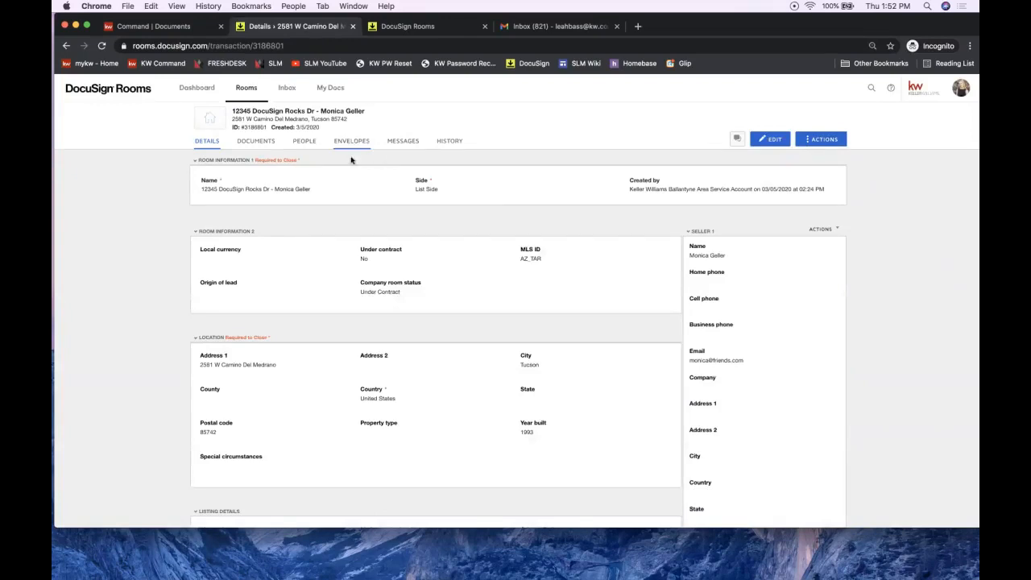
Step: Reopen the Please DocuSign envelope from the room's Envelopes tab and show its More actions
{"action": "left_click", "coordinate": [265, 146]}
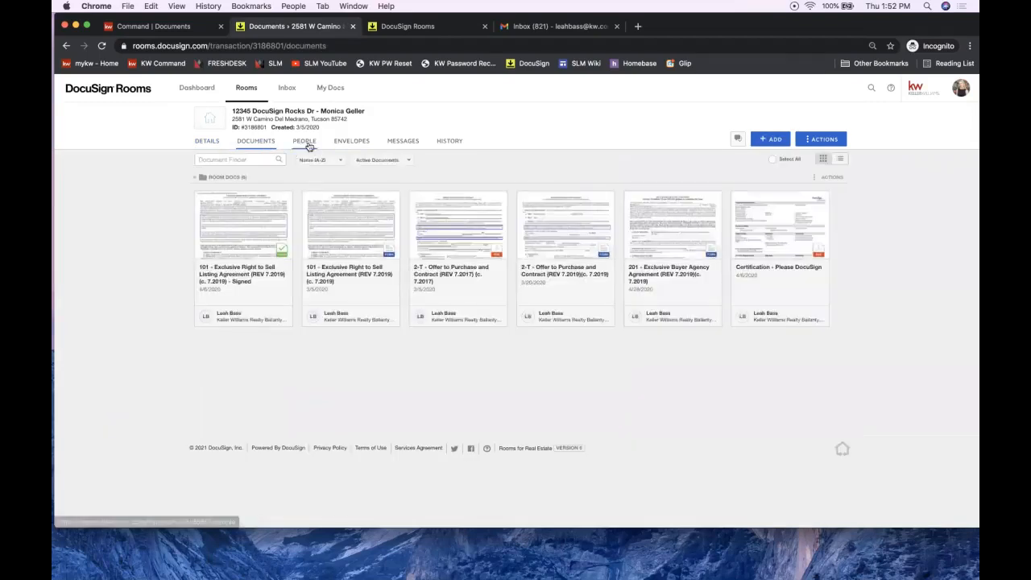
{"action": "left_click", "coordinate": [364, 143]}
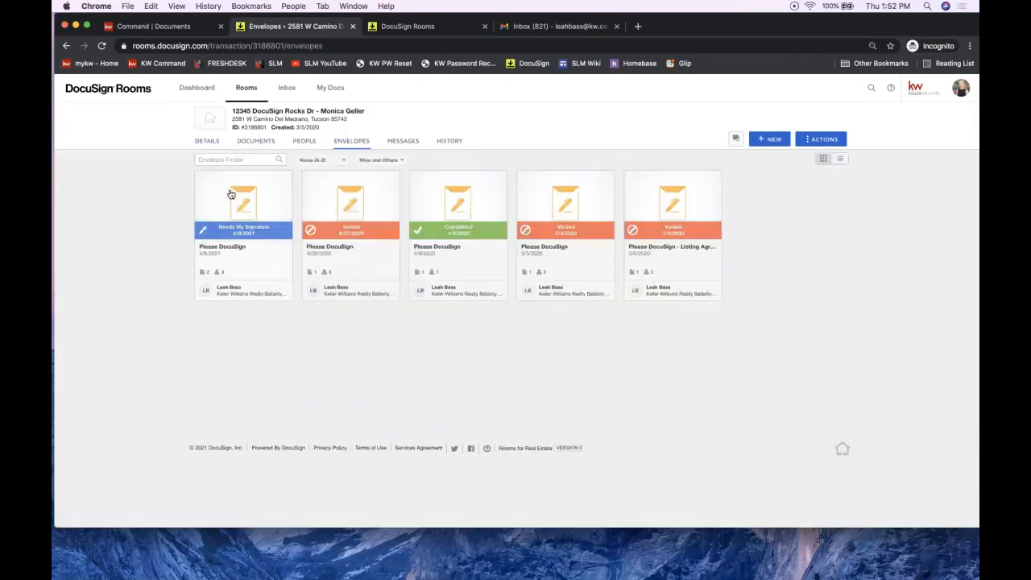
{"action": "left_click", "coordinate": [220, 234]}
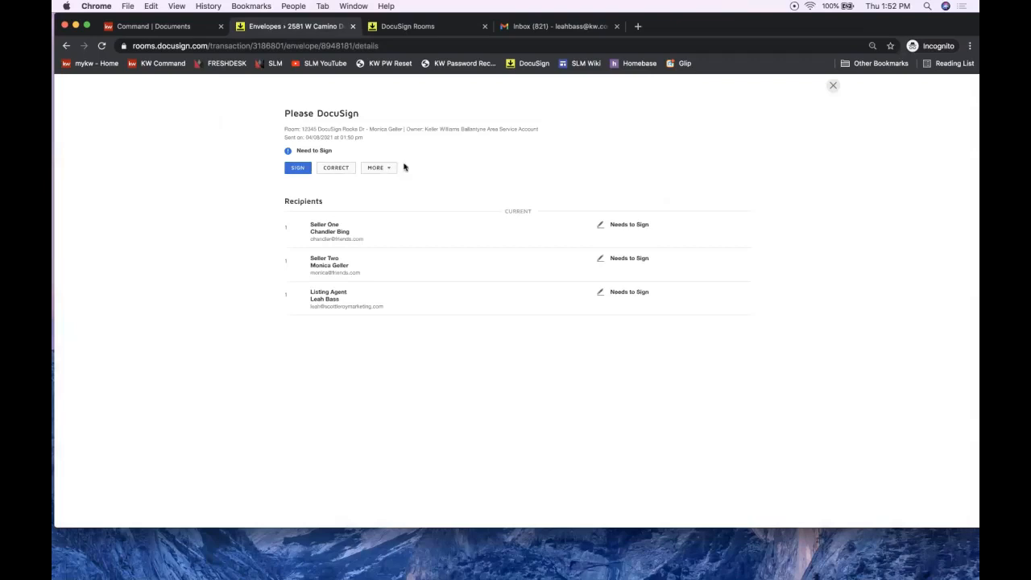
{"action": "left_click", "coordinate": [377, 167]}
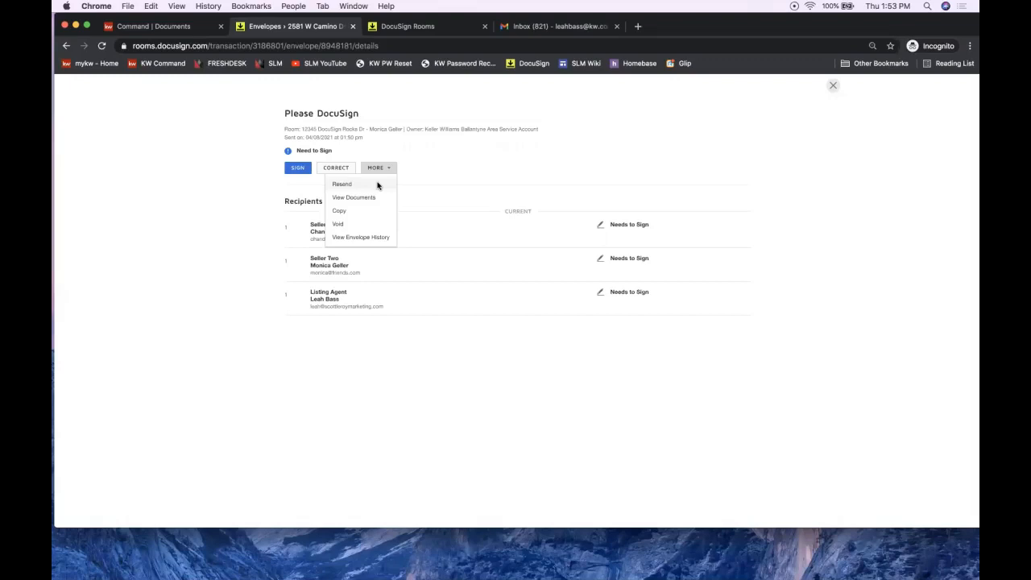
Step: Recheck the envelope's More actions list, then close the envelope details
{"action": "left_click", "coordinate": [446, 147]}
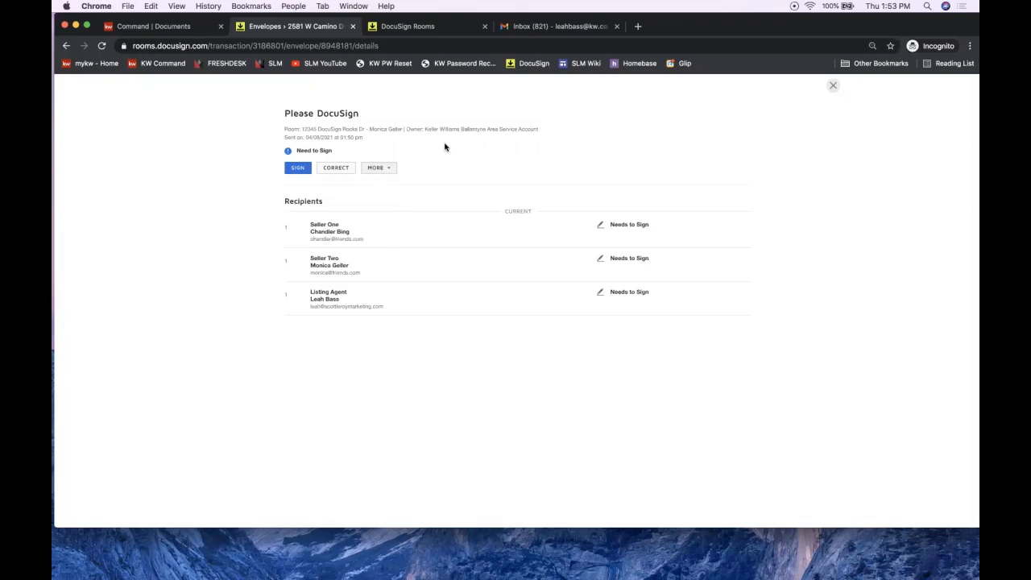
{"action": "left_click", "coordinate": [385, 172]}
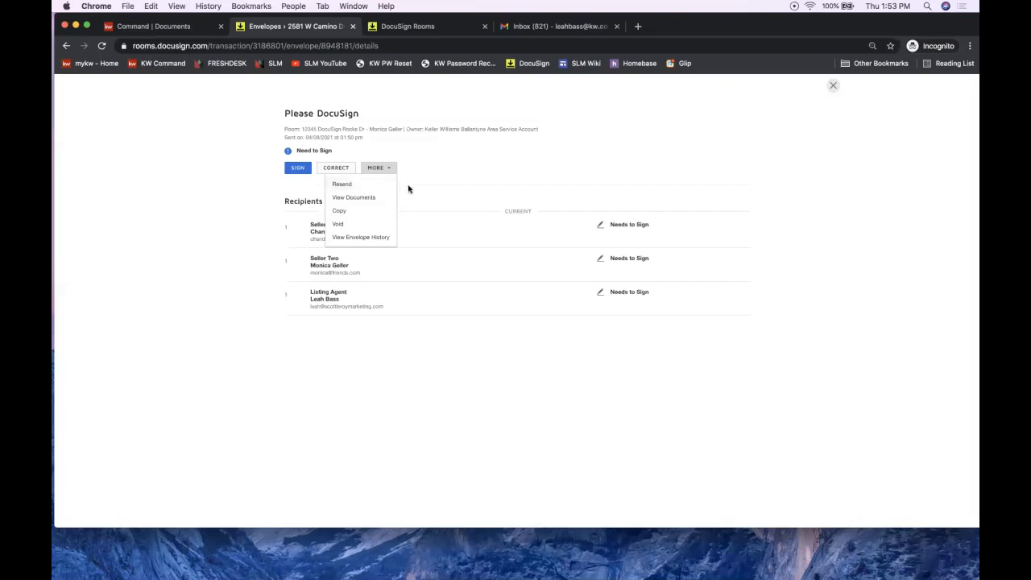
{"action": "left_click", "coordinate": [434, 185]}
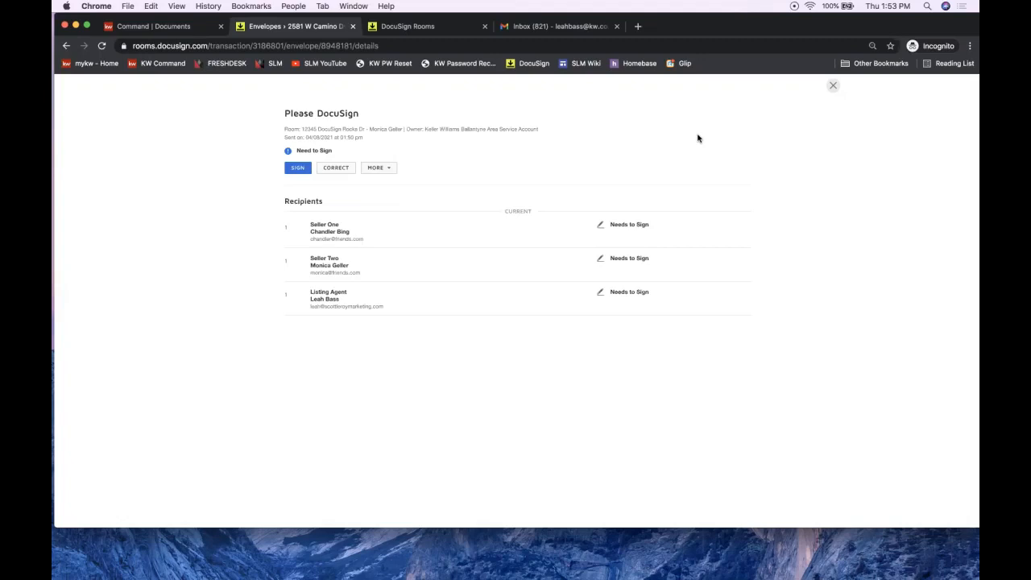
{"action": "left_click", "coordinate": [834, 86]}
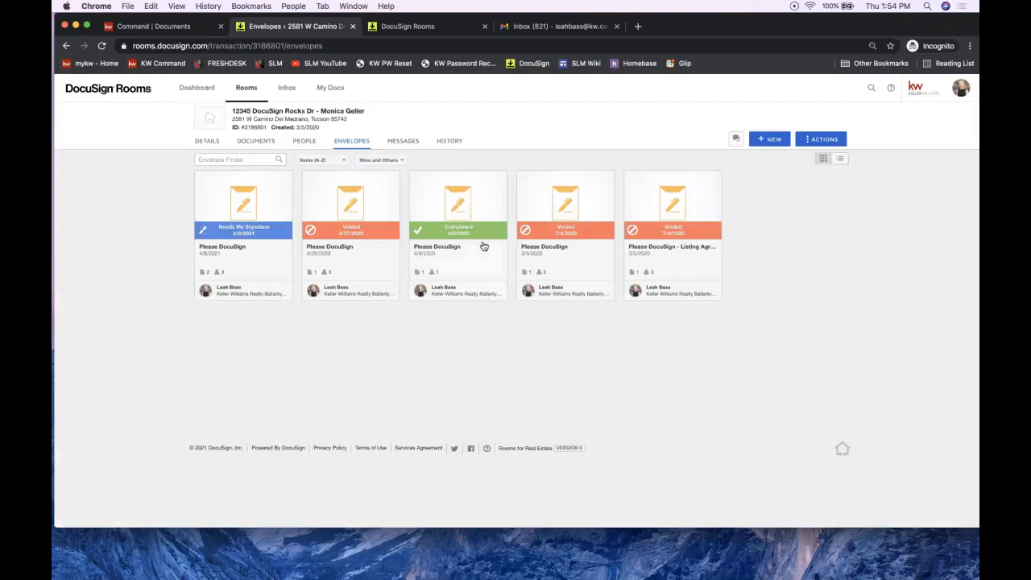
Step: Switch the 12345 DocuSign Rocks Dr room to its Documents tab
{"action": "left_click", "coordinate": [270, 148]}
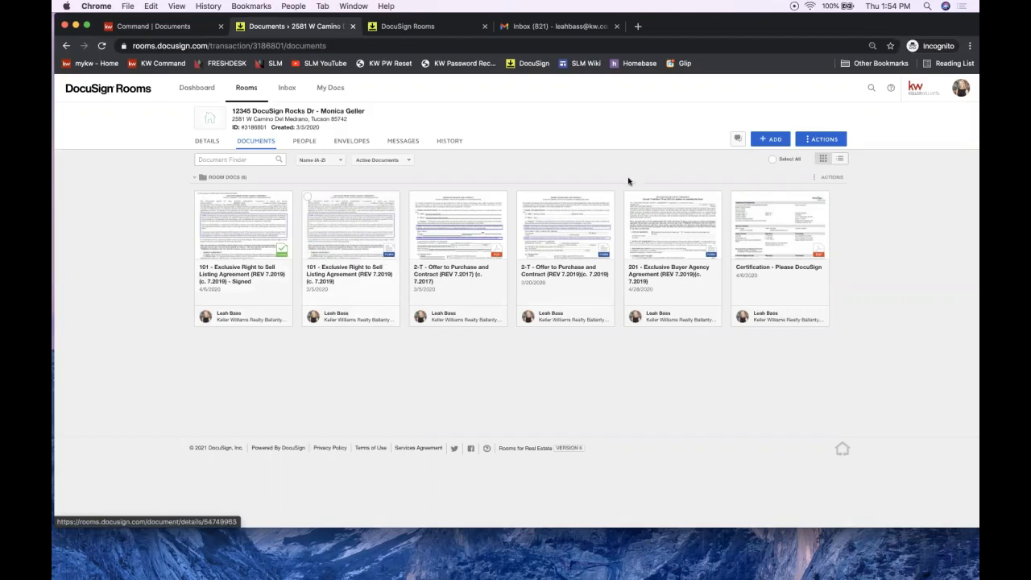
{"action": "left_click", "coordinate": [775, 139]}
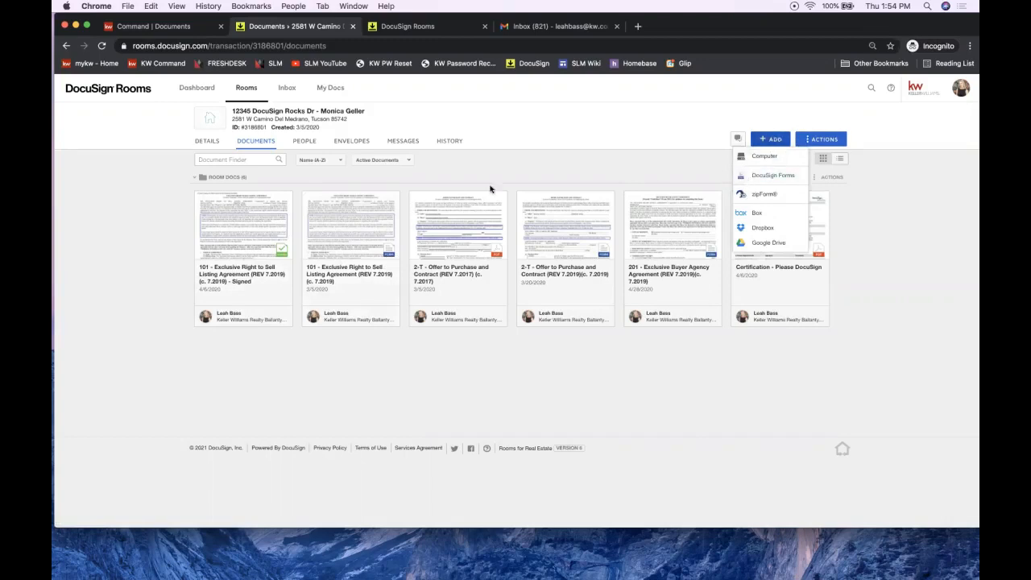
{"action": "left_click", "coordinate": [433, 181]}
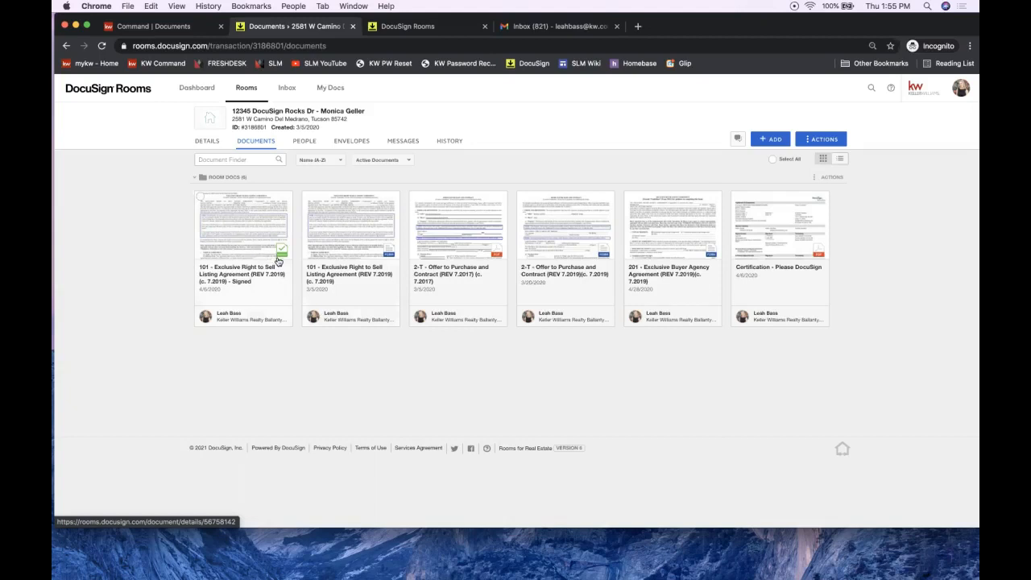
{"action": "left_click", "coordinate": [240, 247]}
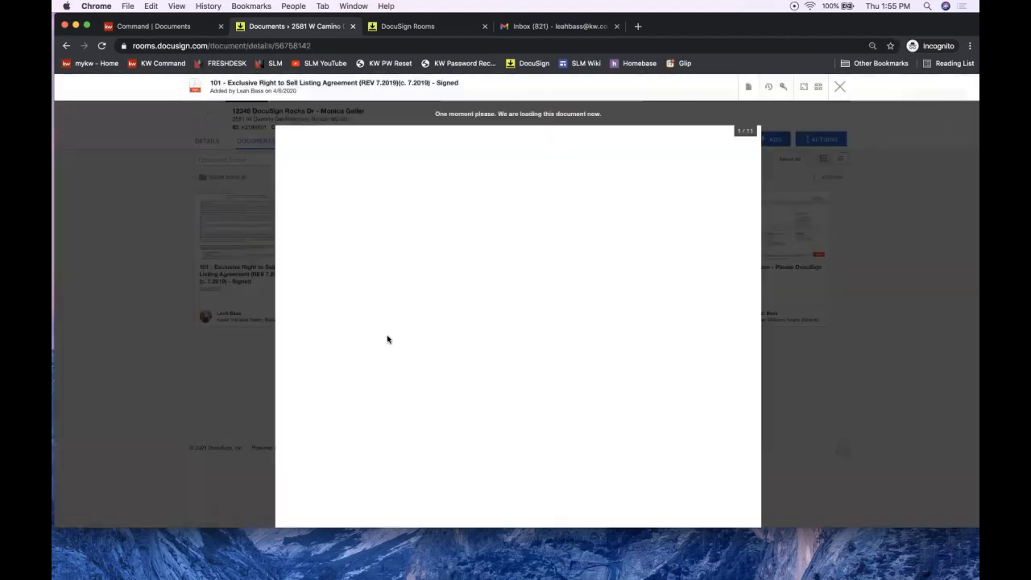
{"action": "scroll", "coordinate": [387, 340], "scroll_direction": "down", "scroll_amount": 5}
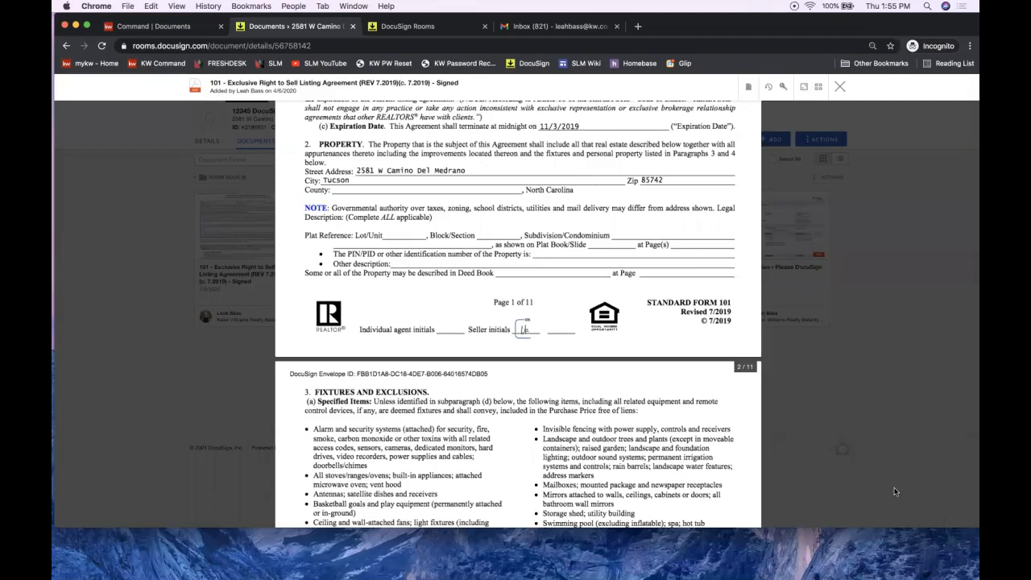
{"action": "left_click", "coordinate": [840, 86]}
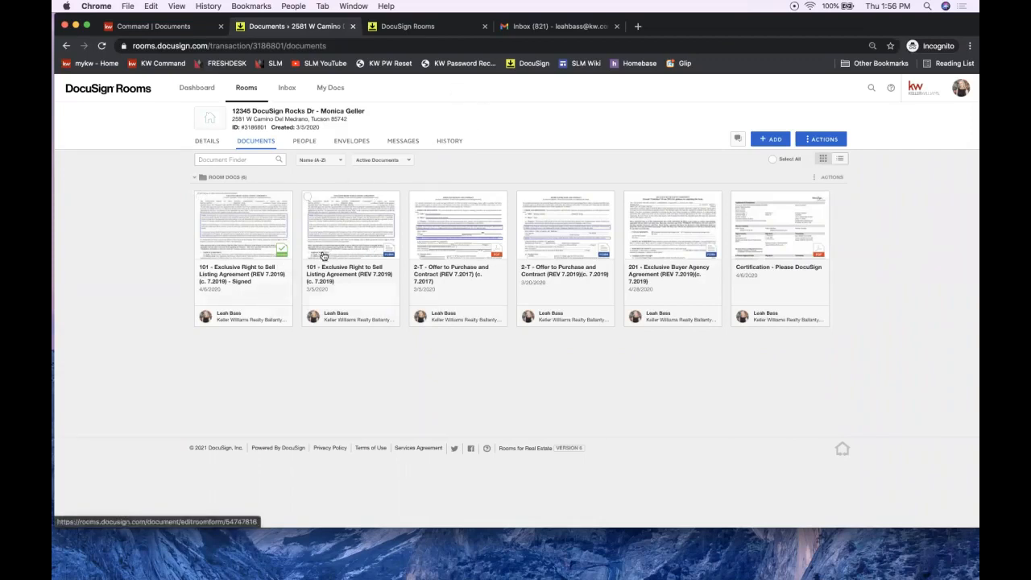
Step: Browse the NC Listing File group in the DocuSign Forms Group library, then cancel without adding forms
{"action": "left_click", "coordinate": [308, 199]}
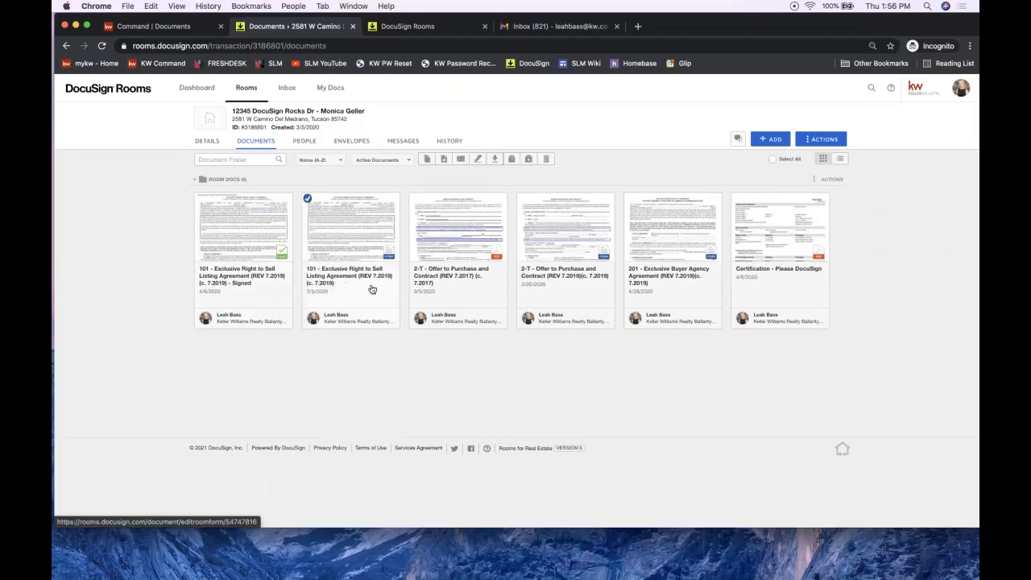
{"action": "left_click", "coordinate": [308, 199]}
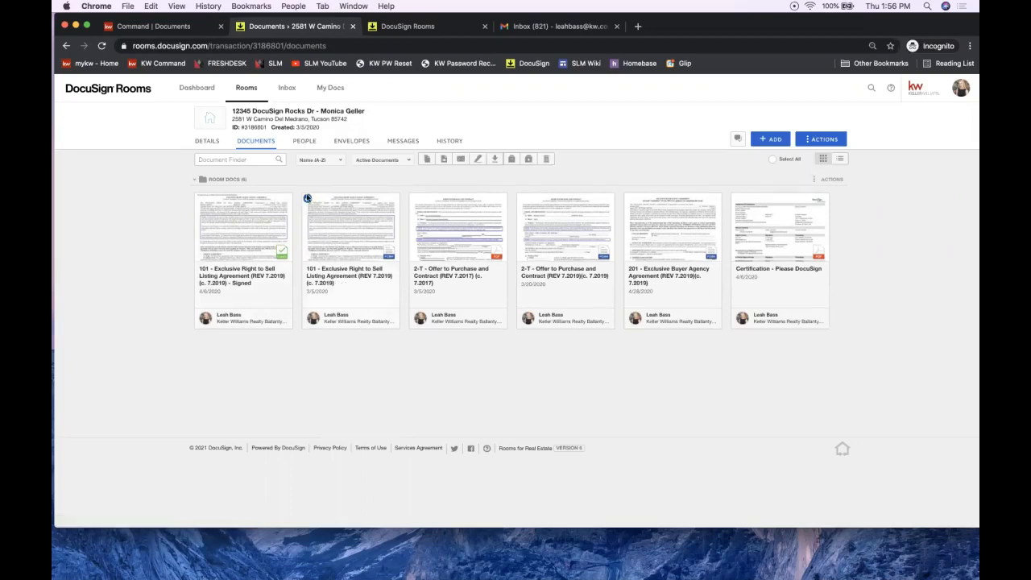
{"action": "left_click", "coordinate": [769, 145]}
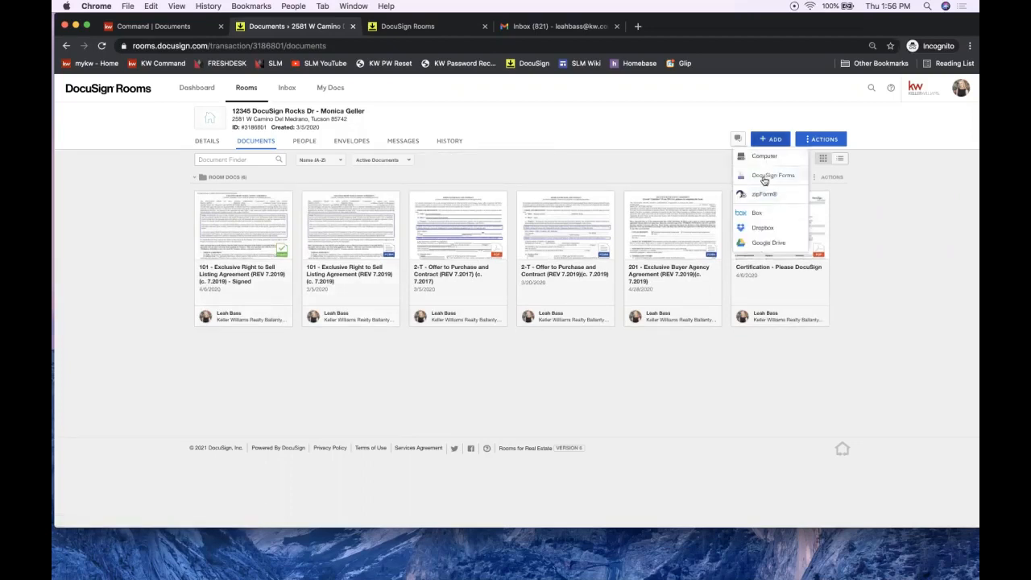
{"action": "left_click", "coordinate": [768, 175]}
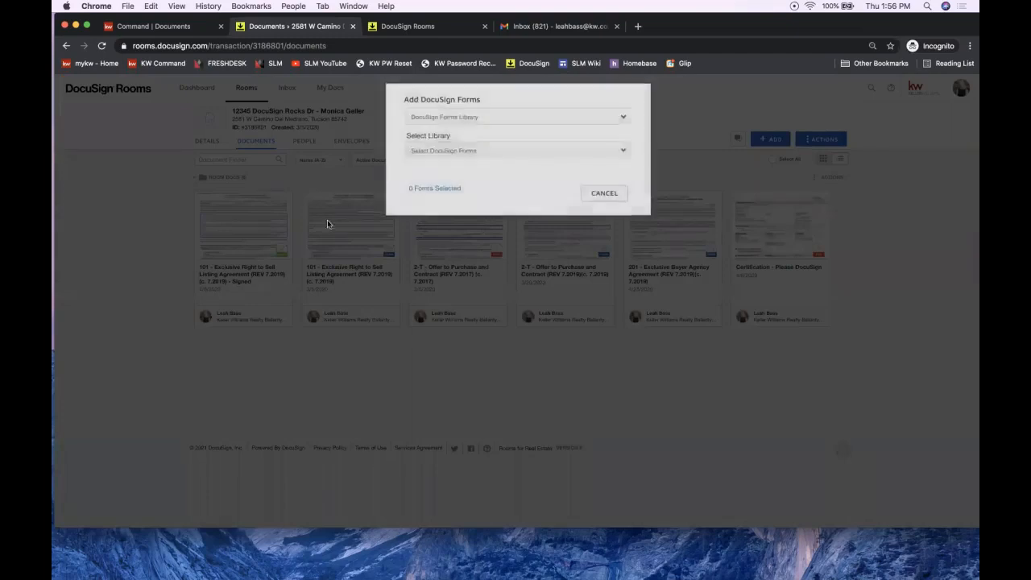
{"action": "left_click", "coordinate": [448, 119]}
{"action": "left_click", "coordinate": [451, 127]}
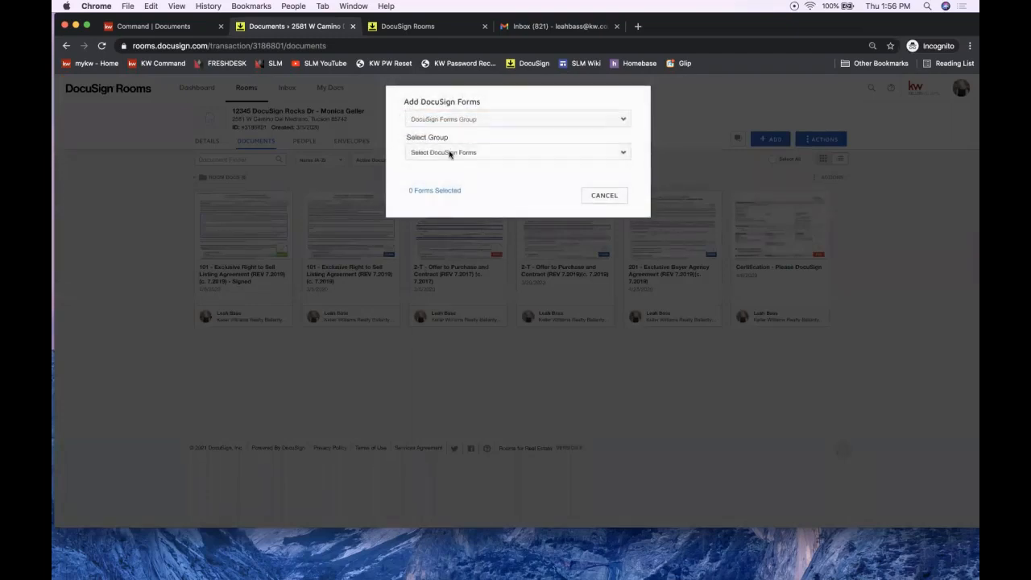
{"action": "left_click", "coordinate": [448, 153]}
{"action": "left_click", "coordinate": [457, 180]}
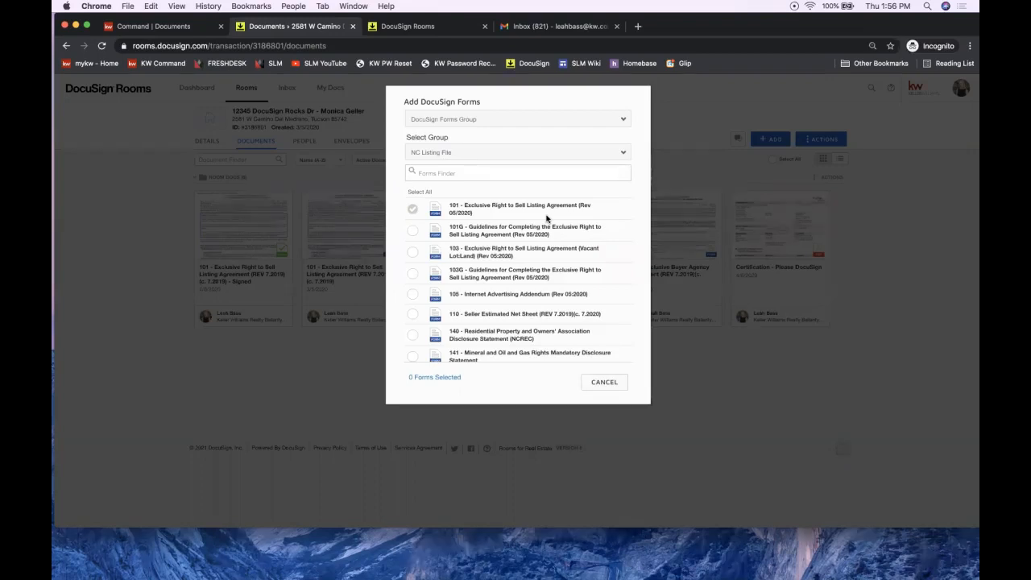
{"action": "left_click", "coordinate": [604, 383]}
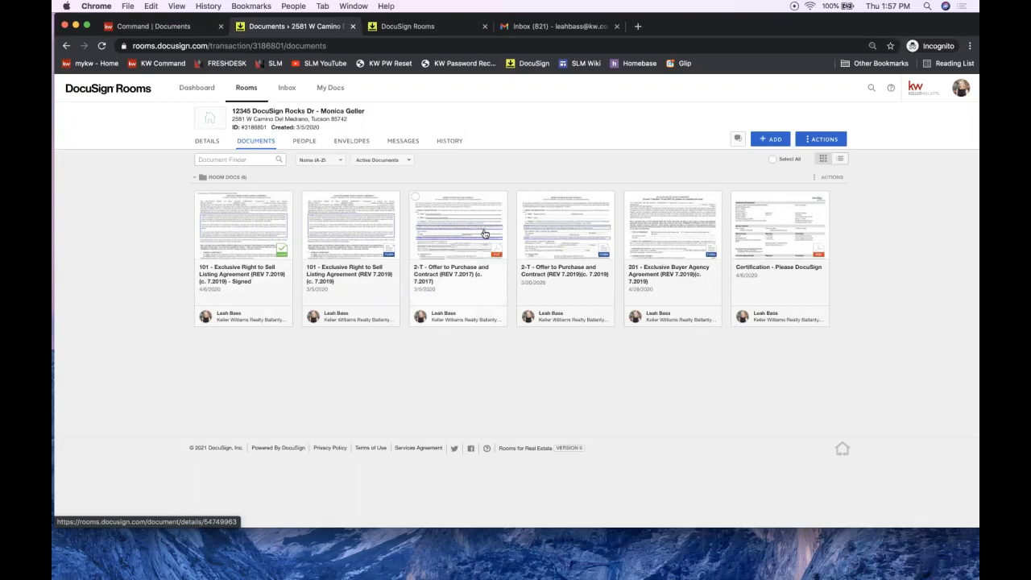
{"action": "left_click", "coordinate": [439, 215]}
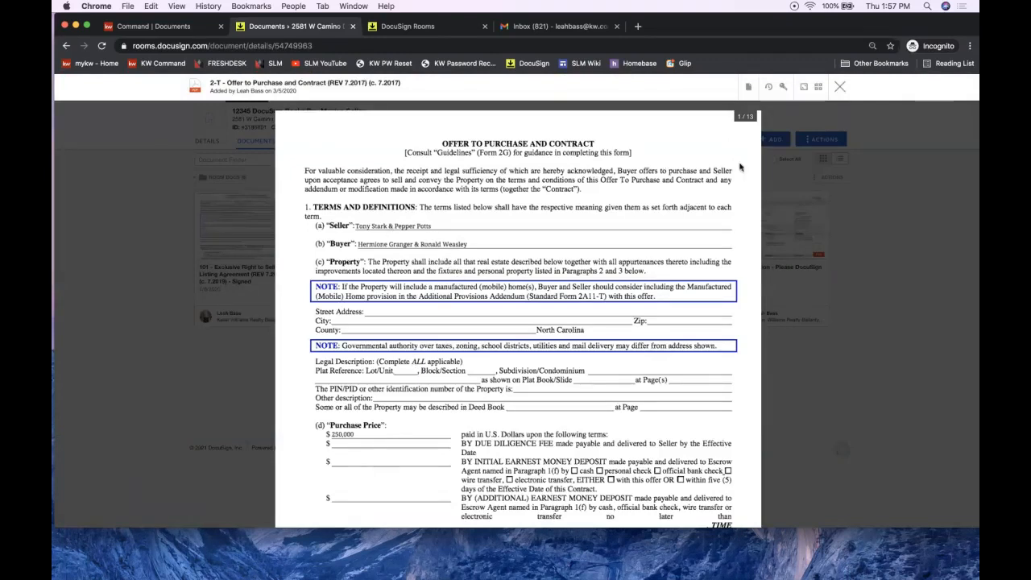
{"action": "left_click", "coordinate": [839, 88]}
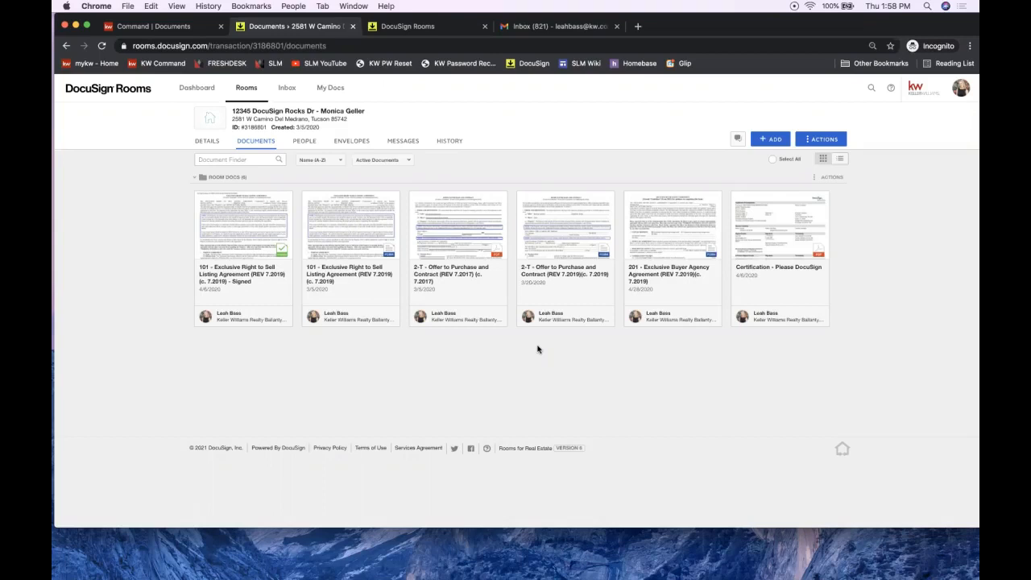
{"action": "left_click", "coordinate": [770, 142]}
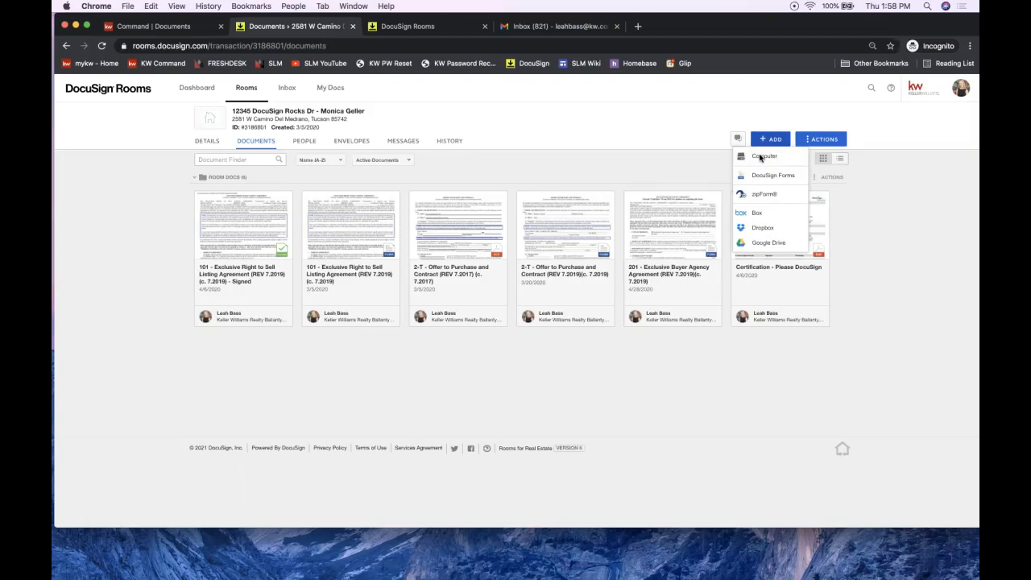
{"action": "left_click", "coordinate": [776, 155]}
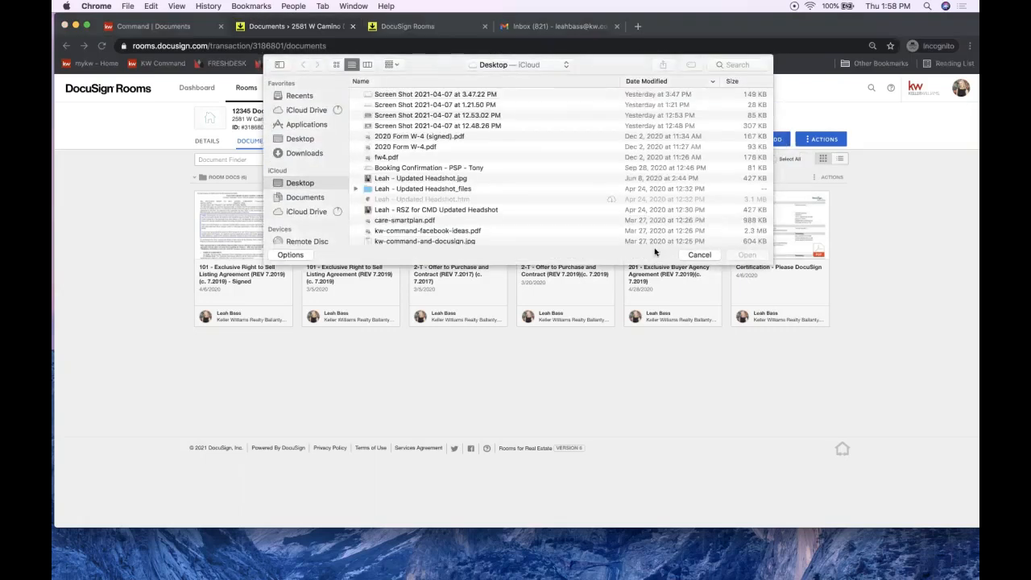
{"action": "left_click", "coordinate": [321, 154]}
{"action": "left_click", "coordinate": [300, 138]}
{"action": "scroll", "coordinate": [467, 172], "scroll_direction": "down", "scroll_amount": 10}
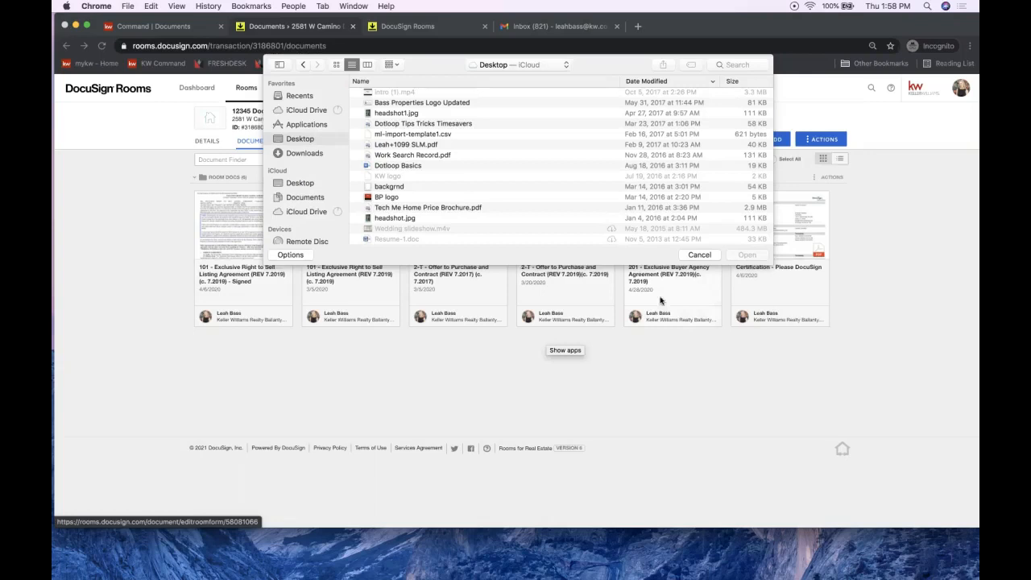
{"action": "left_click", "coordinate": [698, 255]}
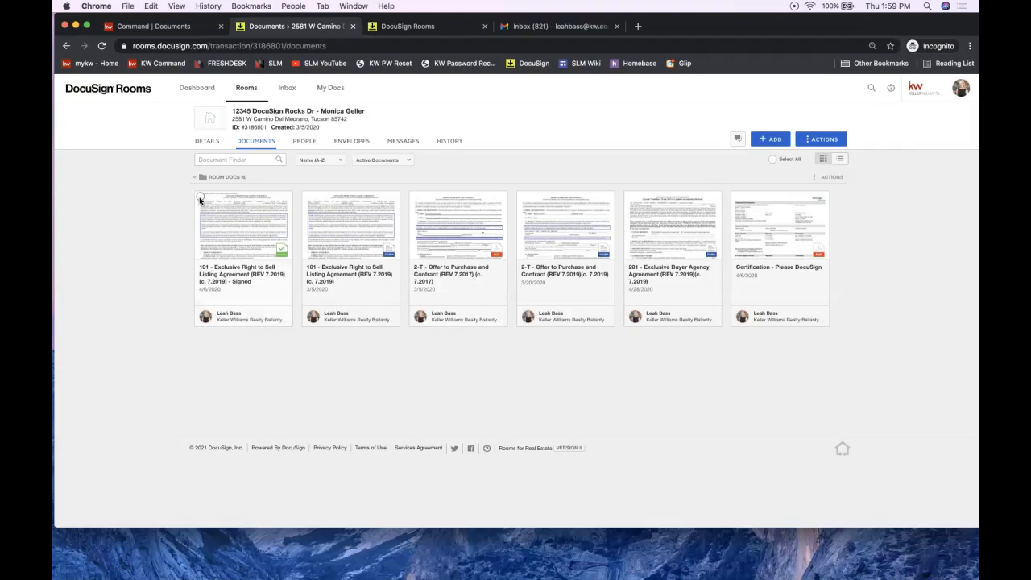
Step: Go to the room's Envelopes tab and start a new envelope
{"action": "left_click", "coordinate": [351, 142]}
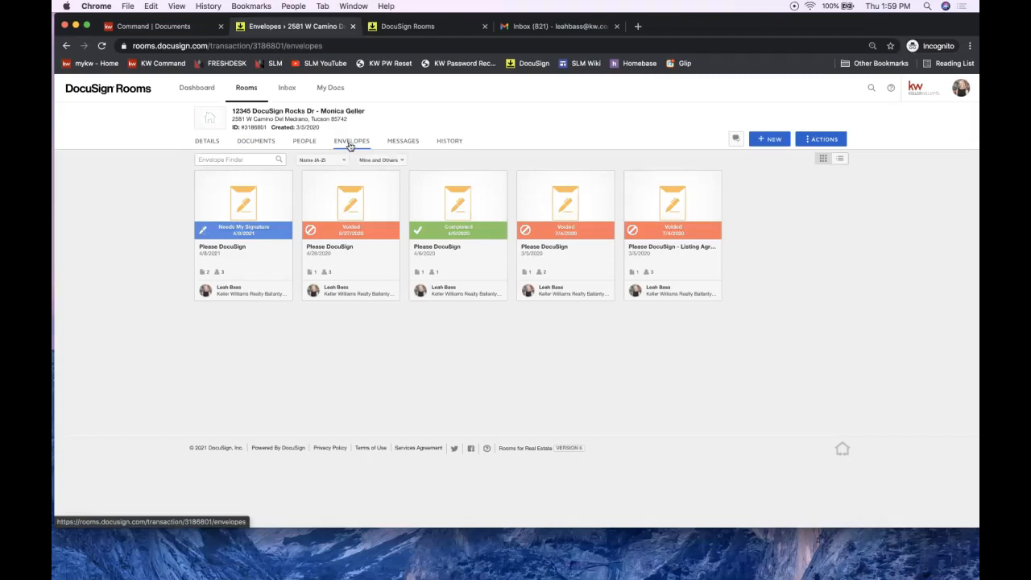
{"action": "left_click", "coordinate": [772, 140]}
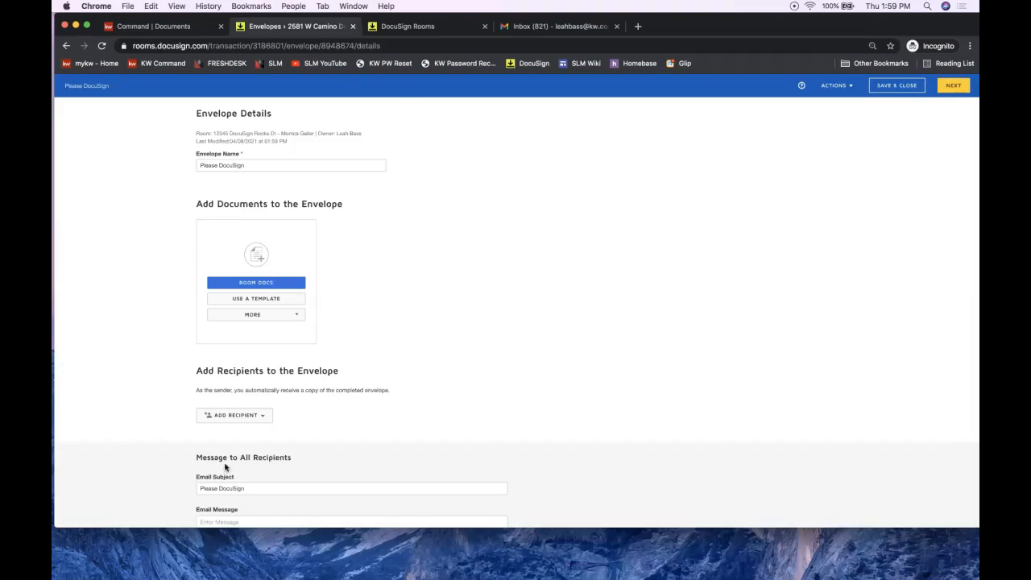
Step: Add the room's 14-page 2-T Offer to Purchase and Contract (REV 7.2019) to the envelope
{"action": "left_click", "coordinate": [244, 286]}
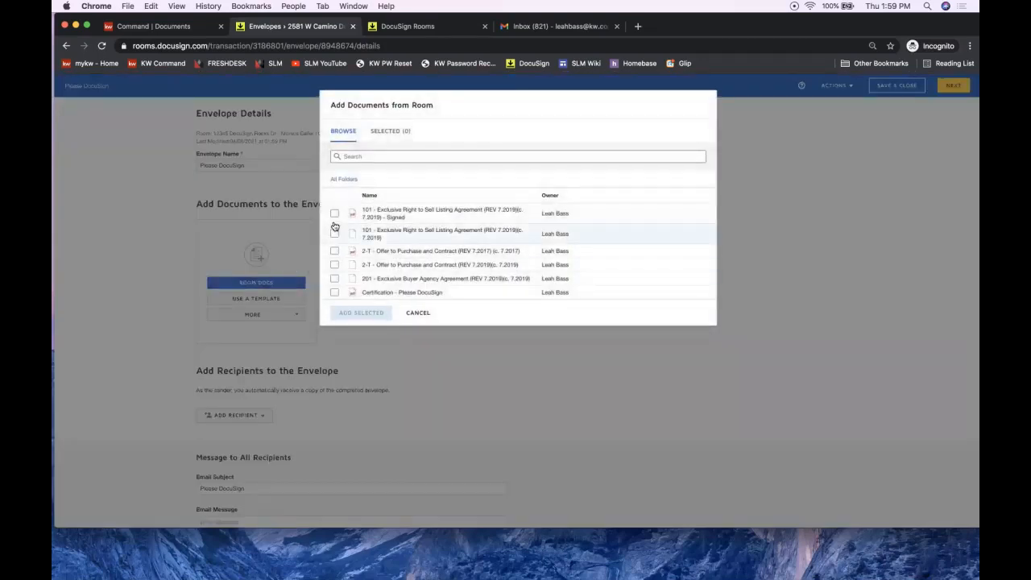
{"action": "left_click", "coordinate": [335, 266]}
{"action": "left_click", "coordinate": [334, 266]}
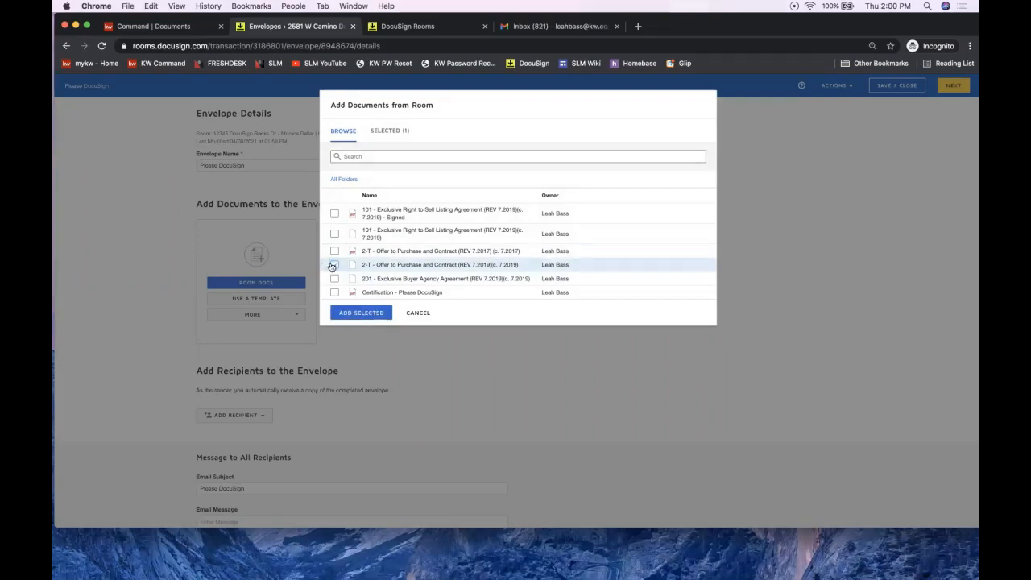
{"action": "left_click", "coordinate": [334, 265]}
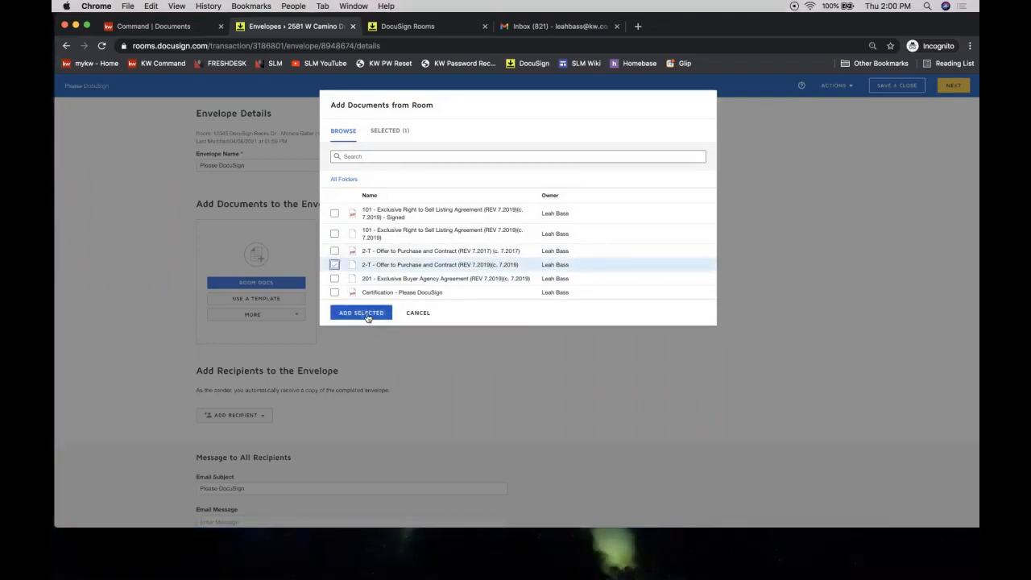
{"action": "left_click", "coordinate": [365, 314]}
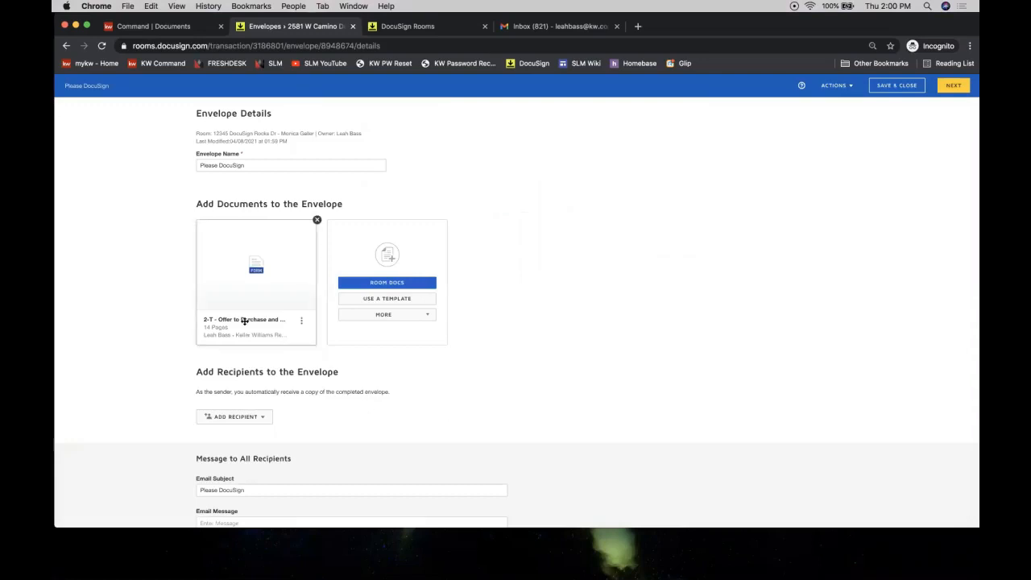
{"action": "mouse_move", "coordinate": [246, 300]}
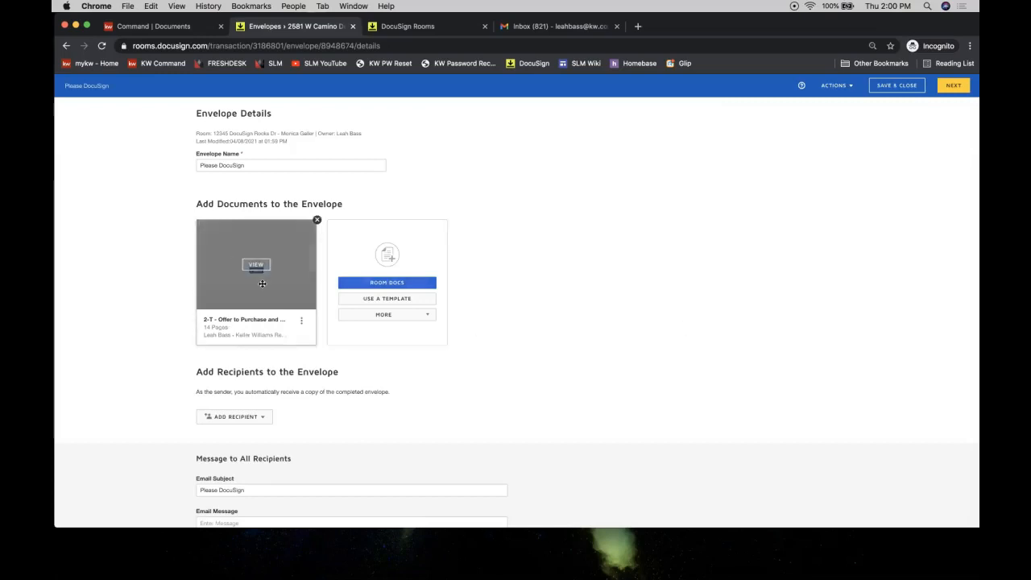
{"action": "scroll", "coordinate": [261, 284], "scroll_direction": "down", "scroll_amount": 1}
{"action": "left_click", "coordinate": [262, 372]}
{"action": "left_click", "coordinate": [256, 388]}
Step: Add the 2-T Offer to Purchase and Contract (REV 7.2017) from Room Docs to the envelope
{"action": "left_click", "coordinate": [231, 297]}
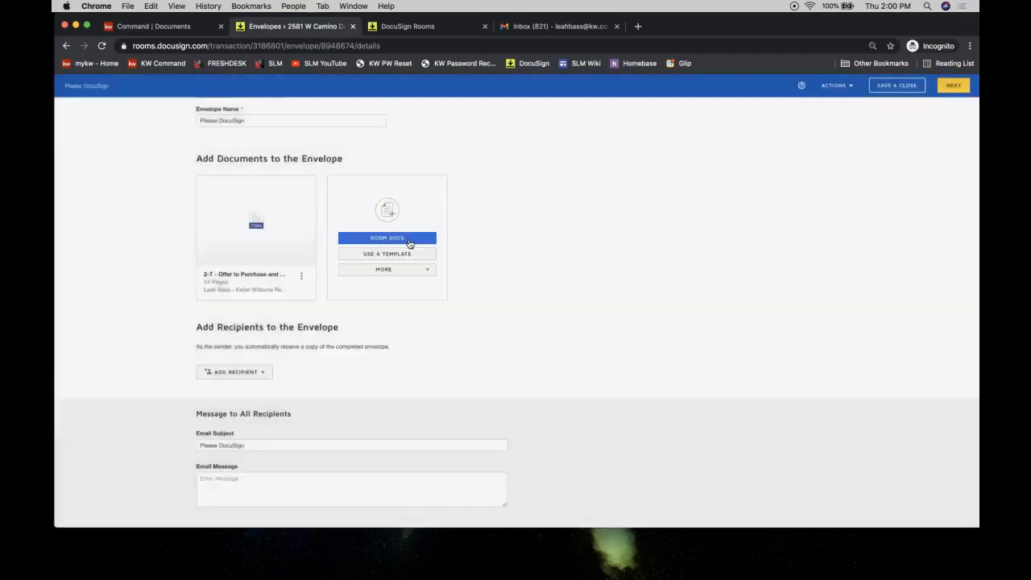
{"action": "left_click", "coordinate": [381, 254]}
{"action": "left_click", "coordinate": [403, 219]}
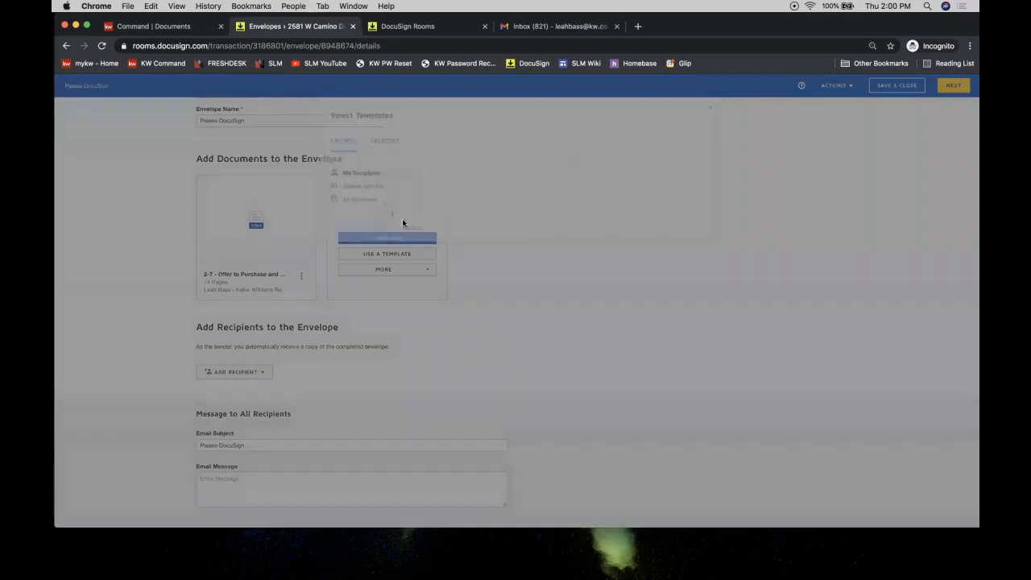
{"action": "left_click", "coordinate": [393, 239]}
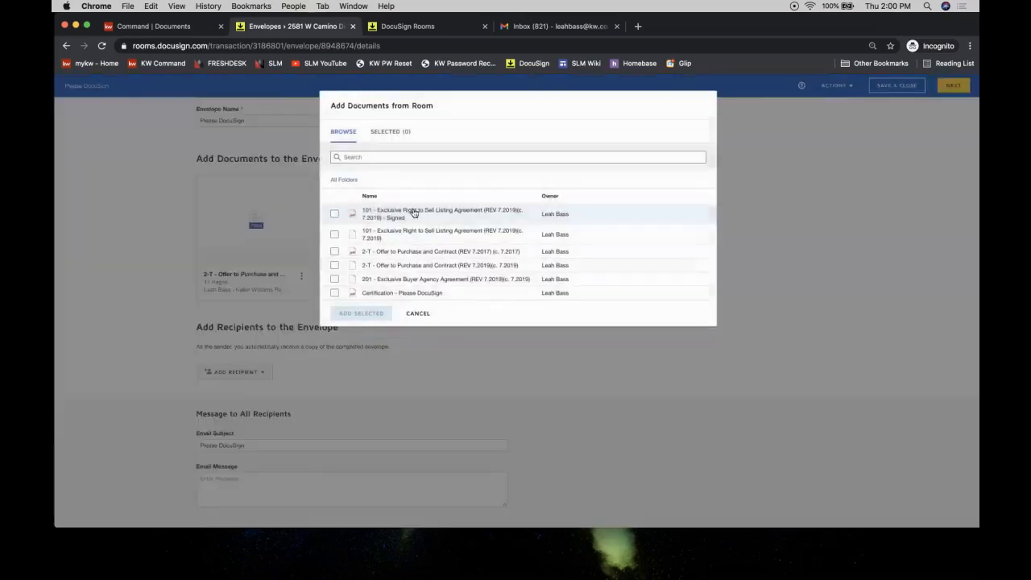
{"action": "left_click", "coordinate": [335, 251]}
{"action": "left_click", "coordinate": [361, 313]}
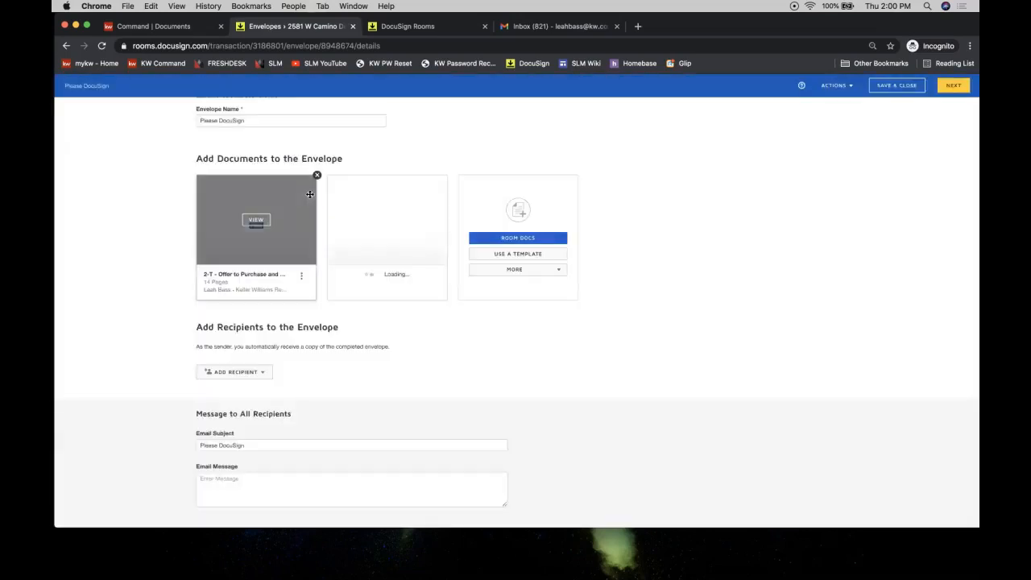
Step: Remove the earlier 14-page REV 7.2019 contract from the envelope
{"action": "left_click", "coordinate": [316, 177]}
{"action": "left_click", "coordinate": [467, 152]}
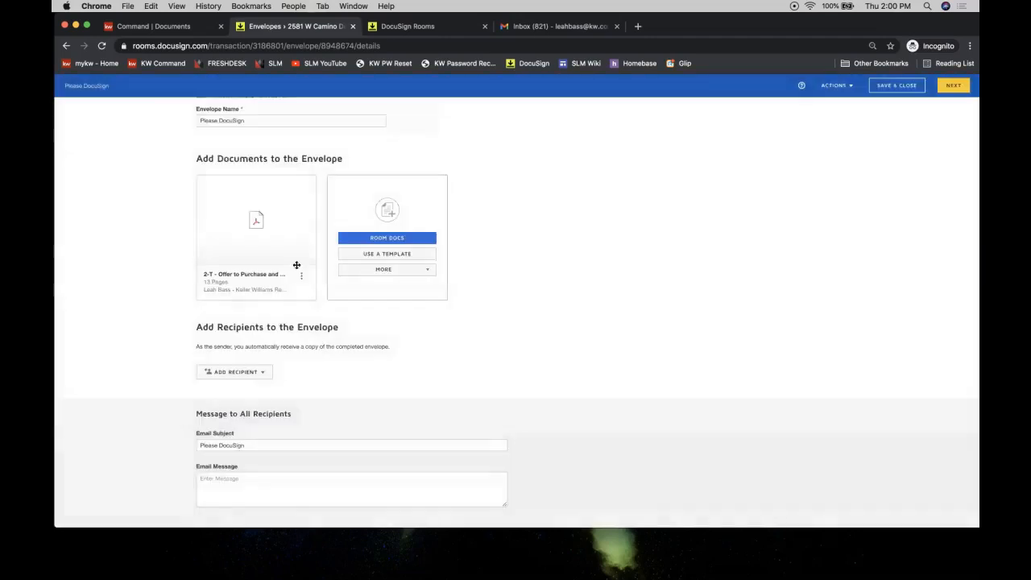
{"action": "left_click", "coordinate": [239, 375]}
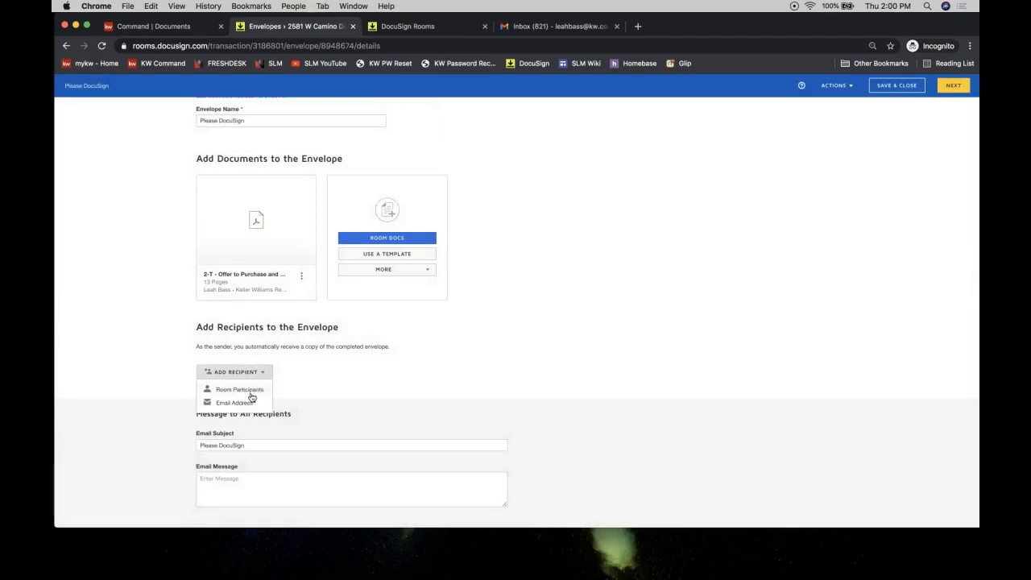
Step: Add the Seller 1 and Seller 2 room participants as envelope recipients who need to sign
{"action": "left_click", "coordinate": [252, 393]}
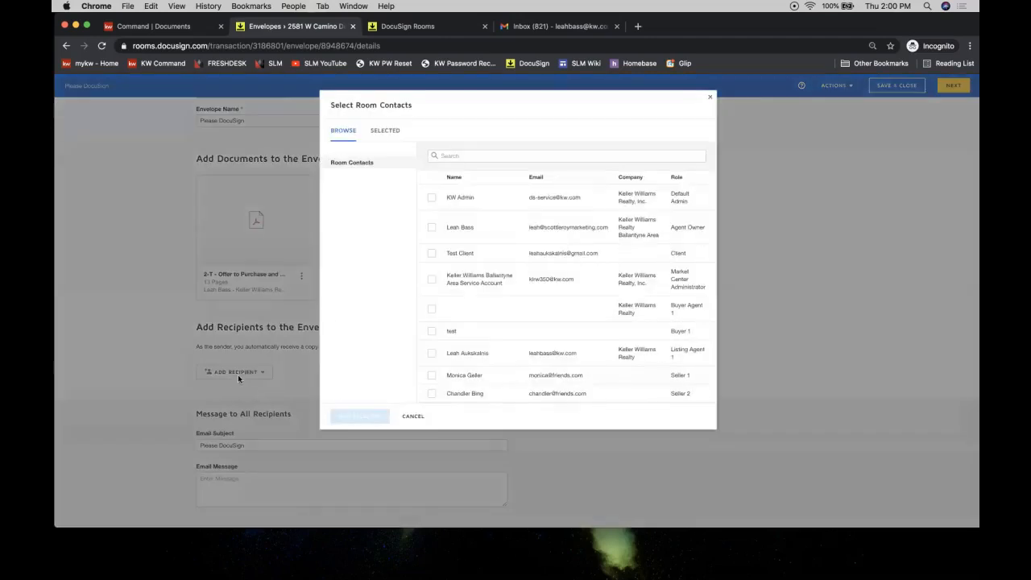
{"action": "left_click", "coordinate": [415, 416]}
{"action": "left_click", "coordinate": [234, 372]}
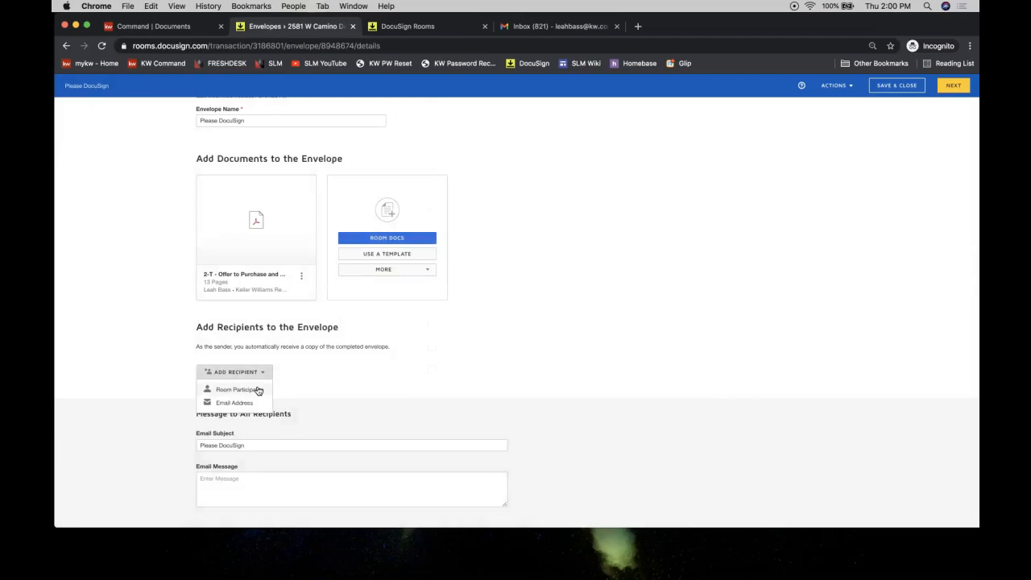
{"action": "left_click", "coordinate": [257, 390]}
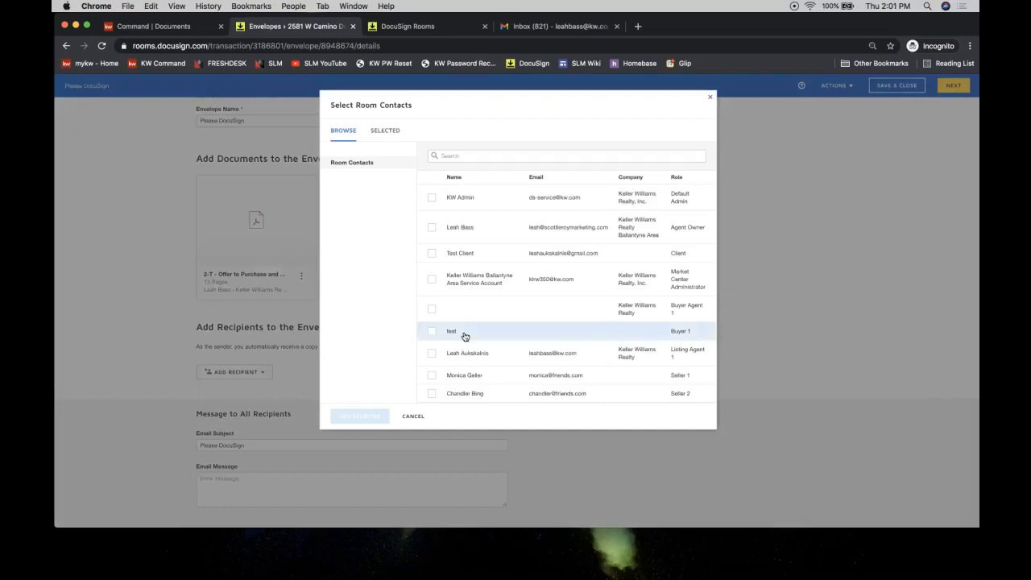
{"action": "left_click", "coordinate": [432, 375]}
{"action": "left_click", "coordinate": [432, 393]}
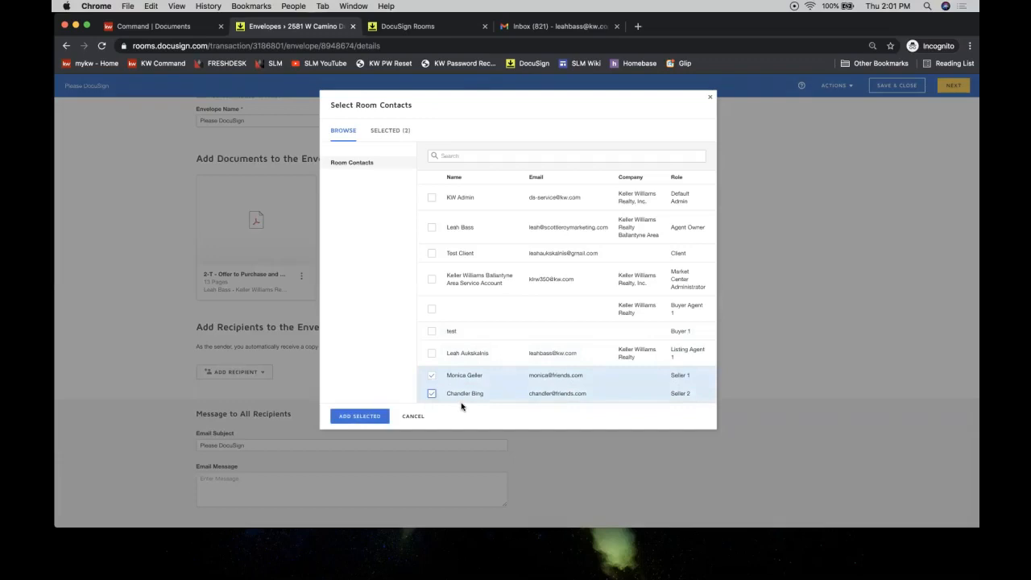
{"action": "left_click", "coordinate": [360, 415]}
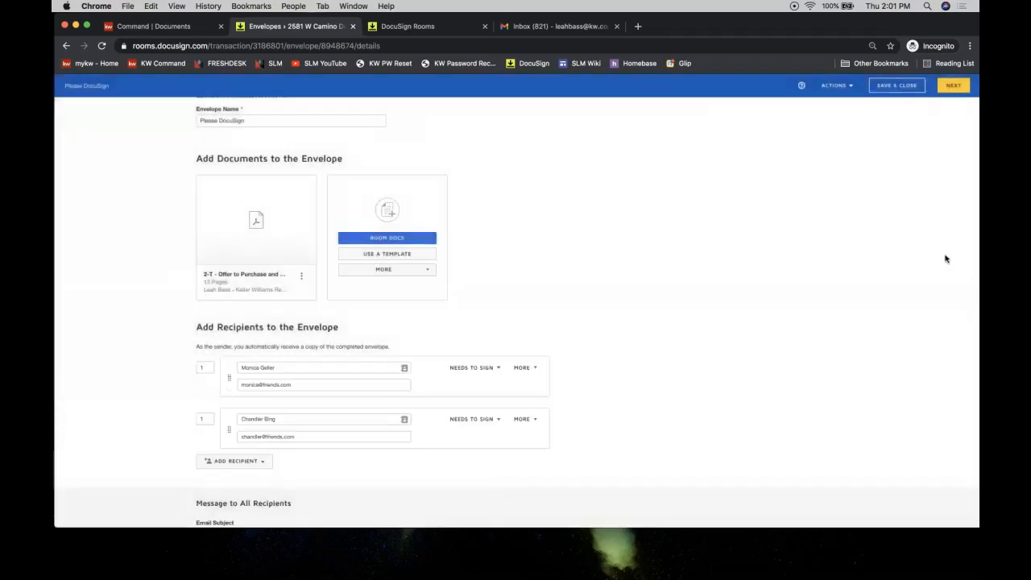
{"action": "left_click", "coordinate": [953, 94]}
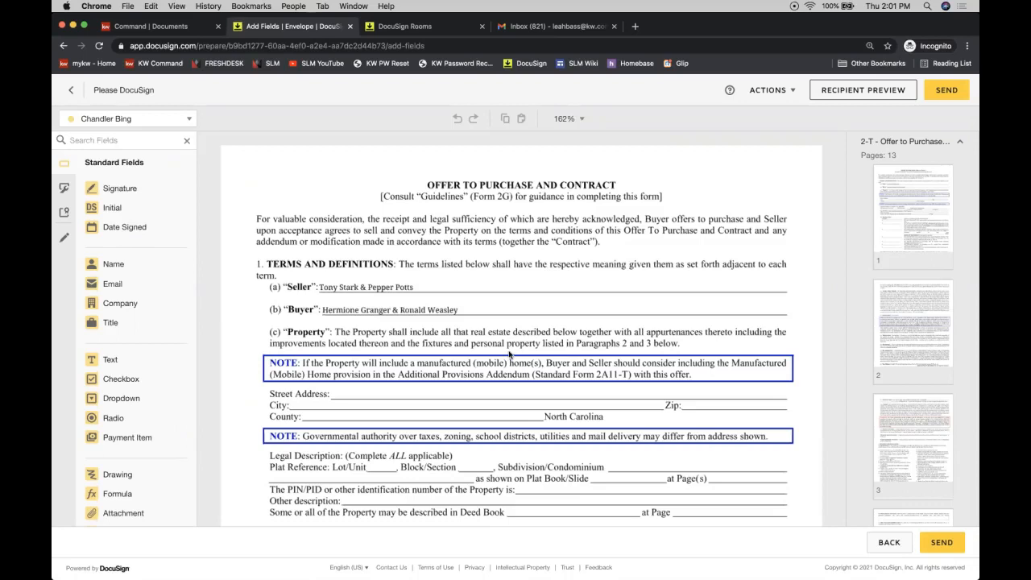
{"action": "scroll", "coordinate": [510, 354], "scroll_direction": "down", "scroll_amount": 10}
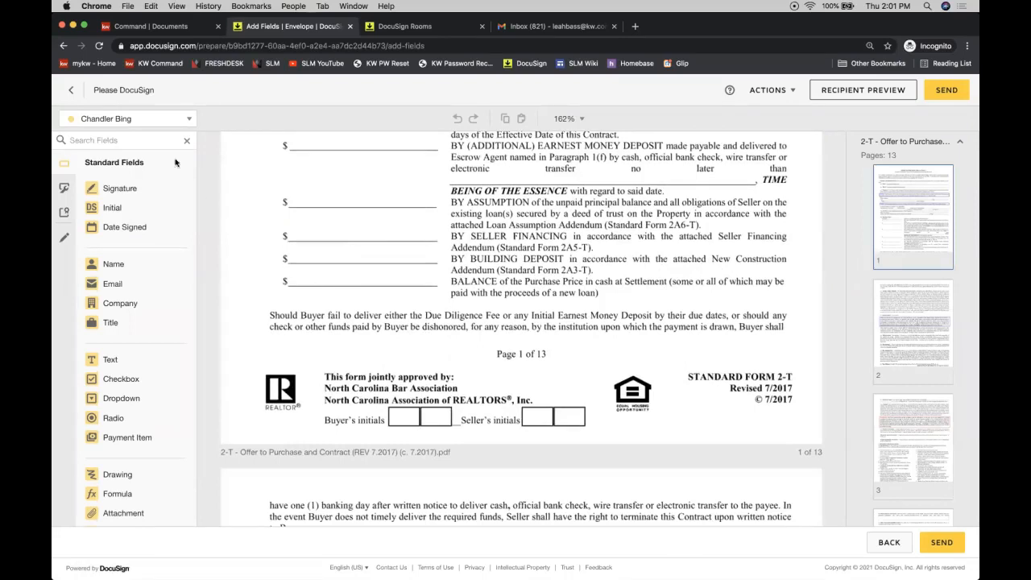
{"action": "left_click", "coordinate": [106, 120]}
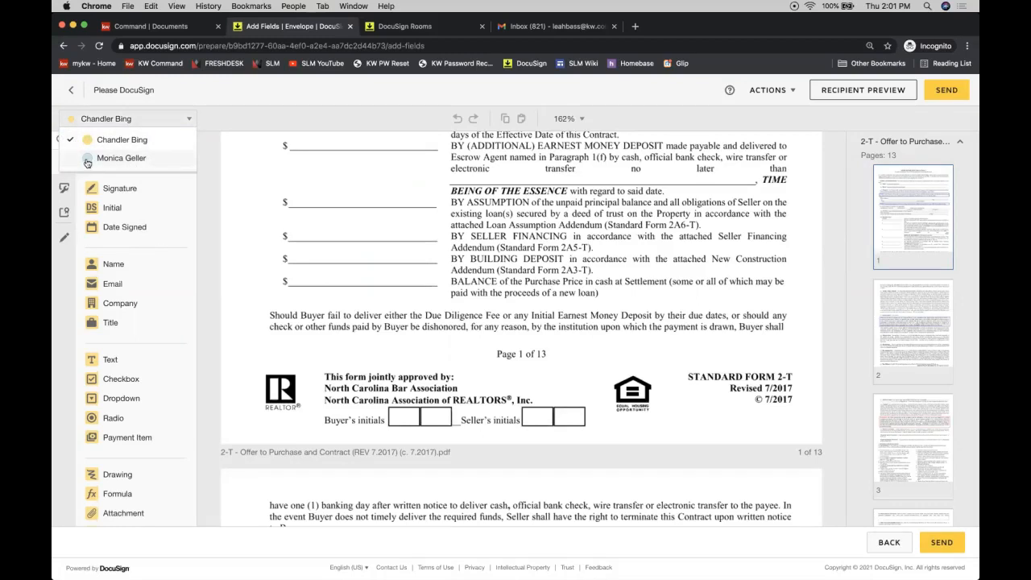
{"action": "left_click", "coordinate": [95, 160]}
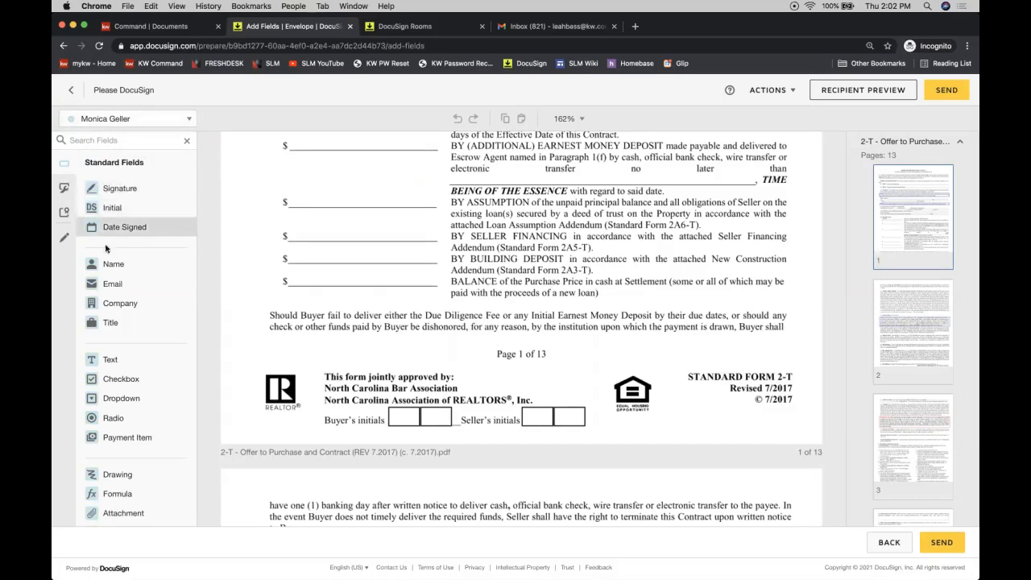
{"action": "left_click", "coordinate": [101, 119]}
{"action": "left_click", "coordinate": [102, 141]}
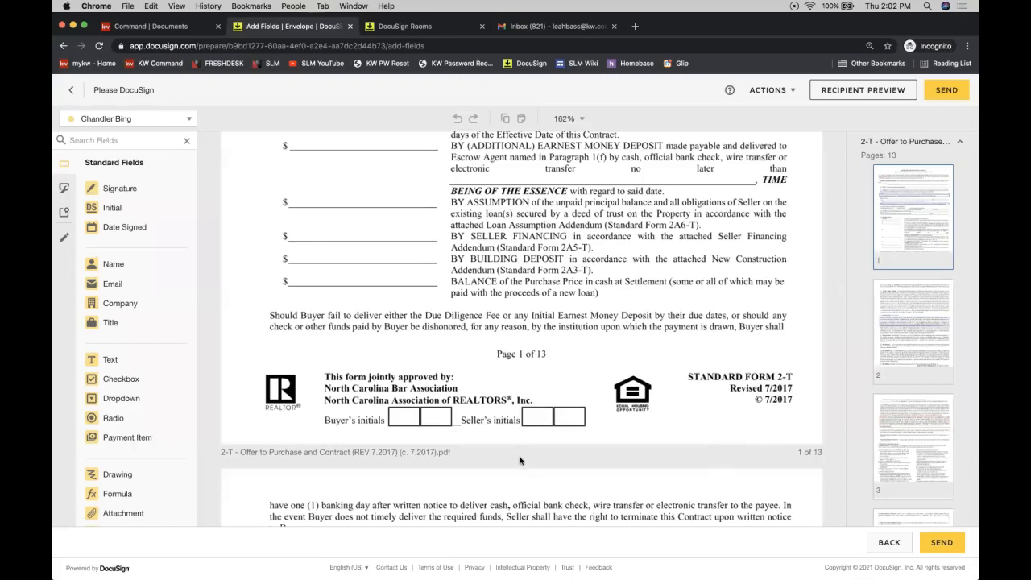
Step: Place Initial fields for the first and second seller in the page 1 Seller's Initials boxes
{"action": "left_click_drag", "start_coordinate": [166, 212], "coordinate": [520, 399]}
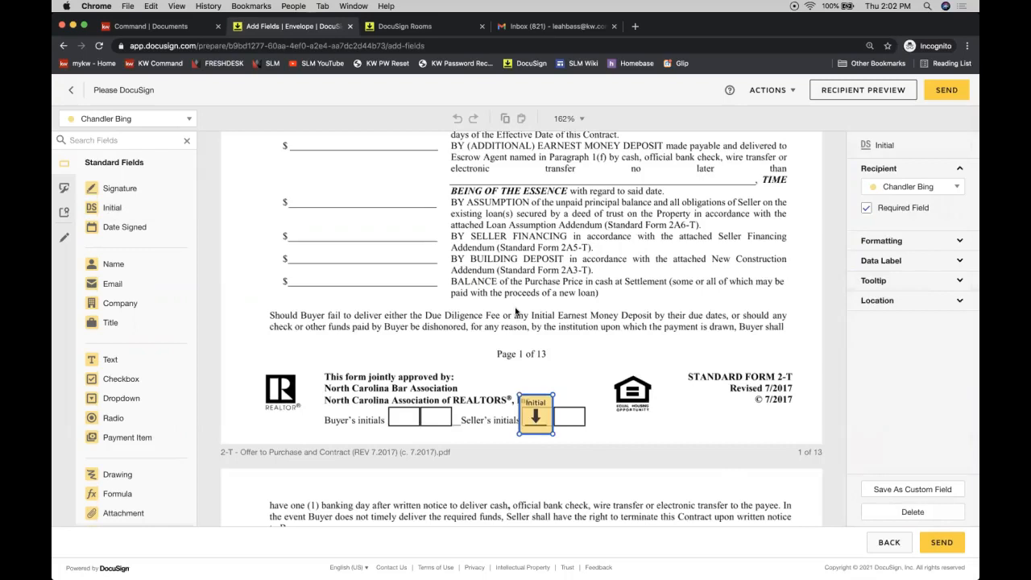
{"action": "left_click", "coordinate": [91, 121]}
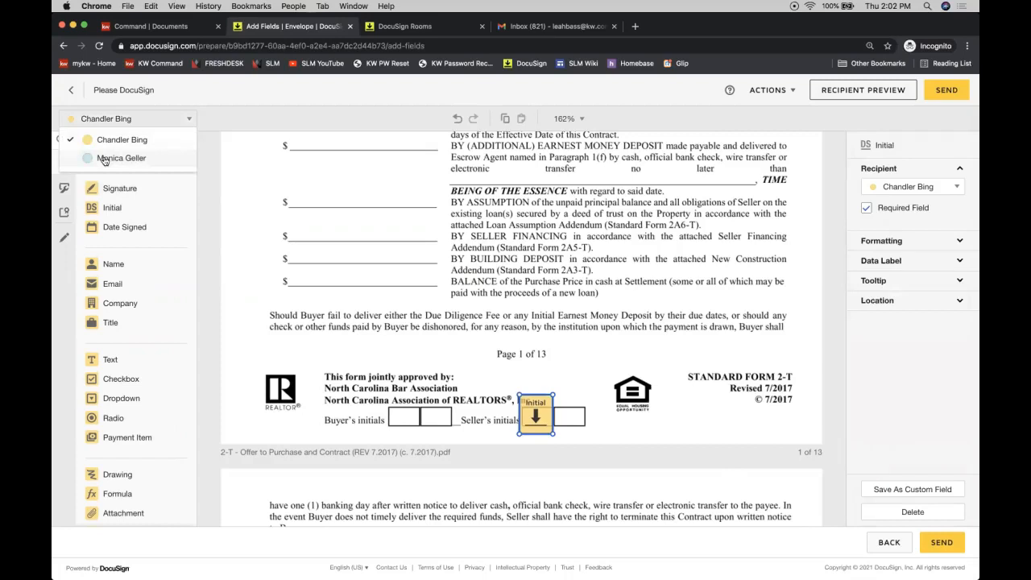
{"action": "left_click", "coordinate": [104, 160]}
{"action": "left_click_drag", "start_coordinate": [122, 209], "coordinate": [556, 399]}
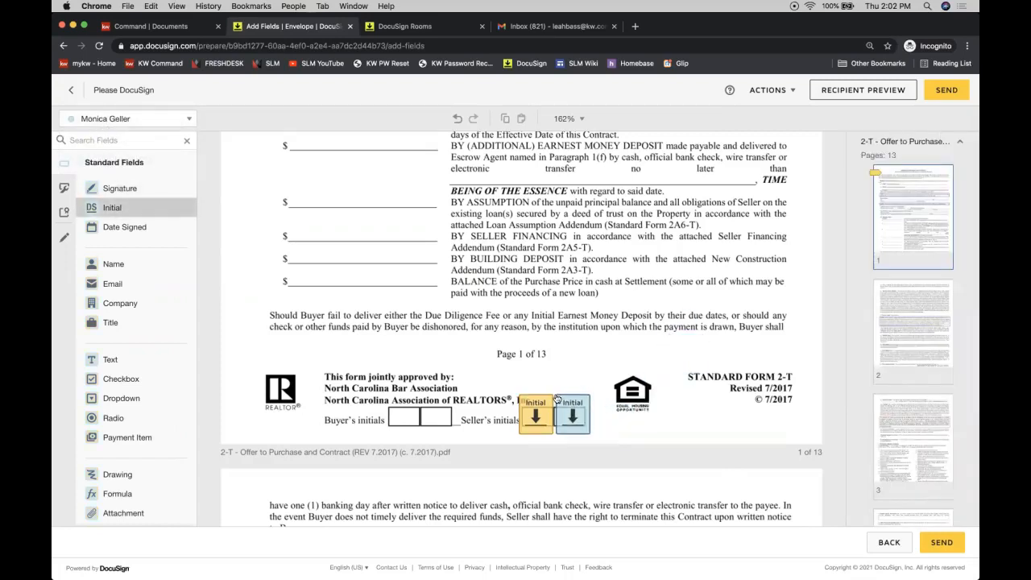
{"action": "left_click", "coordinate": [557, 400]}
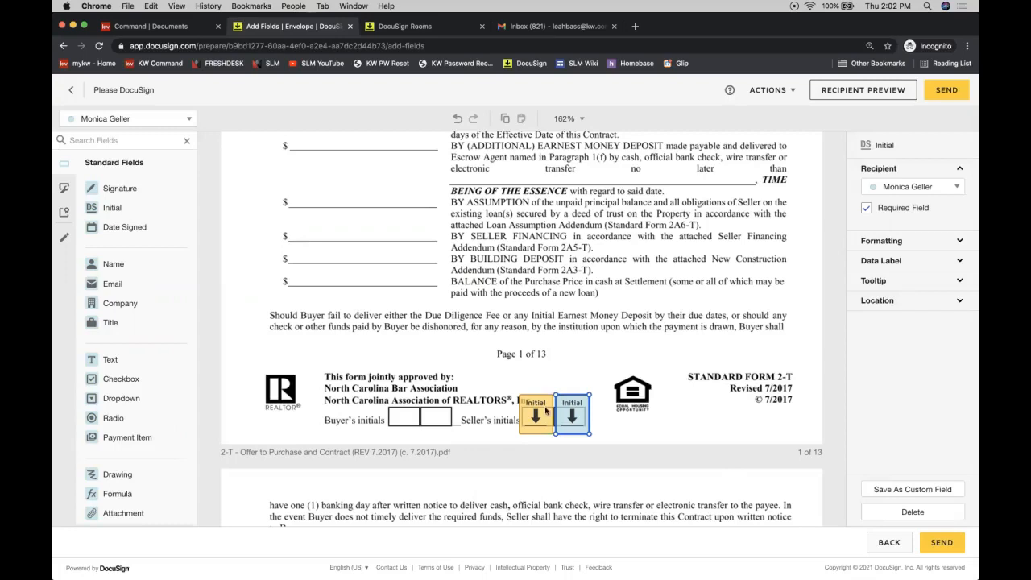
{"action": "left_click", "coordinate": [522, 267]}
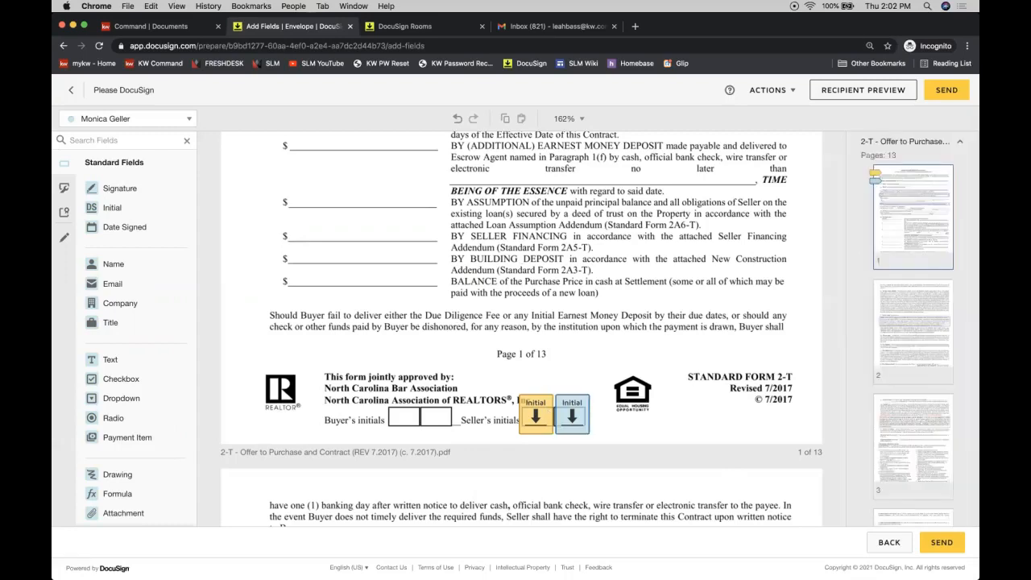
Step: Place Initial fields for the second and first seller in page 2's Seller's Initials boxes
{"action": "scroll", "coordinate": [619, 293], "scroll_direction": "down", "scroll_amount": 15}
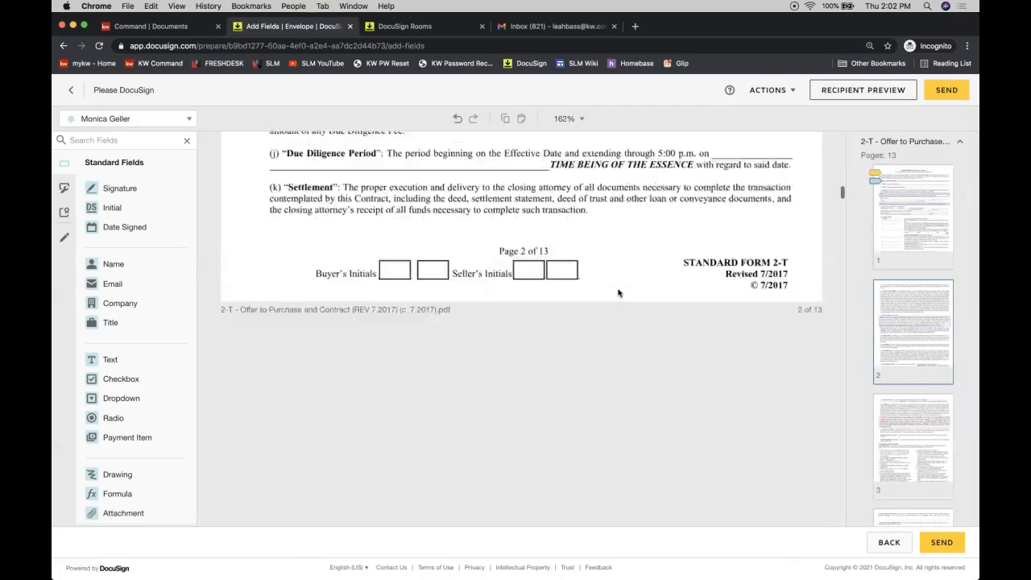
{"action": "scroll", "coordinate": [619, 294], "scroll_direction": "up", "scroll_amount": 2}
{"action": "left_click_drag", "start_coordinate": [126, 210], "coordinate": [500, 281]}
{"action": "left_click", "coordinate": [143, 120]}
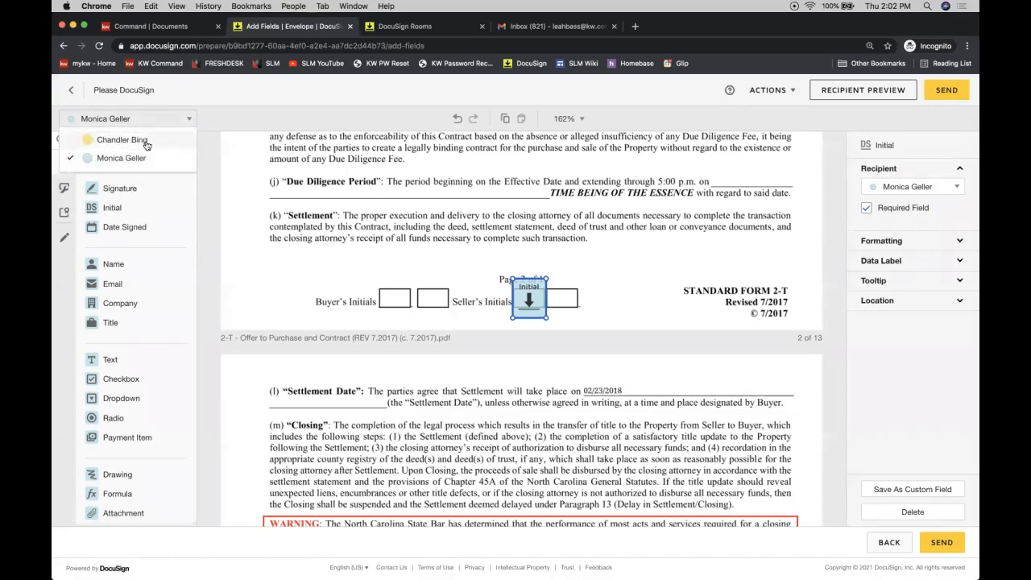
{"action": "left_click", "coordinate": [146, 141]}
{"action": "left_click_drag", "start_coordinate": [126, 207], "coordinate": [566, 282]}
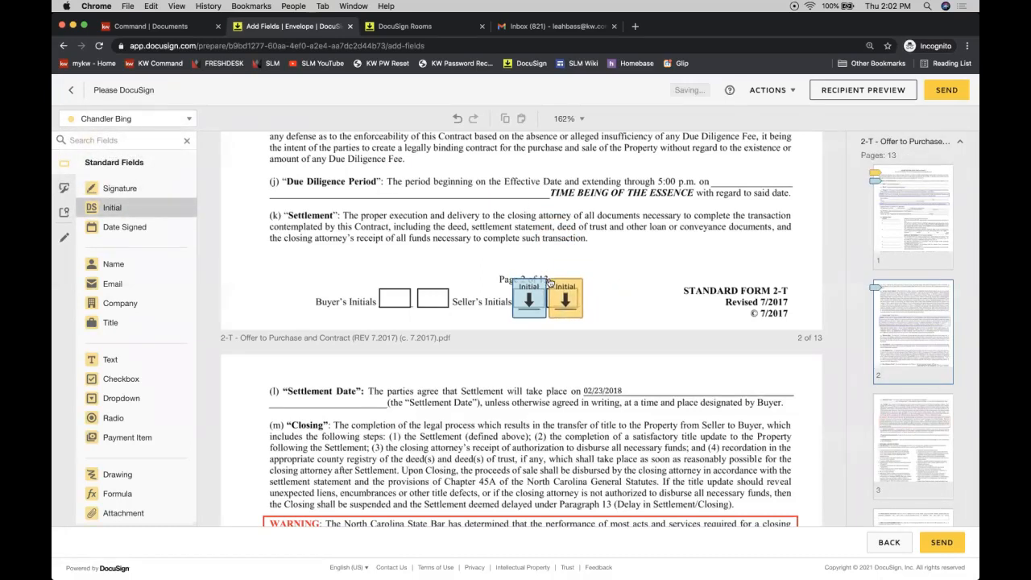
{"action": "scroll", "coordinate": [677, 295], "scroll_direction": "down", "scroll_amount": 20}
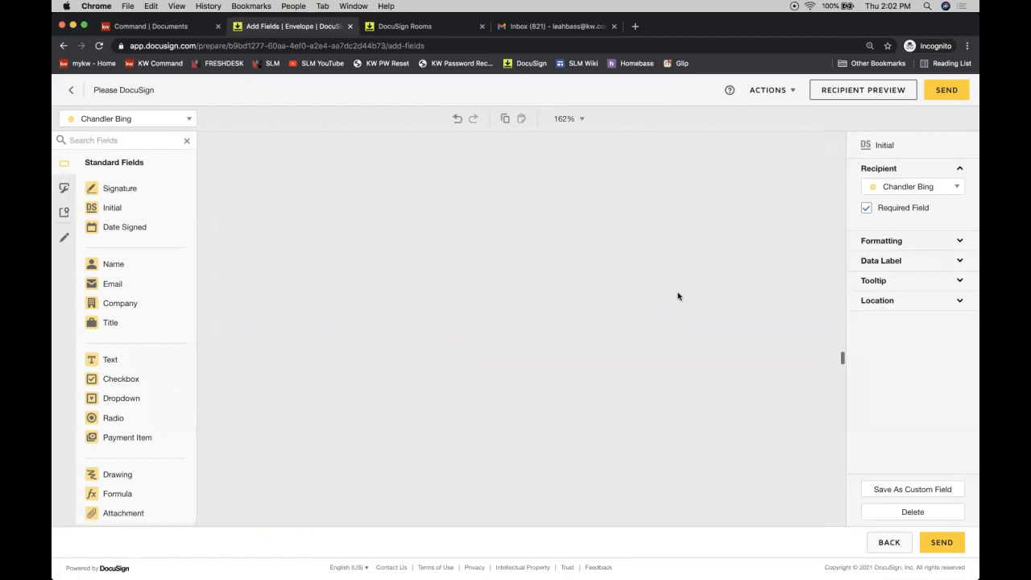
{"action": "scroll", "coordinate": [678, 296], "scroll_direction": "down", "scroll_amount": 5}
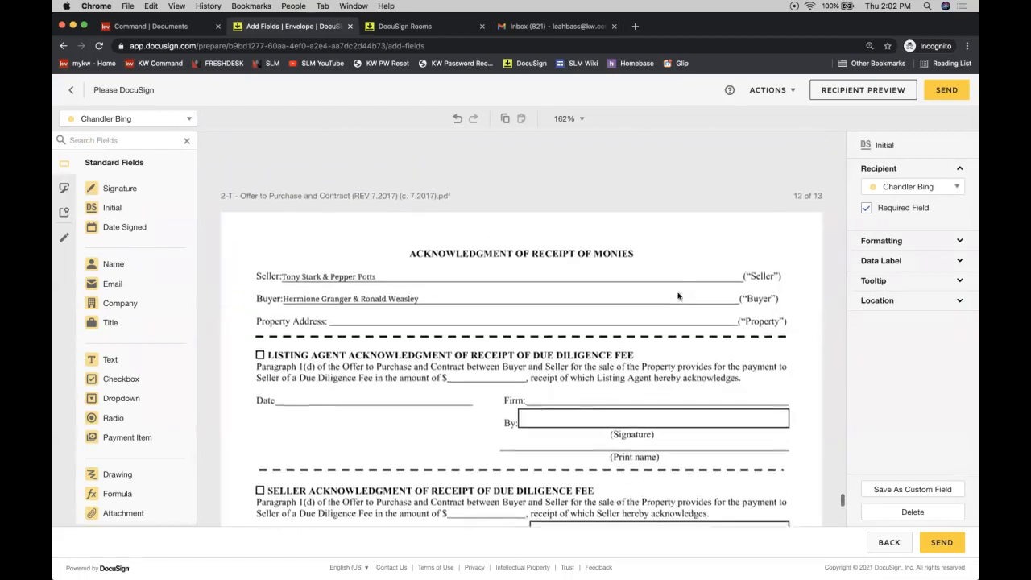
{"action": "scroll", "coordinate": [678, 297], "scroll_direction": "up", "scroll_amount": 10}
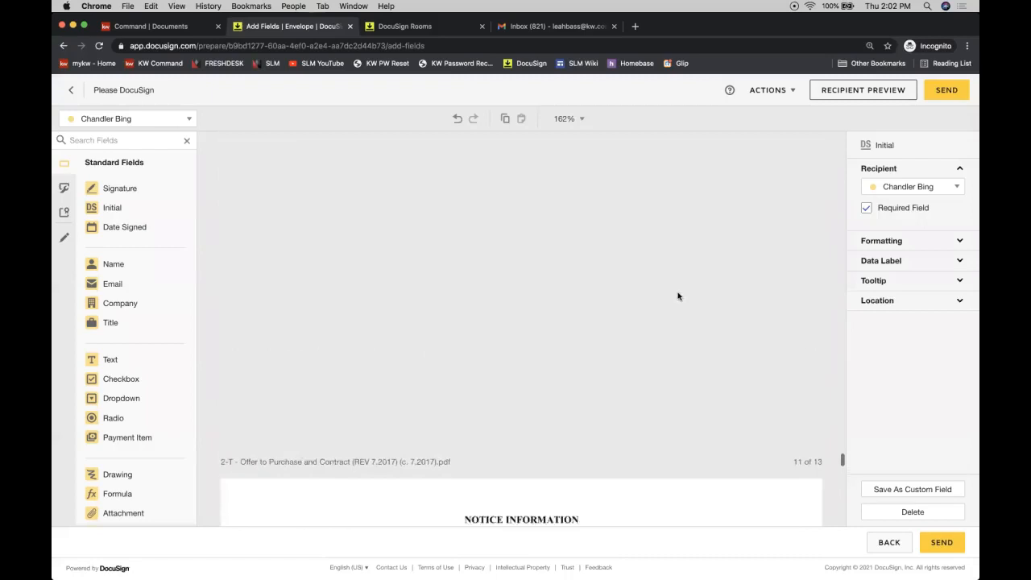
Step: Place the first seller's Signature on the top Seller line and Date Signed beside Date
{"action": "scroll", "coordinate": [677, 297], "scroll_direction": "up", "scroll_amount": 3}
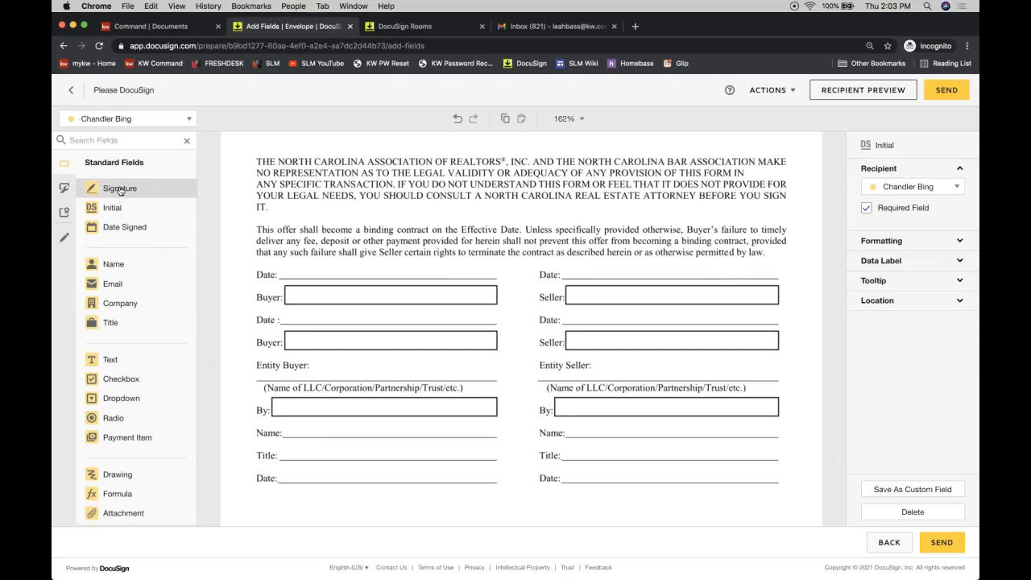
{"action": "mouse_move", "coordinate": [119, 190]}
{"action": "left_mouse_down"}
{"action": "mouse_move", "coordinate": [431, 253]}
{"action": "mouse_move", "coordinate": [556, 256]}
{"action": "mouse_move", "coordinate": [590, 279]}
{"action": "mouse_move", "coordinate": [568, 289]}
{"action": "left_mouse_up"}
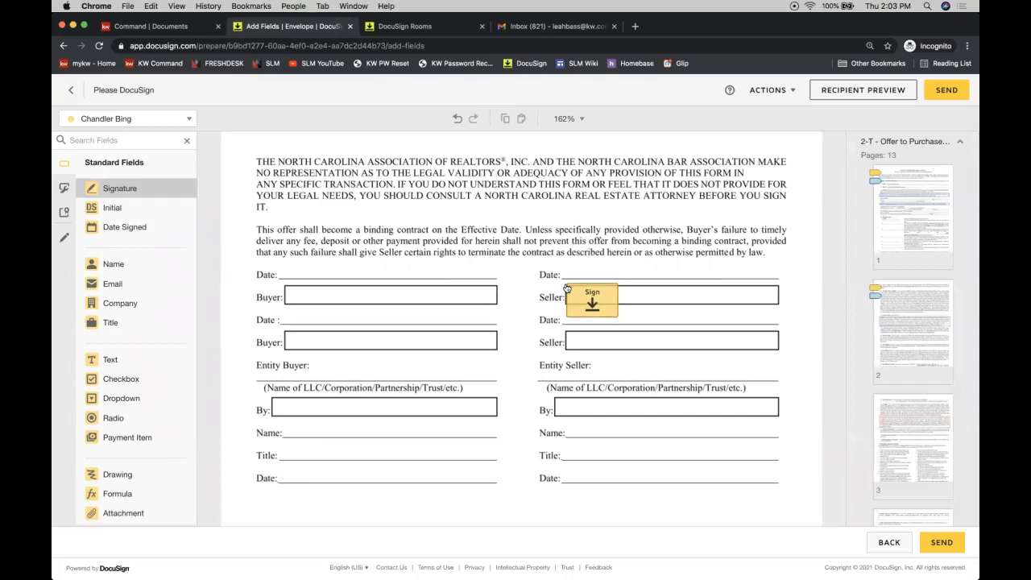
{"action": "left_click_drag", "start_coordinate": [566, 288], "coordinate": [566, 287]}
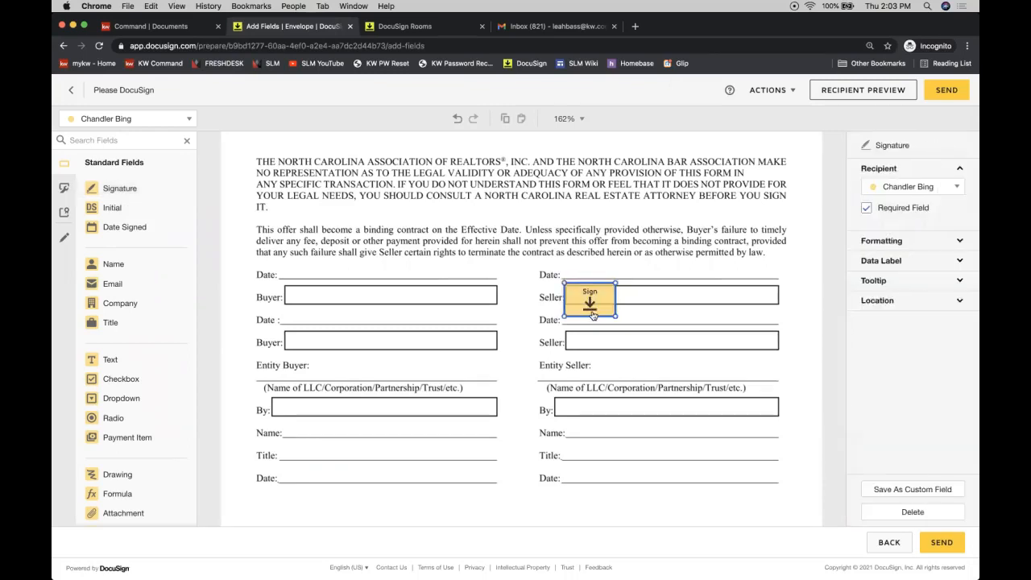
{"action": "left_click_drag", "start_coordinate": [577, 287], "coordinate": [573, 279]}
{"action": "left_click", "coordinate": [143, 233]}
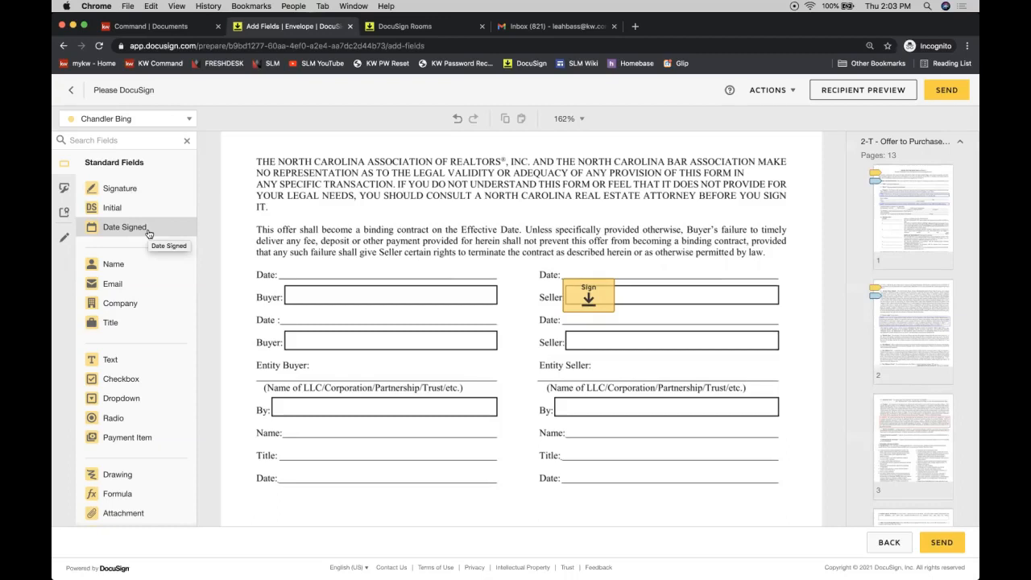
{"action": "left_click_drag", "start_coordinate": [148, 233], "coordinate": [566, 269]}
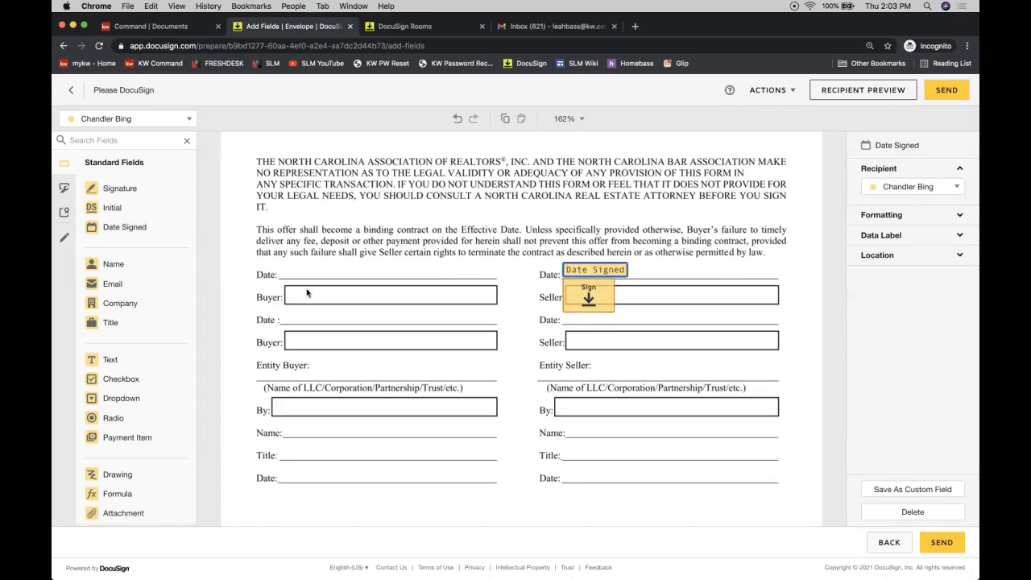
Step: Place the second seller's Date Signed and Signature fields on the lower Seller/Date line
{"action": "left_click", "coordinate": [135, 122]}
{"action": "left_click", "coordinate": [109, 160]}
{"action": "left_click_drag", "start_coordinate": [129, 228], "coordinate": [587, 321]}
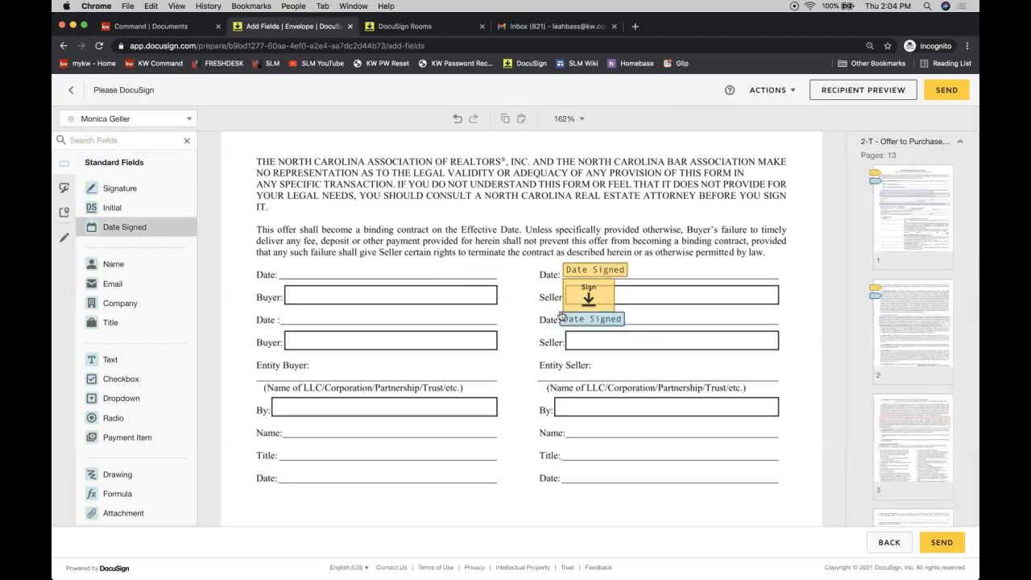
{"action": "left_click_drag", "start_coordinate": [121, 190], "coordinate": [564, 333]}
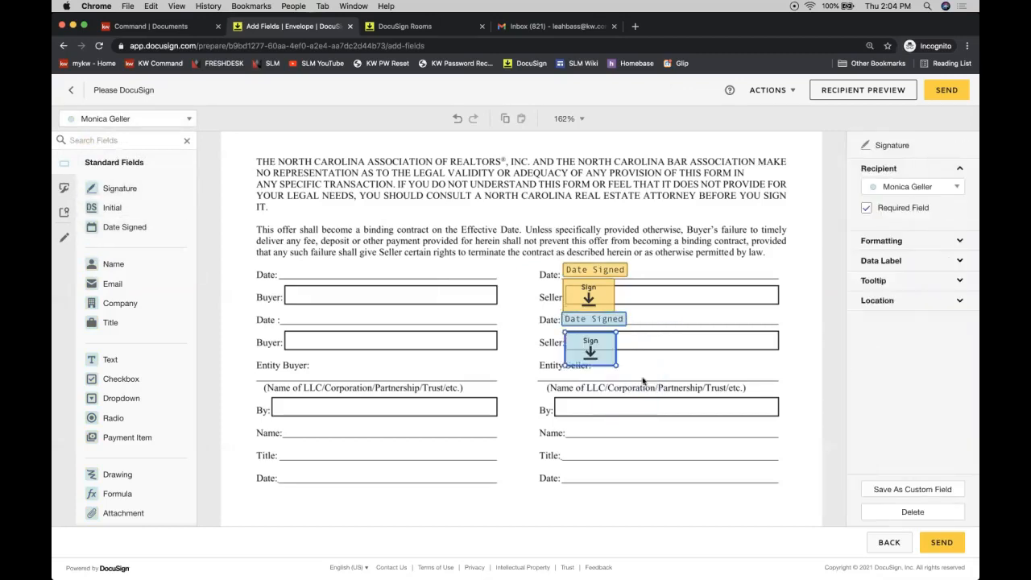
{"action": "left_click", "coordinate": [722, 350]}
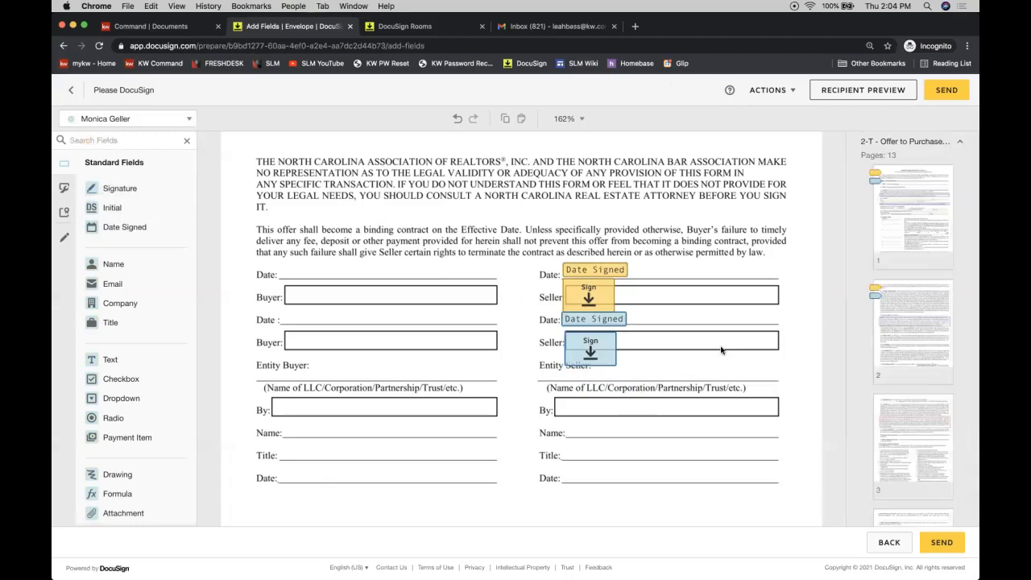
{"action": "scroll", "coordinate": [722, 350], "scroll_direction": "up", "scroll_amount": 10}
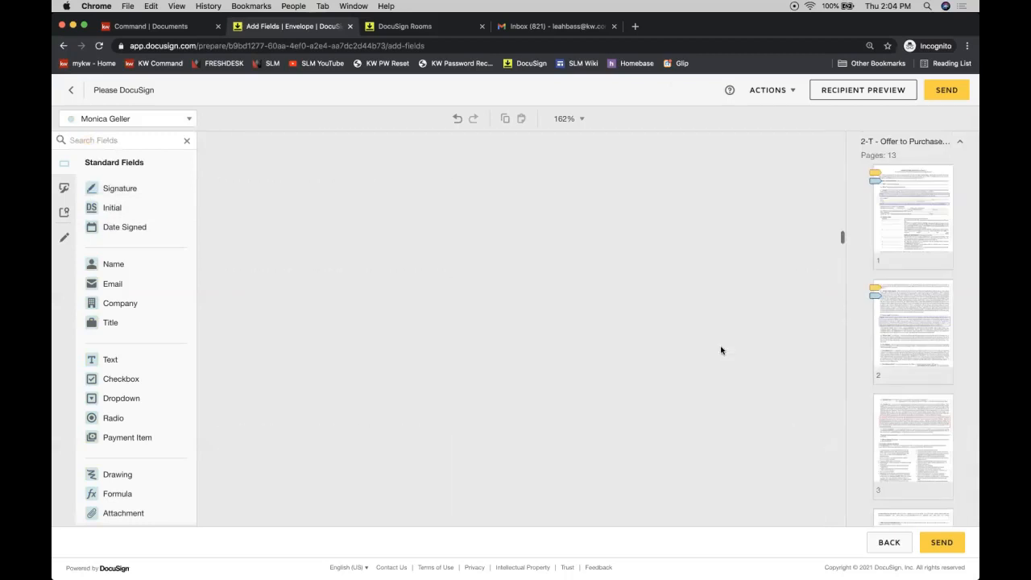
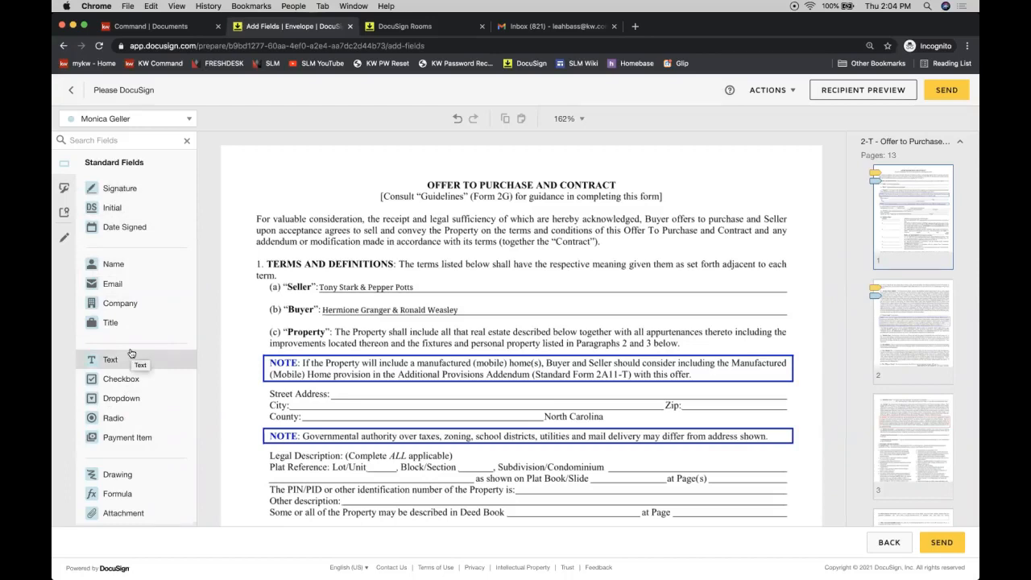
Step: Draw a Pre-fill Line across the original seller names on the Seller line
{"action": "left_click", "coordinate": [64, 239]}
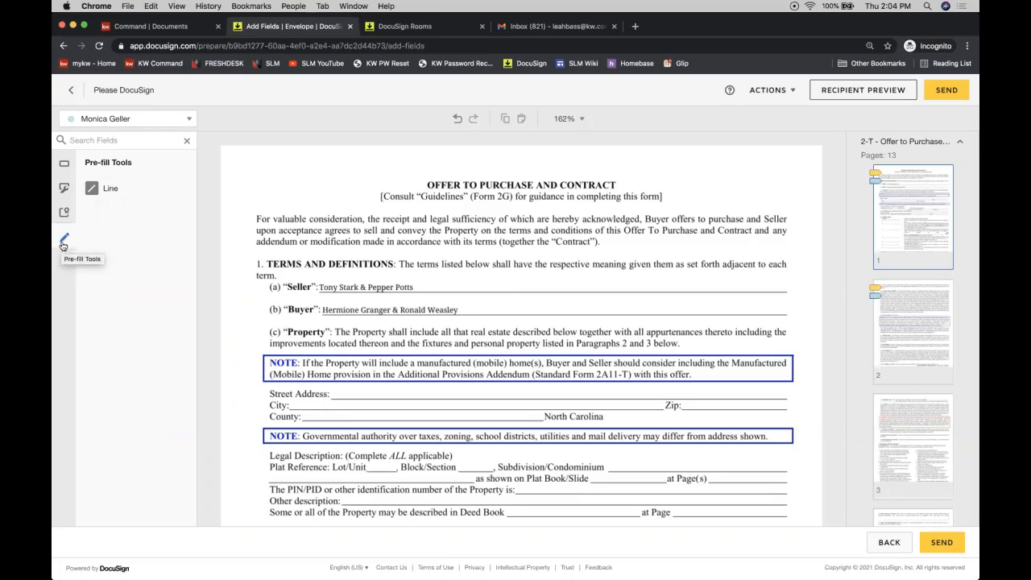
{"action": "left_click", "coordinate": [132, 191]}
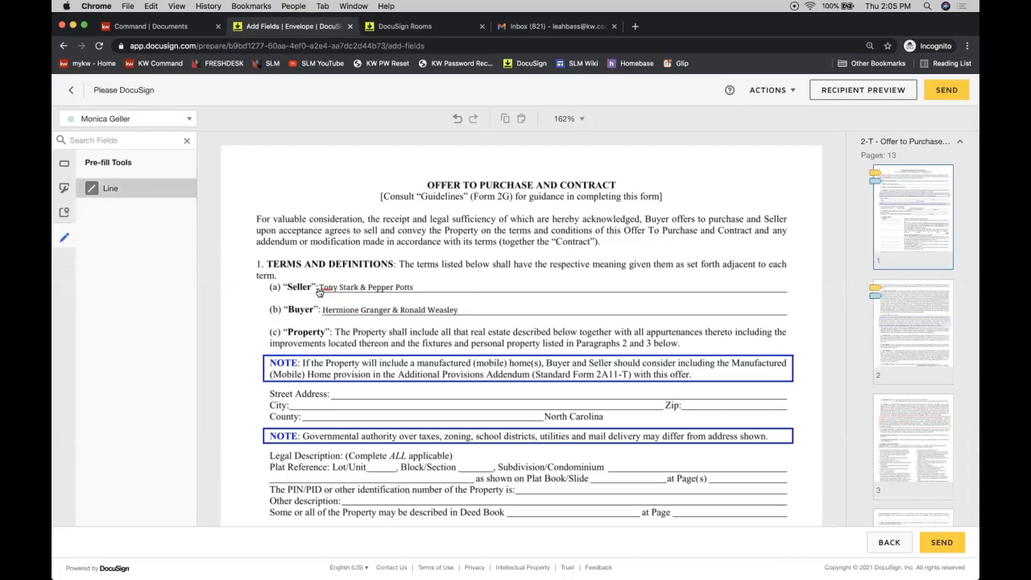
{"action": "left_click_drag", "start_coordinate": [319, 288], "coordinate": [416, 288]}
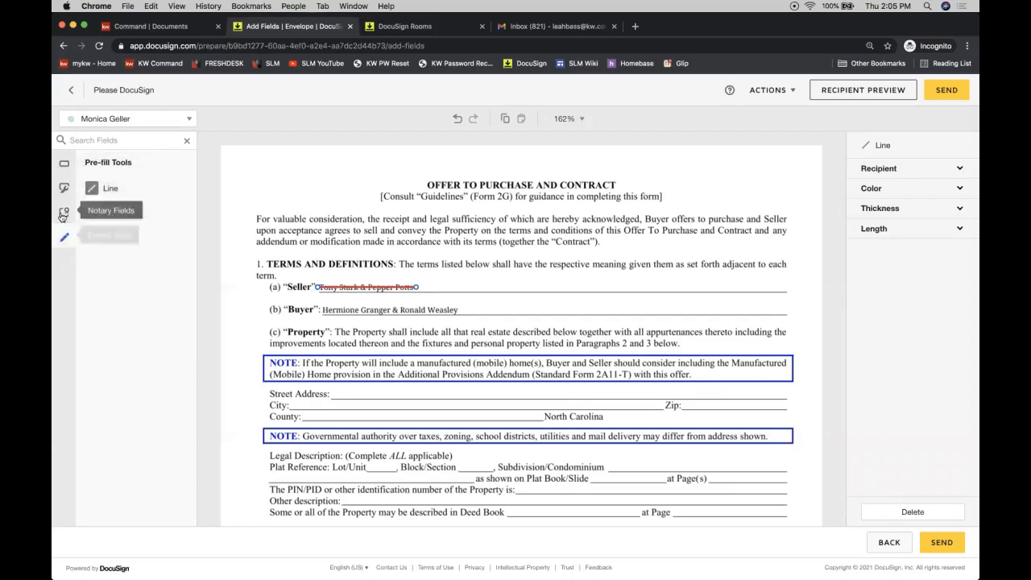
{"action": "left_click", "coordinate": [62, 166]}
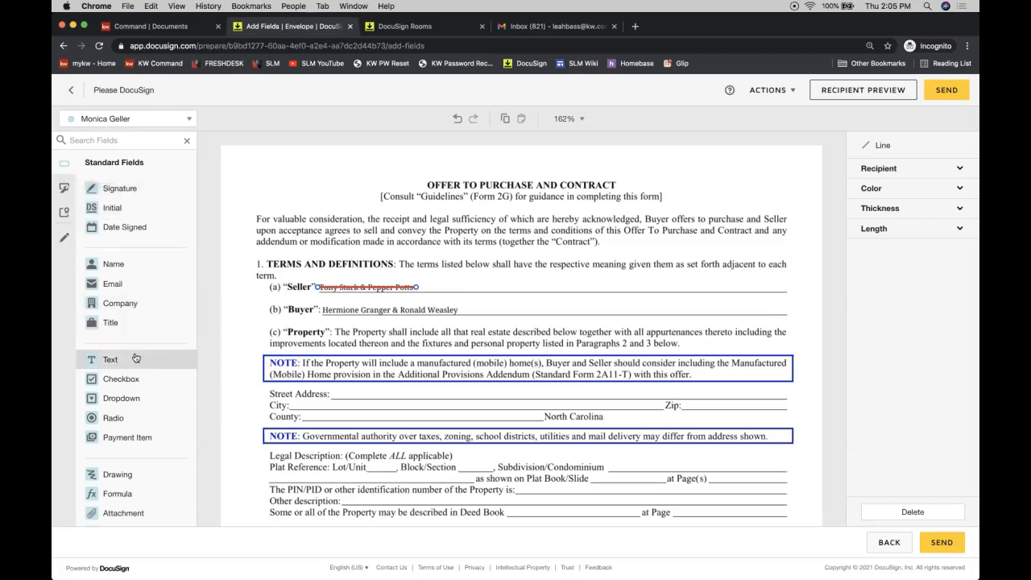
Step: Place a Text field beside Seller and widen it along the rest of the Seller line
{"action": "left_click_drag", "start_coordinate": [136, 359], "coordinate": [426, 278]}
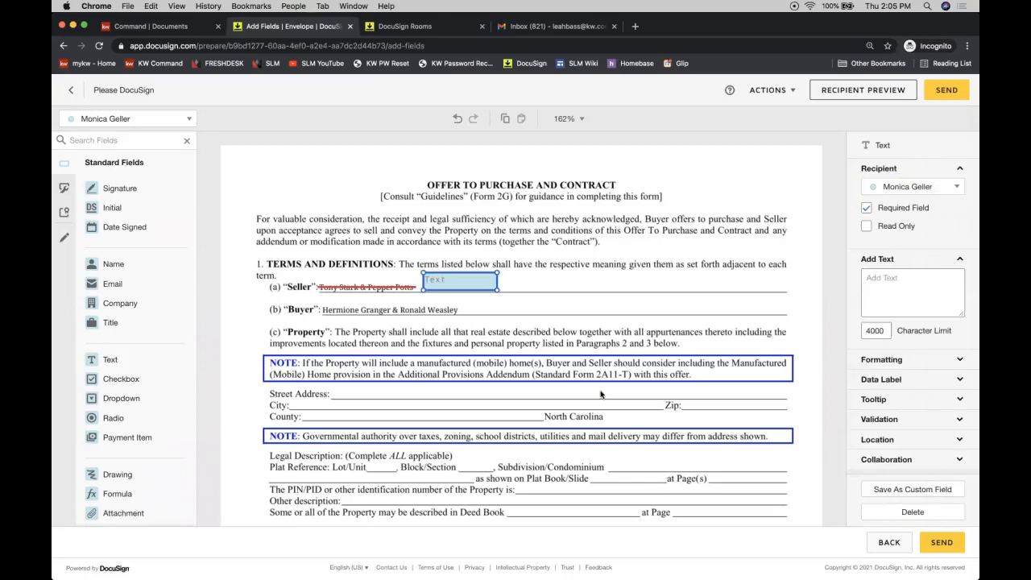
{"action": "left_click", "coordinate": [479, 316]}
{"action": "left_click", "coordinate": [446, 287]}
{"action": "left_click_drag", "start_coordinate": [497, 289], "coordinate": [785, 292]}
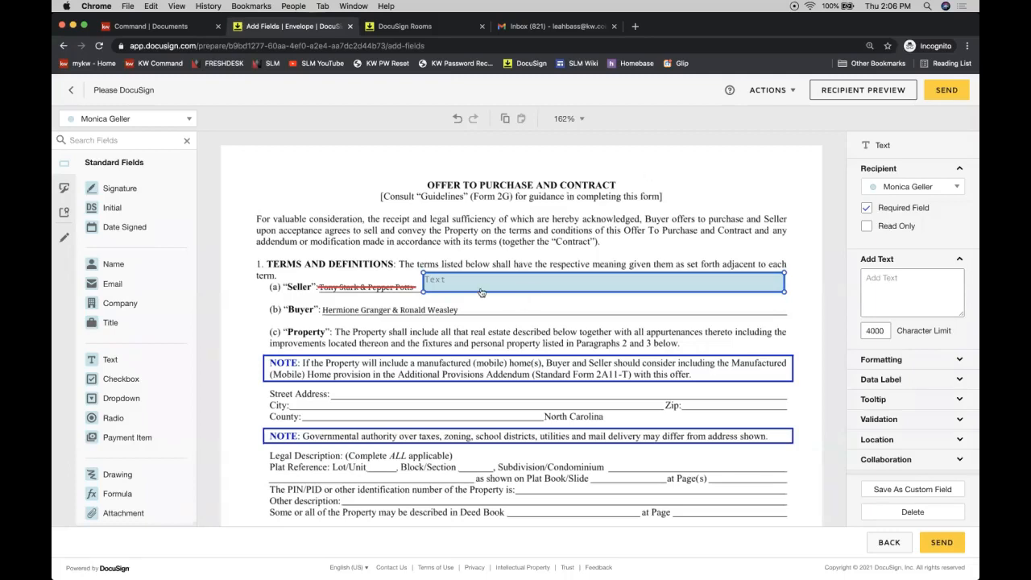
Step: Make the Seller text field not required and read-only, and fill in the corrected seller names
{"action": "left_click", "coordinate": [126, 120]}
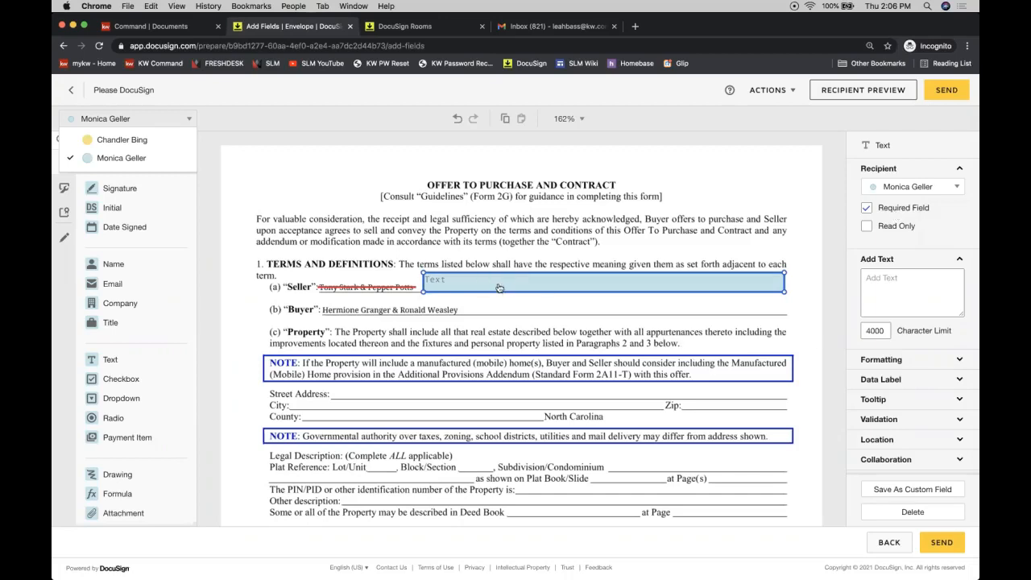
{"action": "left_click", "coordinate": [867, 210]}
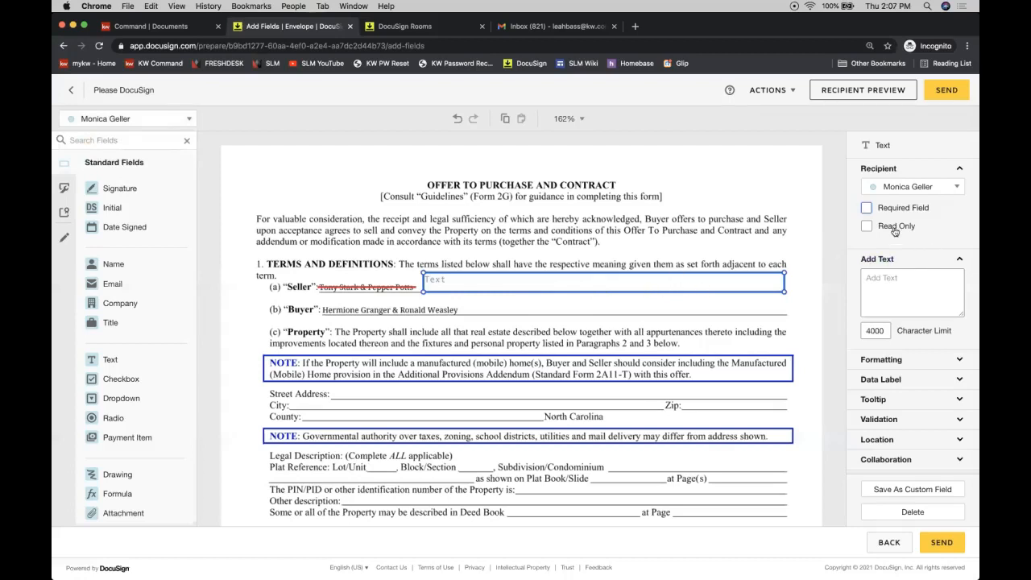
{"action": "left_click", "coordinate": [870, 229]}
{"action": "left_click", "coordinate": [517, 280]}
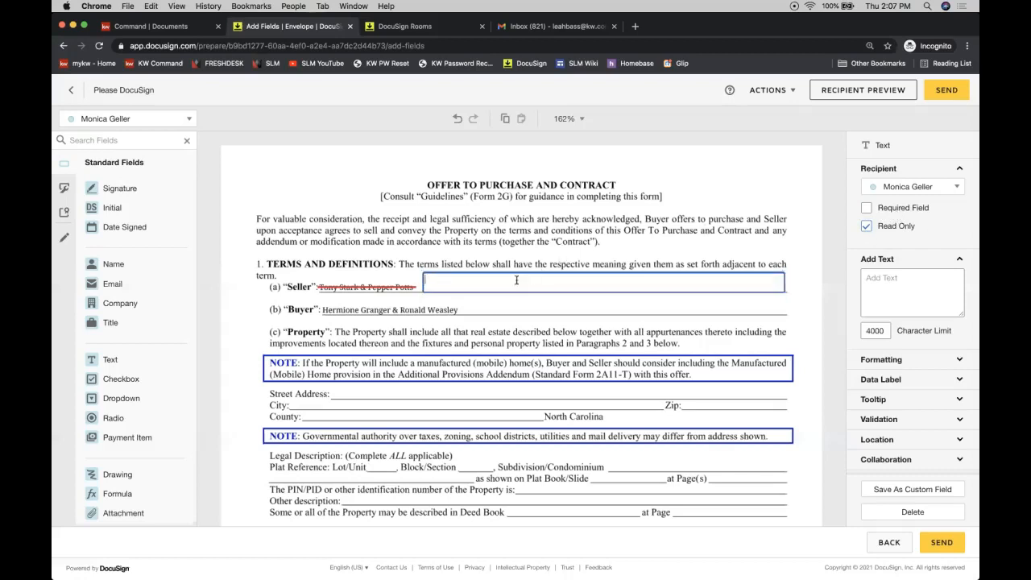
{"action": "type", "text": "Anthony Stark & Pepper Potts"}
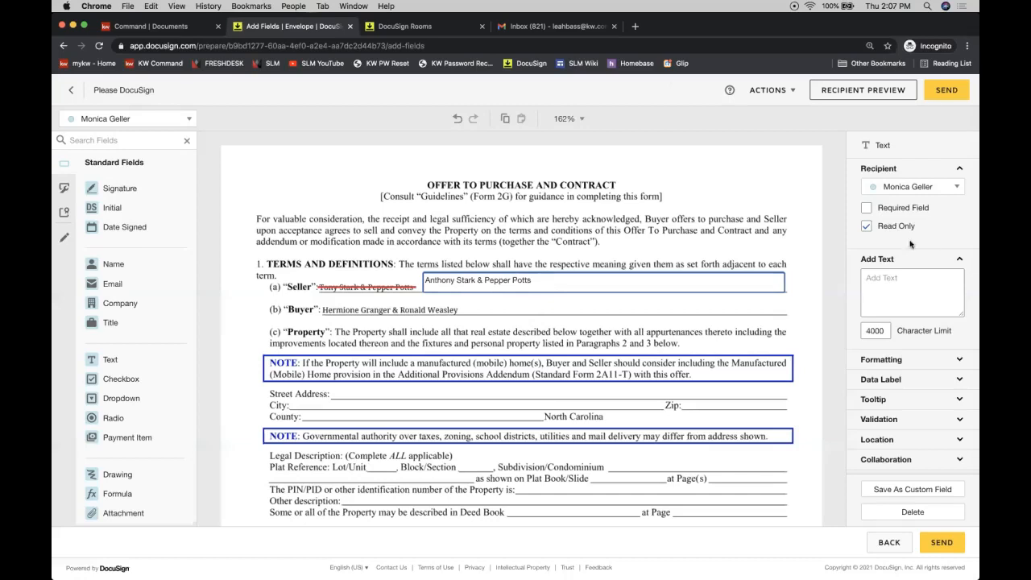
Step: Save the Seller text field's settings as a custom field named 'Agent Field'
{"action": "left_click", "coordinate": [906, 490]}
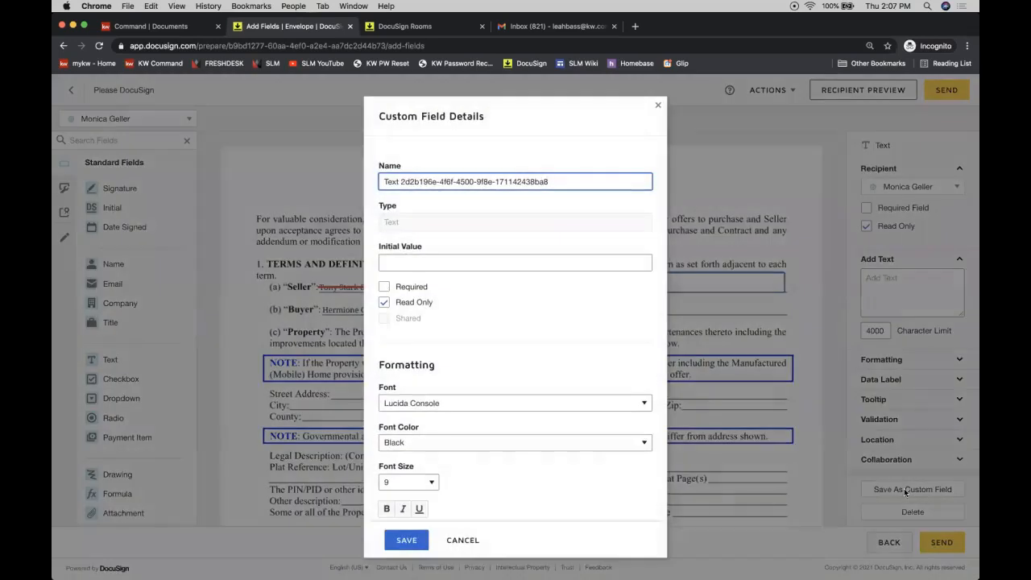
{"action": "triple_click", "coordinate": [465, 183]}
{"action": "type", "text": "Ag"}
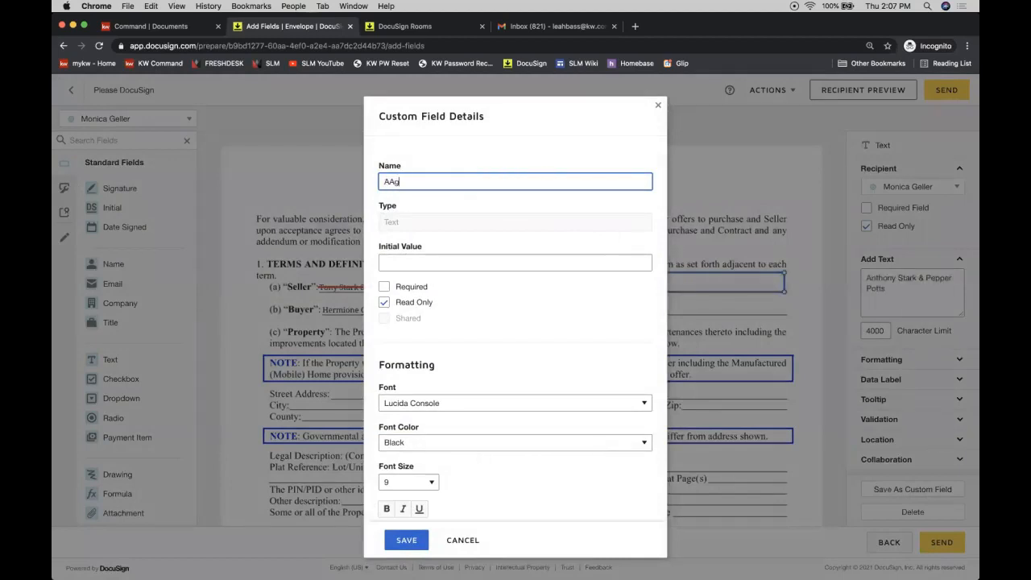
{"action": "type", "text": "ent Field"}
{"action": "scroll", "coordinate": [506, 324], "scroll_direction": "down", "scroll_amount": 2}
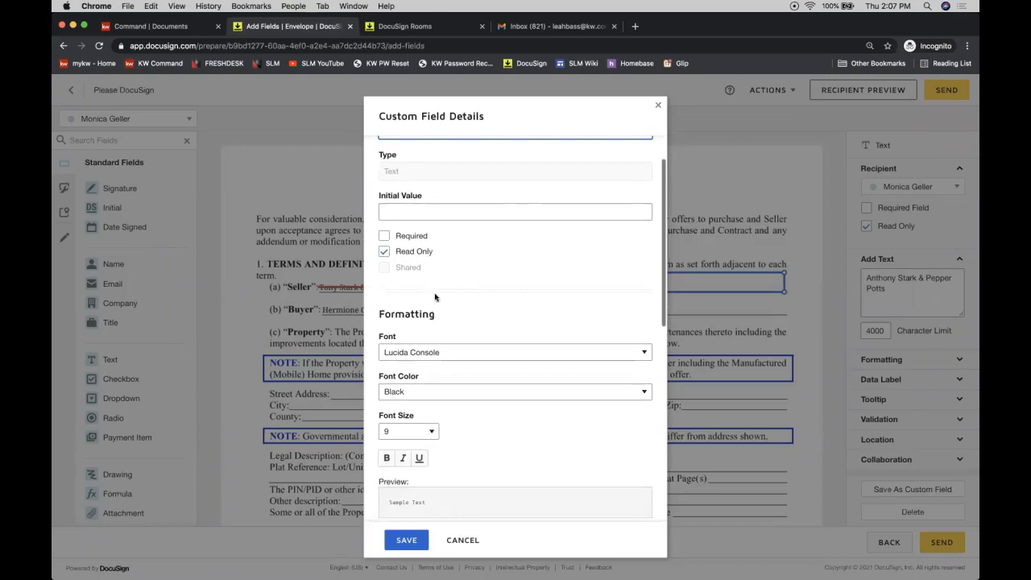
{"action": "scroll", "coordinate": [456, 388], "scroll_direction": "down", "scroll_amount": 3}
{"action": "scroll", "coordinate": [456, 387], "scroll_direction": "down", "scroll_amount": 3}
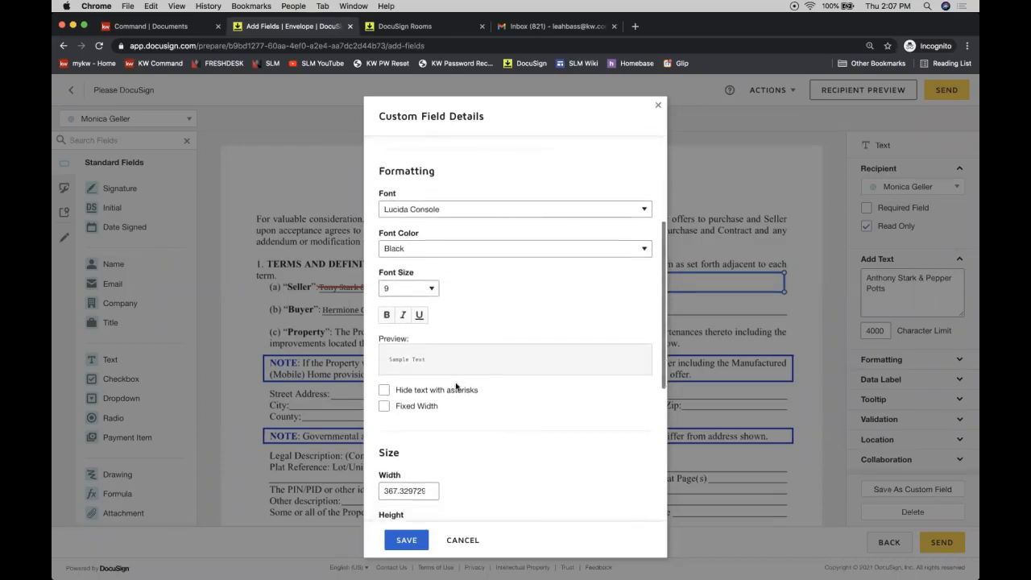
{"action": "scroll", "coordinate": [488, 298], "scroll_direction": "down", "scroll_amount": 5}
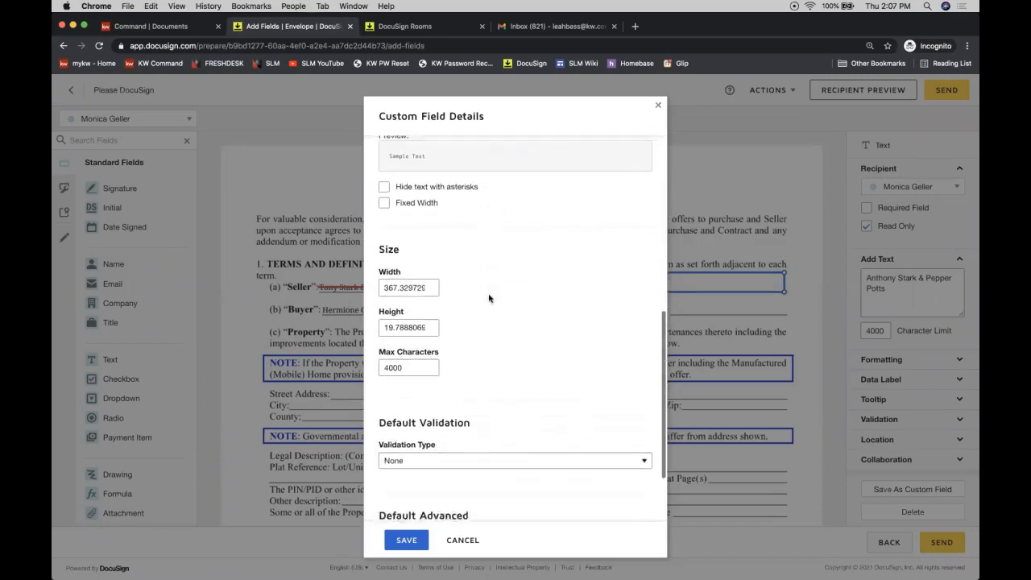
{"action": "scroll", "coordinate": [488, 298], "scroll_direction": "up", "scroll_amount": 6}
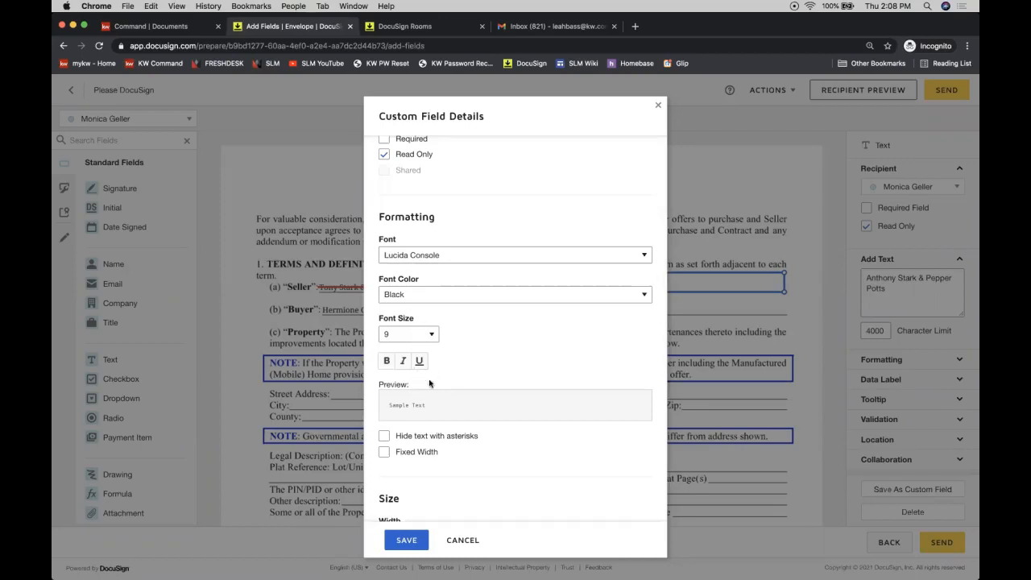
{"action": "scroll", "coordinate": [430, 385], "scroll_direction": "down", "scroll_amount": 3}
{"action": "scroll", "coordinate": [430, 387], "scroll_direction": "down", "scroll_amount": 5}
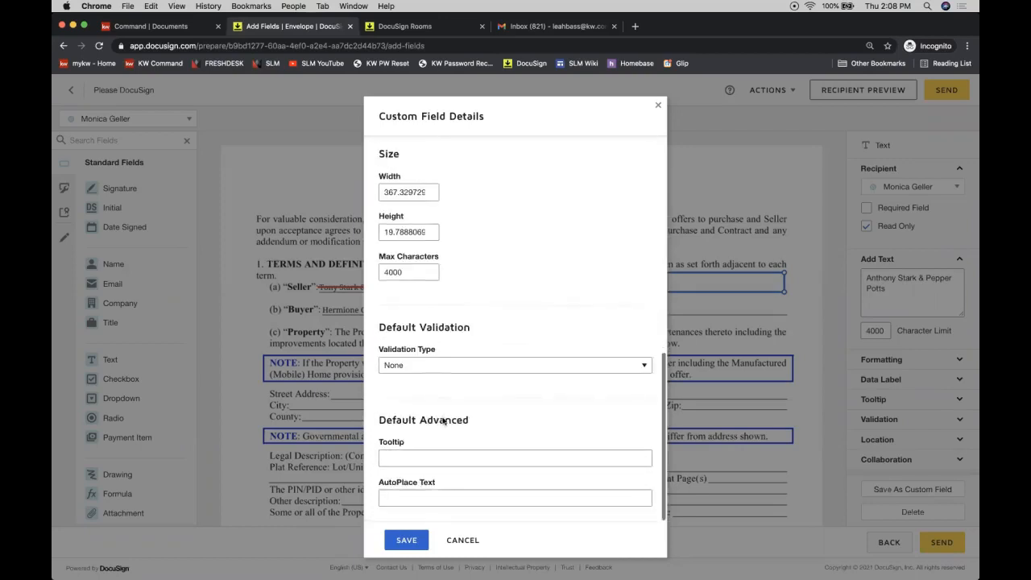
{"action": "left_click", "coordinate": [406, 541]}
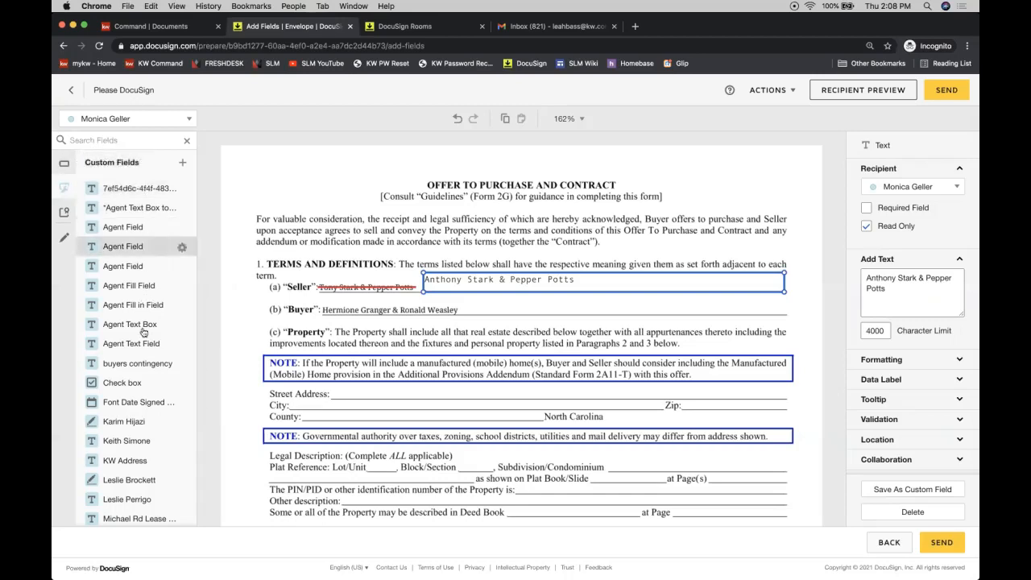
Step: Turn on Recipients Can Collaborate for the seller names field
{"action": "scroll", "coordinate": [137, 282], "scroll_direction": "down", "scroll_amount": 5}
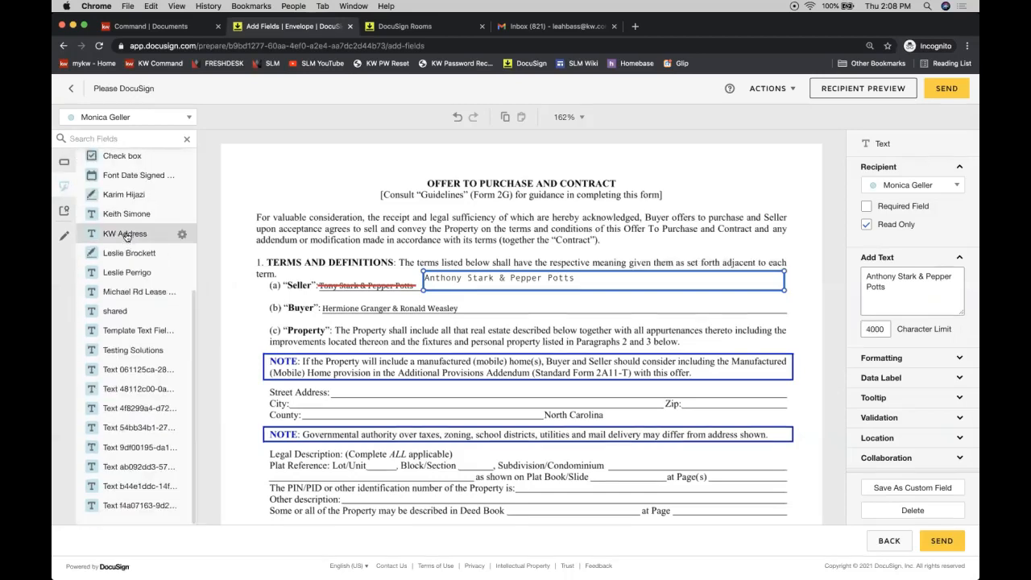
{"action": "scroll", "coordinate": [125, 236], "scroll_direction": "up", "scroll_amount": 5}
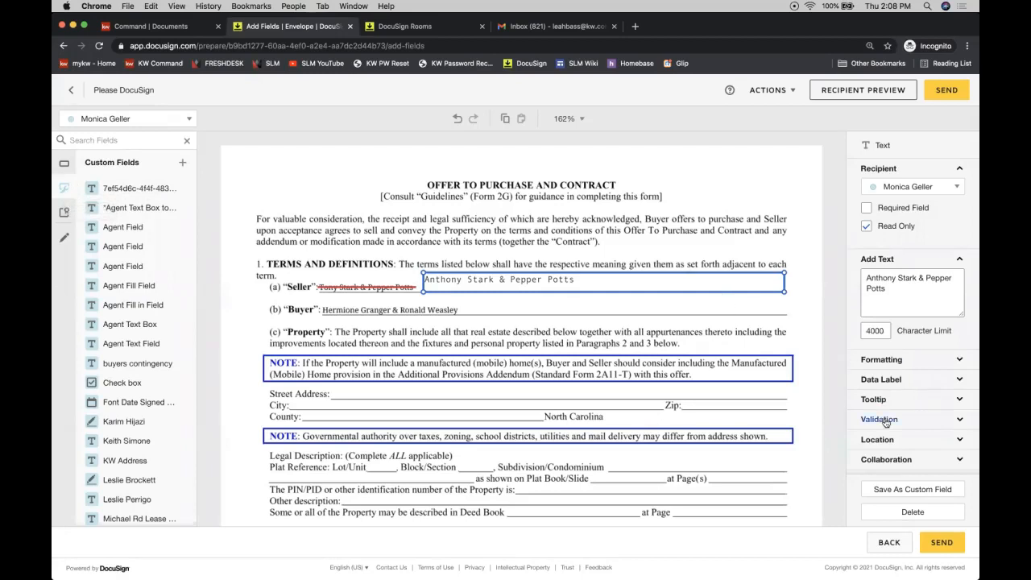
{"action": "scroll", "coordinate": [887, 424], "scroll_direction": "down", "scroll_amount": 1}
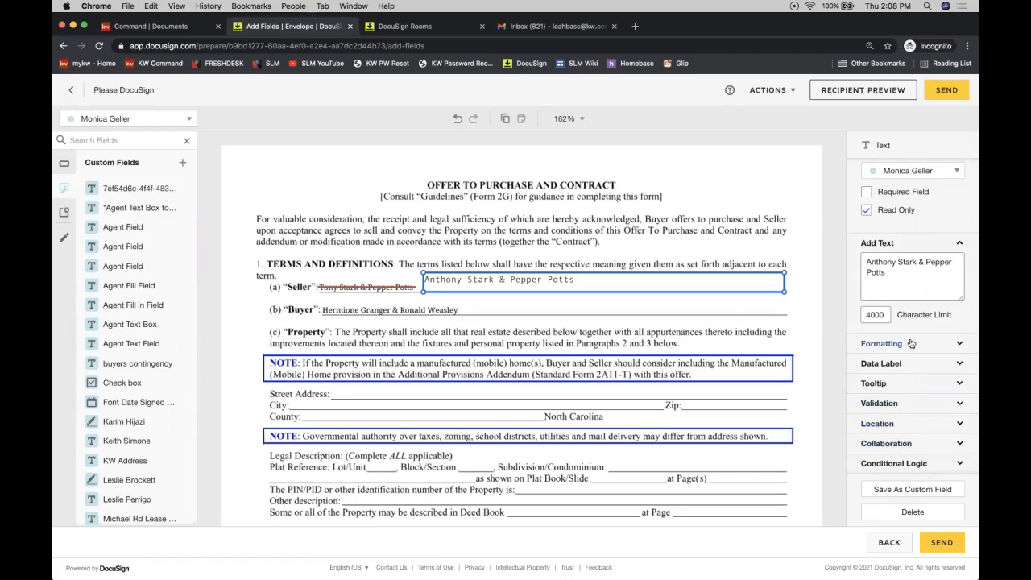
{"action": "left_click", "coordinate": [893, 447]}
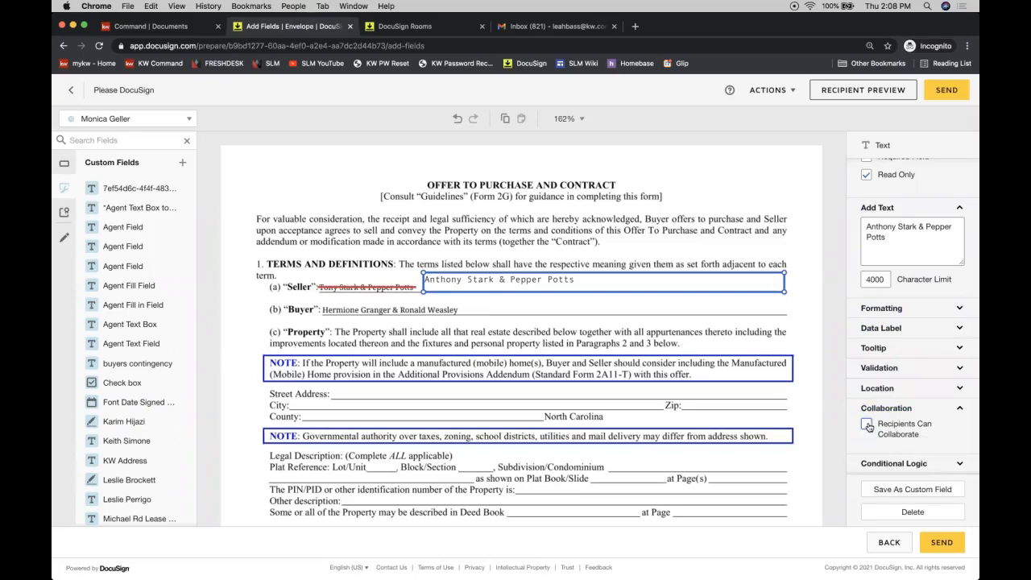
{"action": "left_click", "coordinate": [867, 425]}
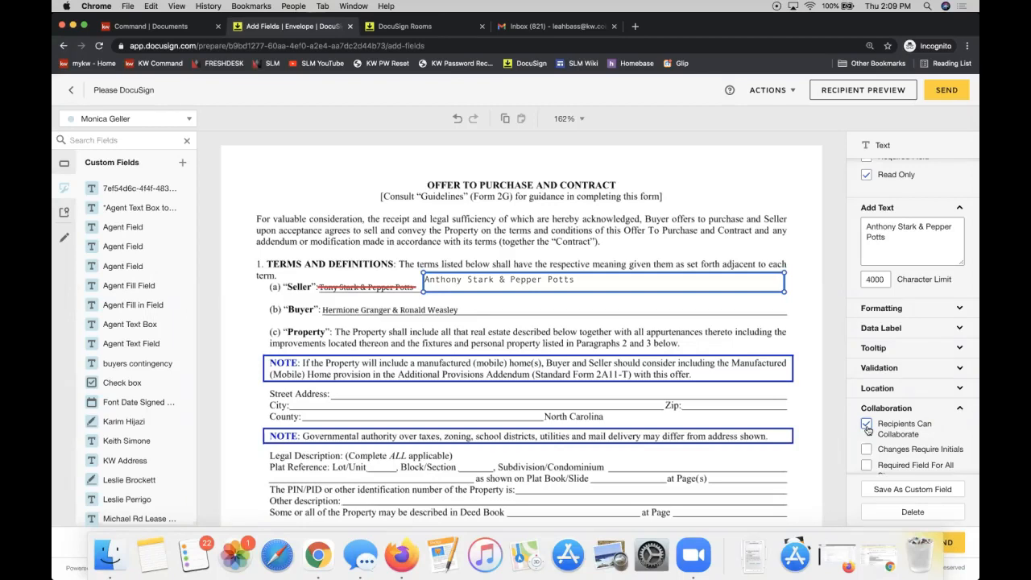
Step: Add an Initial field beside the Terms and Definitions section
{"action": "scroll", "coordinate": [906, 427], "scroll_direction": "down", "scroll_amount": 2}
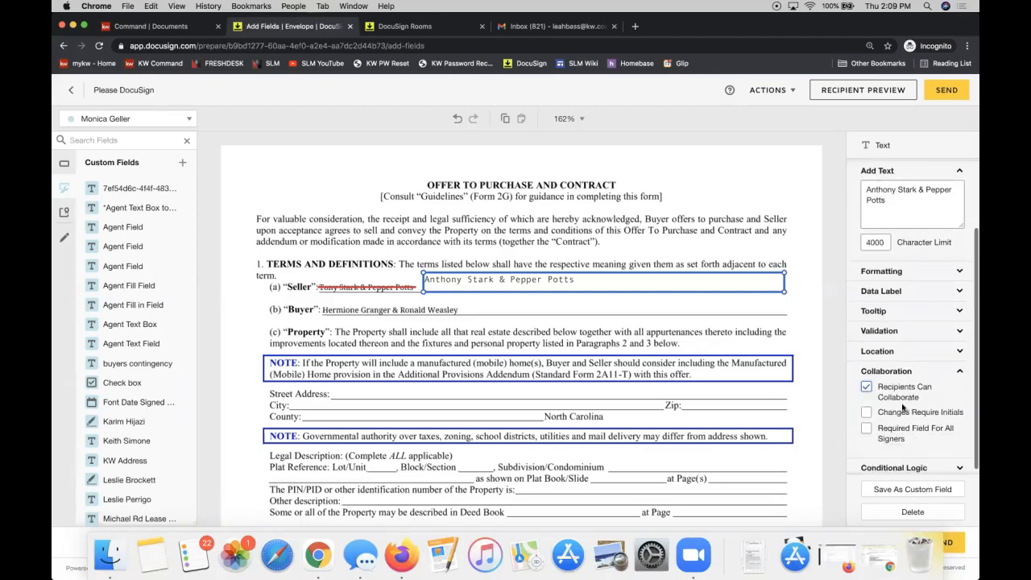
{"action": "scroll", "coordinate": [904, 408], "scroll_direction": "up", "scroll_amount": 3}
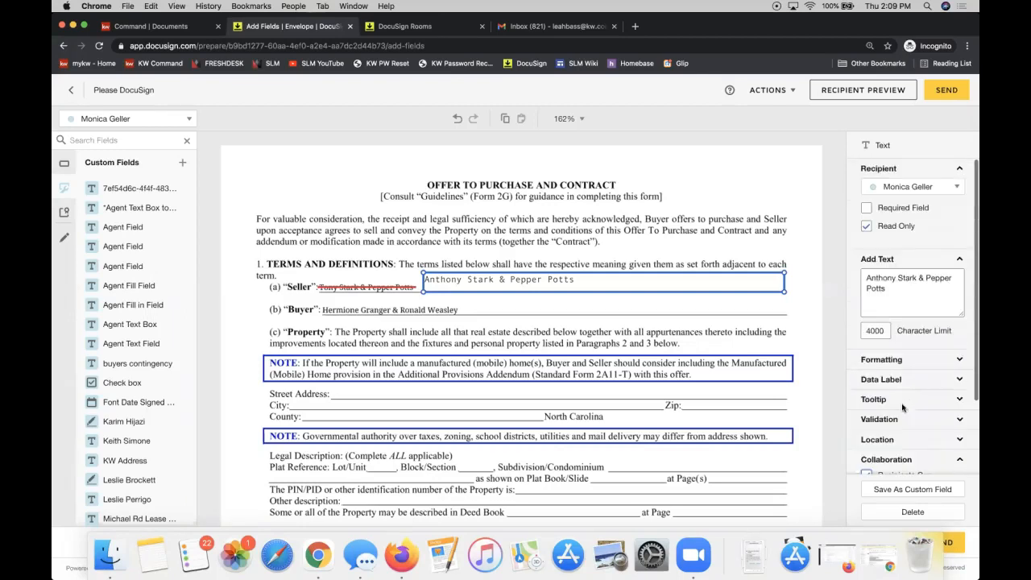
{"action": "left_click", "coordinate": [359, 236]}
{"action": "left_click", "coordinate": [64, 163]}
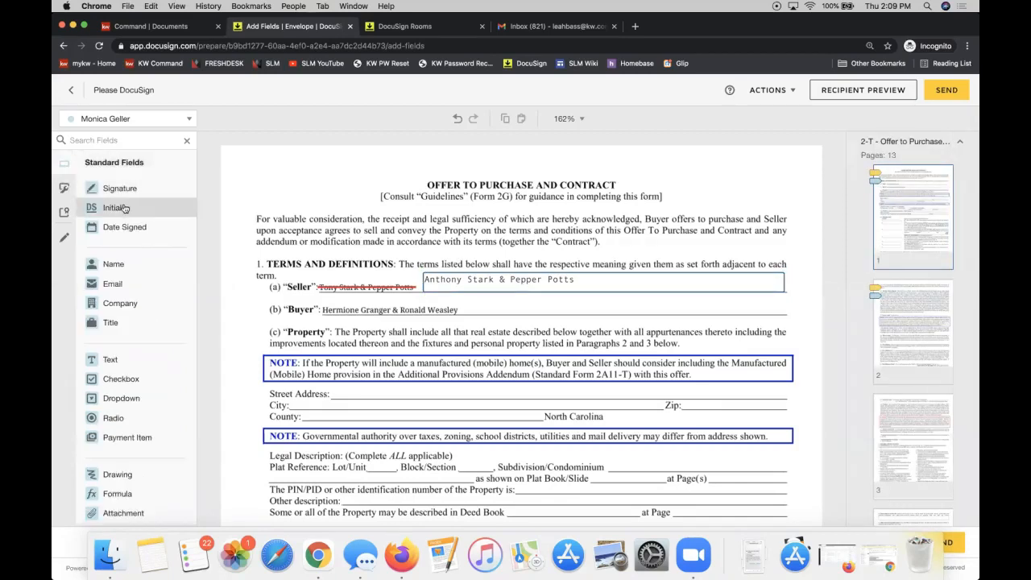
{"action": "left_click_drag", "start_coordinate": [125, 208], "coordinate": [223, 234]}
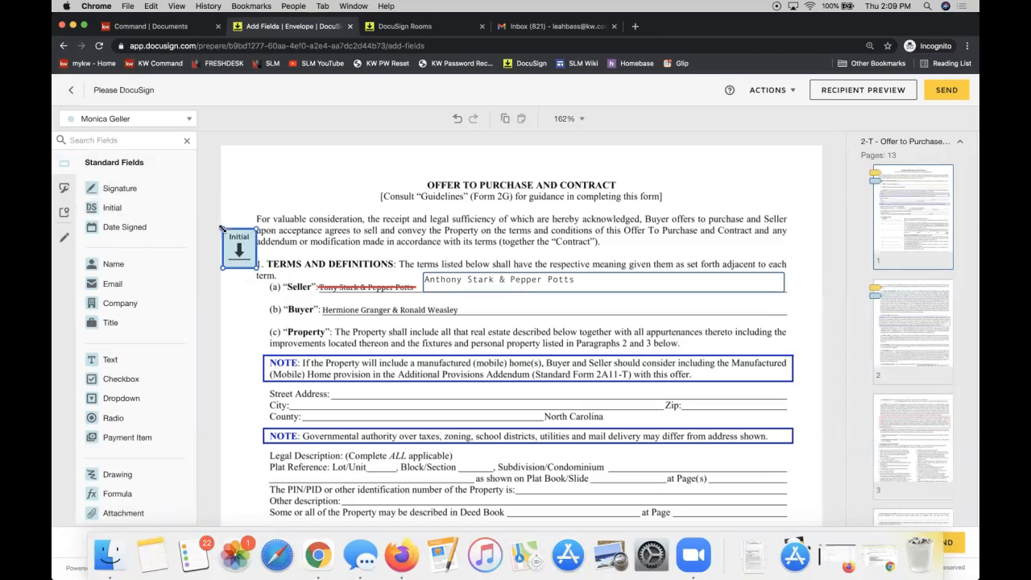
Step: Add a second Initial field for the second recipient, stacked below the first
{"action": "left_click", "coordinate": [123, 121]}
{"action": "left_click", "coordinate": [121, 140]}
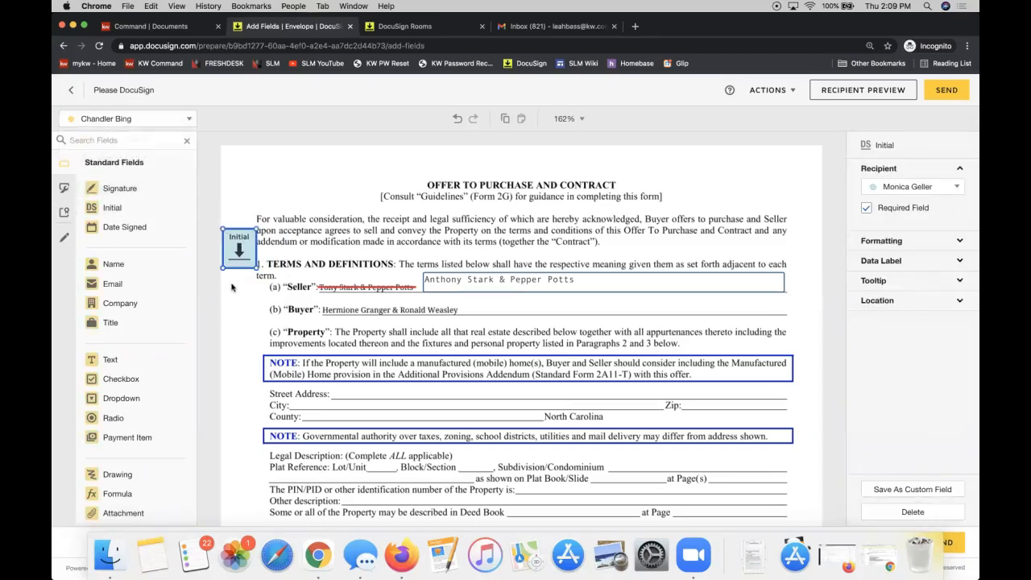
{"action": "left_click", "coordinate": [214, 255]}
{"action": "left_click_drag", "start_coordinate": [125, 208], "coordinate": [224, 277]}
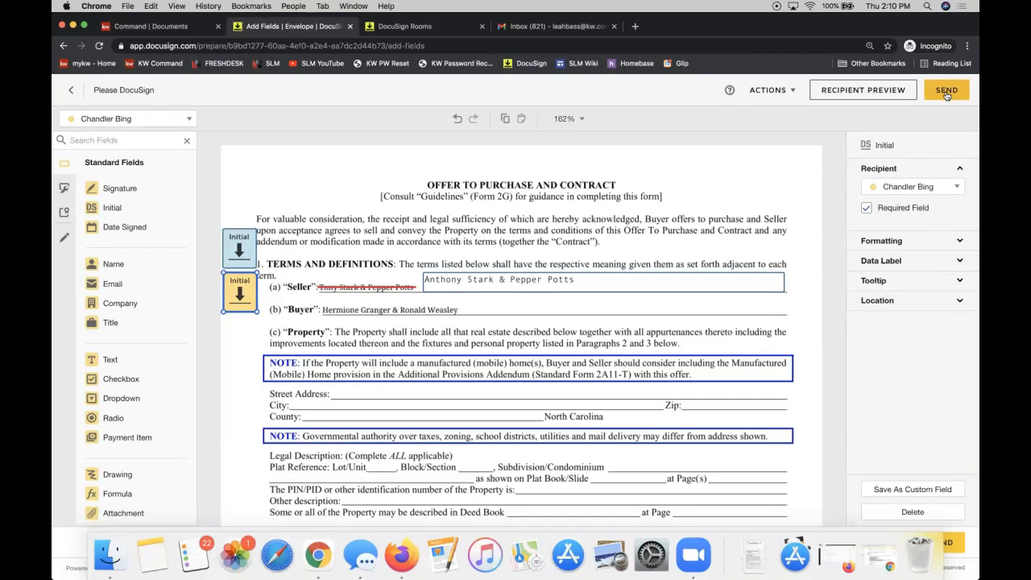
{"action": "left_click", "coordinate": [445, 282]}
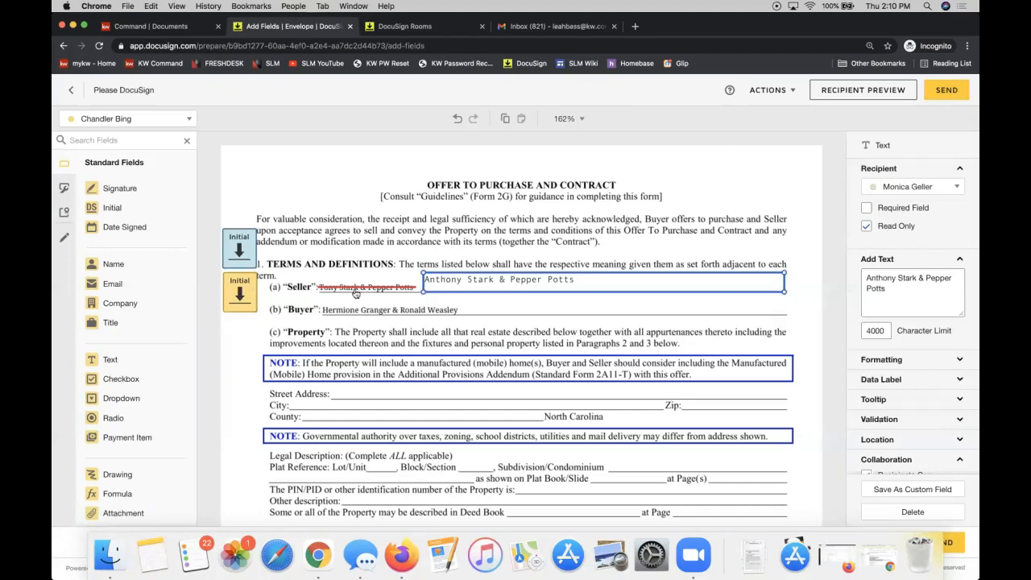
{"action": "left_click", "coordinate": [416, 244]}
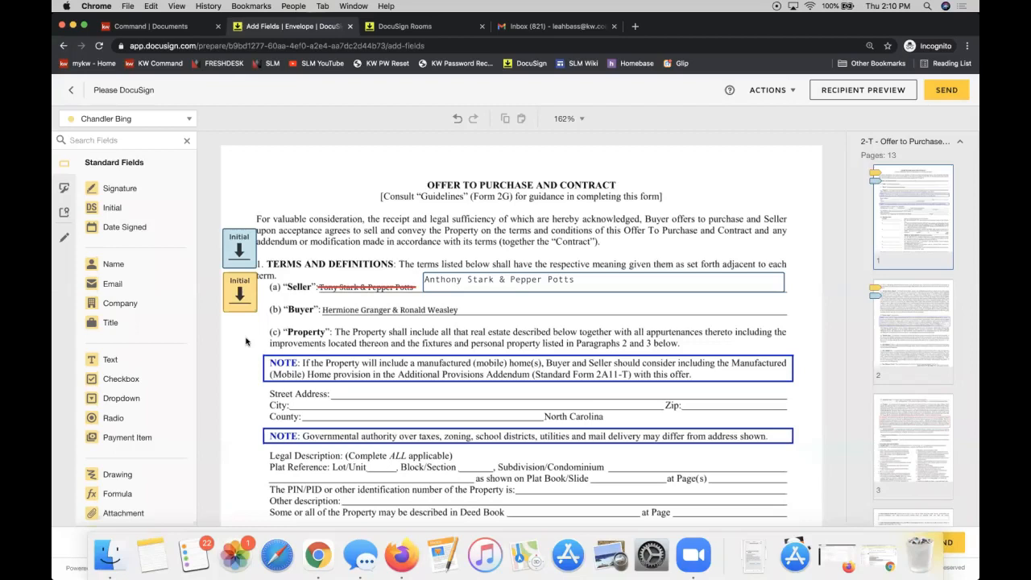
Step: Send the offer envelope, which then appears as Waiting For Others
{"action": "left_click", "coordinate": [949, 92]}
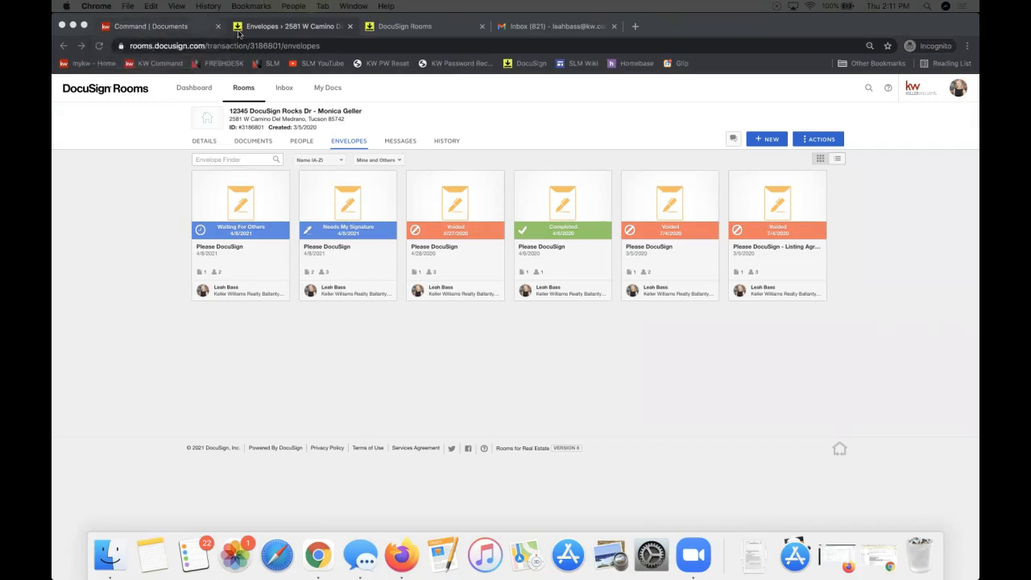
Step: Switch to the Command Documents tab to view the NC - Listing/Sale Checklist
{"action": "left_click", "coordinate": [165, 30]}
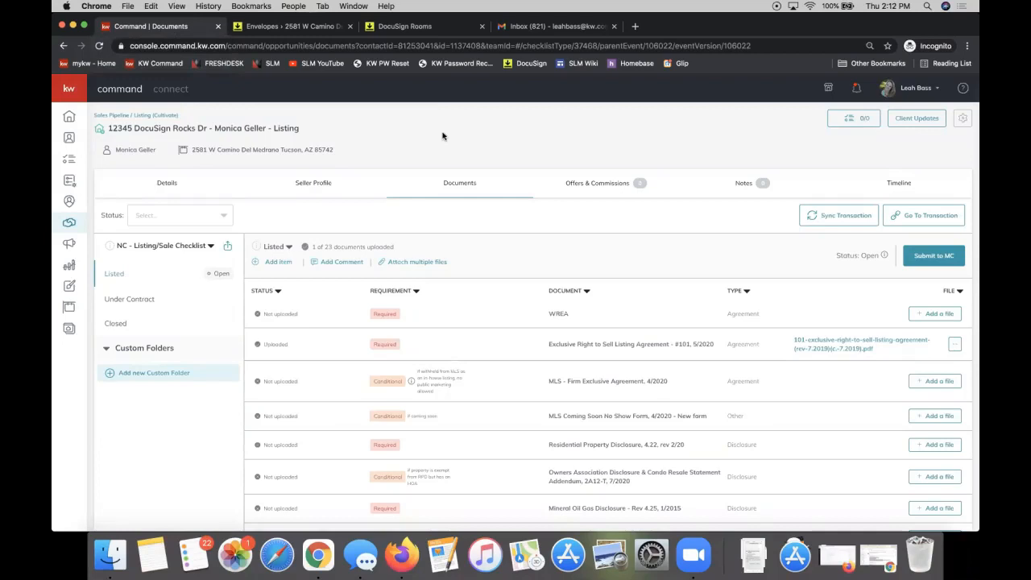
{"action": "scroll", "coordinate": [443, 137], "scroll_direction": "down", "scroll_amount": 2}
{"action": "scroll", "coordinate": [443, 136], "scroll_direction": "up", "scroll_amount": 2}
{"action": "left_click", "coordinate": [167, 247]}
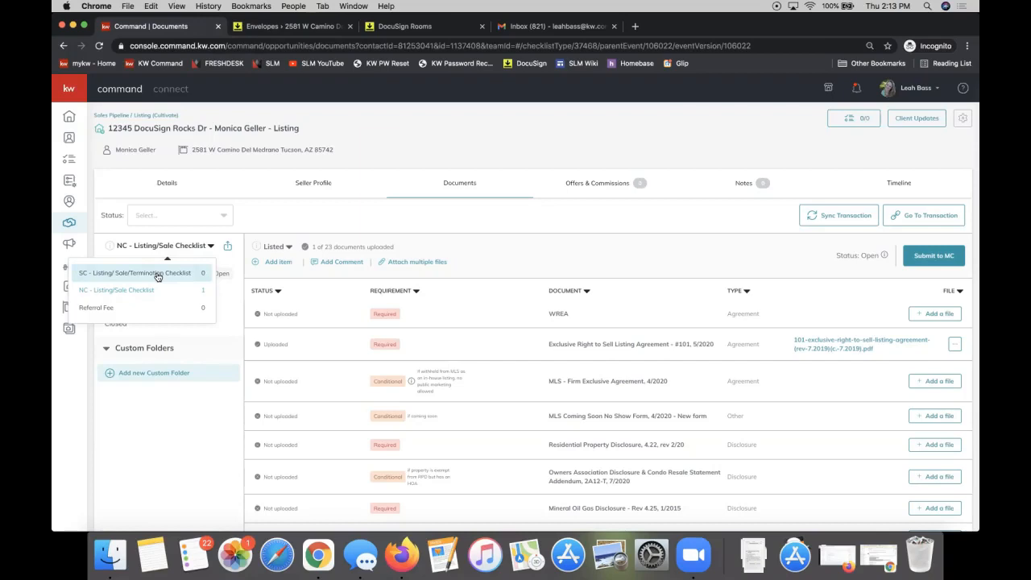
{"action": "left_click", "coordinate": [622, 249]}
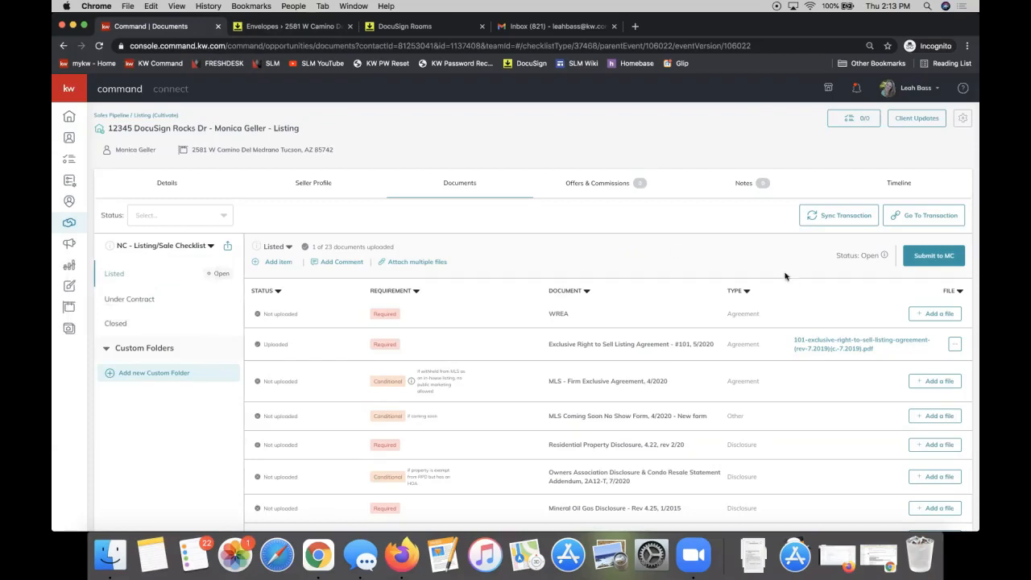
{"action": "scroll", "coordinate": [677, 268], "scroll_direction": "down", "scroll_amount": 3}
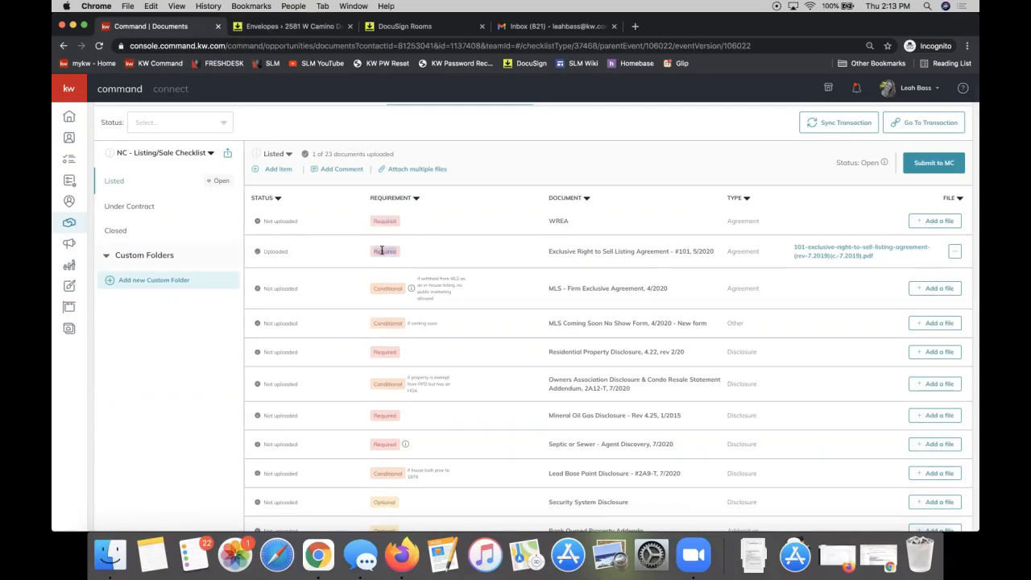
{"action": "double_click", "coordinate": [383, 289]}
{"action": "scroll", "coordinate": [579, 298], "scroll_direction": "up", "scroll_amount": 3}
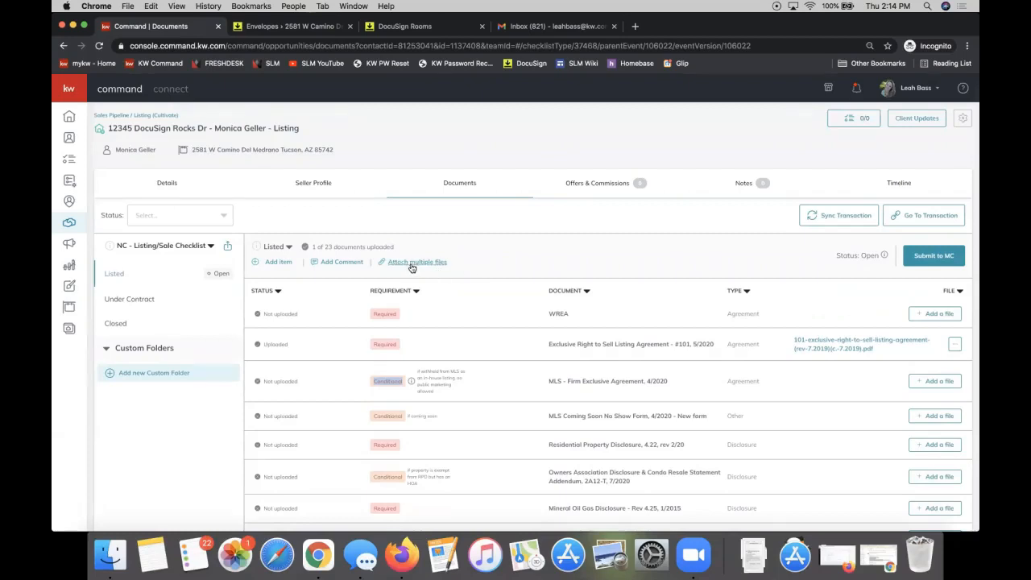
Step: Open Add a file and choose DocuSign as the document source
{"action": "left_click", "coordinate": [412, 266]}
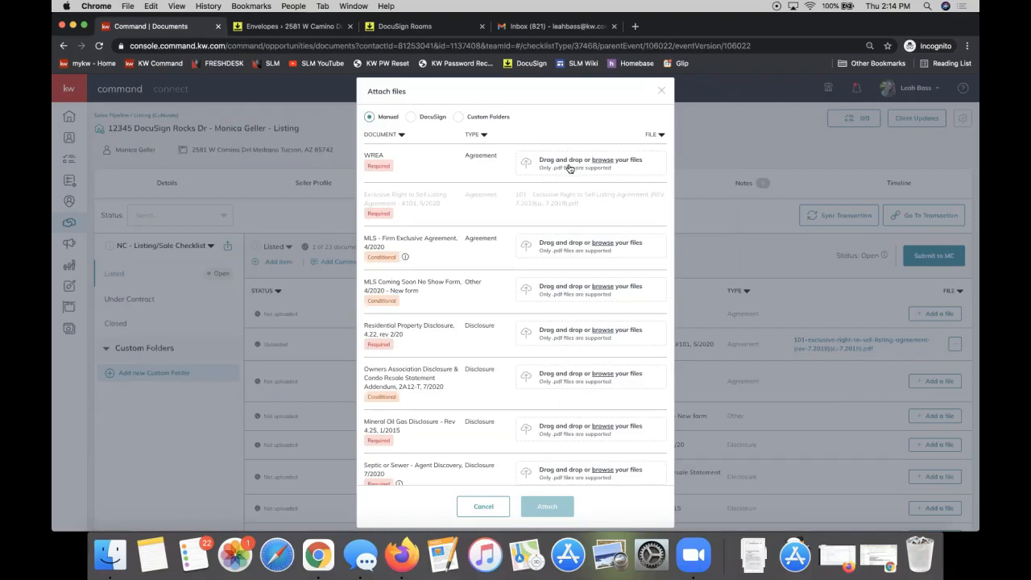
{"action": "left_click", "coordinate": [411, 118]}
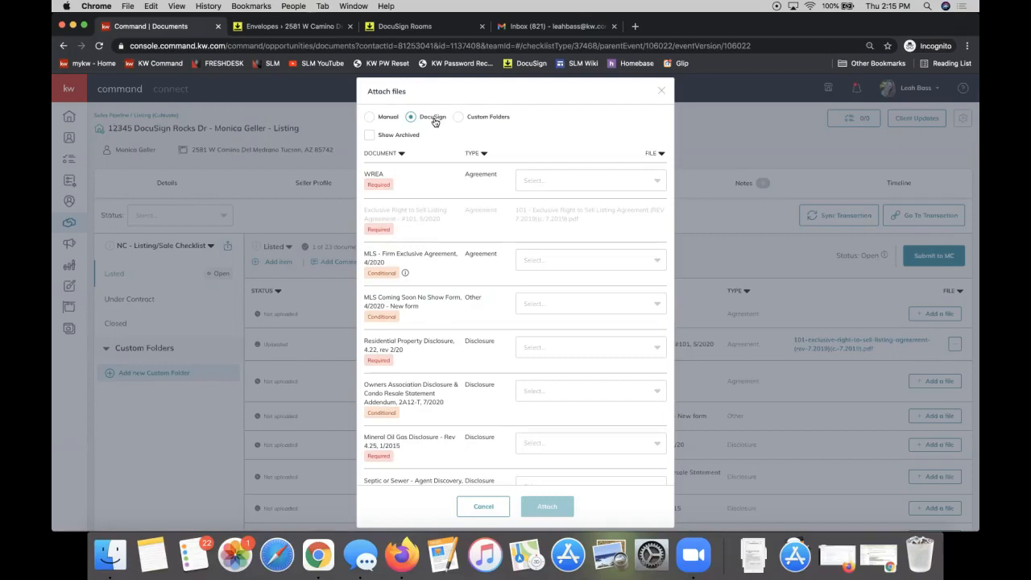
Step: Match the 101 Exclusive Right to Sell file to WREA and MLS Firm Exclusive Agreement, then attach
{"action": "left_click", "coordinate": [558, 186]}
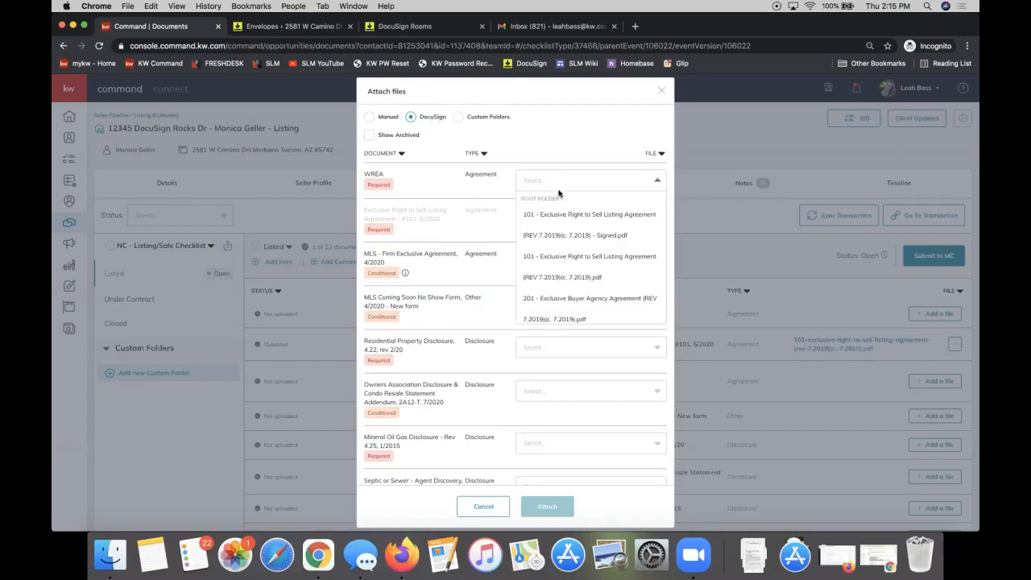
{"action": "left_click", "coordinate": [592, 268]}
{"action": "left_click", "coordinate": [542, 306]}
{"action": "scroll", "coordinate": [548, 349], "scroll_direction": "down", "scroll_amount": 2}
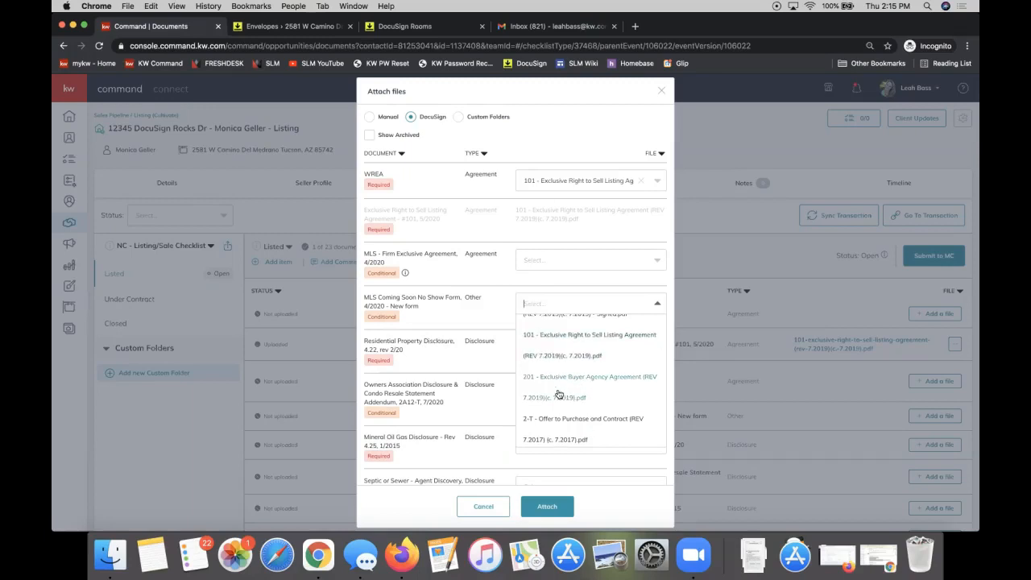
{"action": "left_click", "coordinate": [553, 266]}
{"action": "left_click", "coordinate": [556, 308]}
{"action": "left_click", "coordinate": [558, 258]}
{"action": "left_click", "coordinate": [562, 362]}
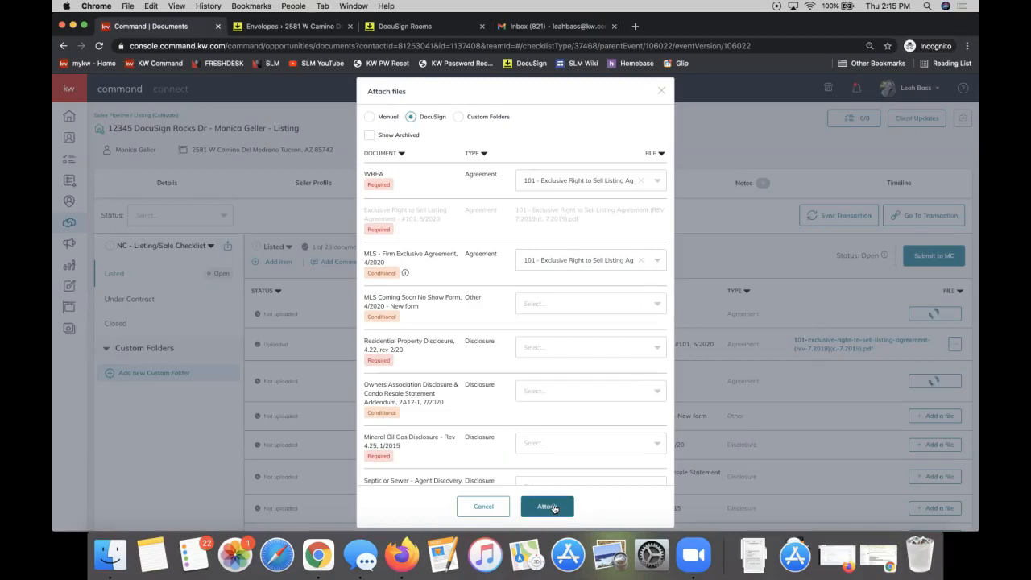
{"action": "left_click", "coordinate": [553, 507]}
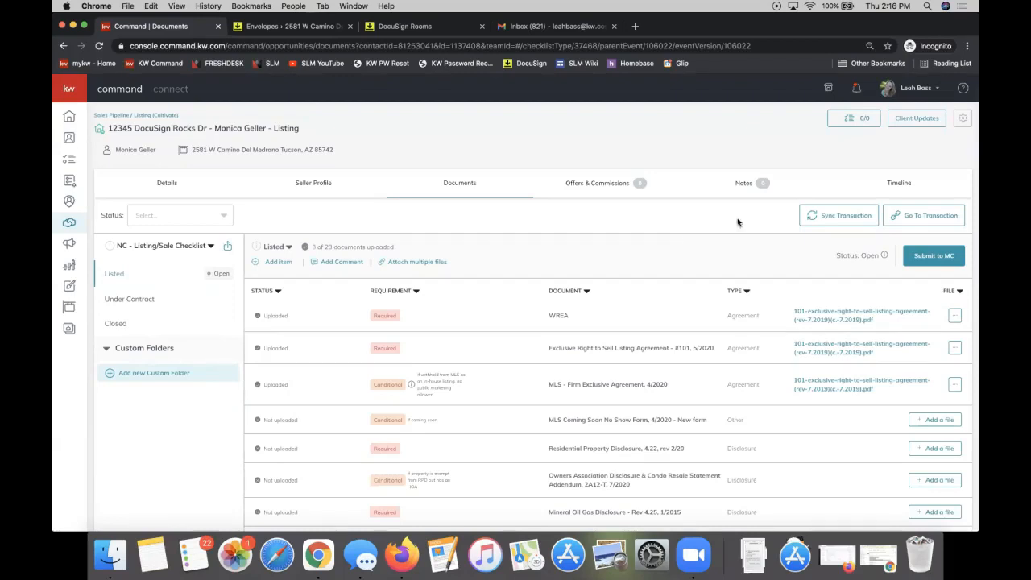
{"action": "left_click", "coordinate": [126, 303]}
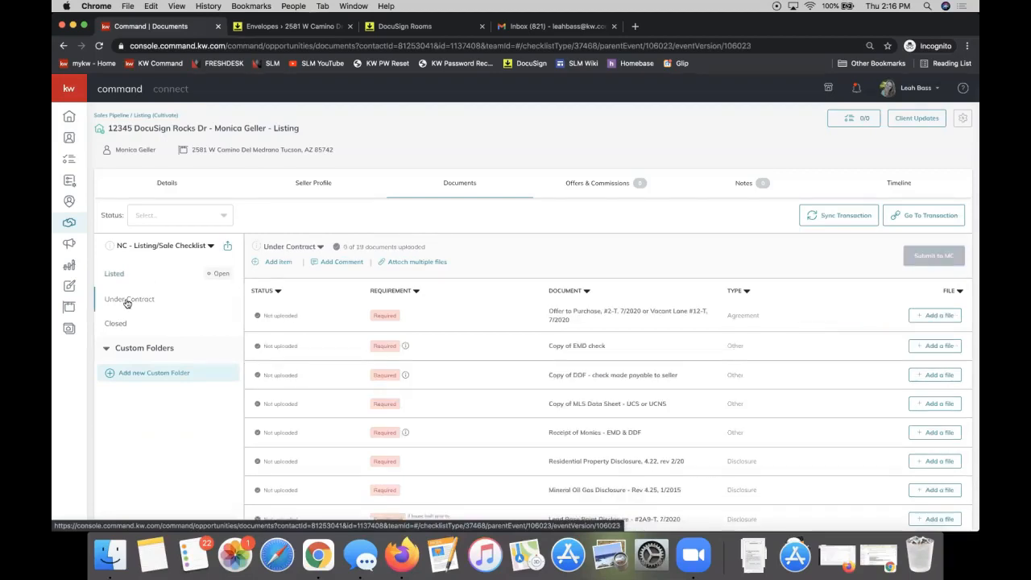
{"action": "left_click", "coordinate": [123, 326]}
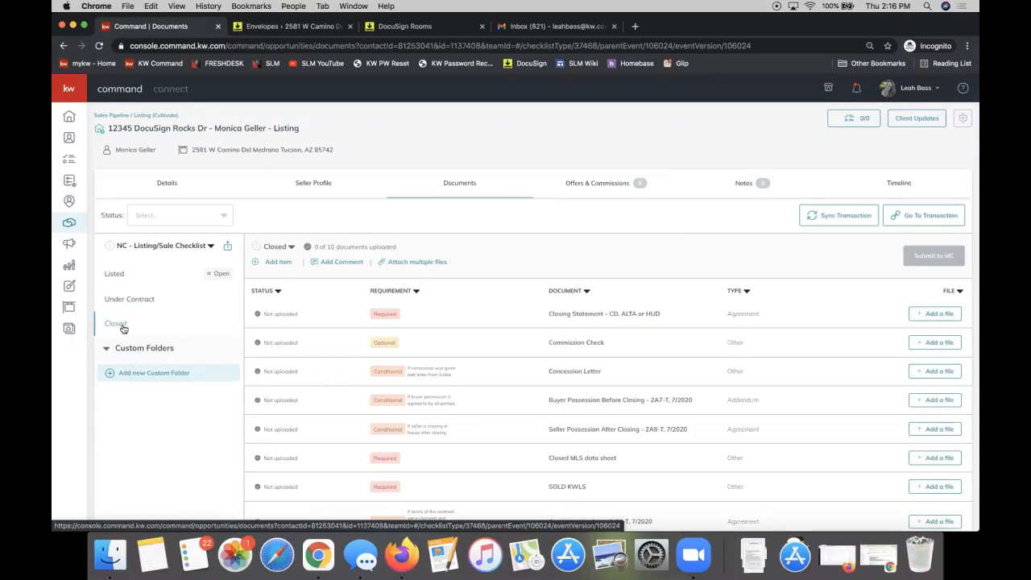
{"action": "left_click", "coordinate": [125, 299]}
{"action": "left_click", "coordinate": [149, 274]}
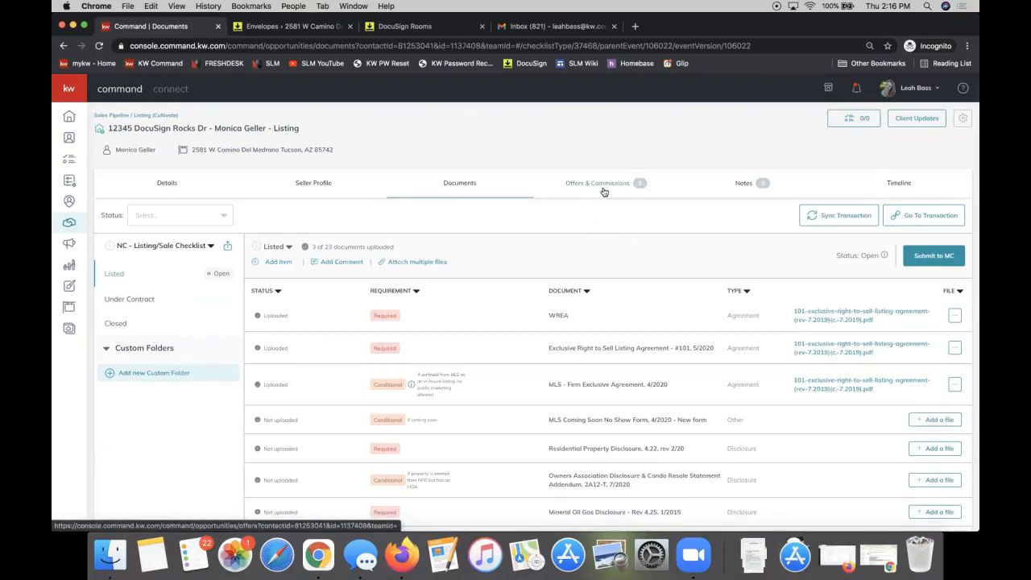
Step: From Opportunities, open the Listings Under Contract stage and the 2424 Command Rocks DrIVE listing
{"action": "left_click", "coordinate": [68, 221]}
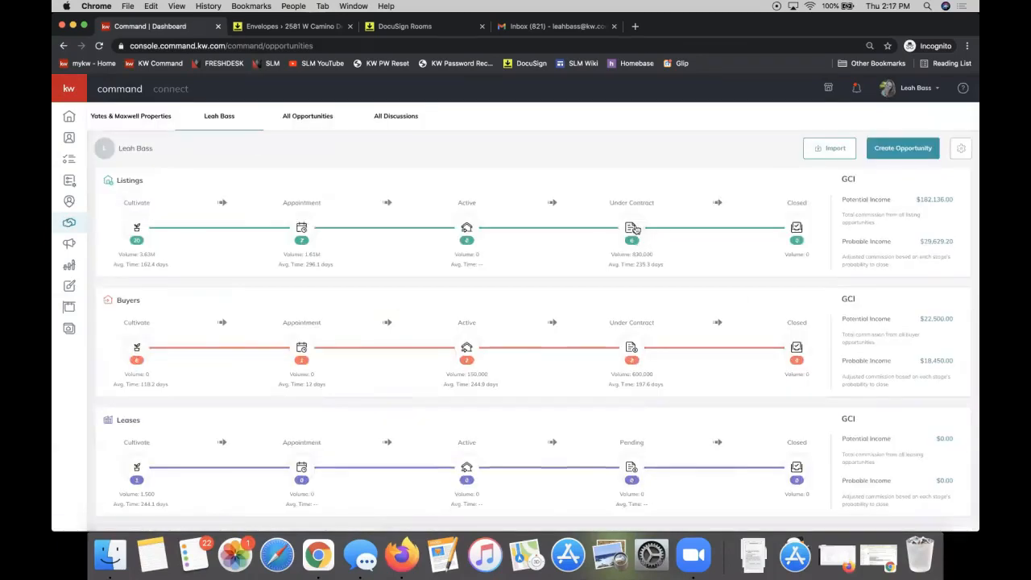
{"action": "left_click", "coordinate": [635, 230]}
{"action": "scroll", "coordinate": [224, 382], "scroll_direction": "down", "scroll_amount": 1}
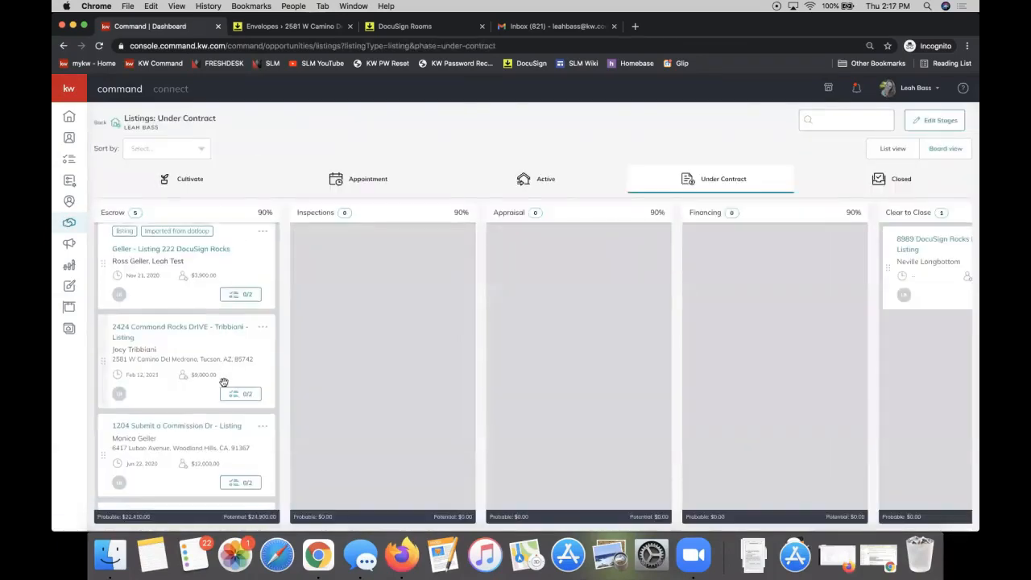
{"action": "scroll", "coordinate": [224, 382], "scroll_direction": "down", "scroll_amount": 5}
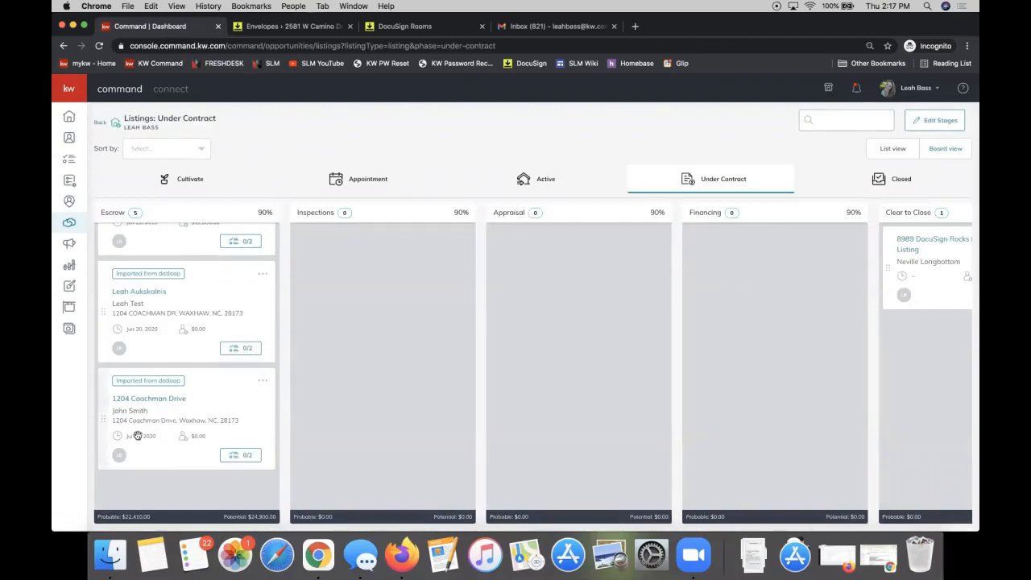
{"action": "scroll", "coordinate": [175, 425], "scroll_direction": "up", "scroll_amount": 2}
{"action": "scroll", "coordinate": [175, 424], "scroll_direction": "up", "scroll_amount": 3}
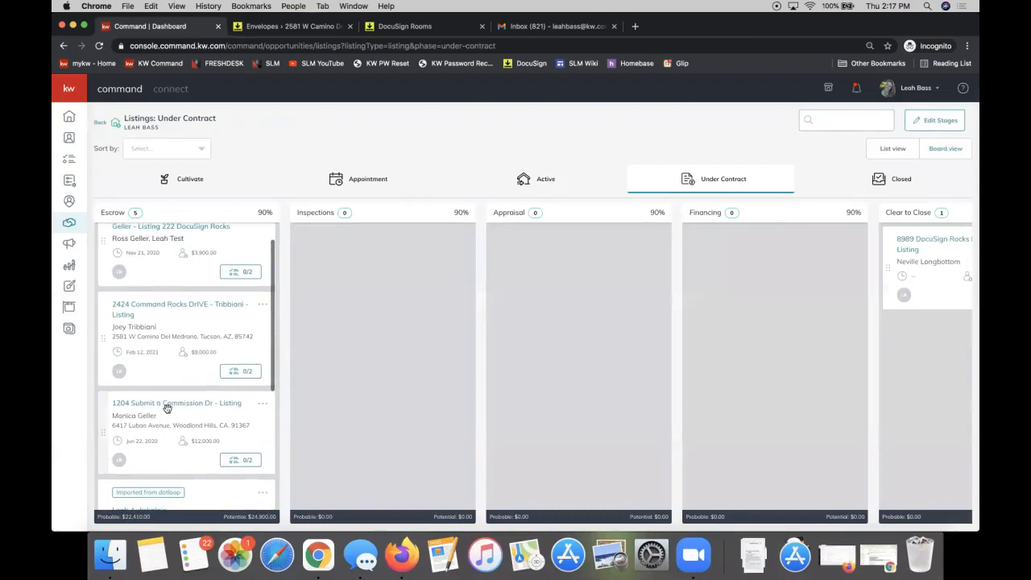
{"action": "left_click", "coordinate": [162, 304]}
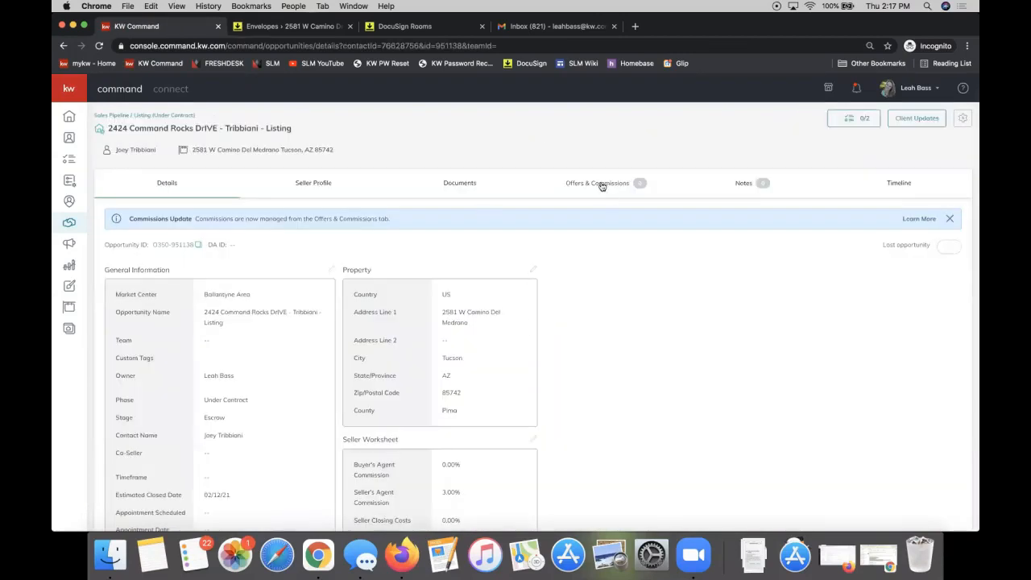
Step: Review the offers on the listing's Offers & Commissions tab
{"action": "left_click", "coordinate": [601, 185]}
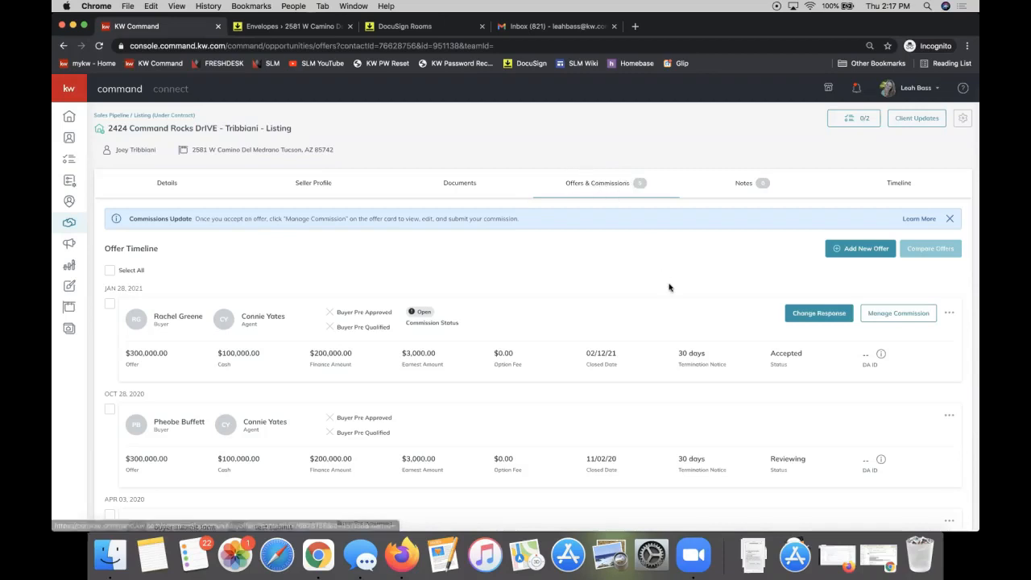
{"action": "scroll", "coordinate": [531, 296], "scroll_direction": "down", "scroll_amount": 5}
{"action": "scroll", "coordinate": [531, 296], "scroll_direction": "up", "scroll_amount": 5}
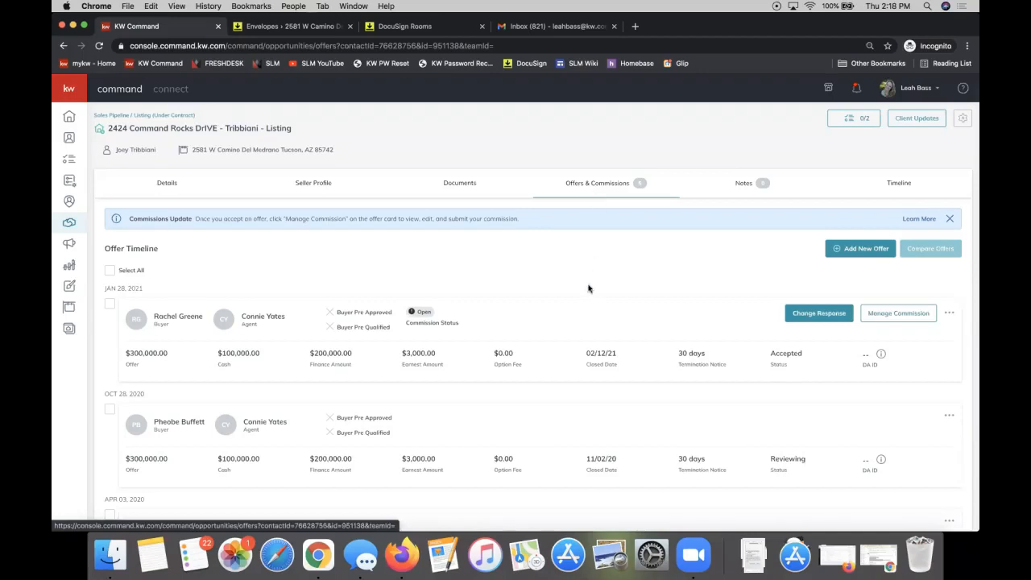
{"action": "scroll", "coordinate": [589, 288], "scroll_direction": "down", "scroll_amount": 5}
{"action": "scroll", "coordinate": [589, 282], "scroll_direction": "up", "scroll_amount": 5}
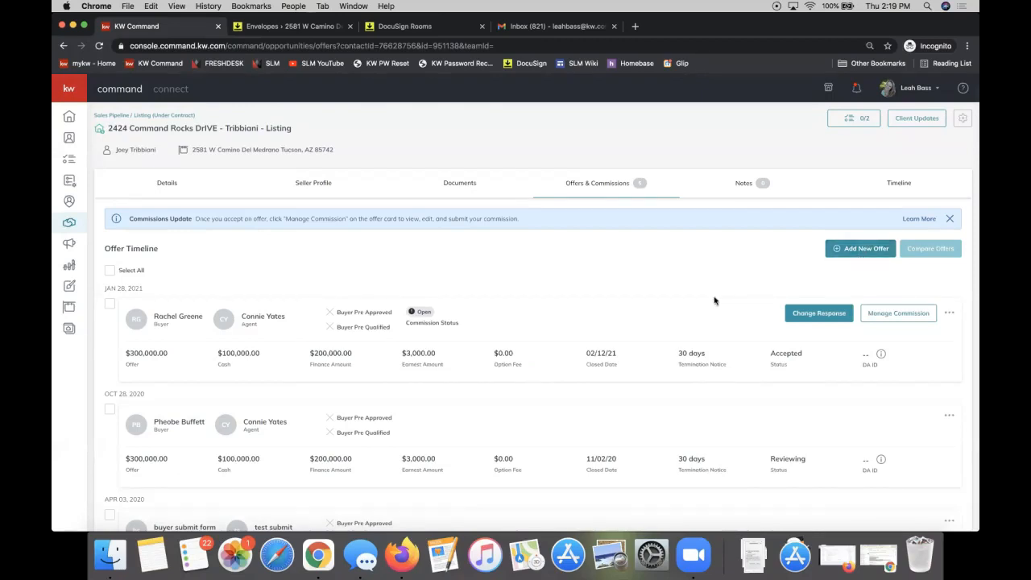
{"action": "scroll", "coordinate": [698, 345], "scroll_direction": "down", "scroll_amount": 5}
{"action": "scroll", "coordinate": [698, 345], "scroll_direction": "up", "scroll_amount": 5}
{"action": "scroll", "coordinate": [698, 345], "scroll_direction": "up", "scroll_amount": 1}
Step: Select all of the listing's offers for comparison
{"action": "left_click", "coordinate": [109, 274]}
{"action": "left_click", "coordinate": [111, 278]}
{"action": "left_click", "coordinate": [110, 275]}
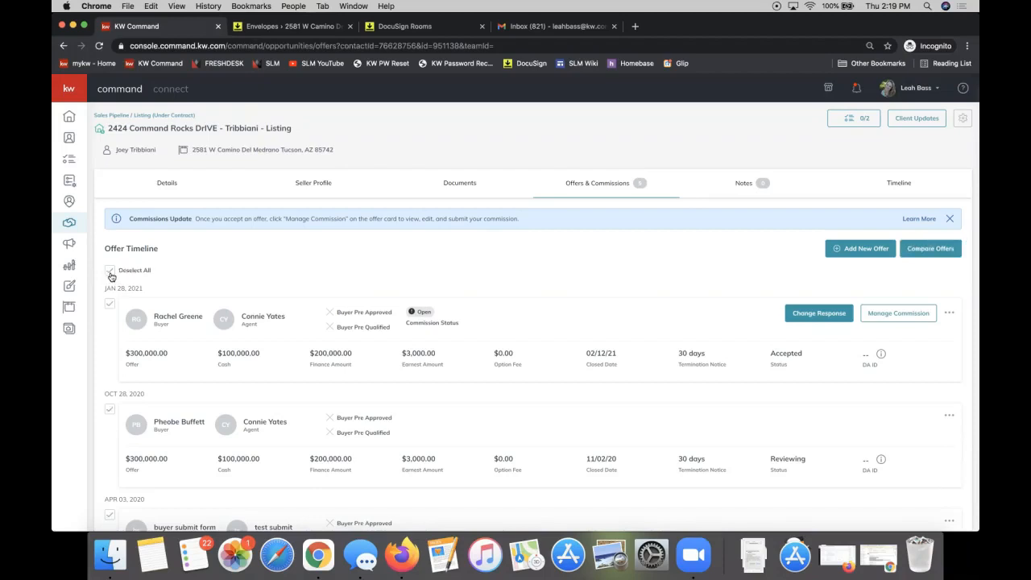
{"action": "left_click", "coordinate": [923, 251]}
Step: Open the five-offer comparison table and highlight the buyer column headings and the Cash row
{"action": "left_click", "coordinate": [928, 251]}
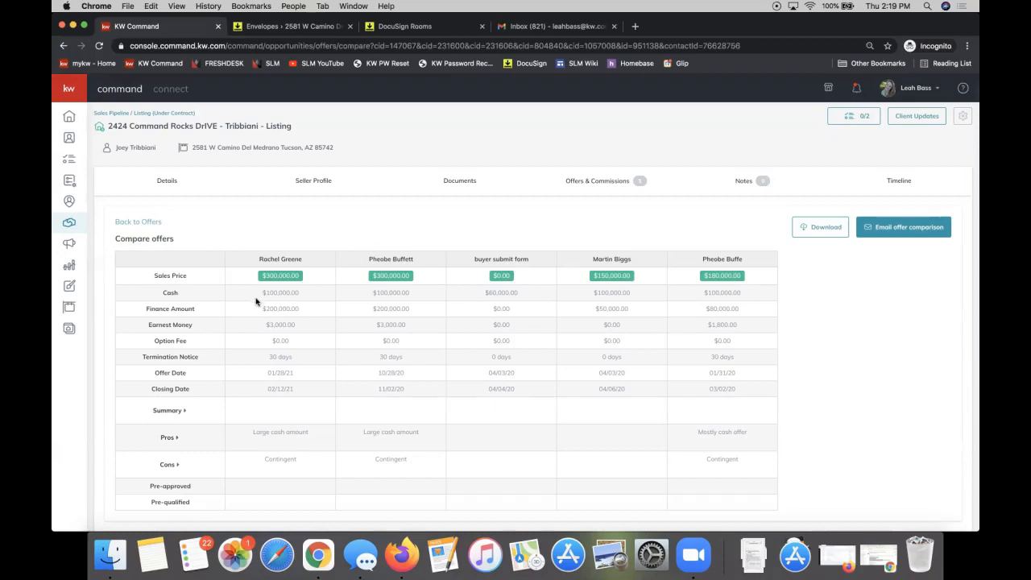
{"action": "triple_click", "coordinate": [261, 257]}
{"action": "left_click_drag", "start_coordinate": [369, 259], "coordinate": [533, 267]}
{"action": "triple_click", "coordinate": [502, 259]}
{"action": "triple_click", "coordinate": [622, 260]}
{"action": "left_click", "coordinate": [723, 259]}
{"action": "double_click", "coordinate": [172, 293]}
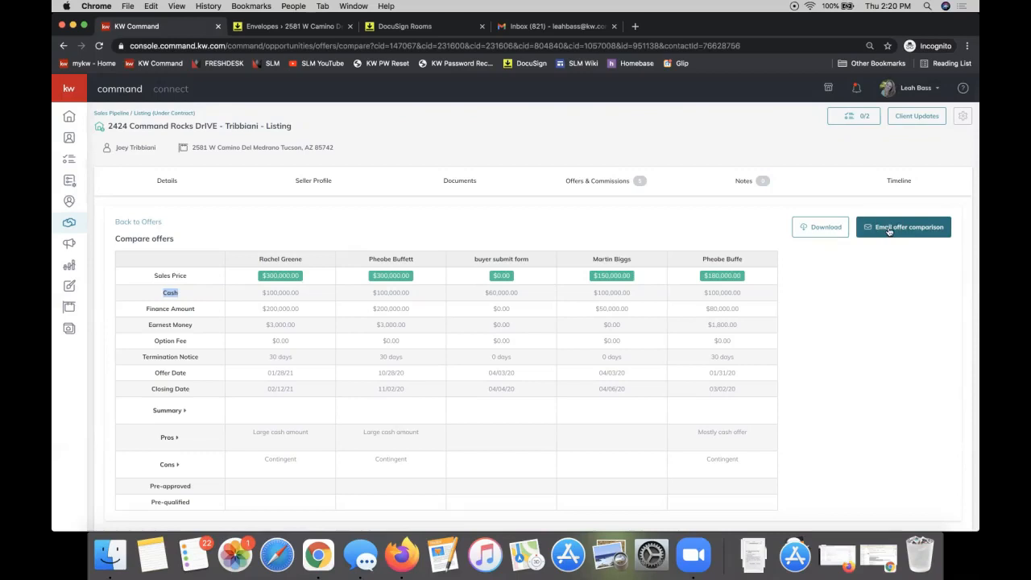
Step: Download the offer comparison as a PDF, review its Summary row, then return to KW Command
{"action": "left_click", "coordinate": [824, 228]}
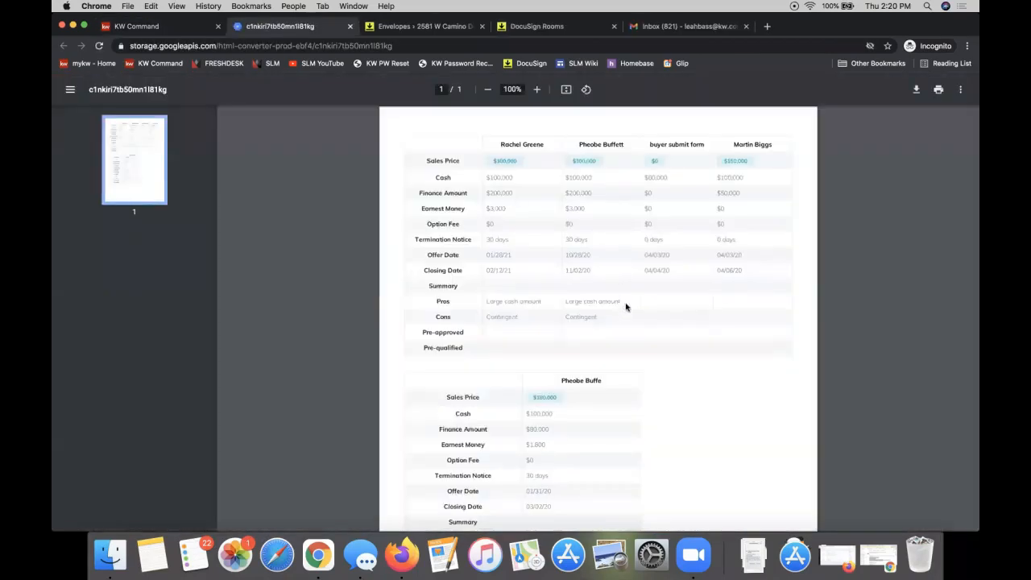
{"action": "scroll", "coordinate": [745, 341], "scroll_direction": "down", "scroll_amount": 5}
{"action": "scroll", "coordinate": [746, 342], "scroll_direction": "up", "scroll_amount": 5}
{"action": "scroll", "coordinate": [626, 303], "scroll_direction": "down", "scroll_amount": 3}
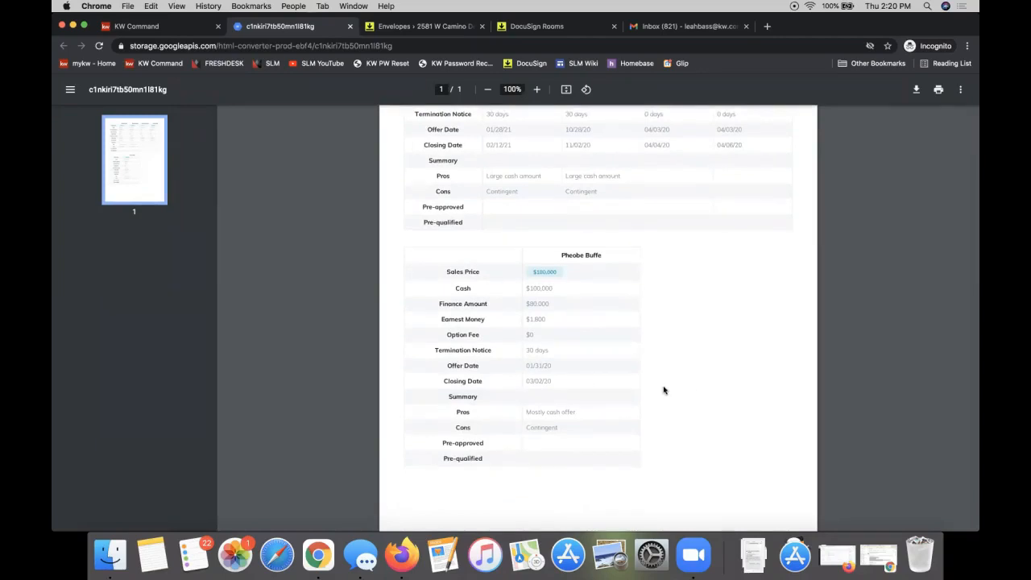
{"action": "scroll", "coordinate": [664, 391], "scroll_direction": "up", "scroll_amount": 3}
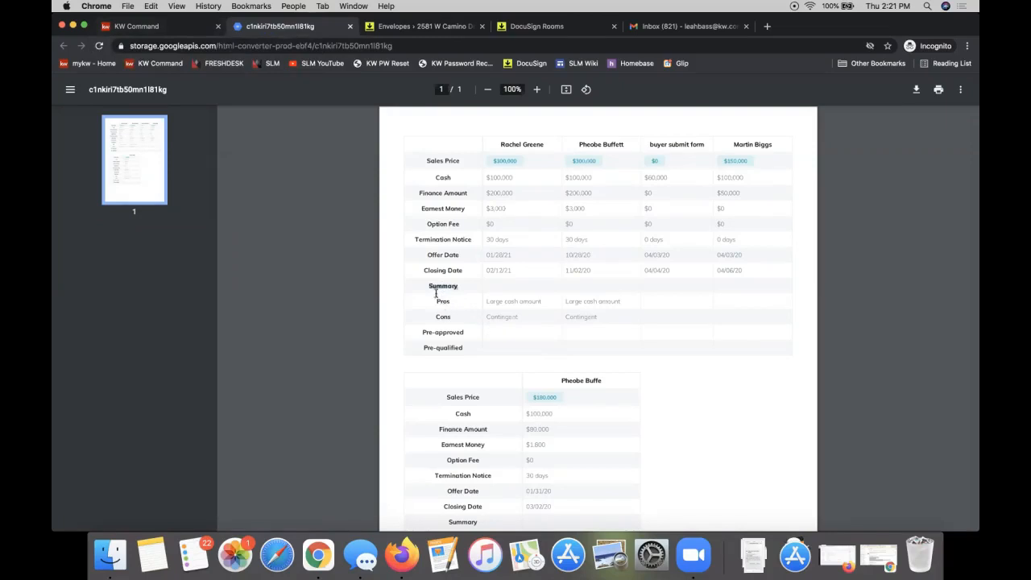
{"action": "left_click_drag", "start_coordinate": [429, 286], "coordinate": [451, 288]}
{"action": "left_click", "coordinate": [186, 30]}
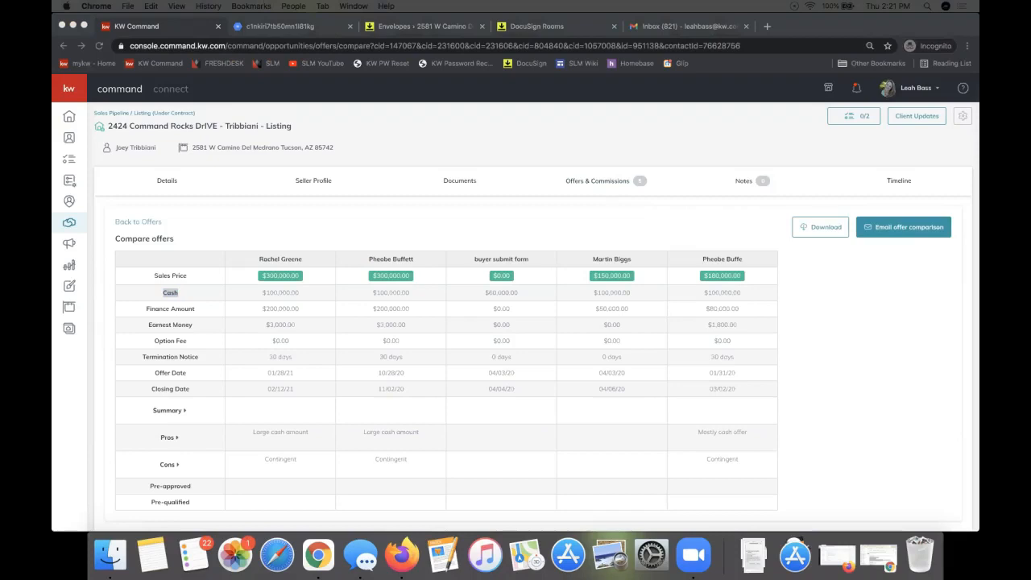
Step: Bring the Docusign Links document into view and review its offer comparison and commission tips
{"action": "left_click_drag", "start_coordinate": [54, 27], "coordinate": [714, 25]}
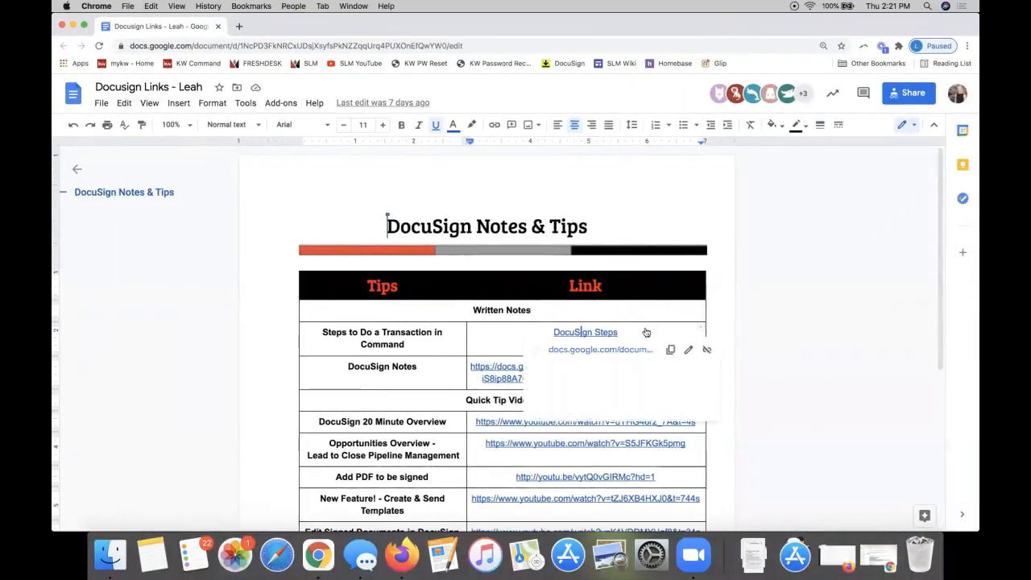
{"action": "scroll", "coordinate": [644, 331], "scroll_direction": "down", "scroll_amount": 5}
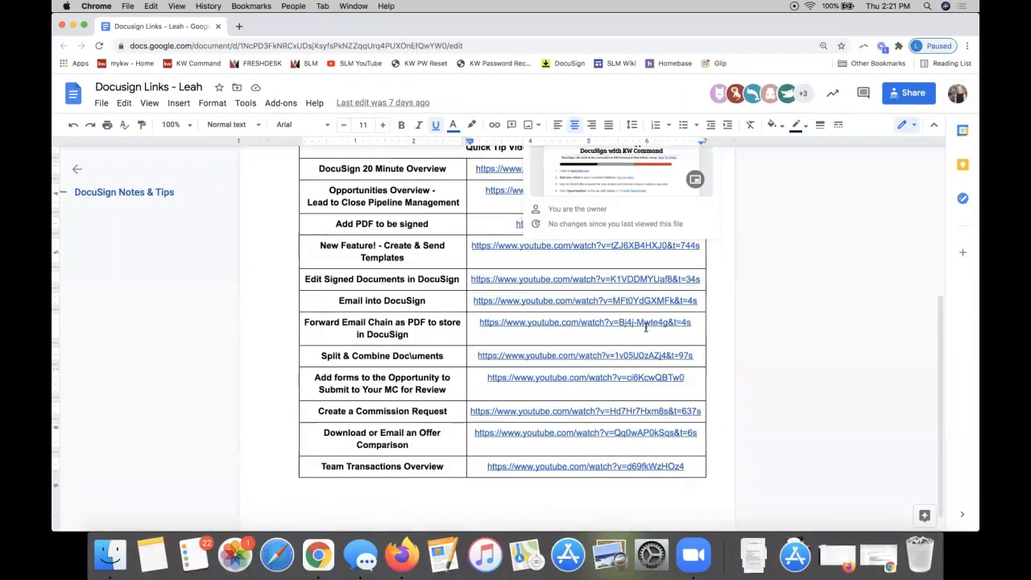
{"action": "triple_click", "coordinate": [388, 411]}
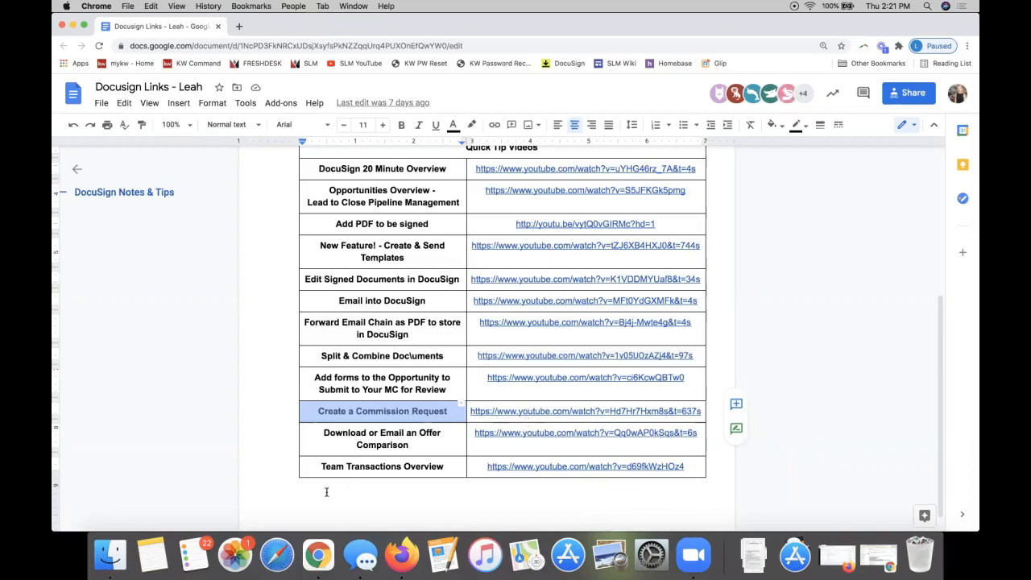
{"action": "left_click", "coordinate": [556, 430]}
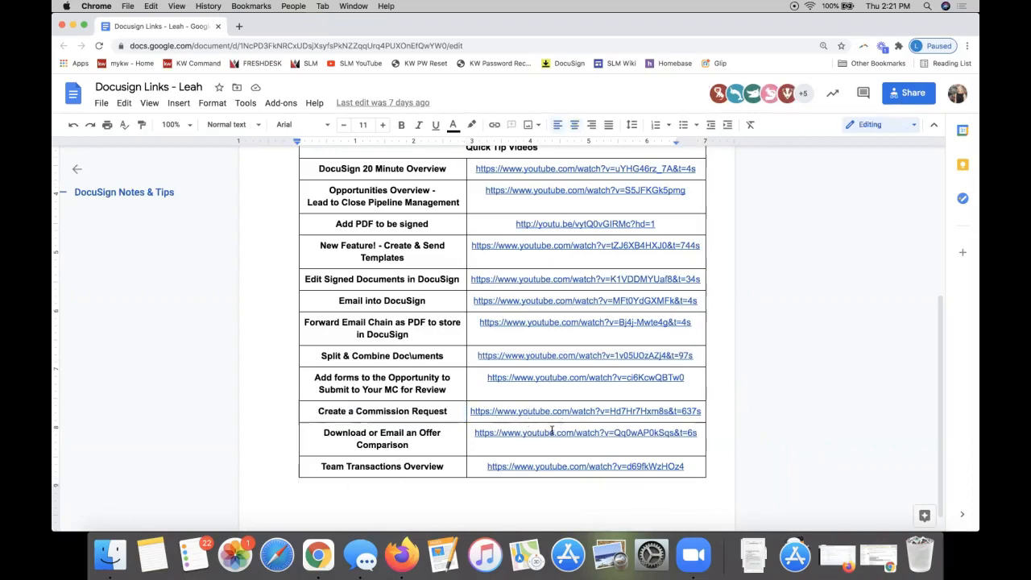
{"action": "left_click", "coordinate": [361, 441]}
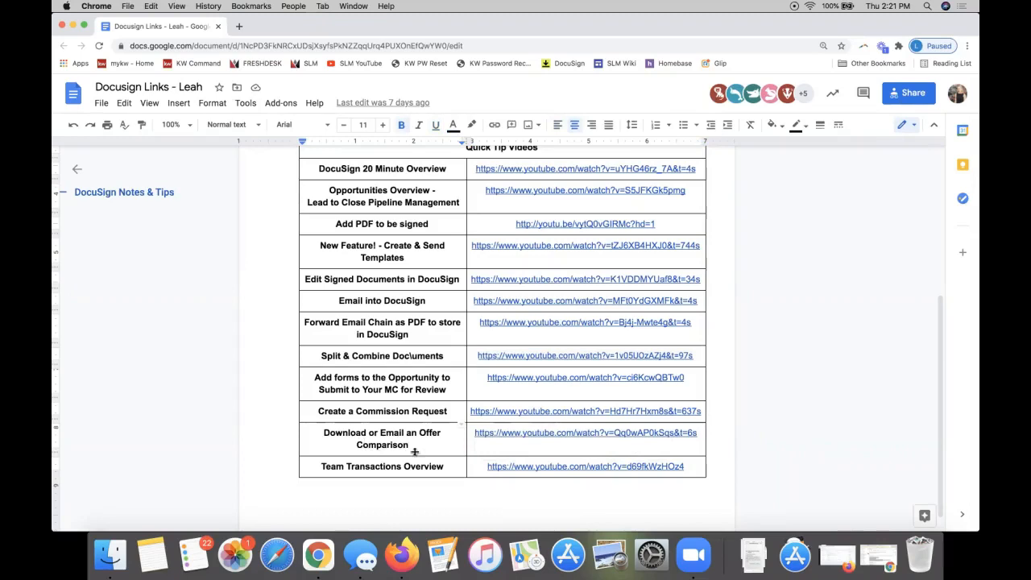
{"action": "left_click", "coordinate": [487, 433]}
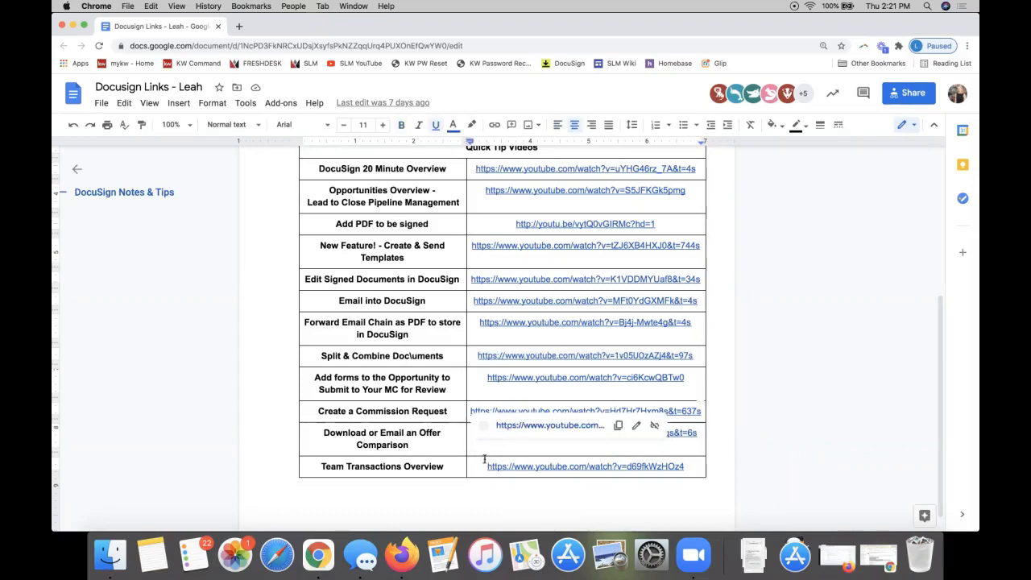
{"action": "left_click", "coordinate": [450, 449]}
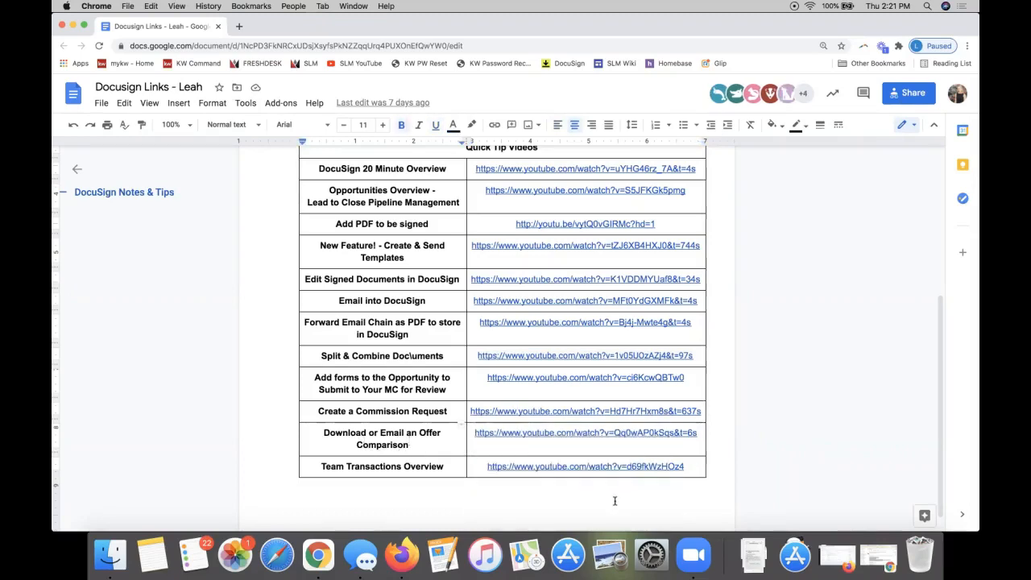
{"action": "scroll", "coordinate": [613, 499], "scroll_direction": "up", "scroll_amount": 1}
{"action": "scroll", "coordinate": [613, 499], "scroll_direction": "up", "scroll_amount": 4}
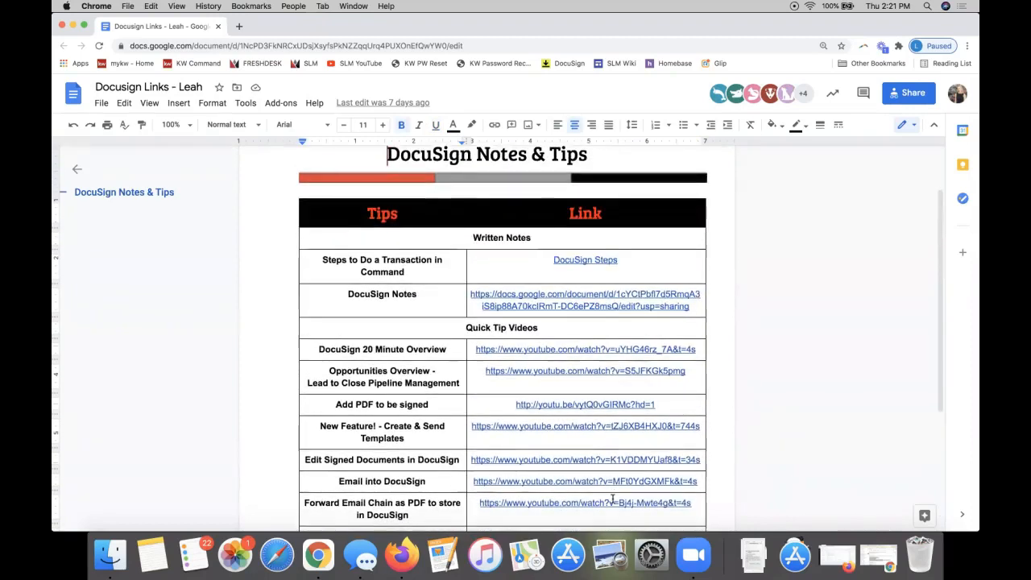
{"action": "scroll", "coordinate": [597, 371], "scroll_direction": "down", "scroll_amount": 3}
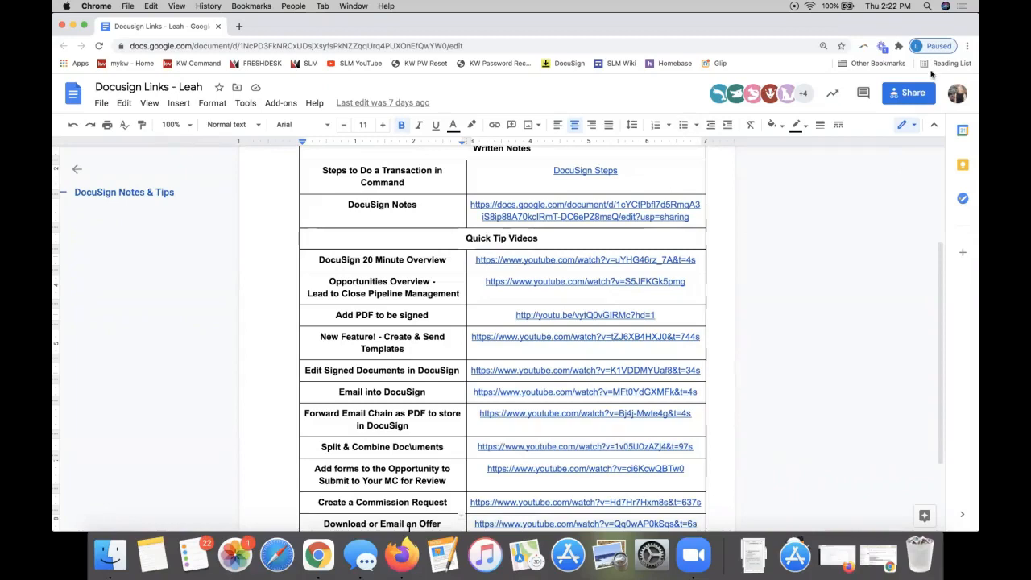
{"action": "scroll", "coordinate": [617, 396], "scroll_direction": "down", "scroll_amount": 3}
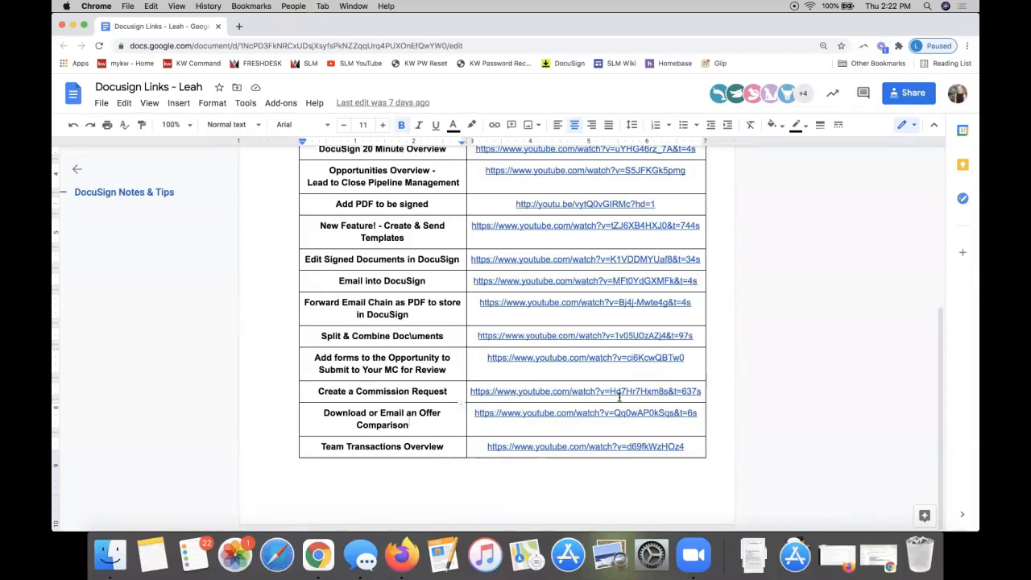
Step: Highlight the Create a Commission Request tip in yellow
{"action": "double_click", "coordinate": [391, 390]}
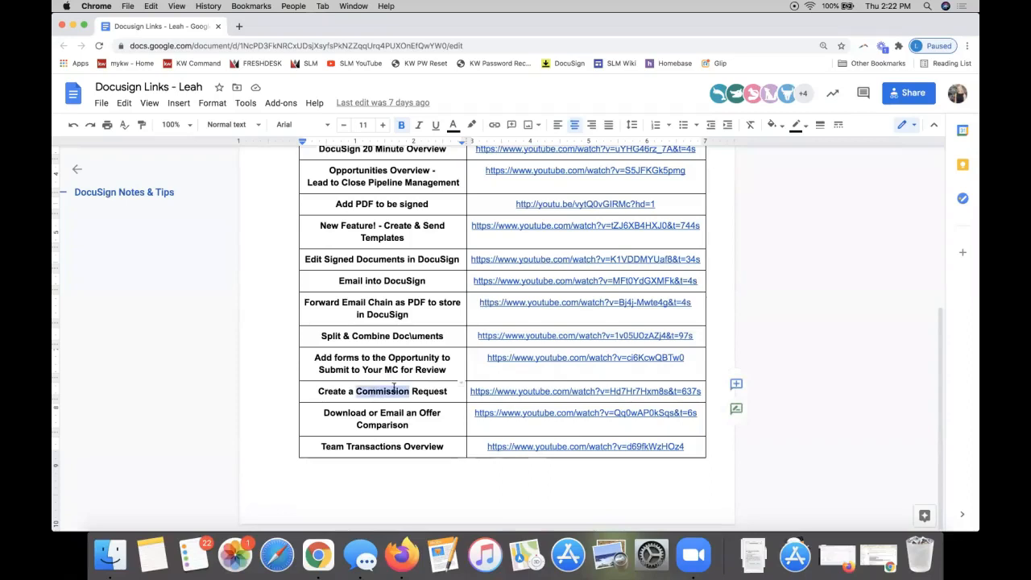
{"action": "left_click", "coordinate": [318, 391]}
{"action": "triple_click", "coordinate": [318, 391]}
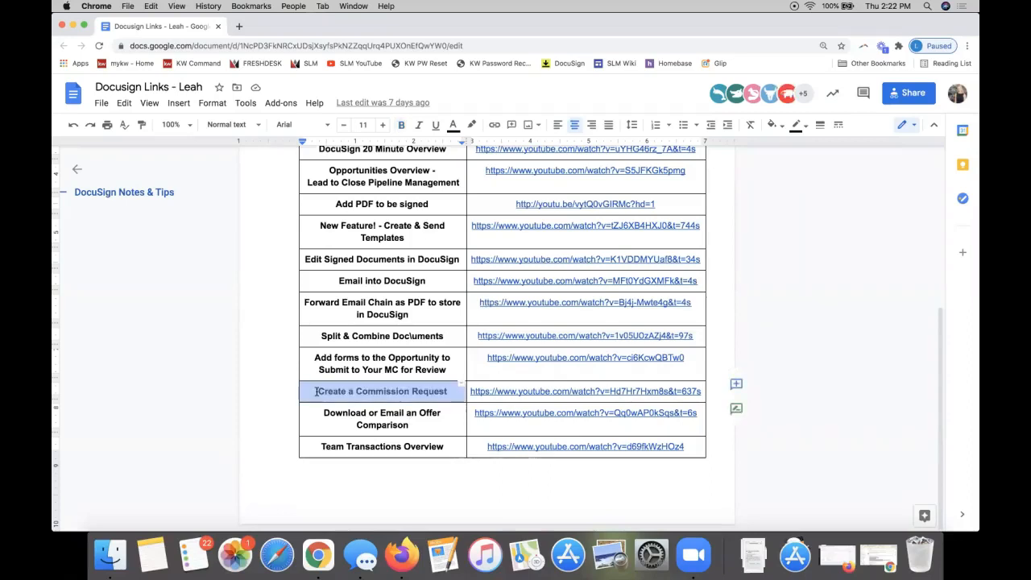
{"action": "left_click", "coordinate": [477, 129]}
{"action": "left_click", "coordinate": [516, 179]}
{"action": "left_click", "coordinate": [261, 398]}
Step: Highlight the Forward Email Chain as PDF tip in yellow and copy the document's share link
{"action": "scroll", "coordinate": [260, 398], "scroll_direction": "up", "scroll_amount": 2}
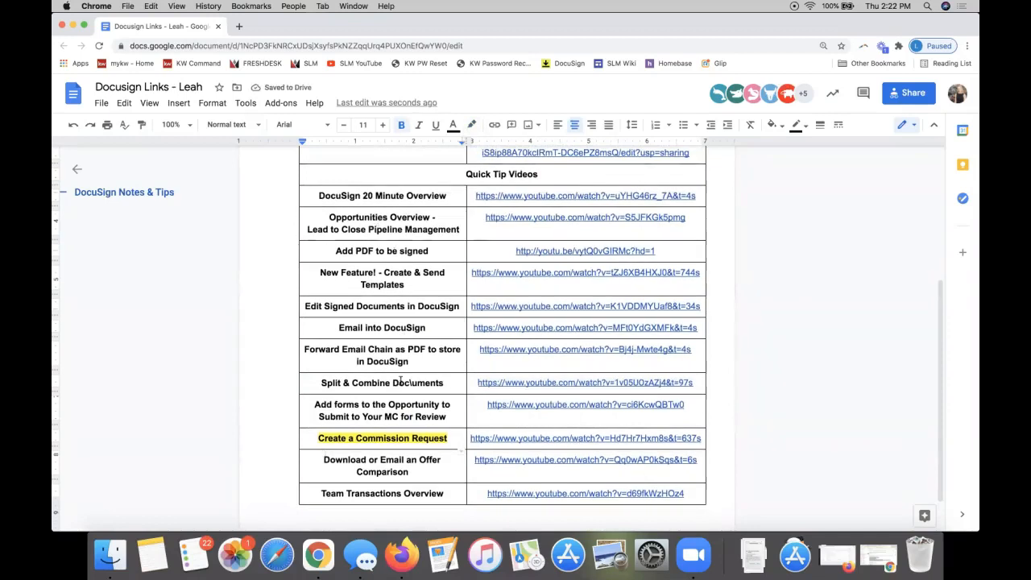
{"action": "left_click_drag", "start_coordinate": [412, 363], "coordinate": [286, 348]}
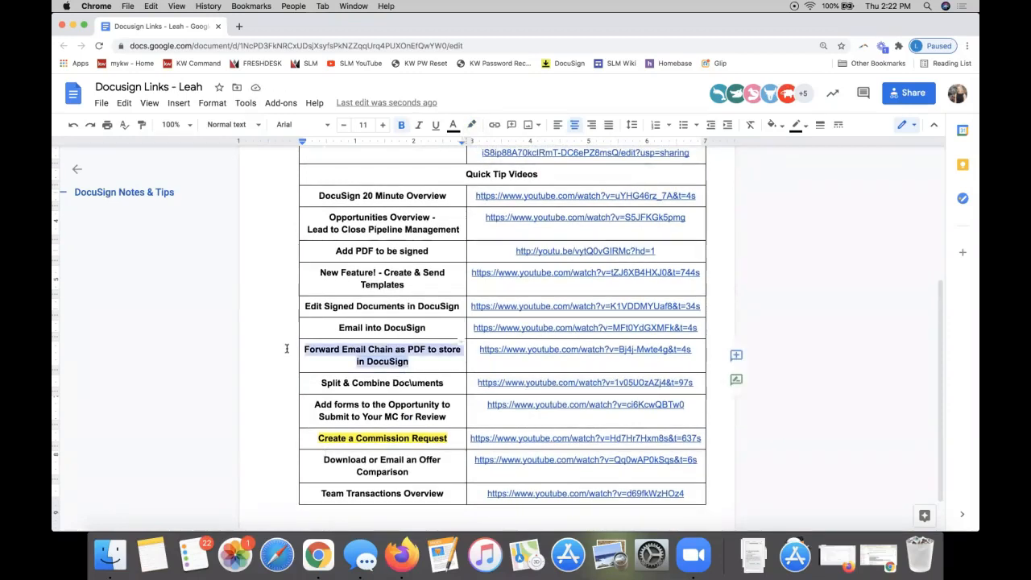
{"action": "left_click", "coordinate": [473, 125]}
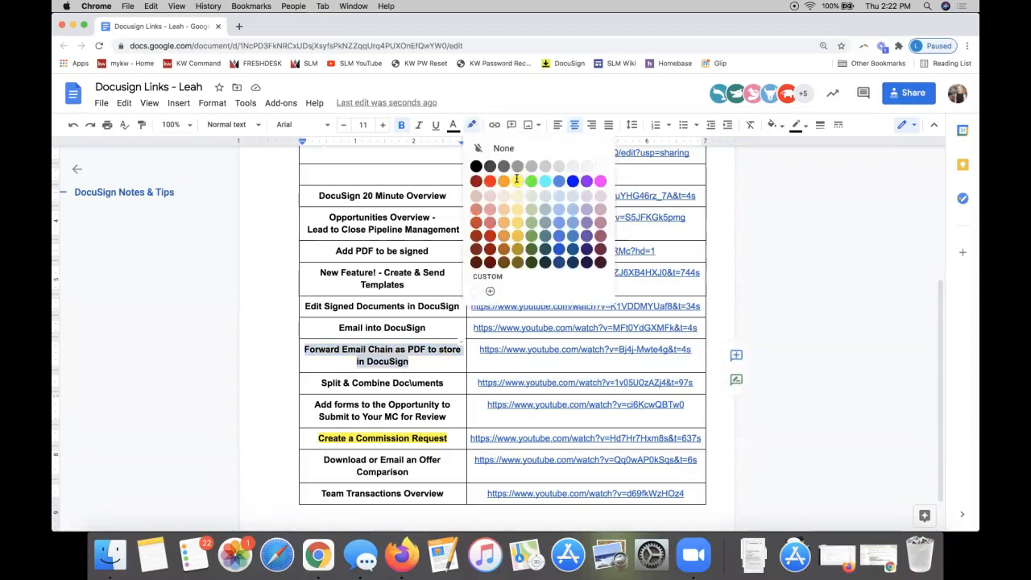
{"action": "left_click", "coordinate": [517, 180]}
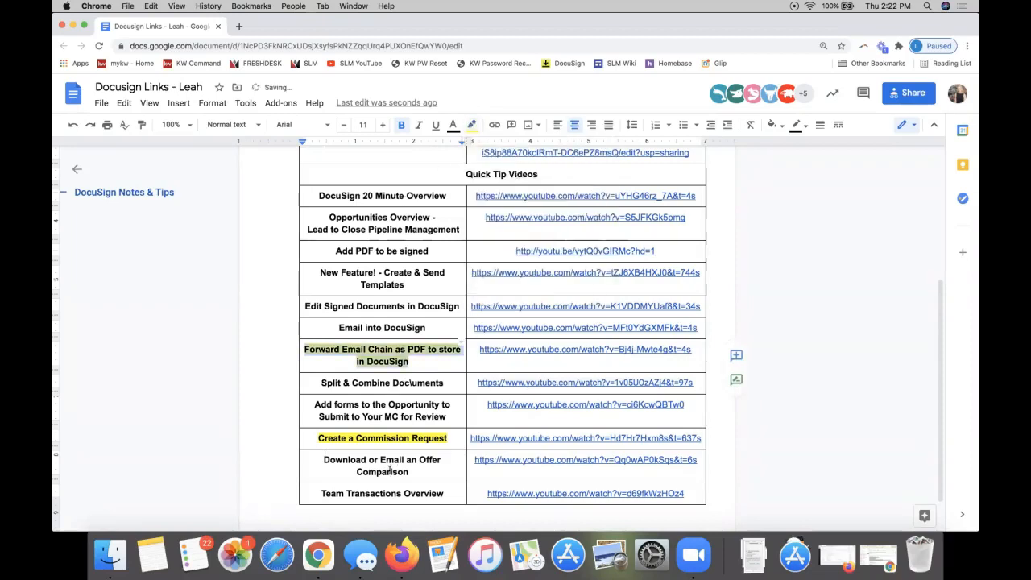
{"action": "left_click", "coordinate": [386, 416]}
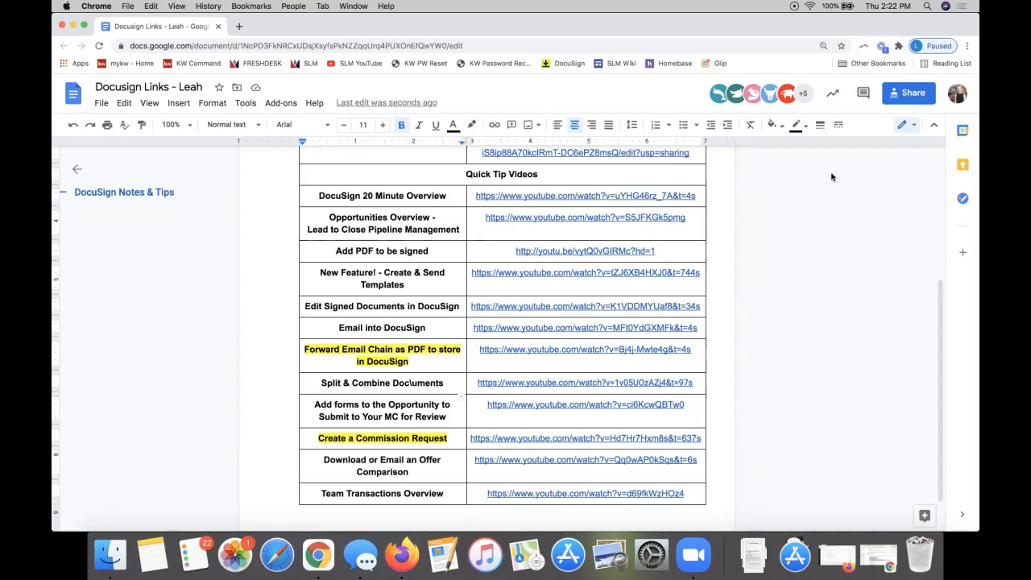
{"action": "left_click", "coordinate": [910, 94]}
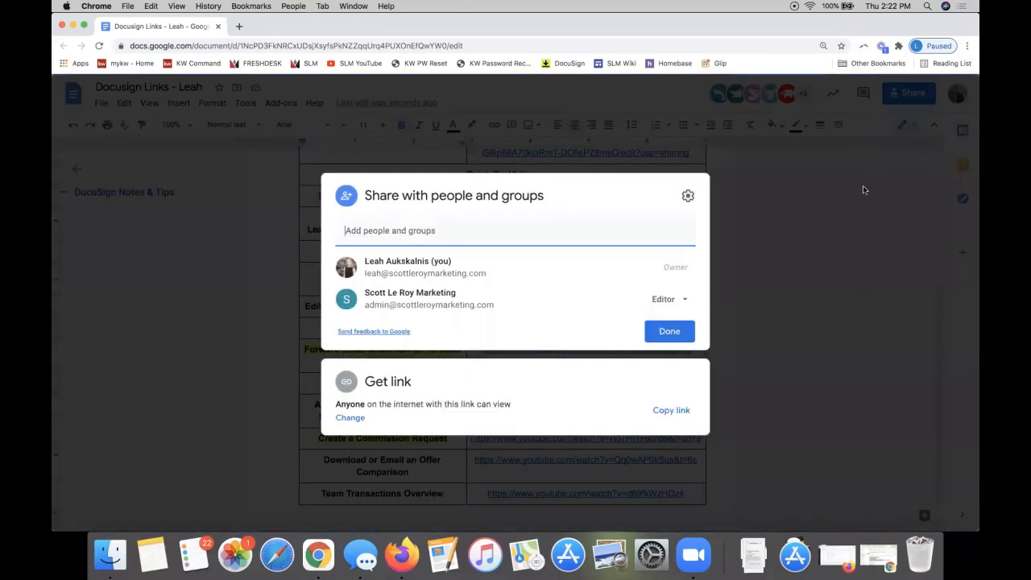
{"action": "left_click", "coordinate": [668, 411]}
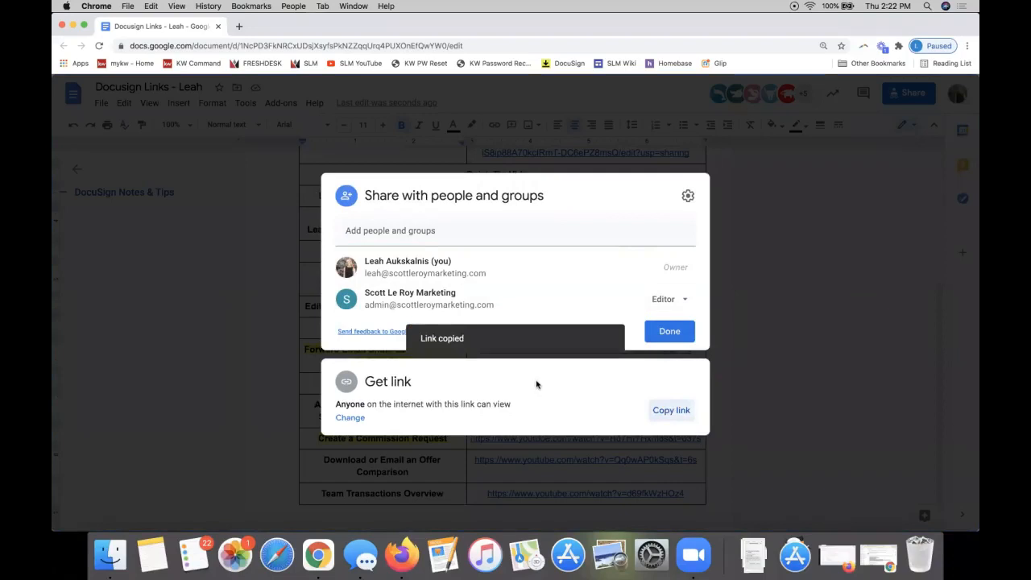